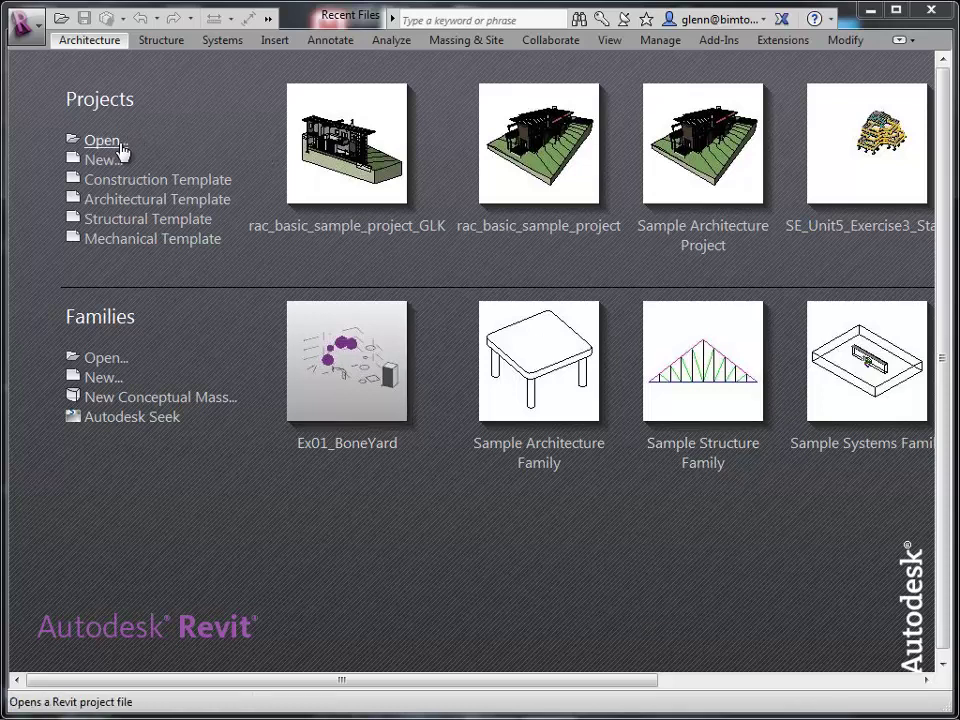
Create a new project based on the Architectural Template.
left_click(113, 163)
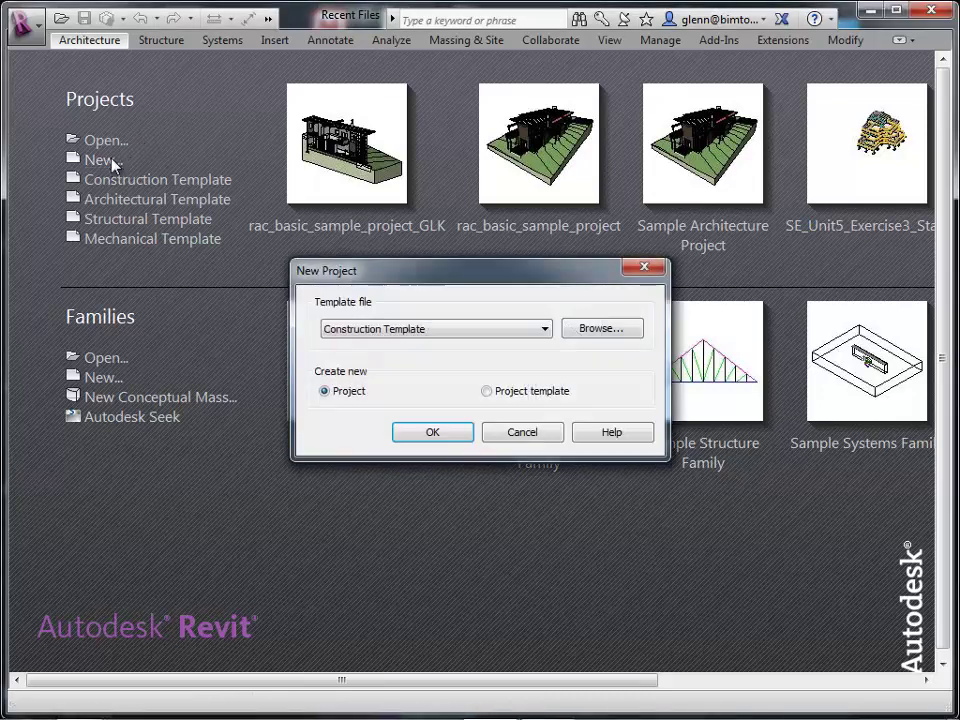
left_click(378, 338)
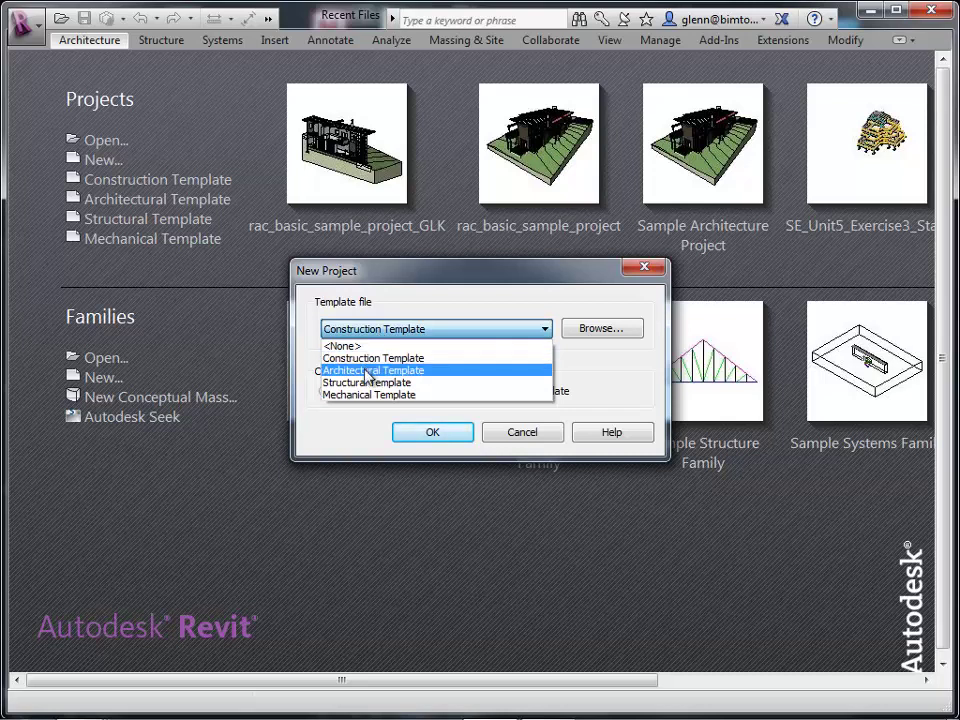
left_click(367, 371)
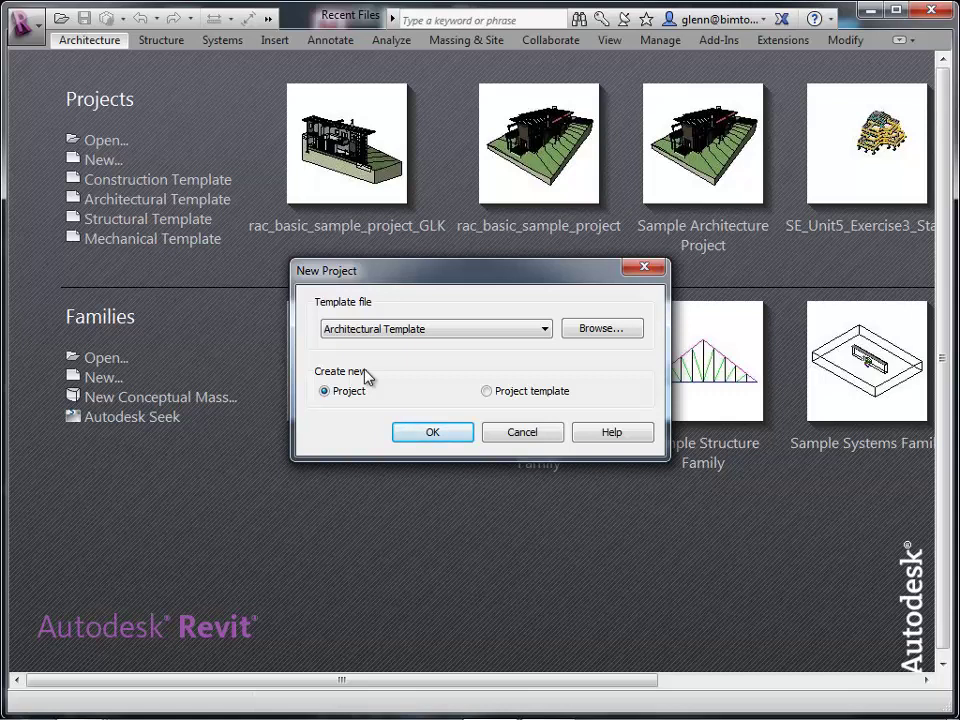
left_click(433, 432)
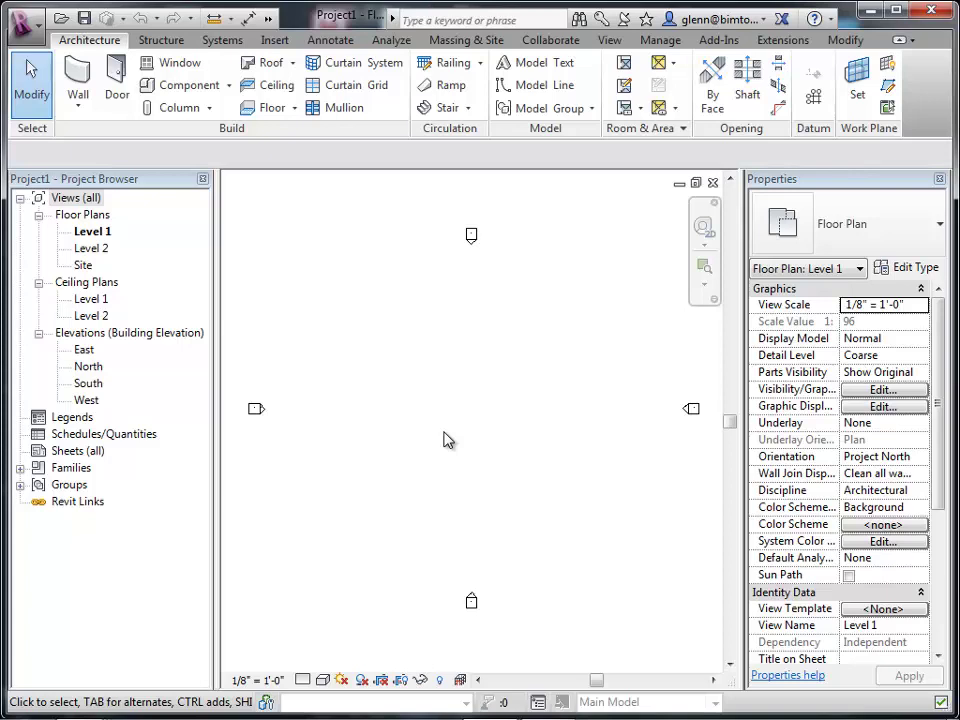
Open the South building elevation to show the level names and heights close up.
double_click(89, 388)
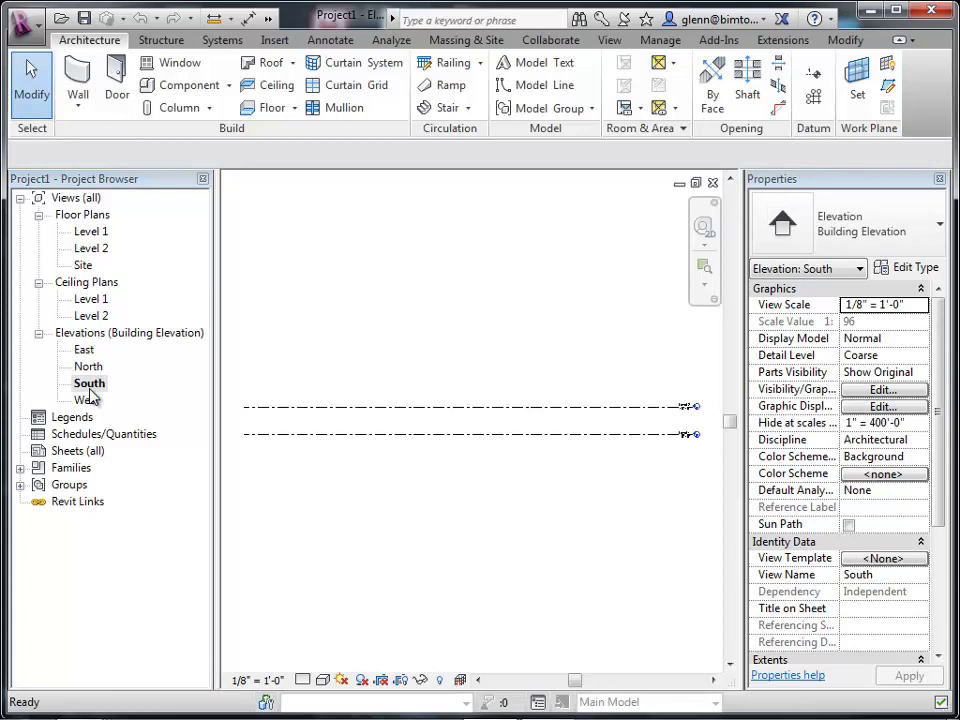
left_click(703, 268)
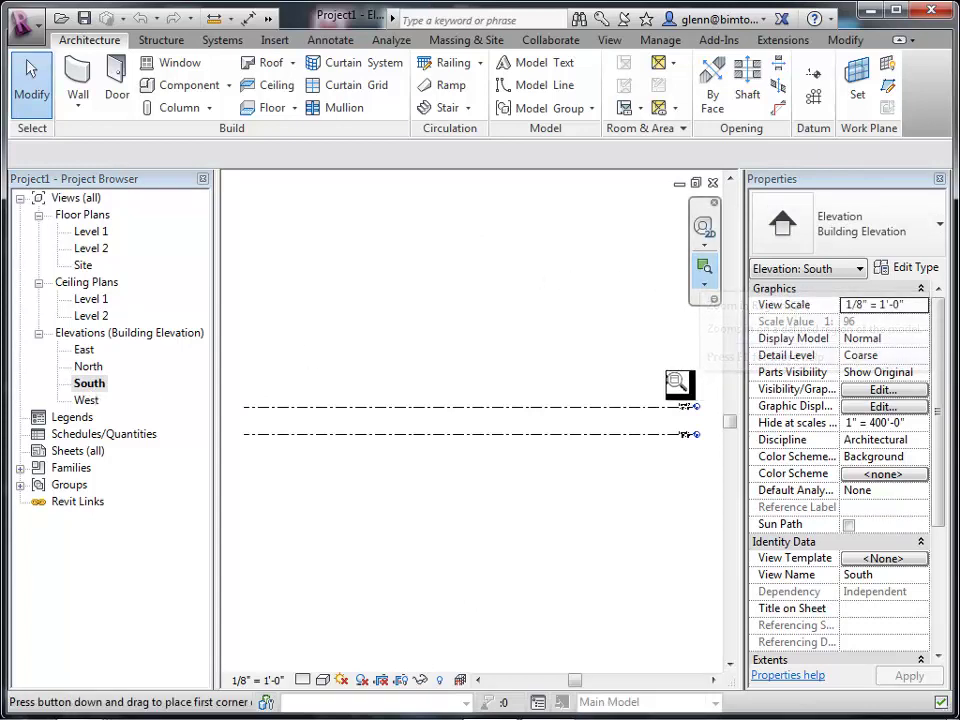
left_click_drag(637, 370, 708, 450)
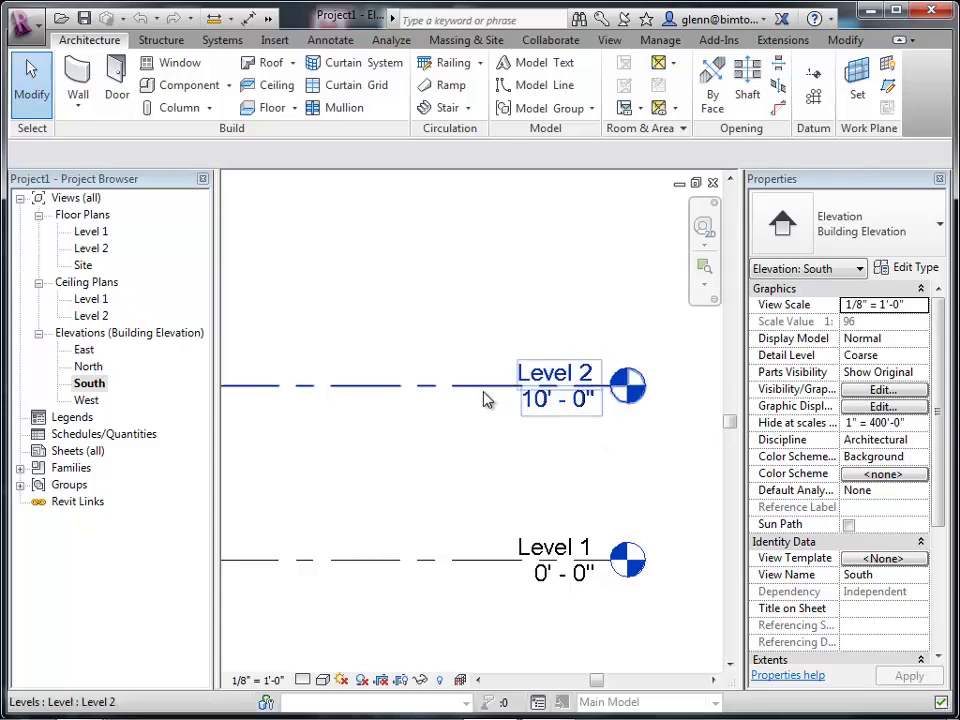
Set the elevation of Level 2 to 9 feet in the South elevation.
double_click(546, 410)
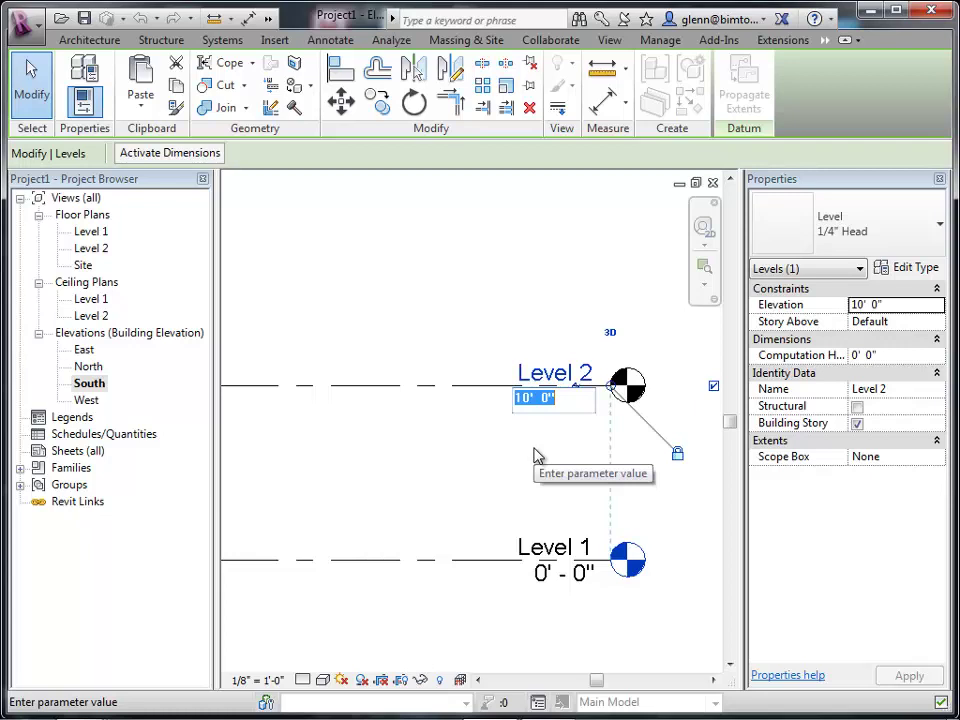
type("9")
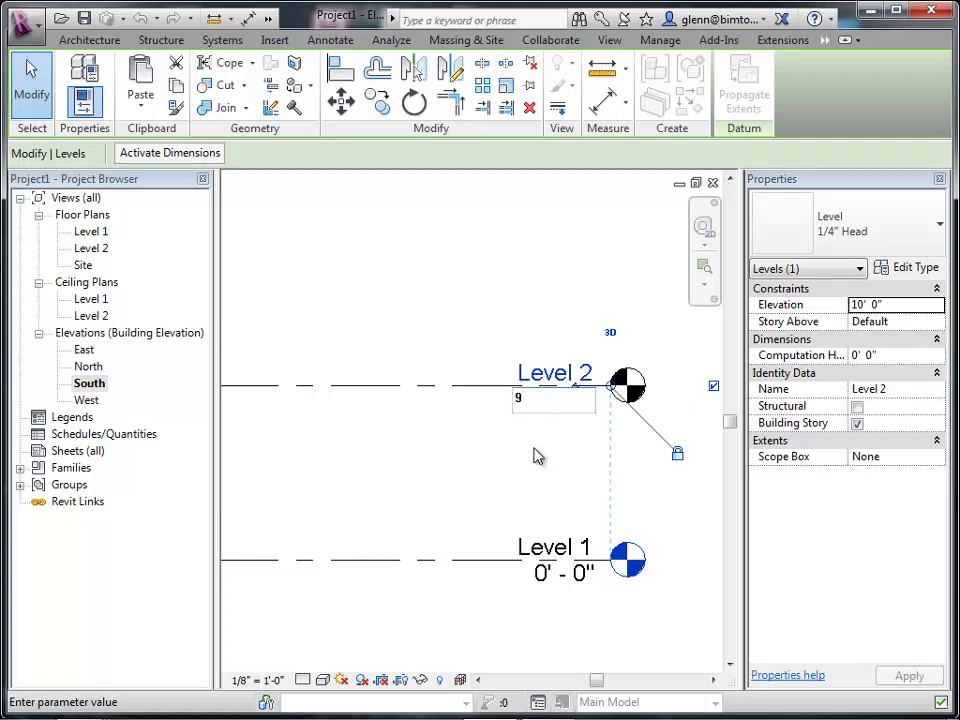
key("Return")
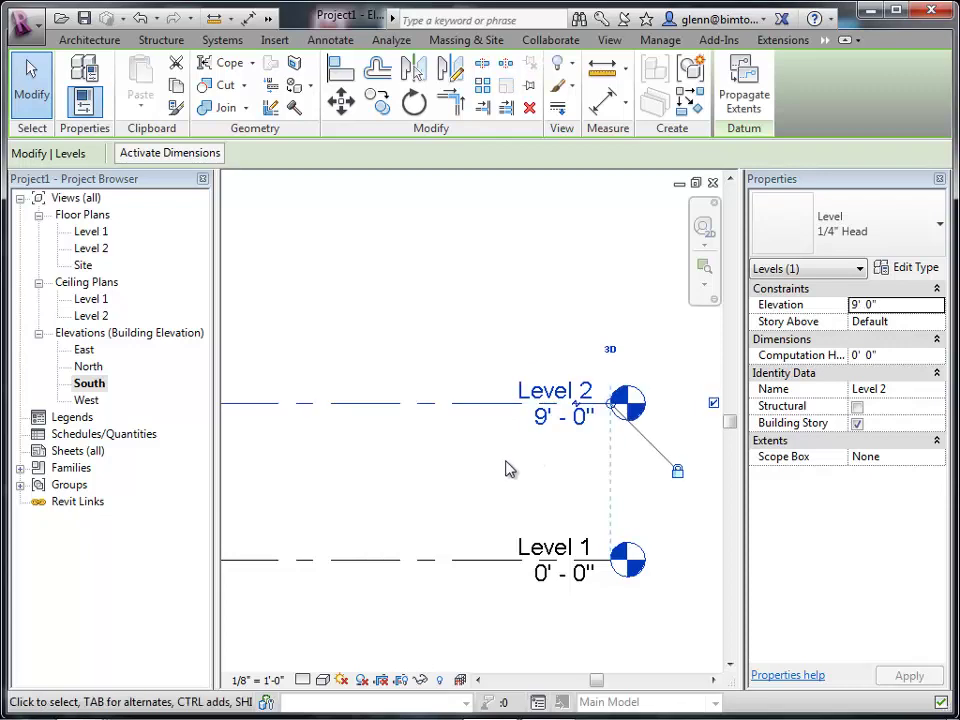
left_click(508, 467)
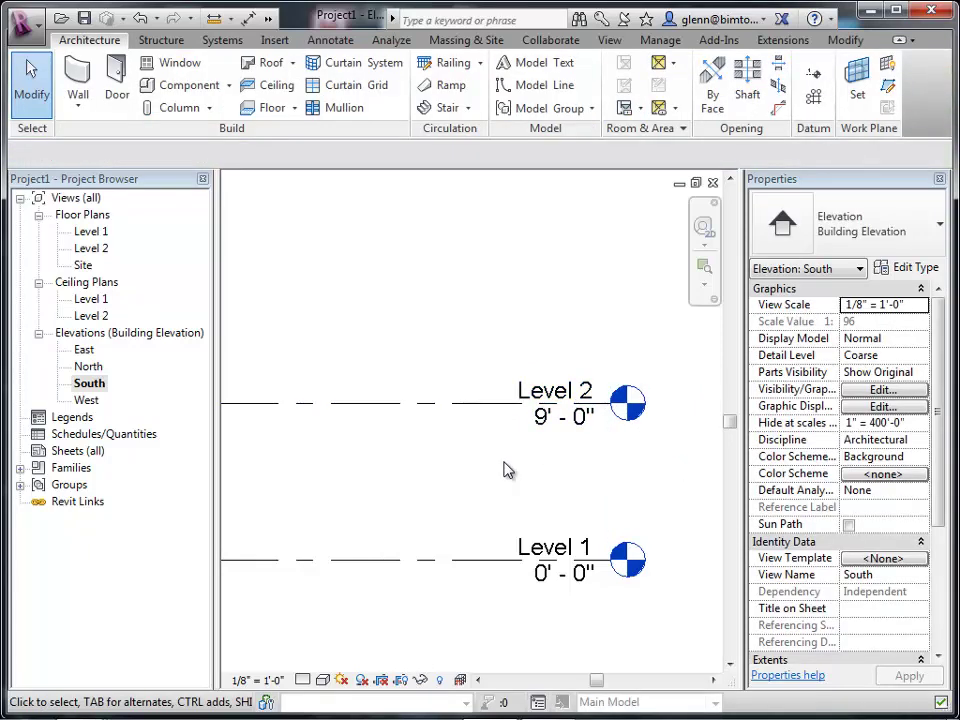
Move the Level 2 line upward to an elevation of 12 feet.
left_click(446, 415)
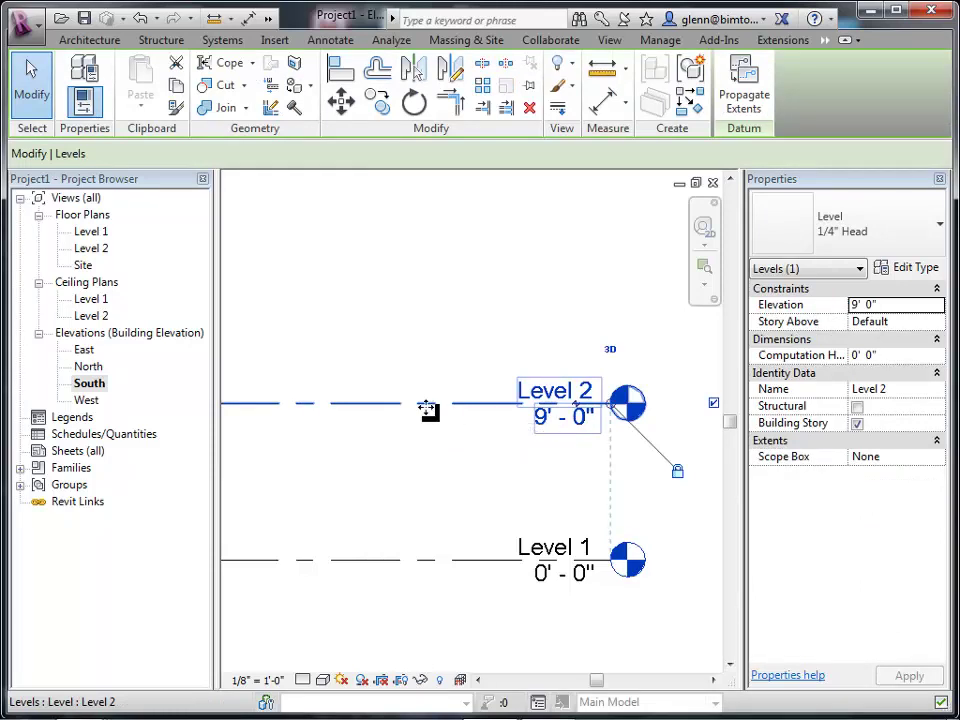
left_click_drag(427, 401, 430, 358)
left_click(409, 467)
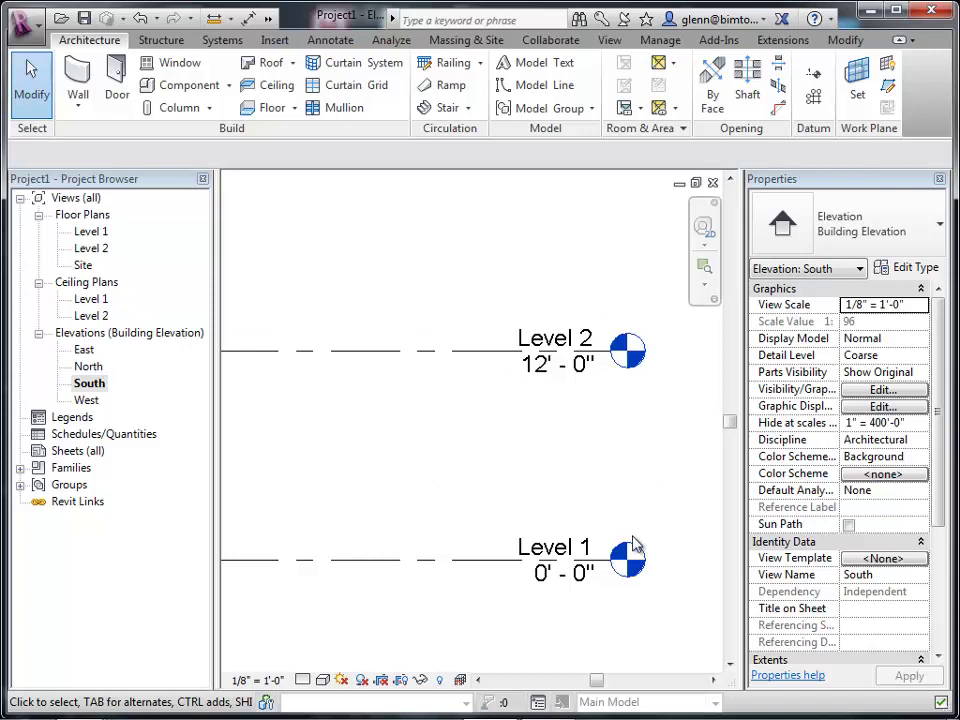
Draw a new level line about 13 feet above Level 2, its ends lined up with the existing levels, and leave the Level tool.
key("z")
key("a")
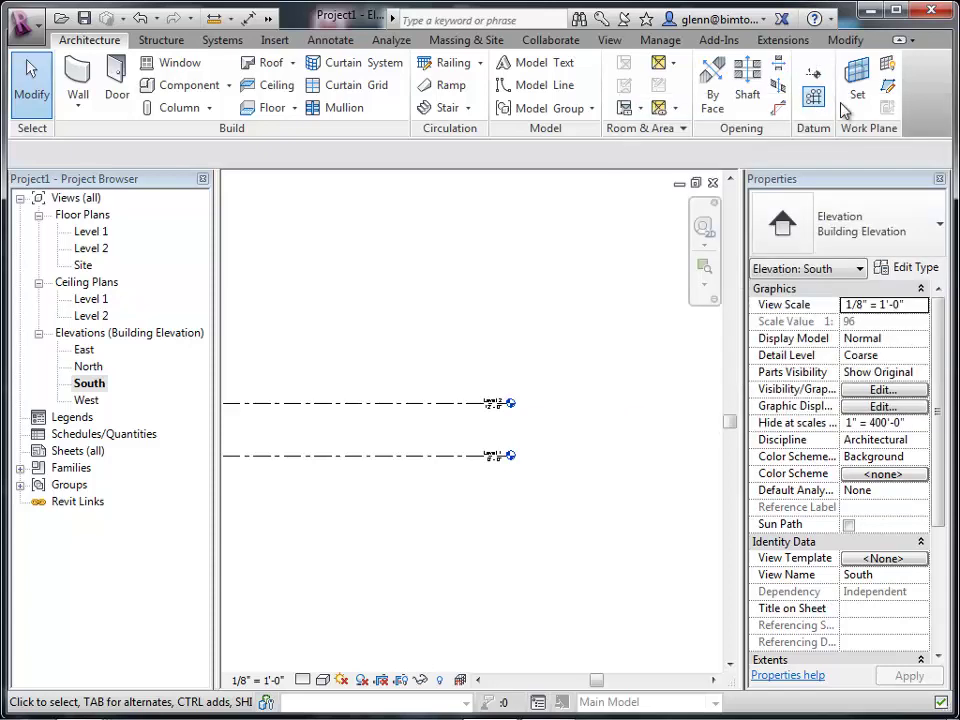
left_click(815, 85)
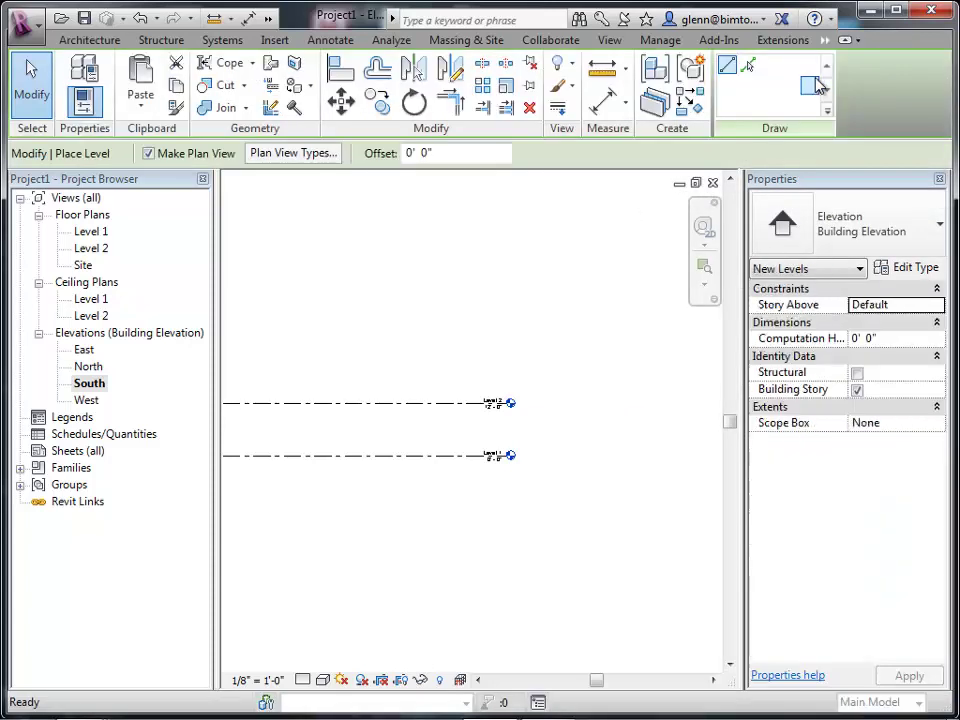
left_click(234, 347)
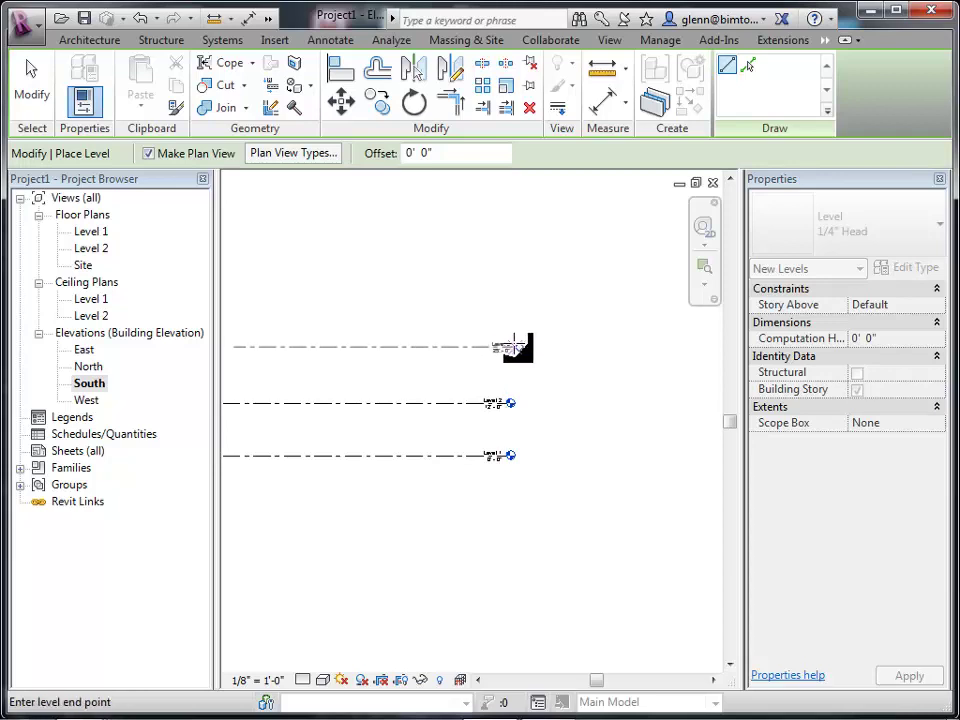
left_click(510, 346)
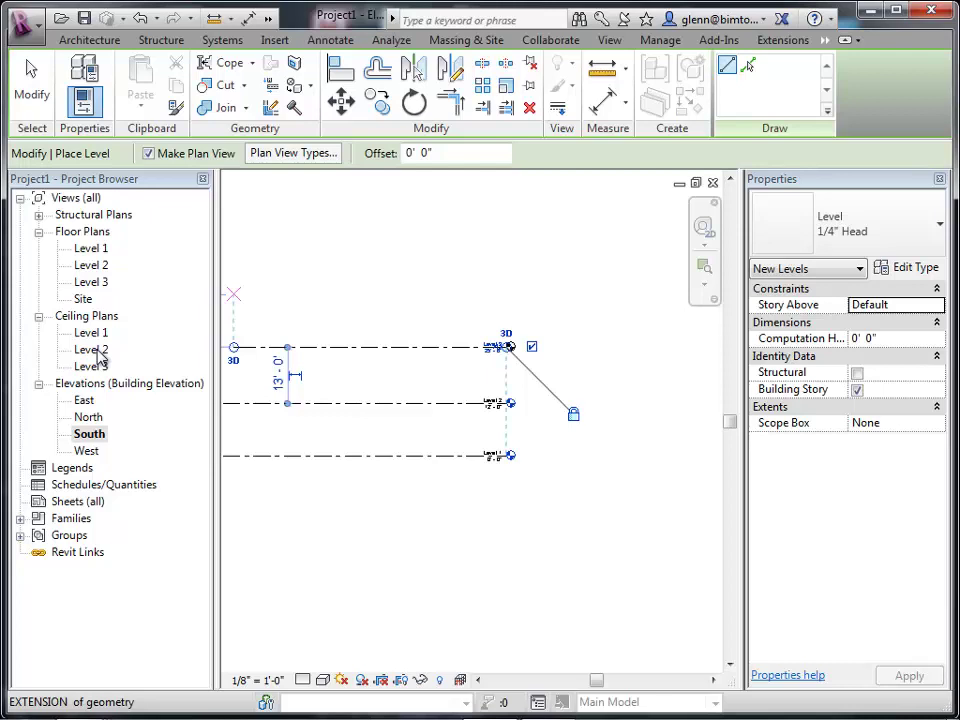
left_click(703, 268)
left_click_drag(389, 294, 570, 542)
left_click(506, 525)
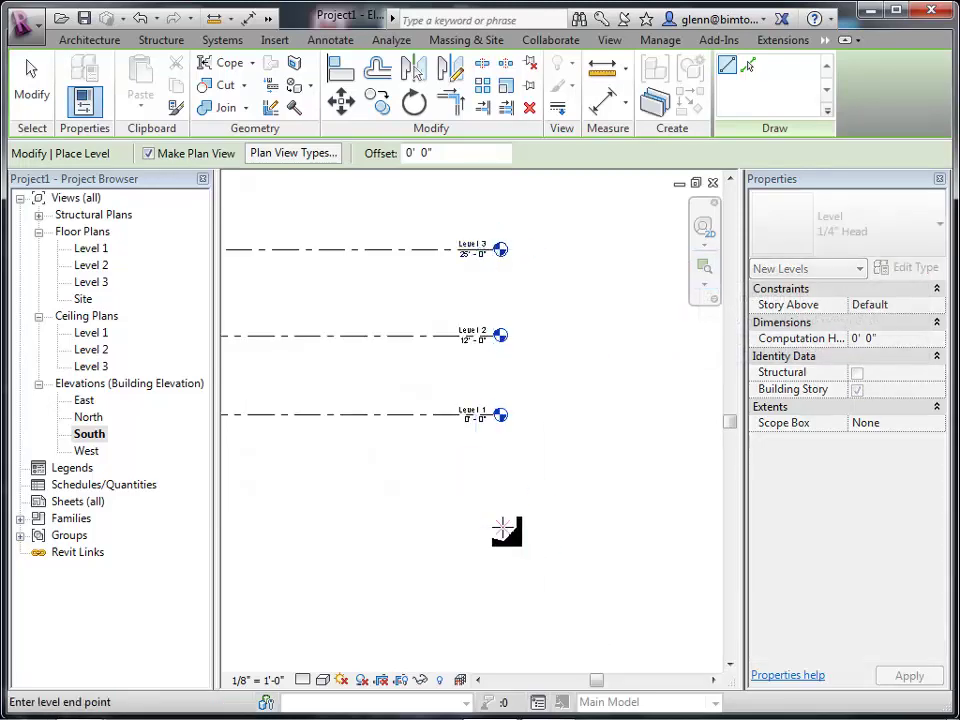
left_click(31, 85)
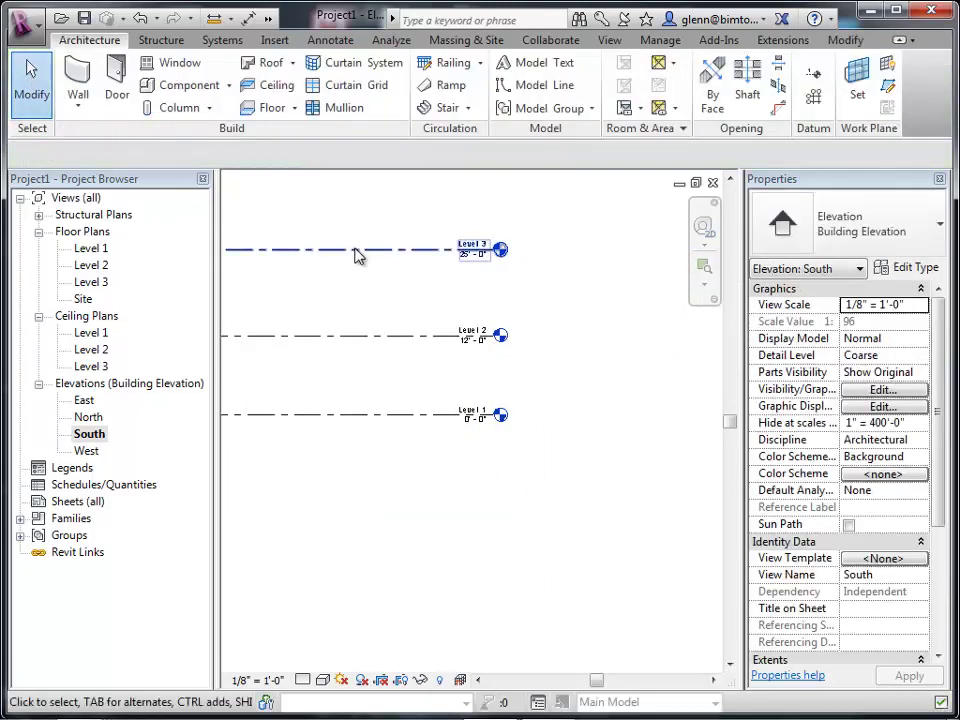
Lower the Level 3 line and set its elevation to exactly 24 feet.
left_click(358, 255)
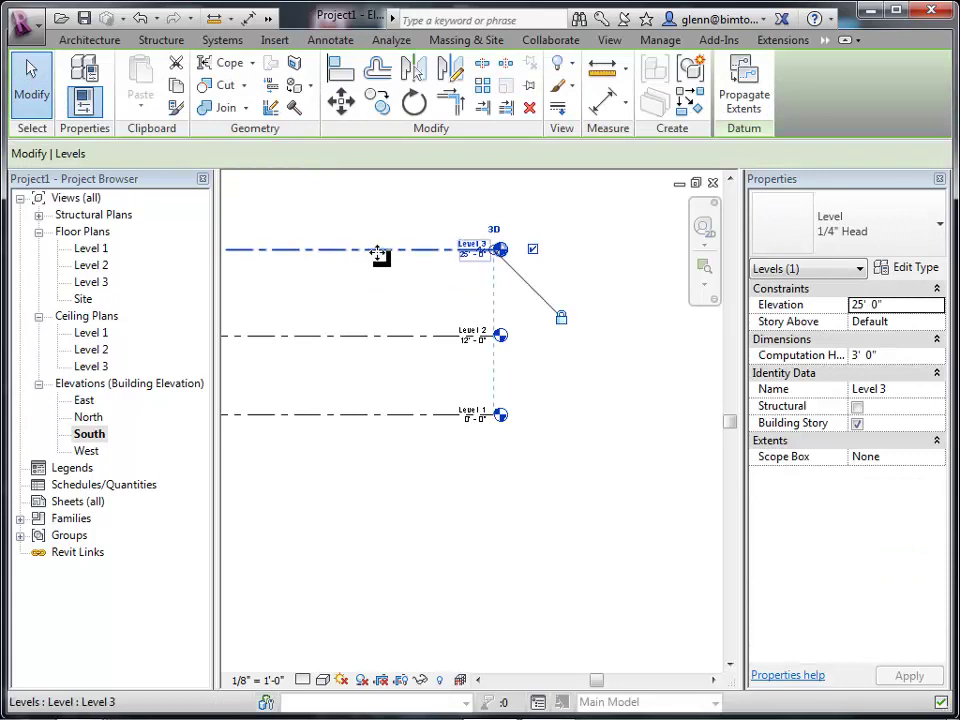
left_click_drag(380, 268, 433, 292)
left_click(474, 269)
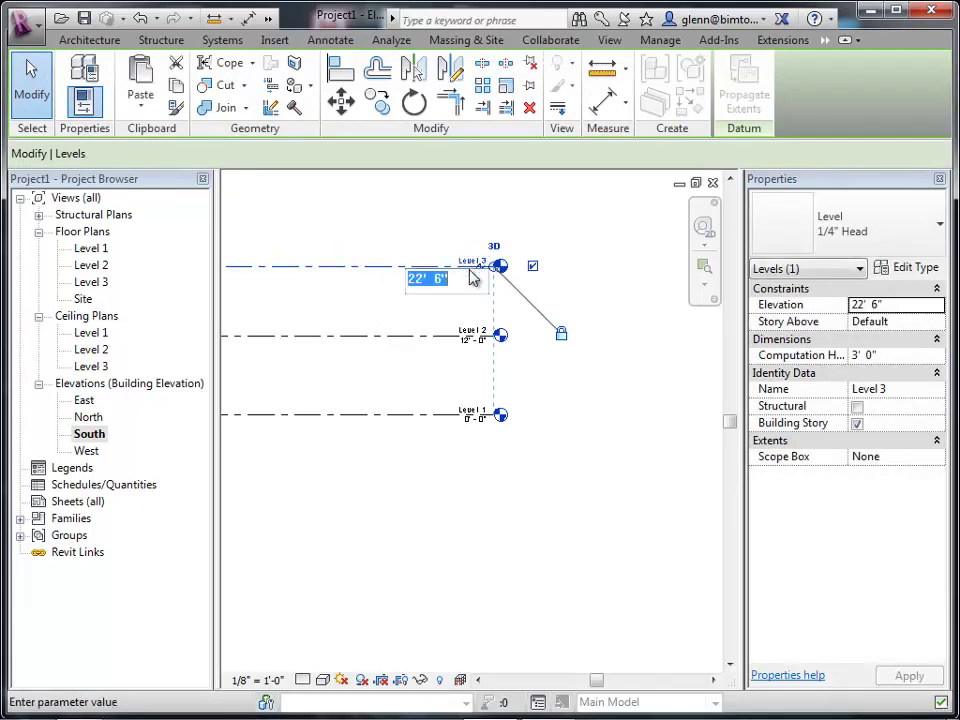
type("24")
key("Return")
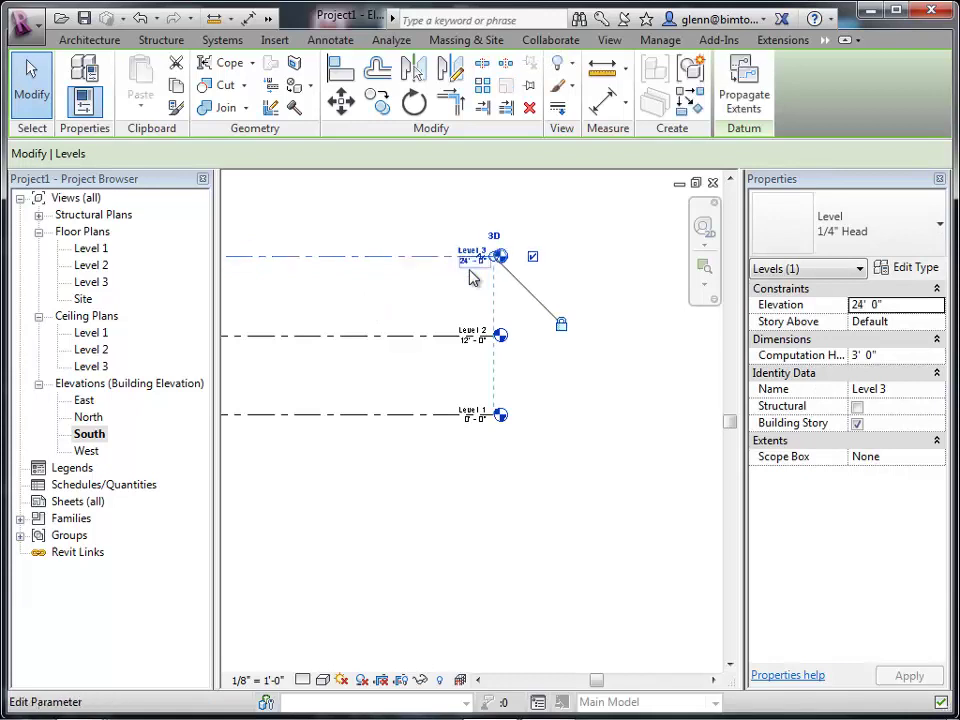
left_click(408, 573)
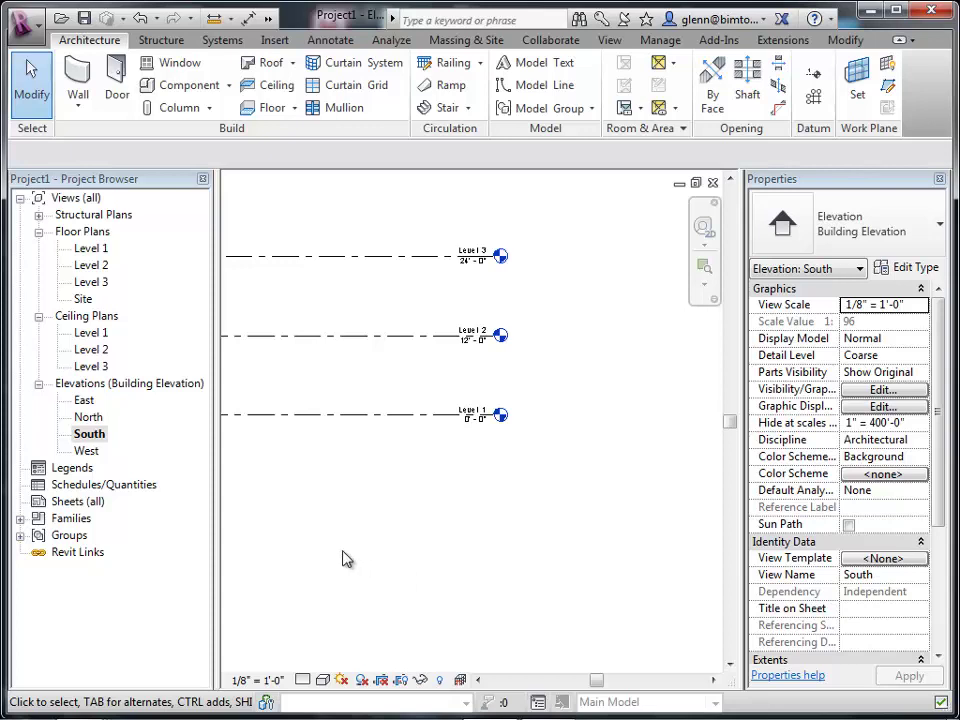
On the Level 1 plan, draw an L-shaped wall loop up to Level 2, with a north wall about 32' and a northeast notch about 24' by 12'.
double_click(90, 250)
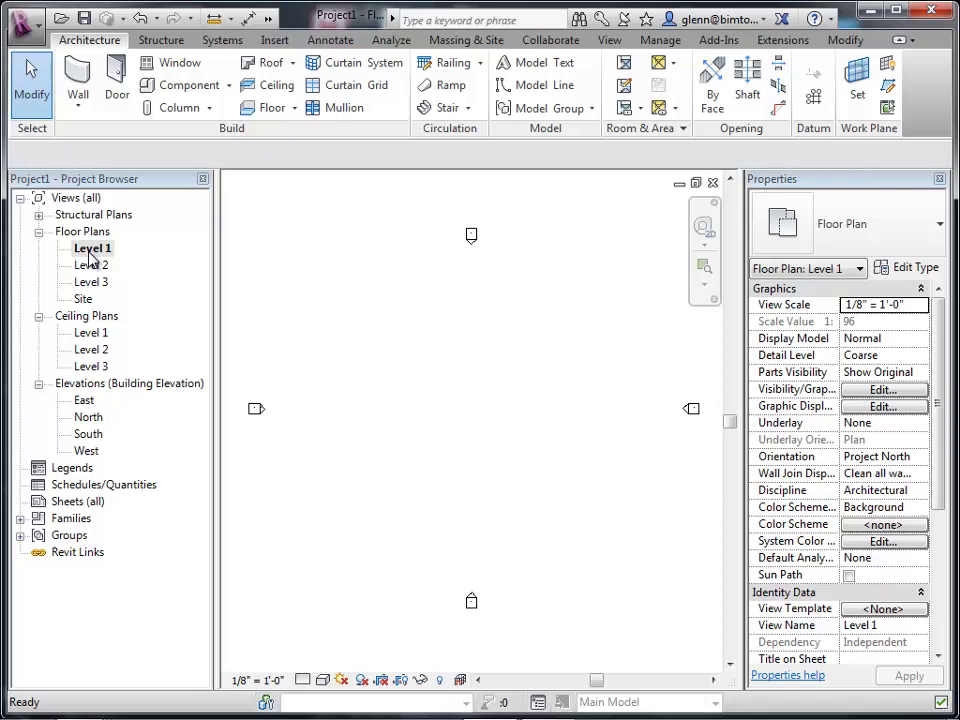
left_click(79, 93)
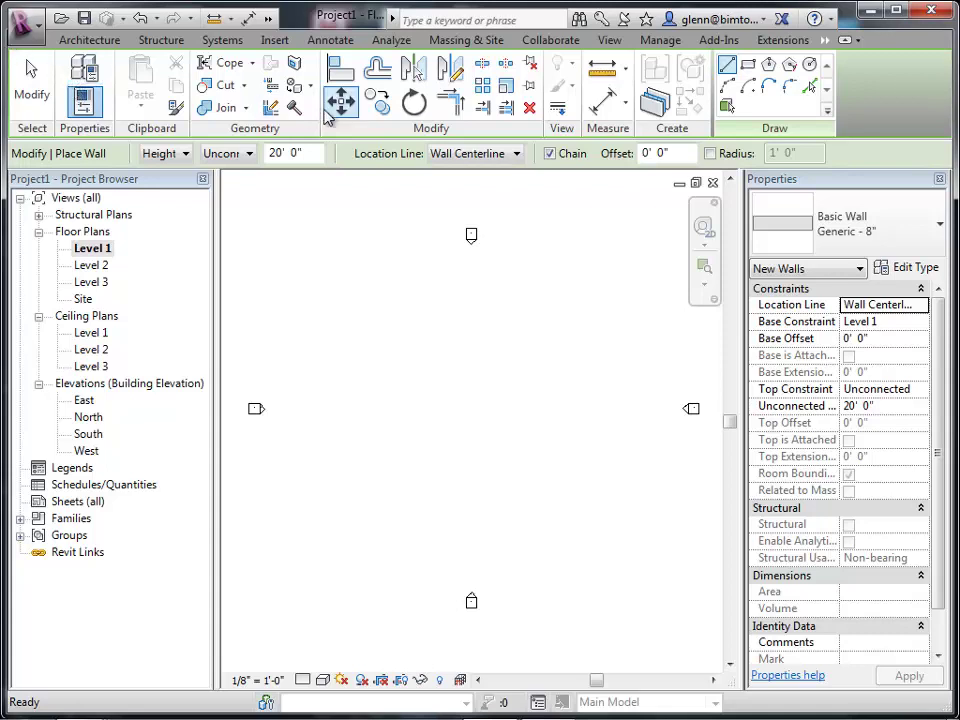
left_click(249, 154)
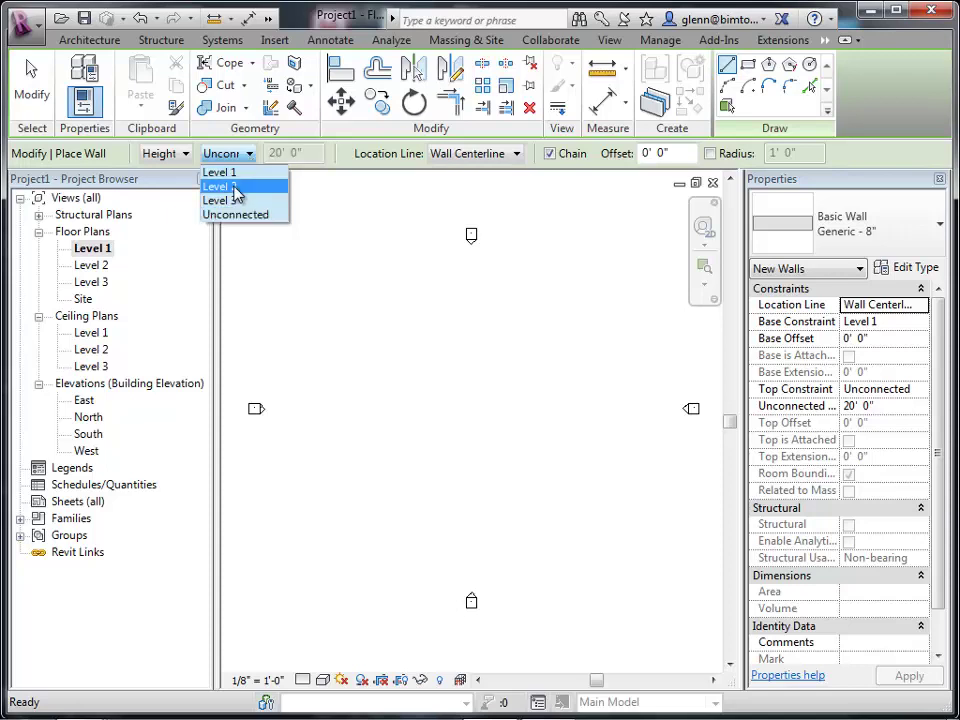
left_click(236, 188)
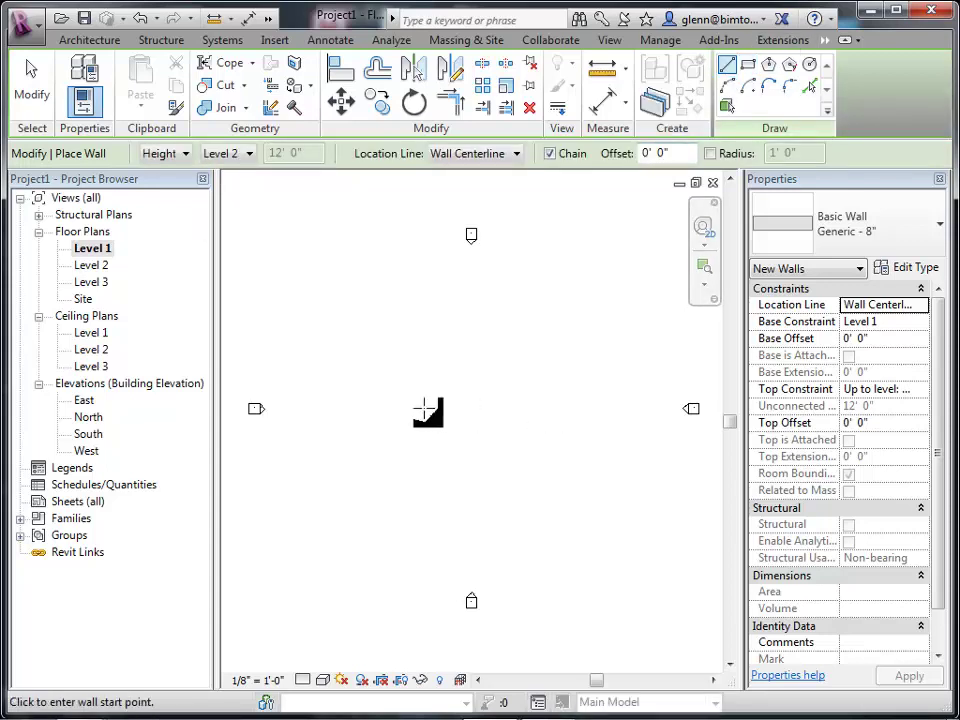
left_click(381, 329)
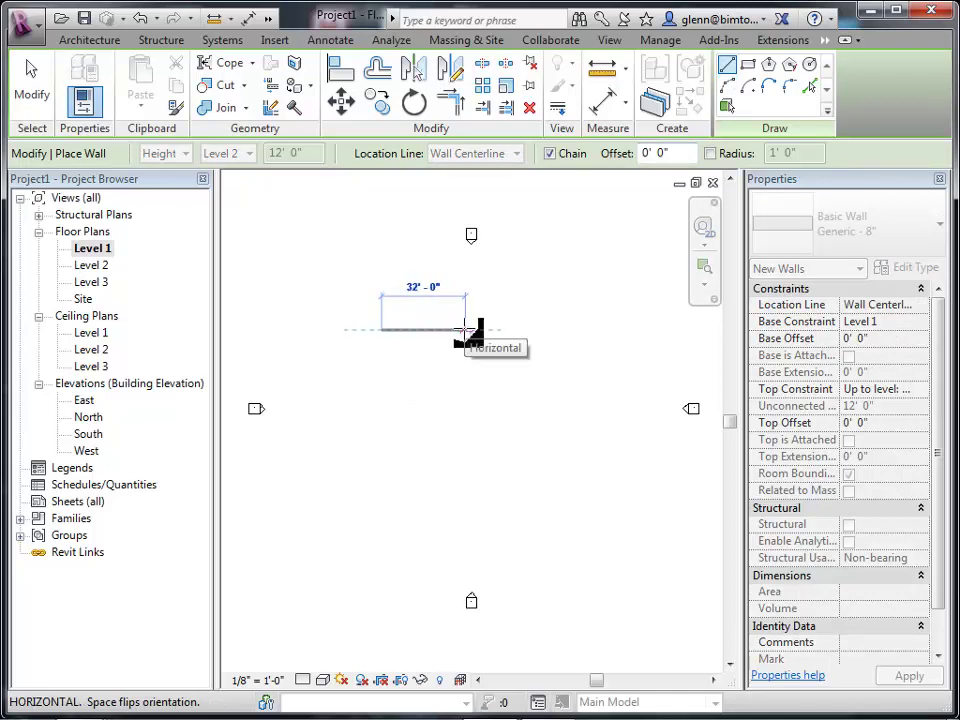
left_click(465, 330)
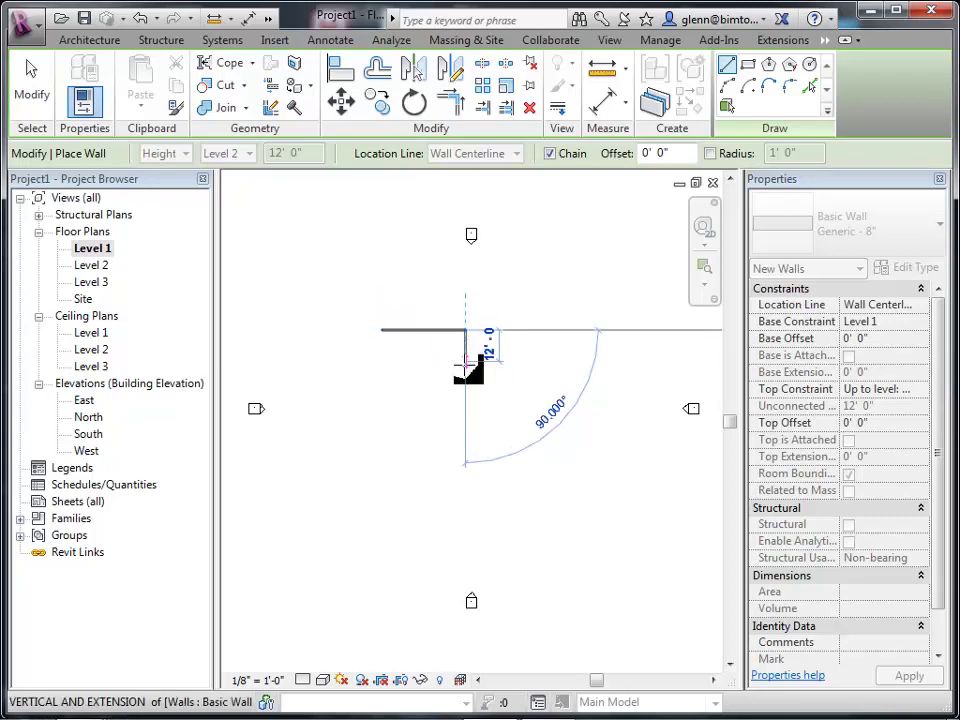
left_click(465, 361)
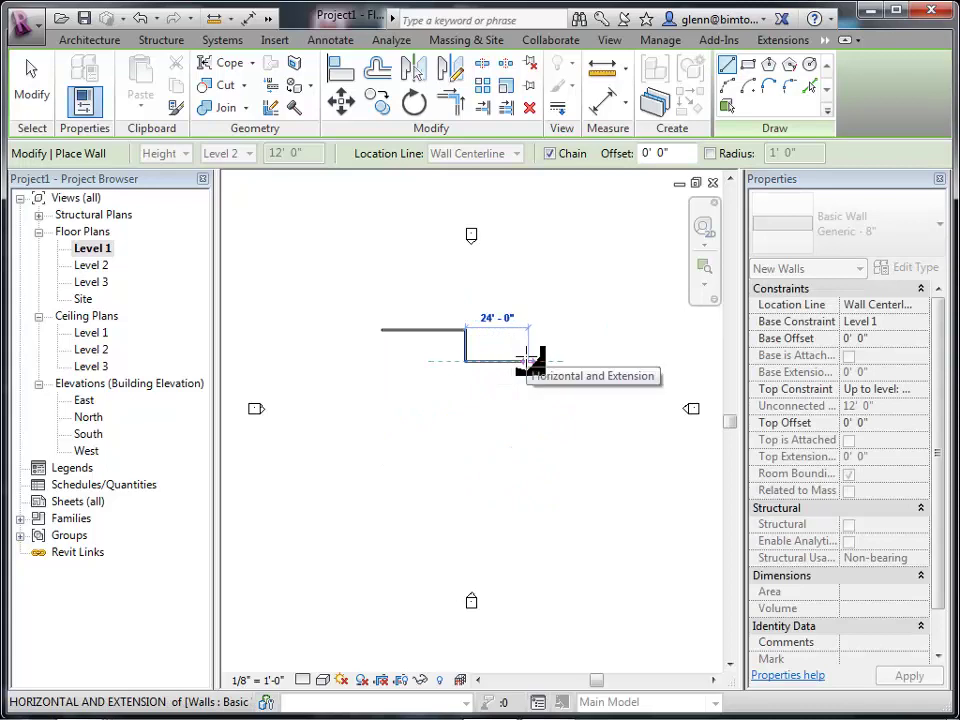
left_click(528, 360)
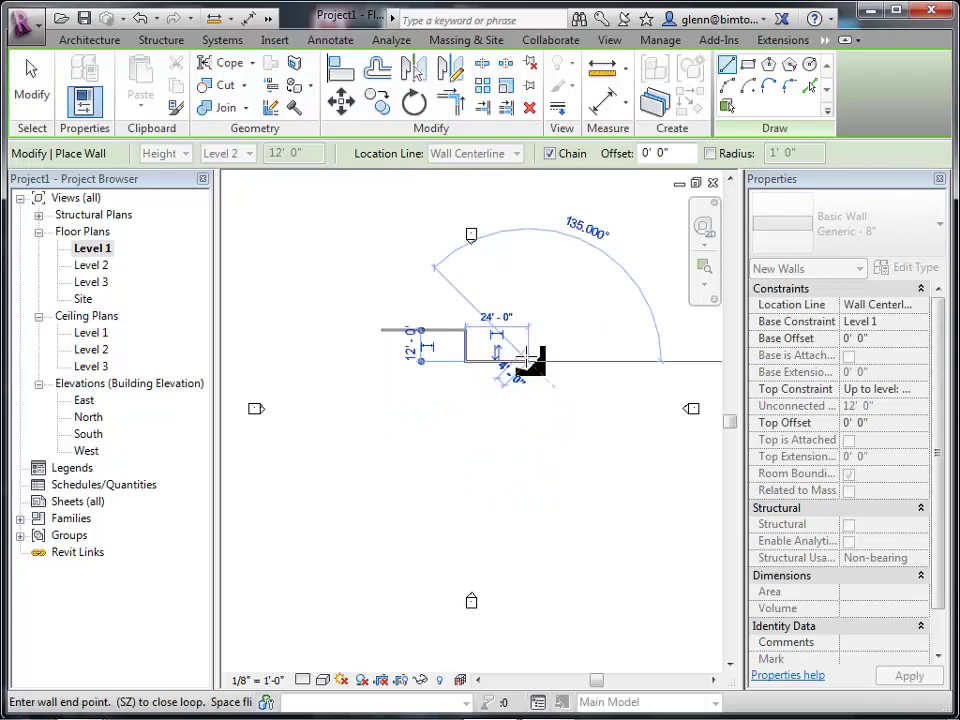
left_click(528, 465)
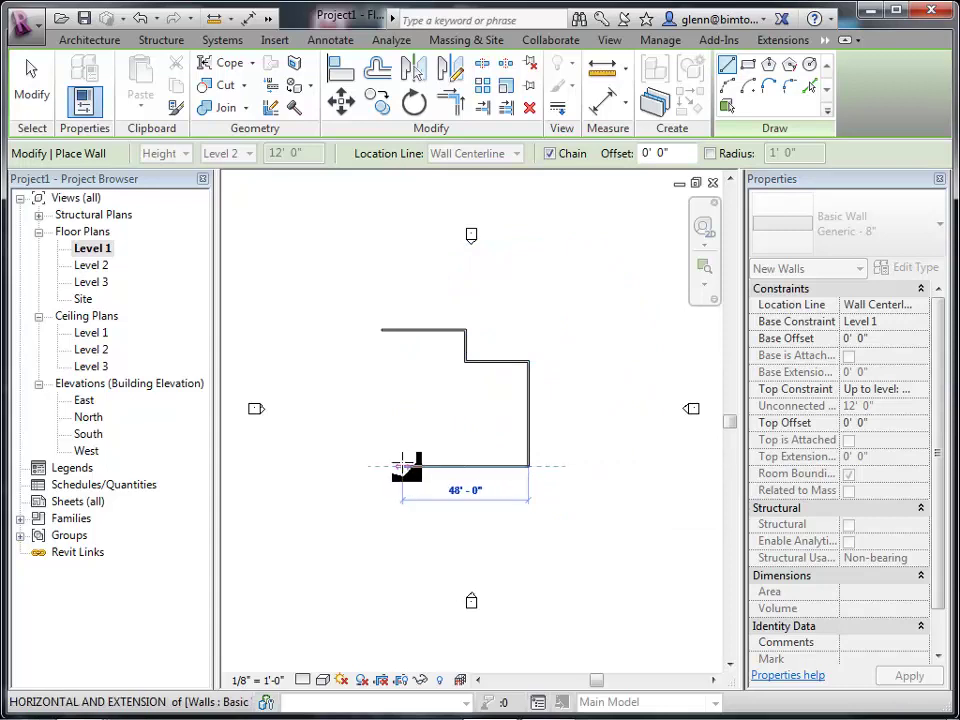
left_click(382, 465)
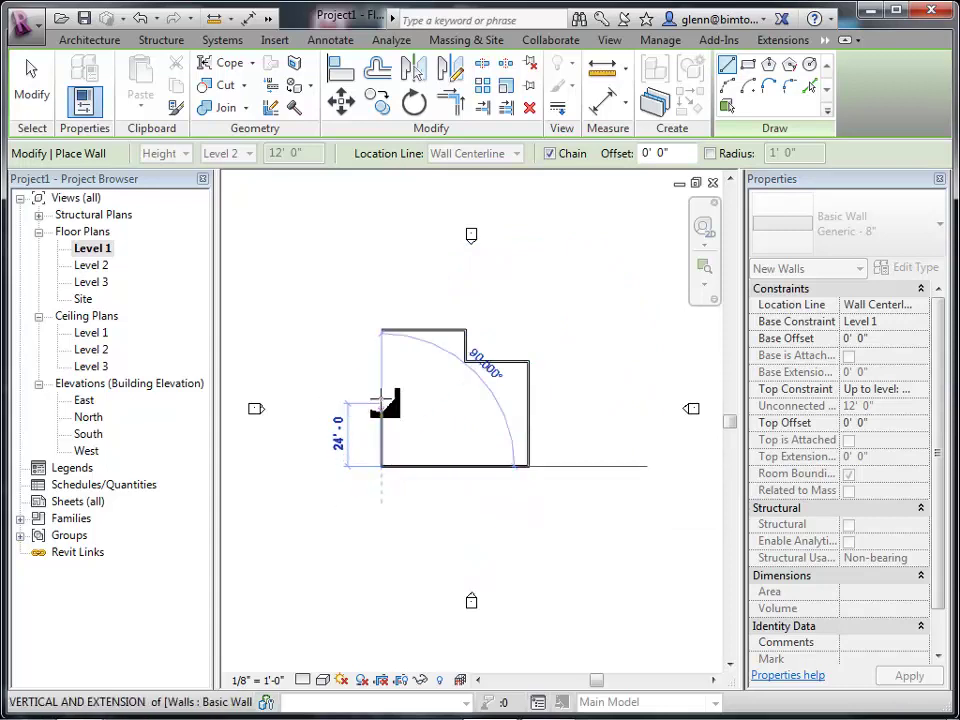
left_click(381, 330)
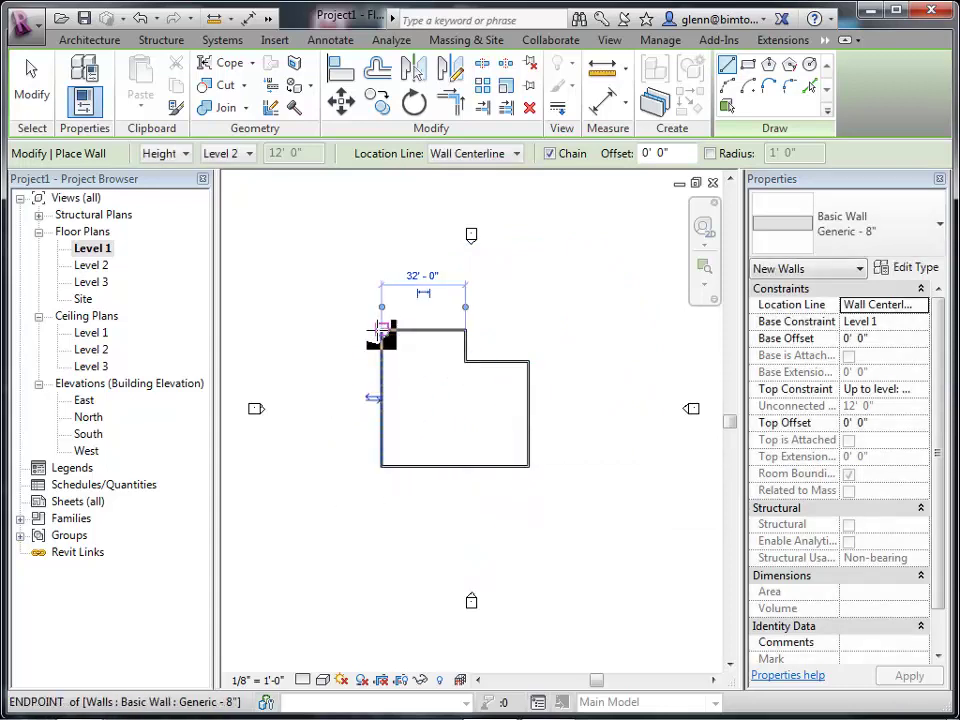
left_click(28, 80)
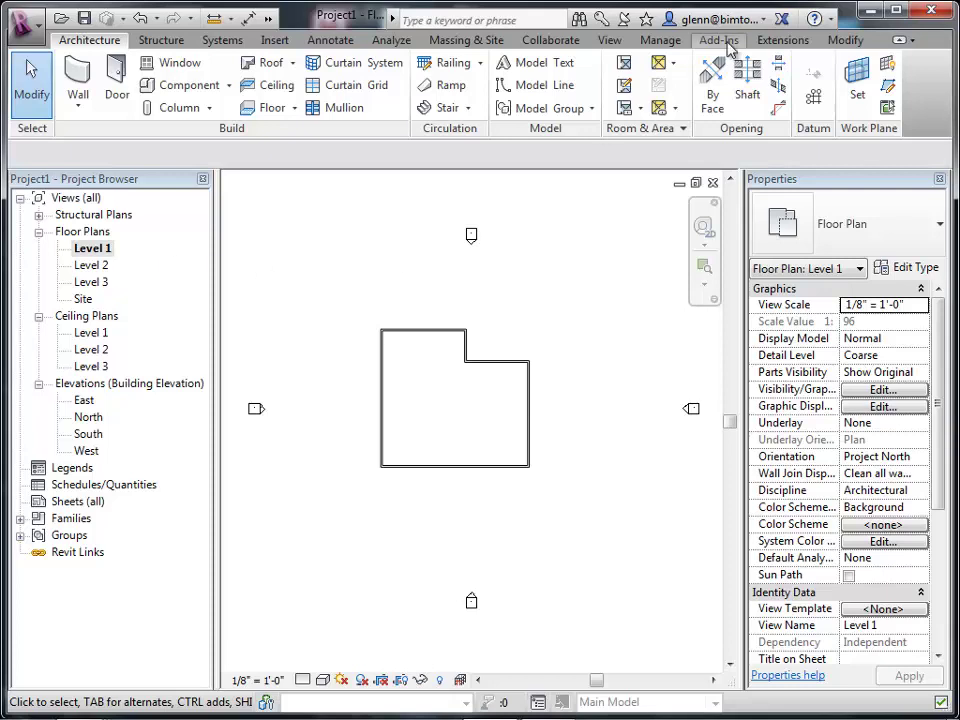
Open the default 3D view, close the South elevation, and tile the 3D view and Level 1 plan side by side.
left_click(614, 41)
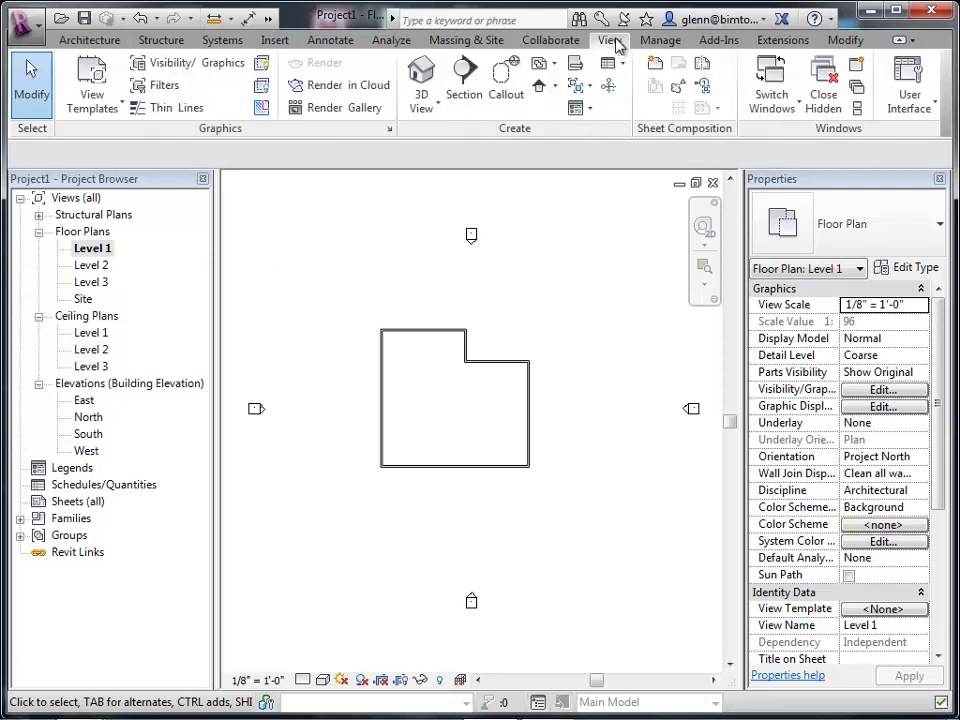
left_click(417, 71)
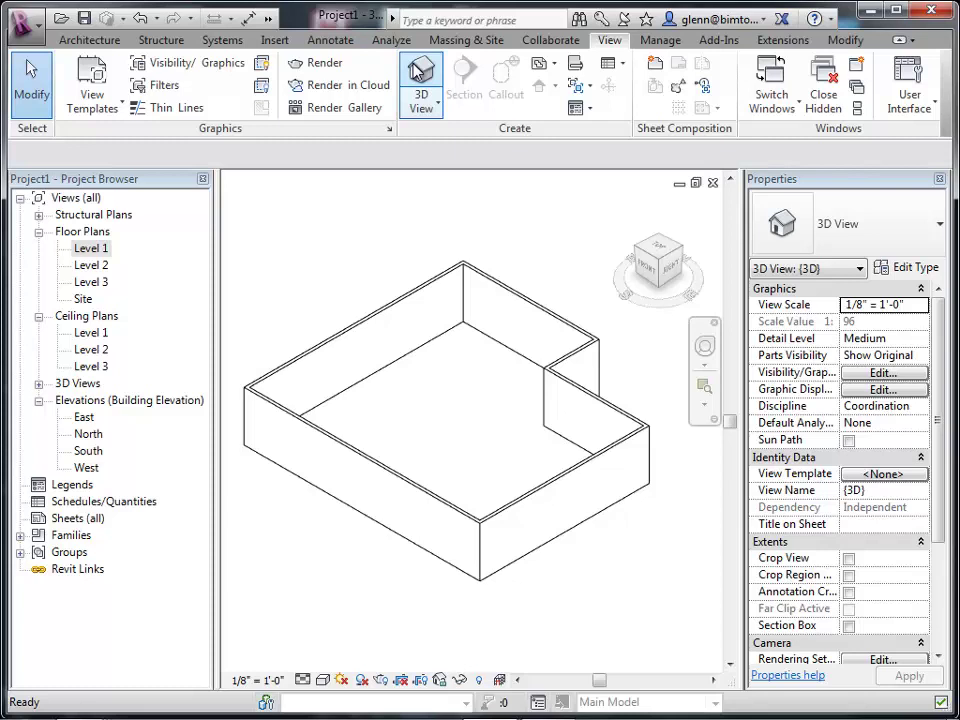
left_click(858, 110)
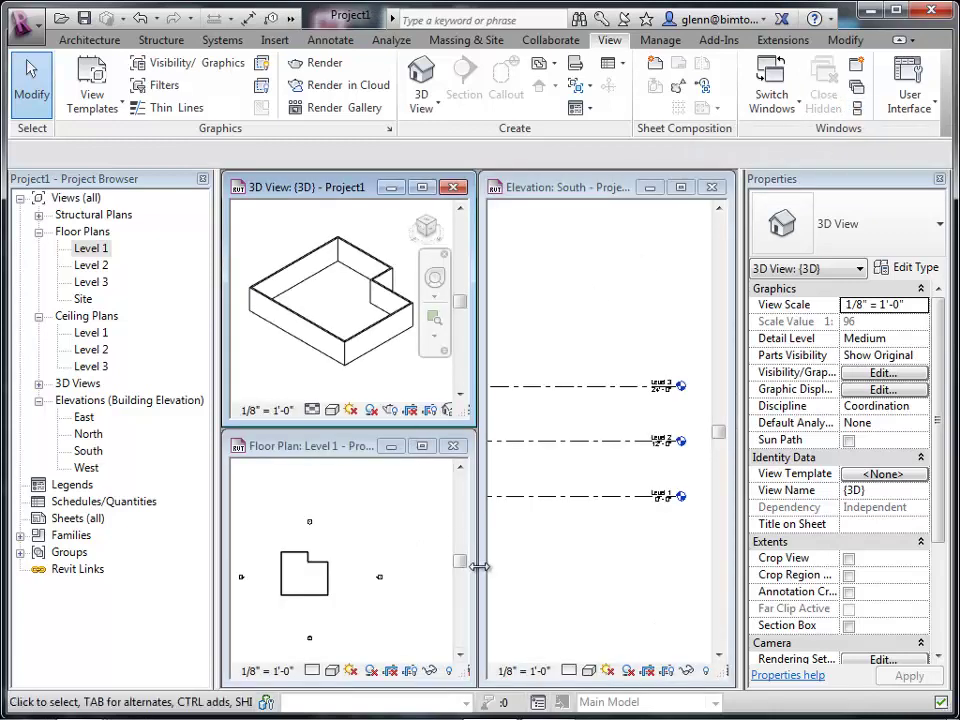
left_click(713, 188)
left_click(858, 109)
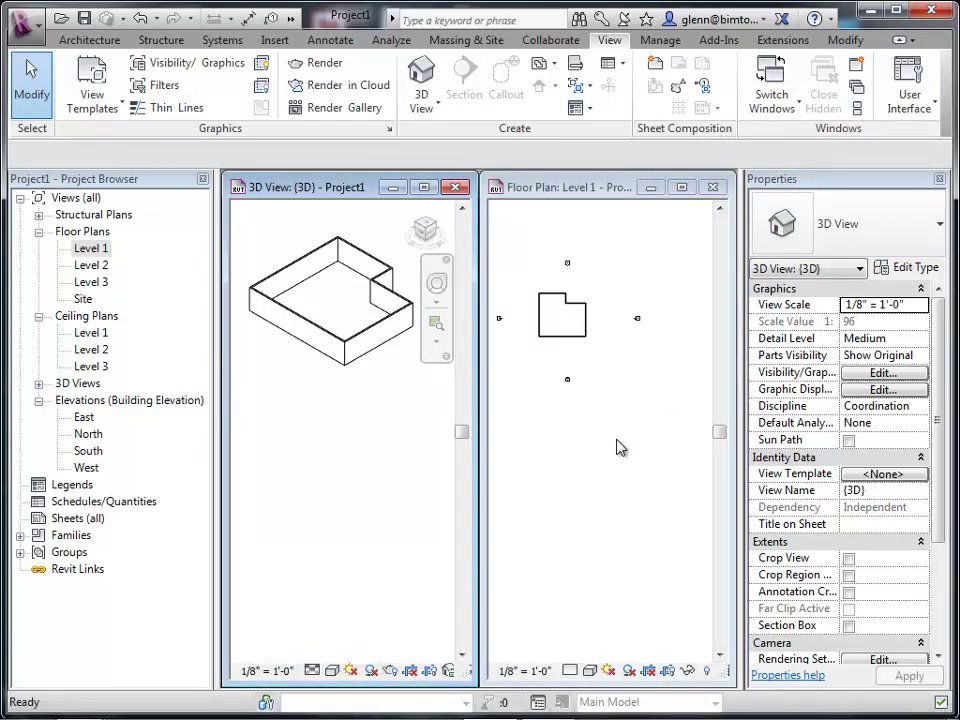
In the Level 1 plan, move the south wall north so the east wall is about 33' long.
left_click(427, 336)
left_click_drag(250, 222, 398, 385)
left_click(660, 382)
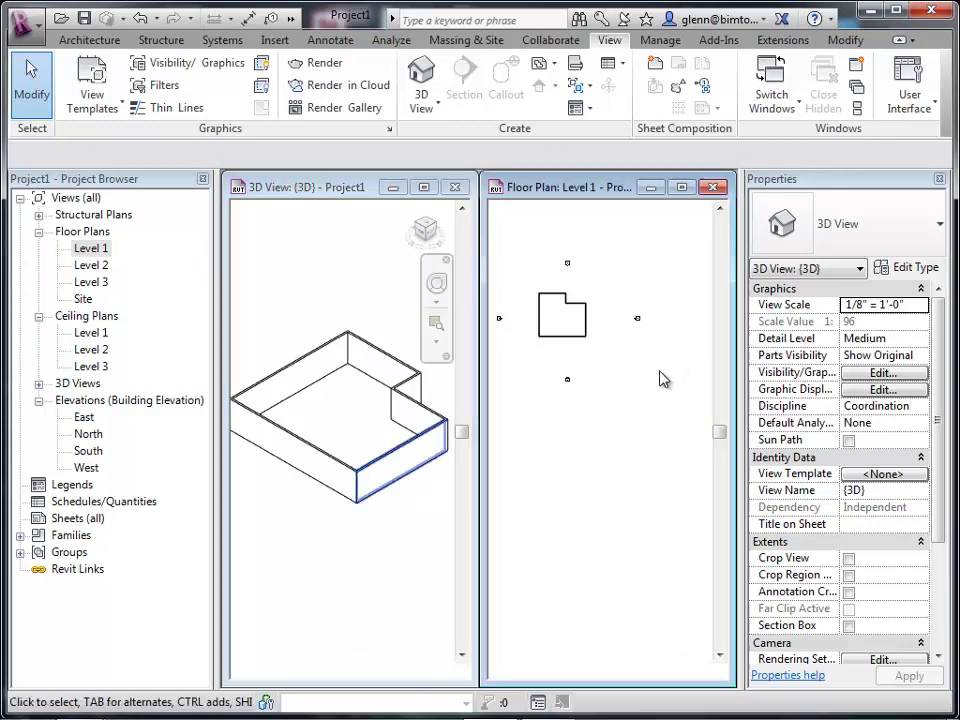
left_click(692, 270)
left_click_drag(502, 262, 651, 450)
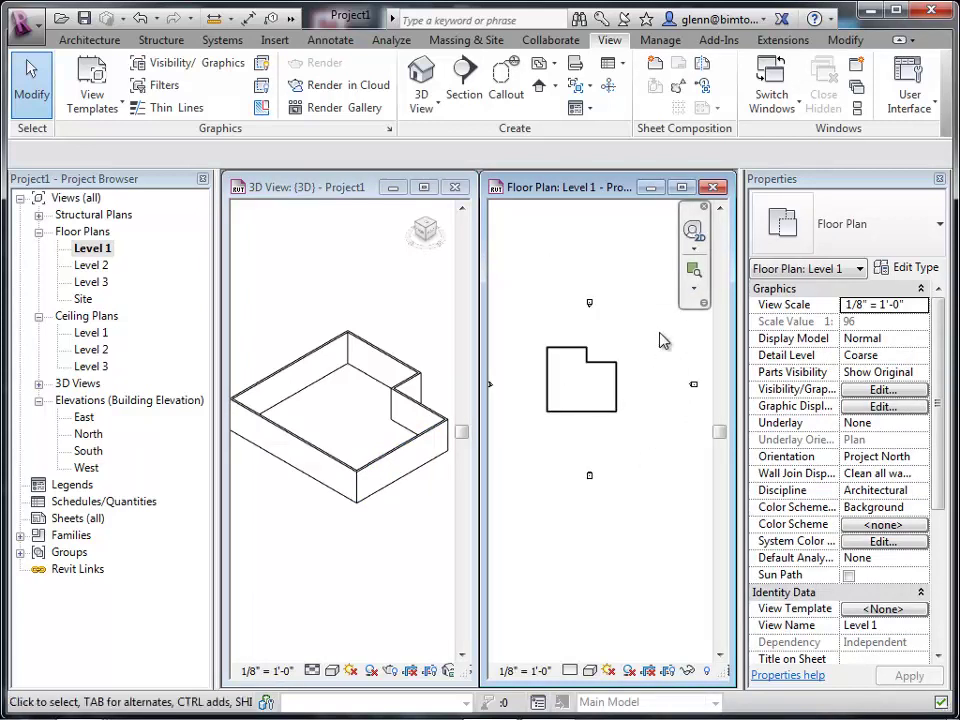
left_click(692, 270)
left_click_drag(499, 276, 660, 468)
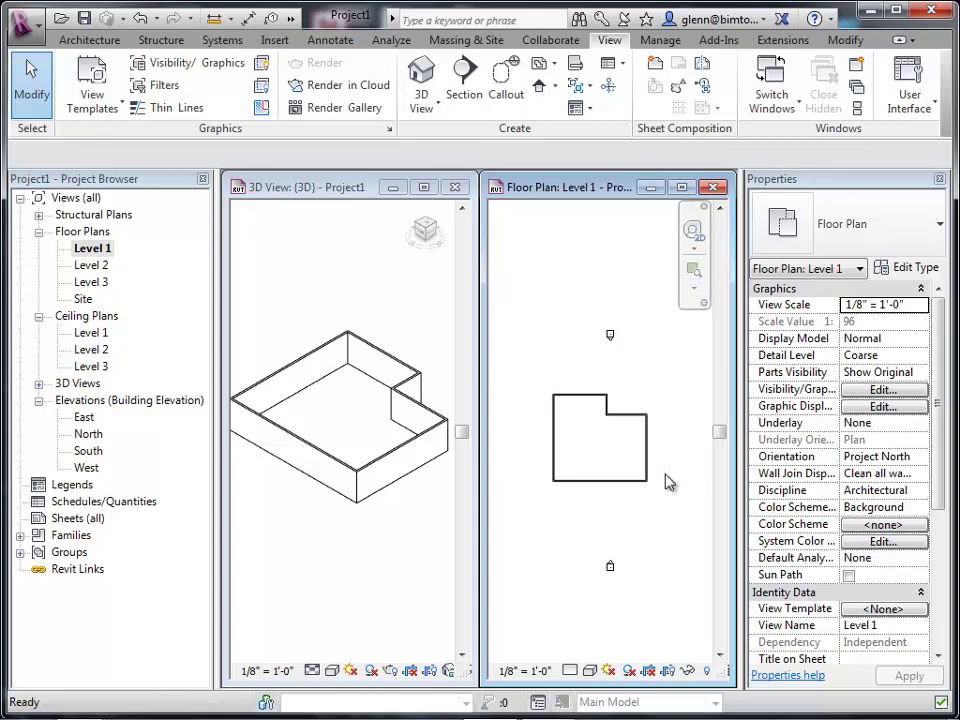
left_click(694, 274)
left_click_drag(532, 353, 649, 489)
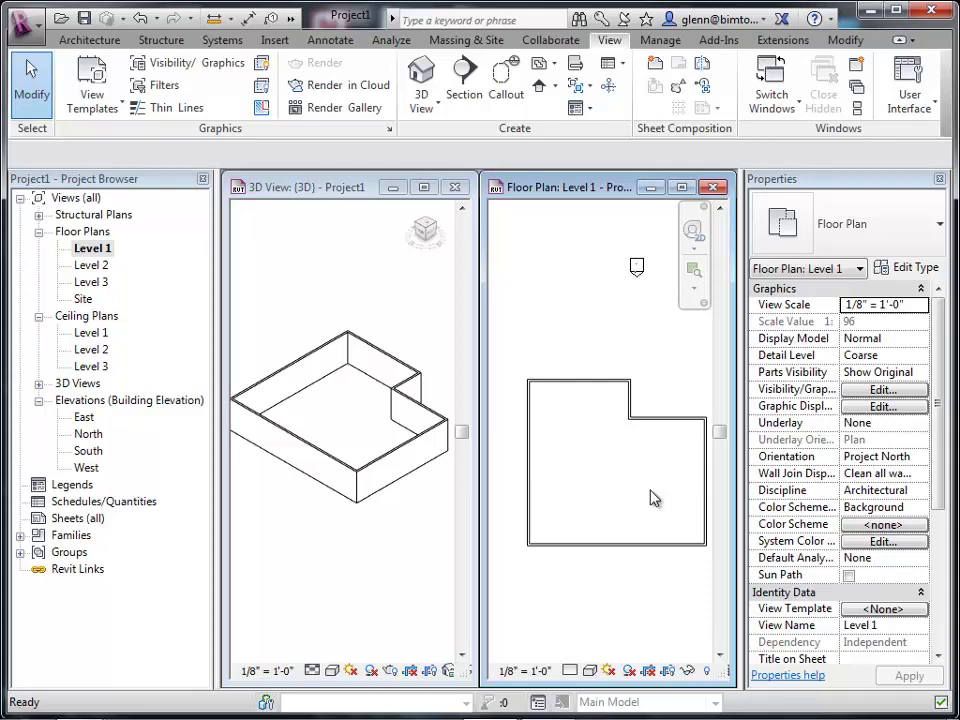
left_click(617, 546)
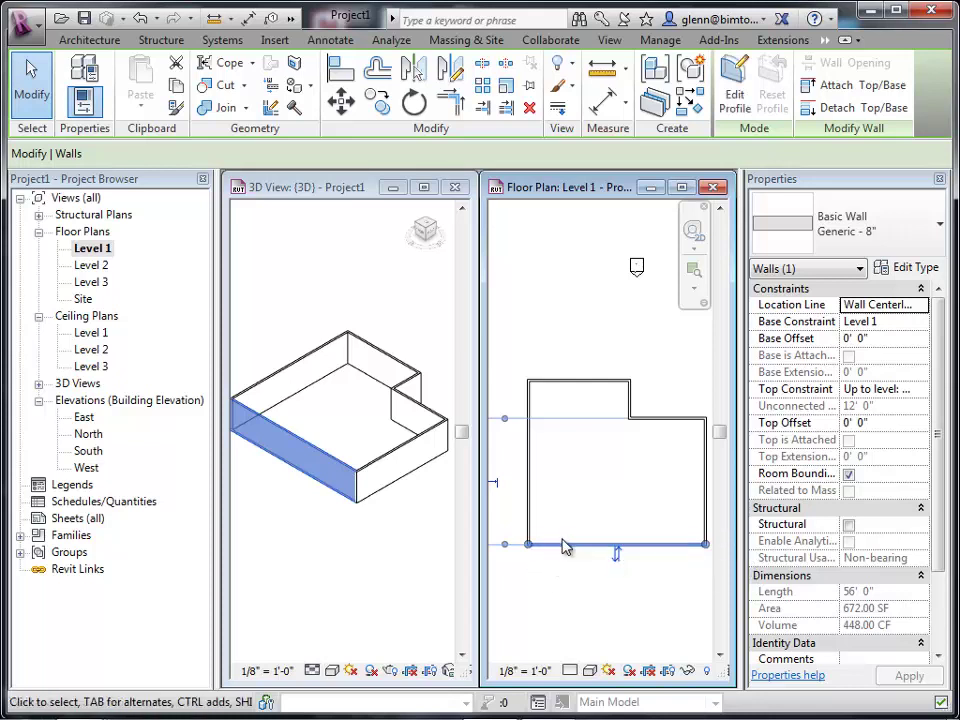
left_click_drag(563, 542, 566, 523)
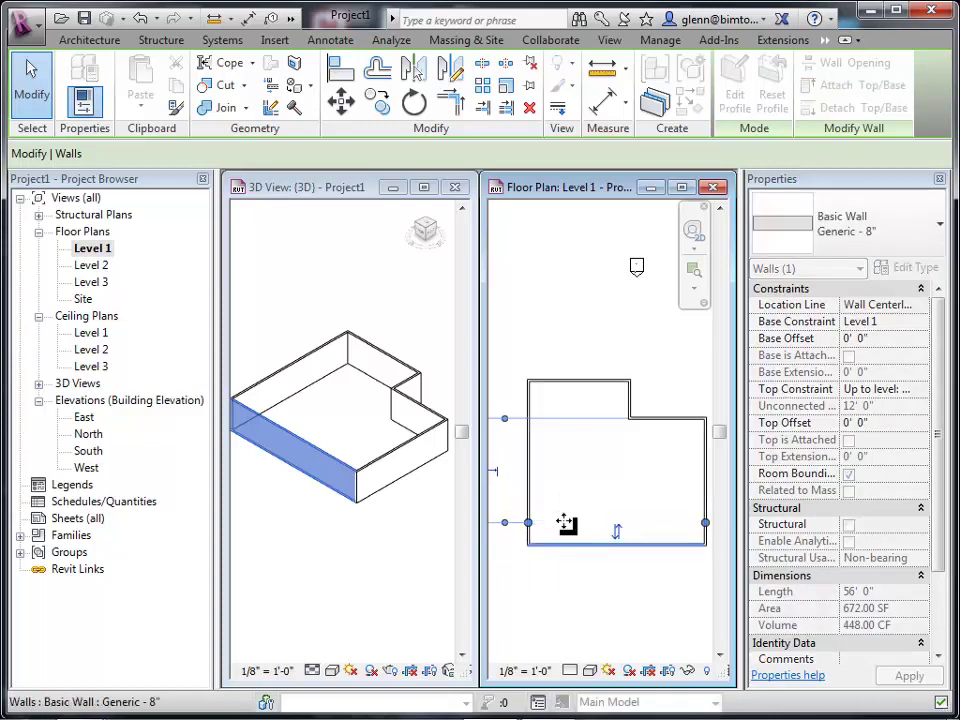
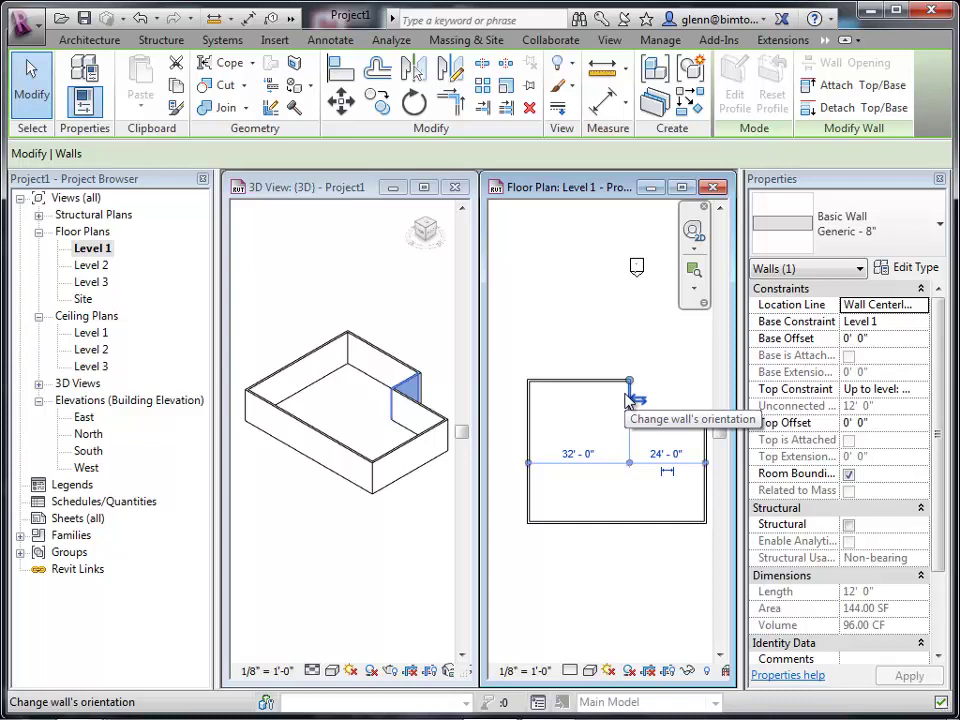
Flip the orientation of the notch's north-south wall and move it west to about 21'-6" from the west wall.
left_click(628, 400)
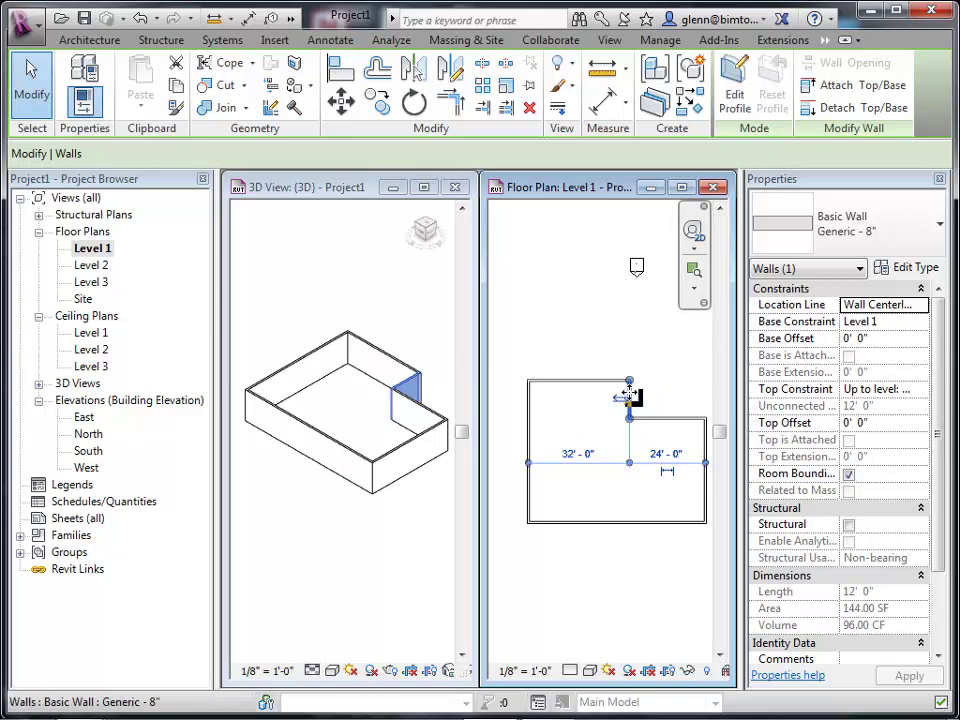
left_click_drag(628, 394, 602, 394)
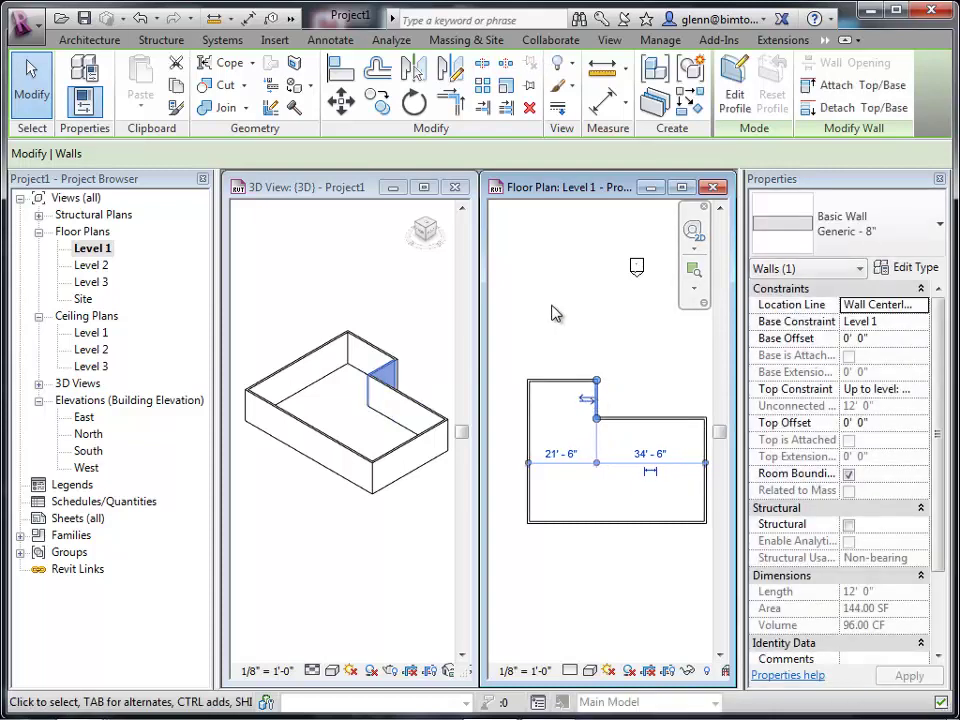
left_click(553, 313)
Set the distance between the west wall and the notch's north-south wall to 20'.
left_click(597, 406)
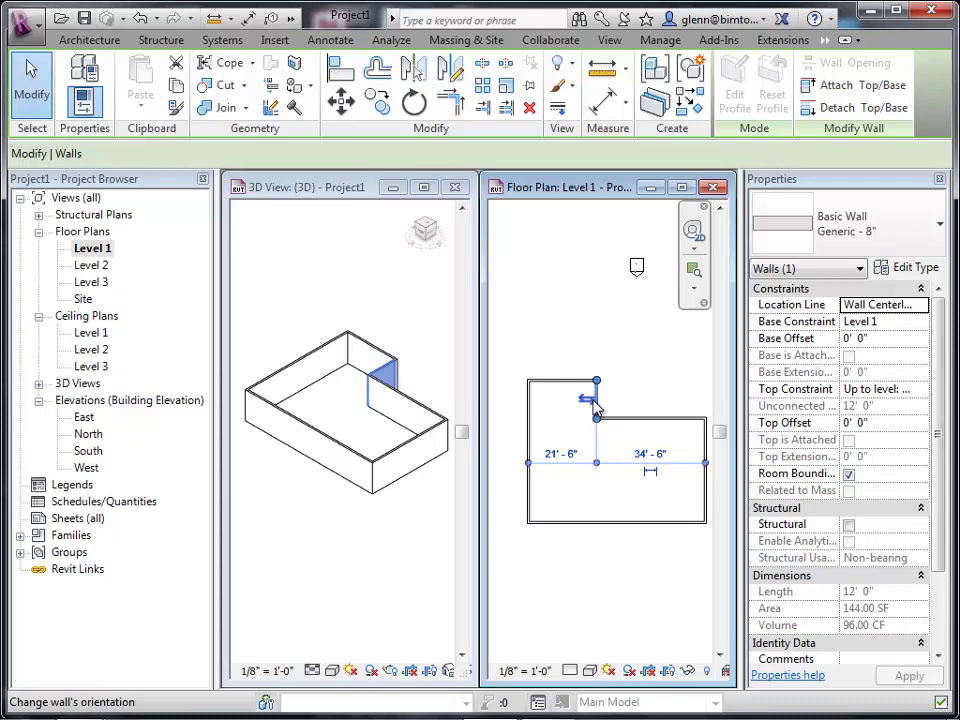
left_click(562, 456)
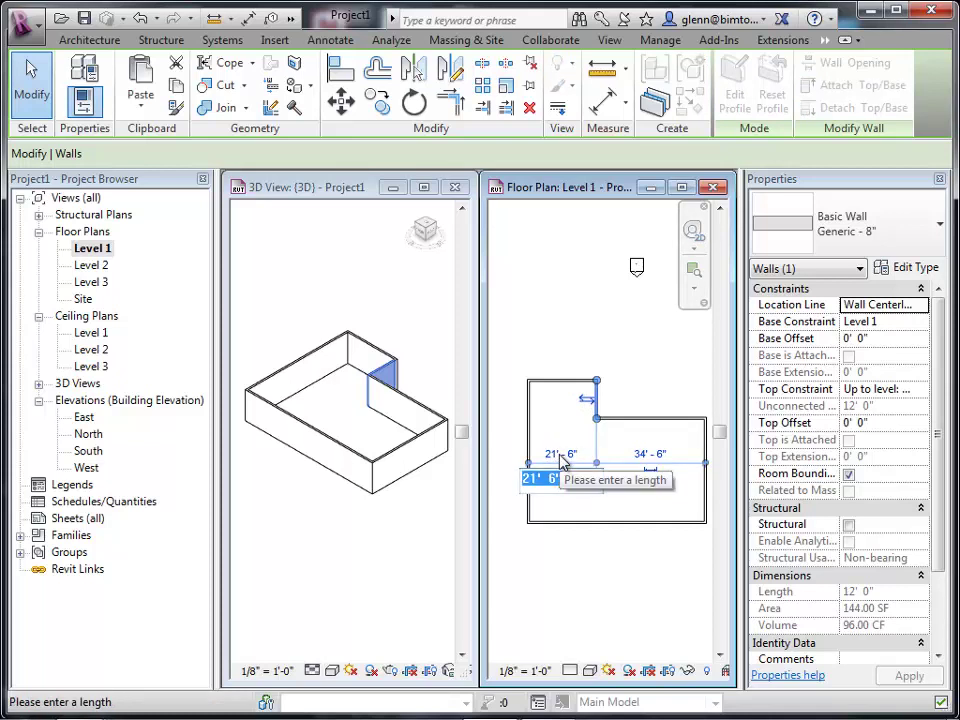
type("20")
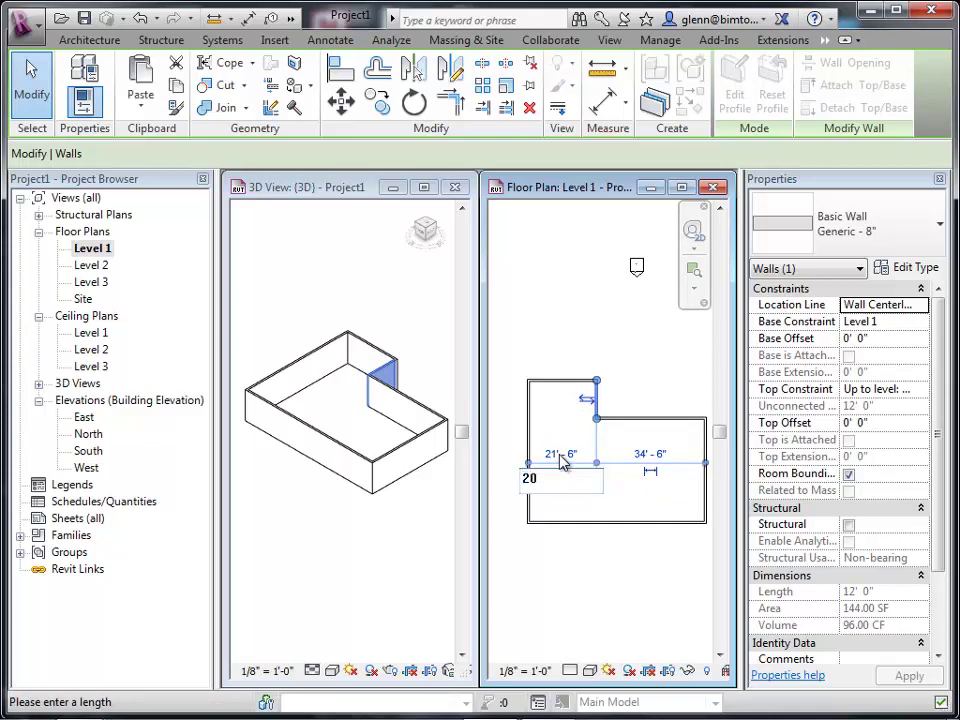
key("Return")
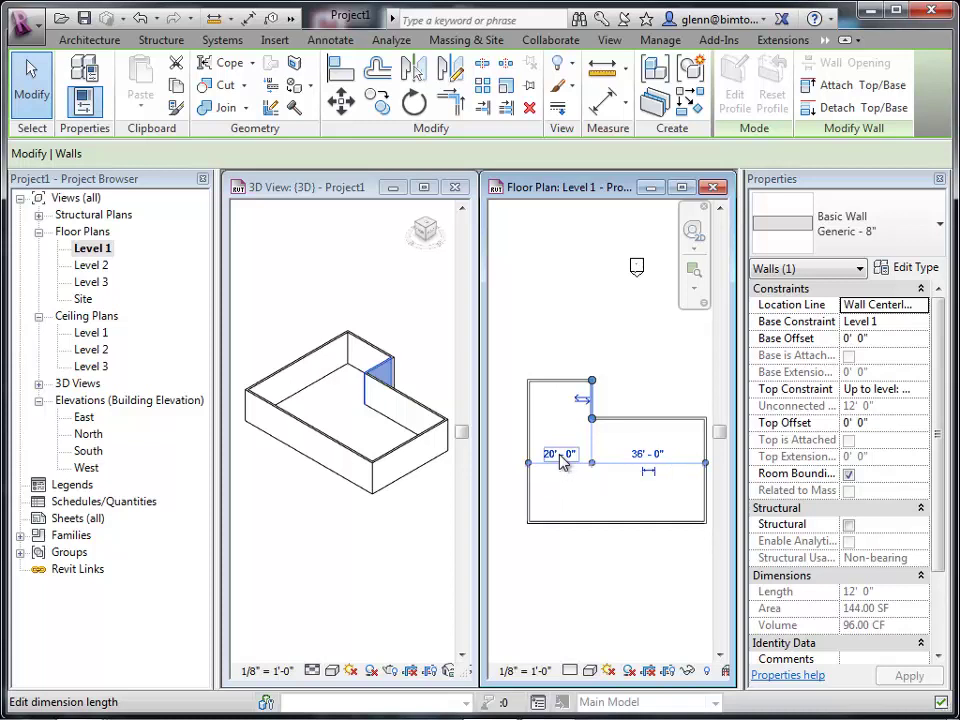
Set the distance between the notch's north-south wall and the east wall to 20'.
left_click(648, 455)
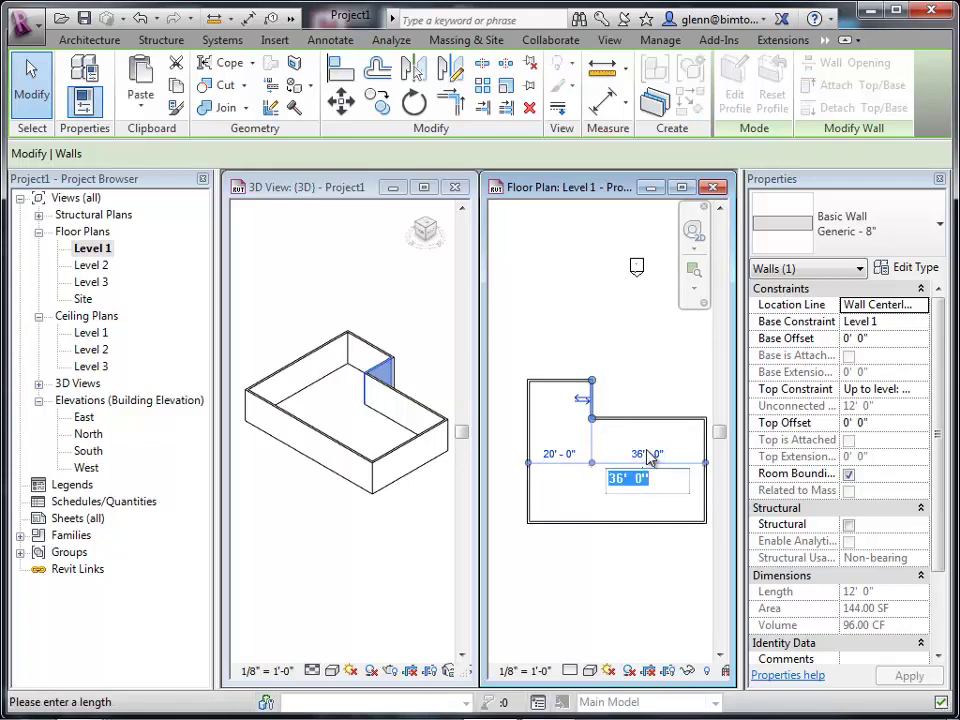
type("20")
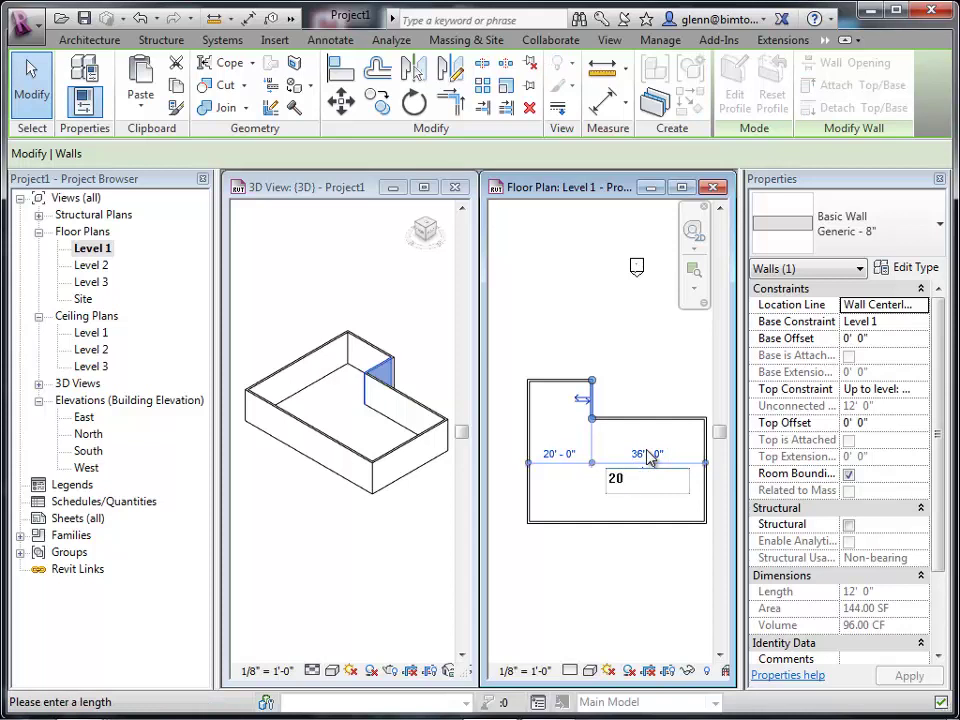
key("Return")
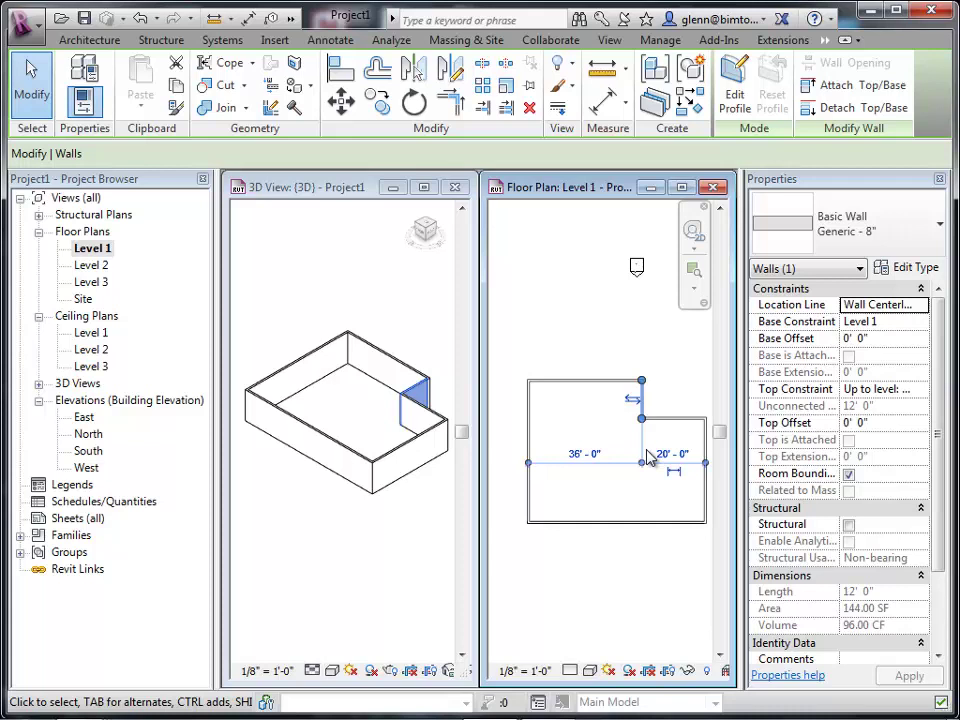
Return the notch's north-south wall to 20' from the west wall by editing its distance on that side.
left_click(585, 458)
type("20")
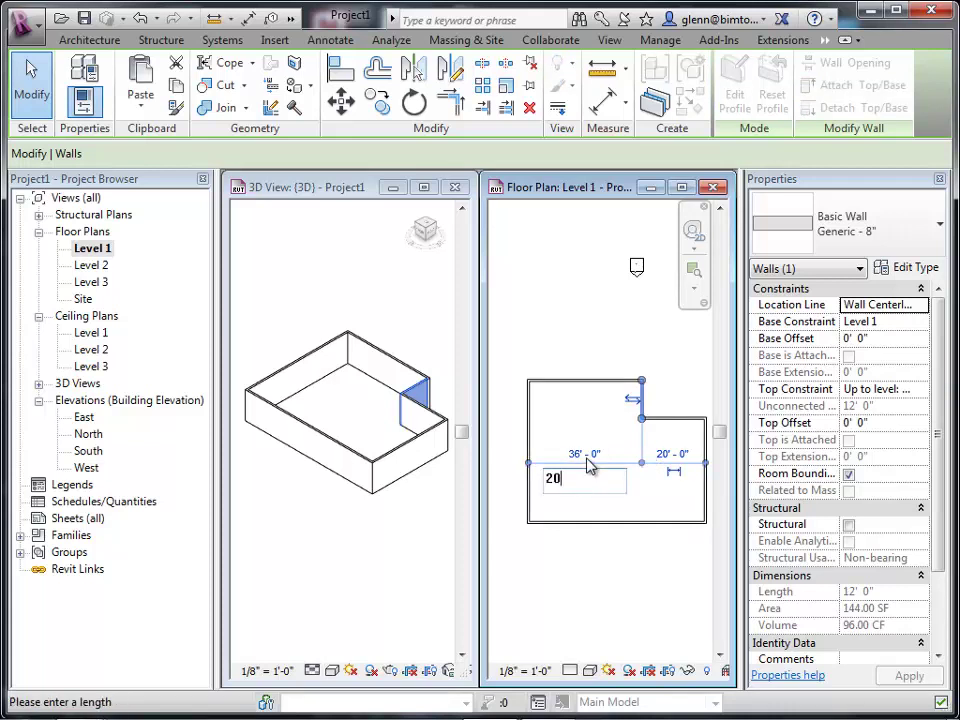
key("Return")
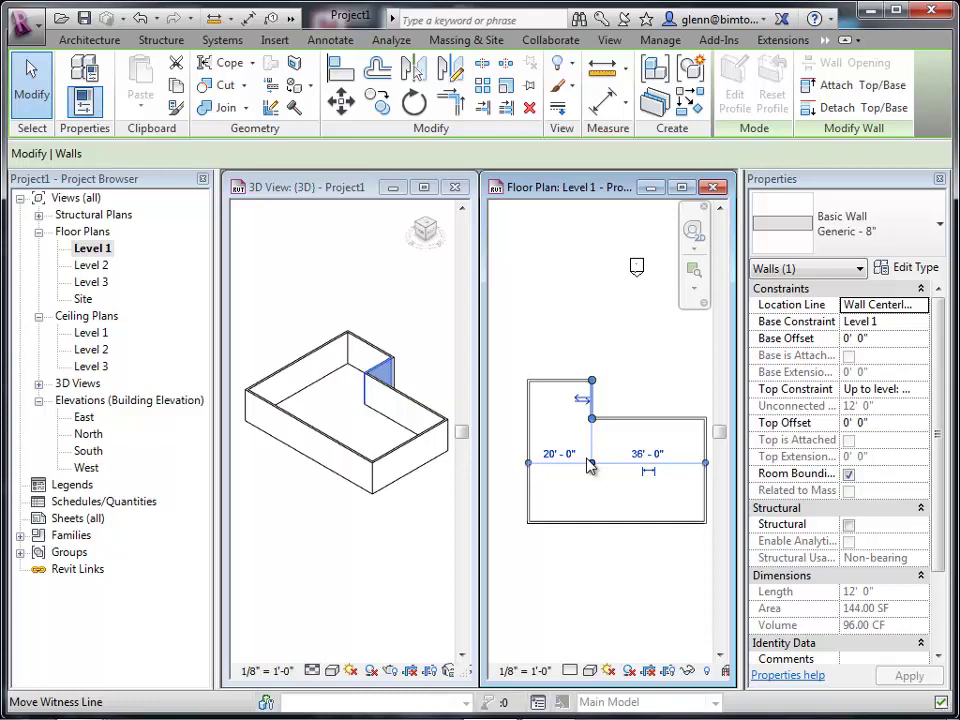
Move the east wall by setting its distance from the notch's north-south wall to 20'.
left_click(708, 442)
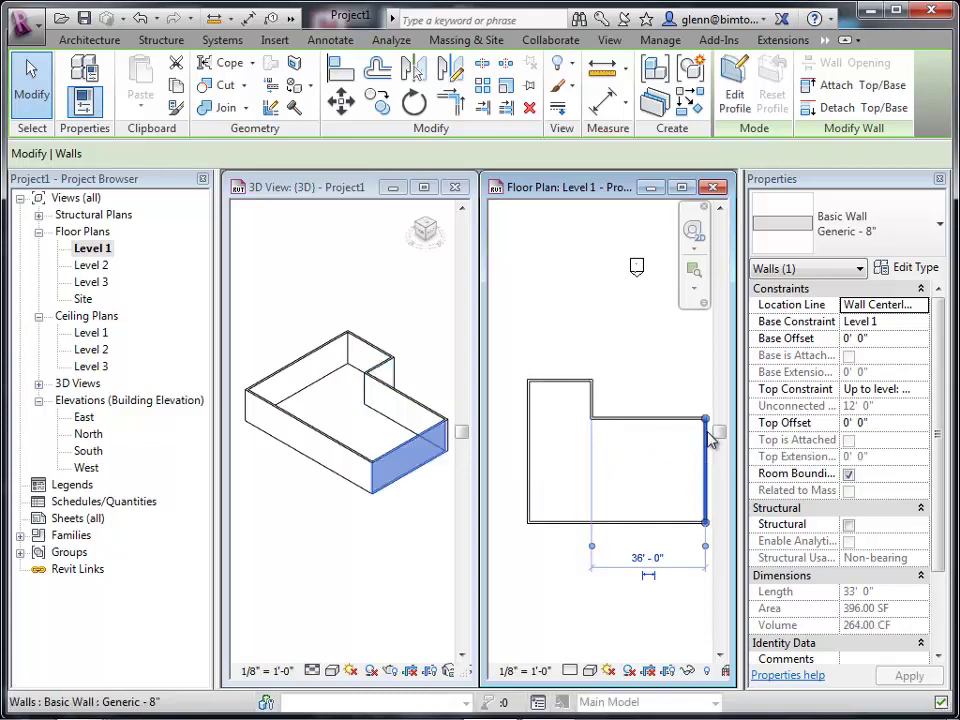
left_click(645, 560)
type("2")
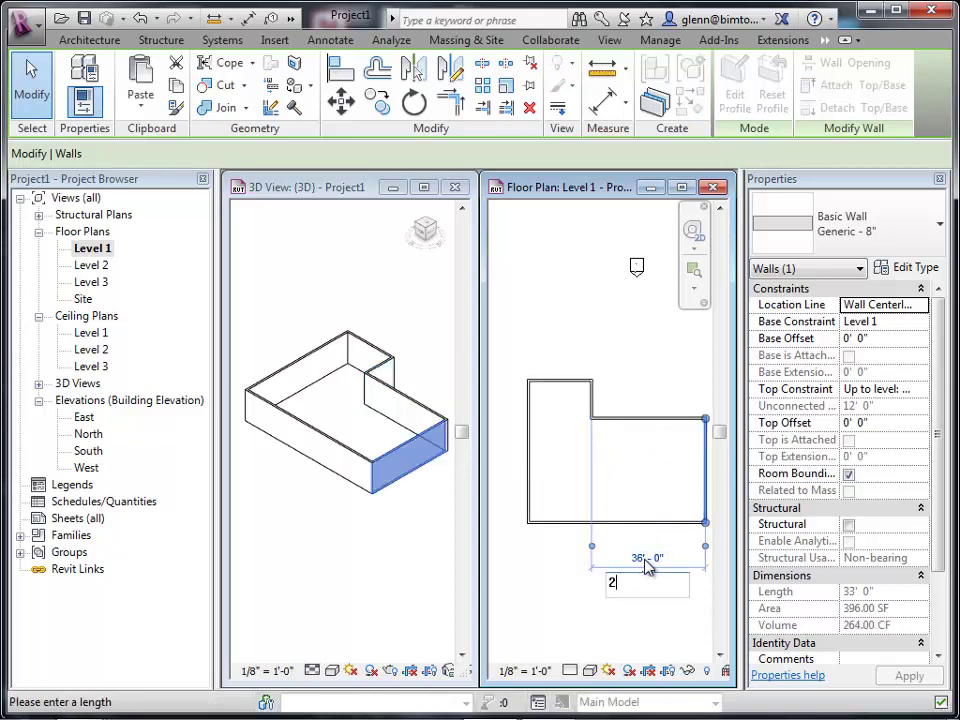
type("0")
key("Return")
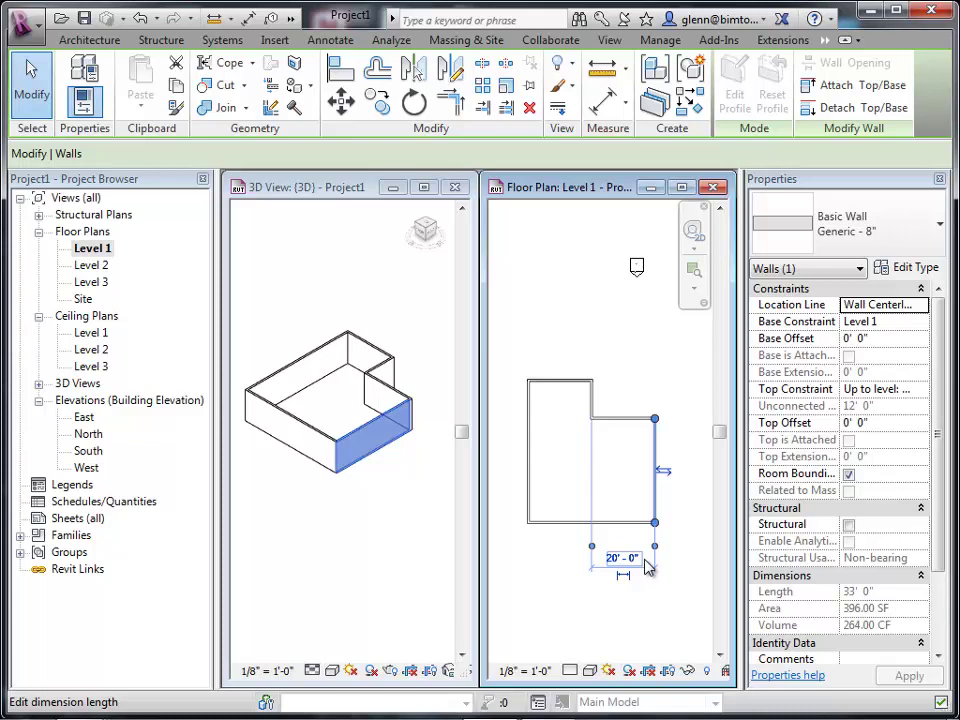
Change the east wall's type to Exterior - Brick on CMU and clear the selection.
left_click(691, 276)
left_click_drag(614, 387, 681, 545)
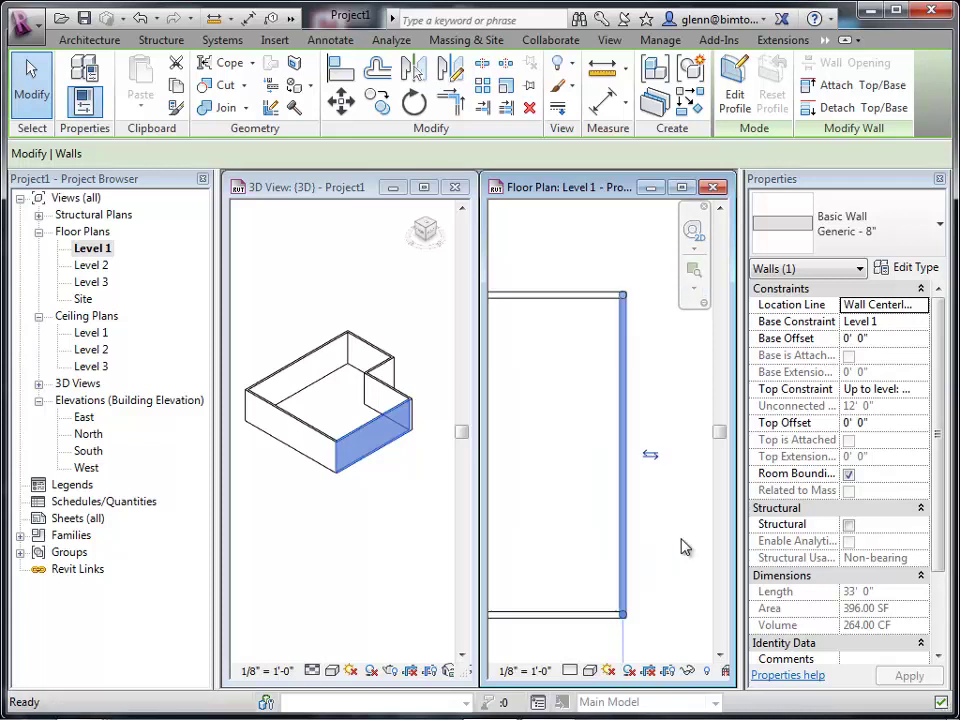
left_click(942, 230)
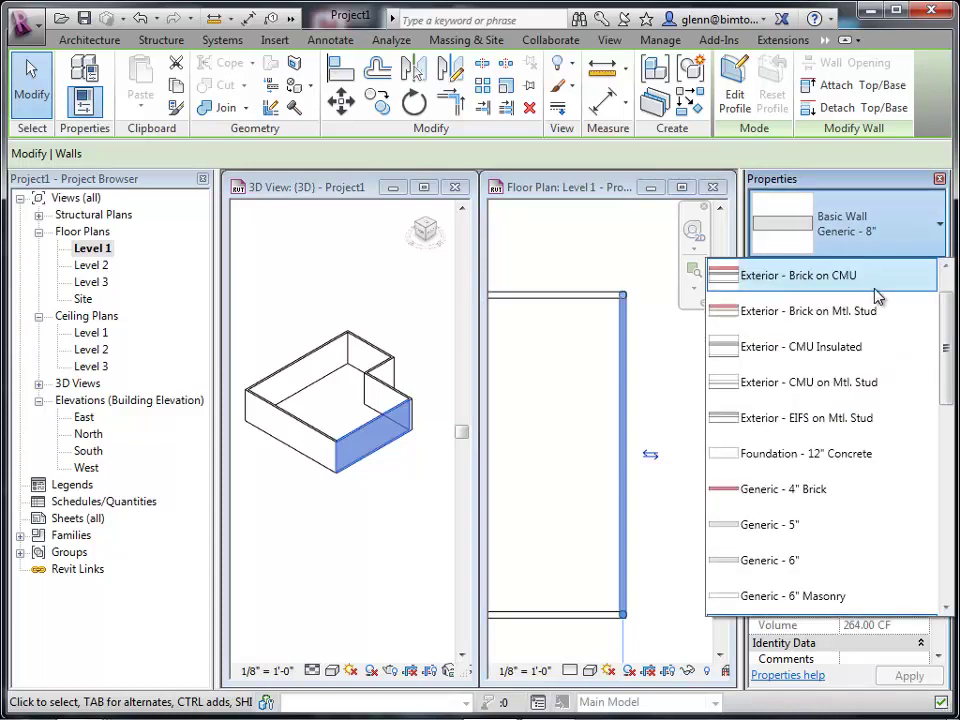
left_click(876, 293)
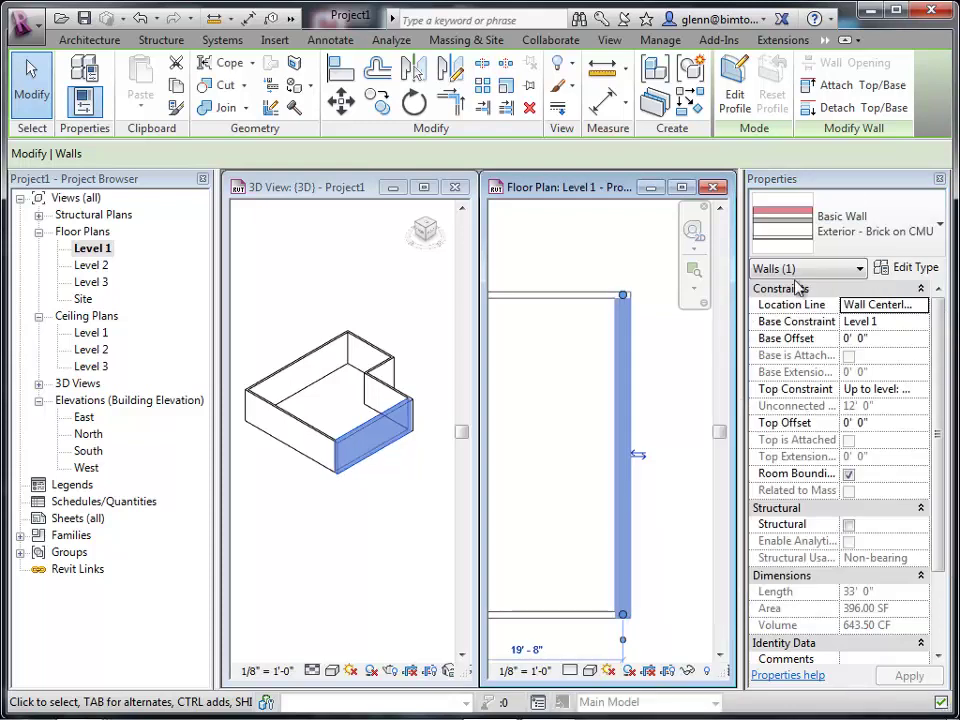
left_click(648, 356)
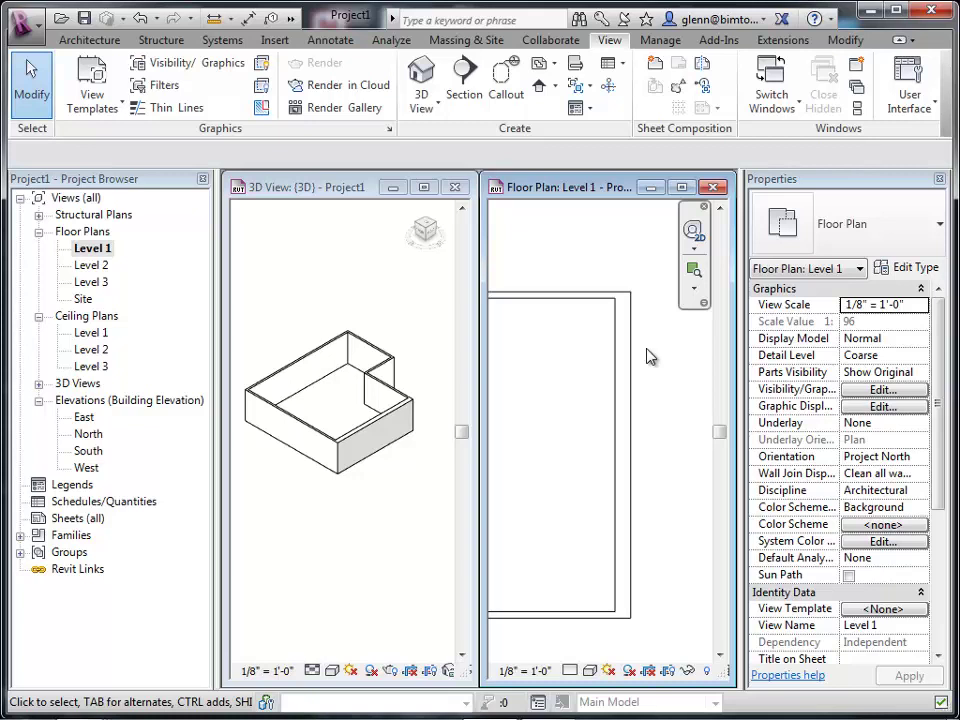
Set the Level 1 plan's detail level to Fine and its visual style to Shaded.
left_click(571, 671)
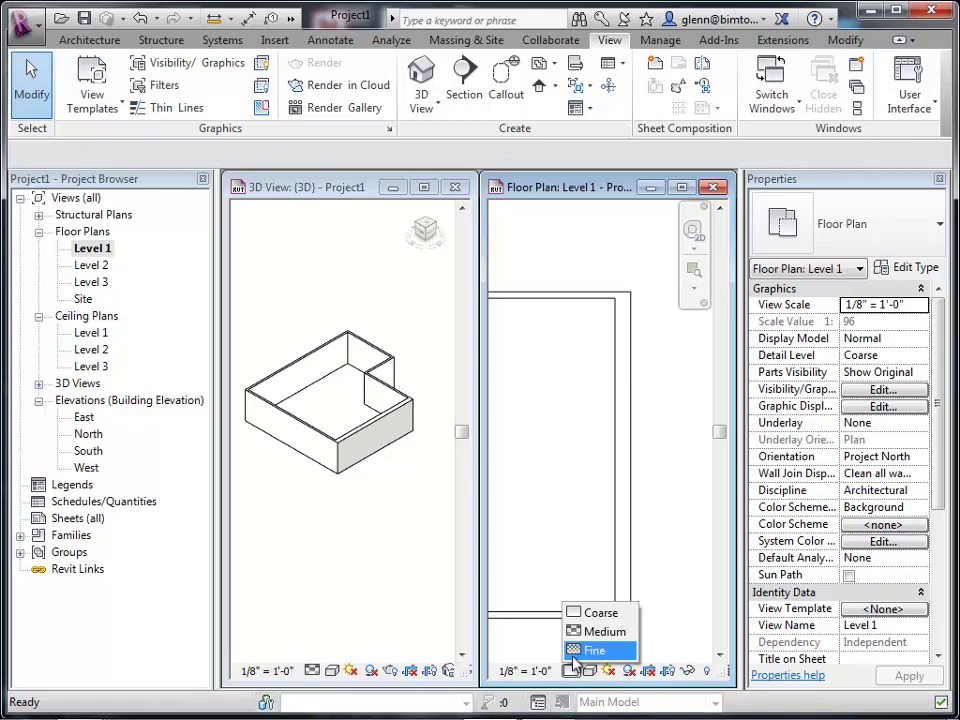
left_click(578, 651)
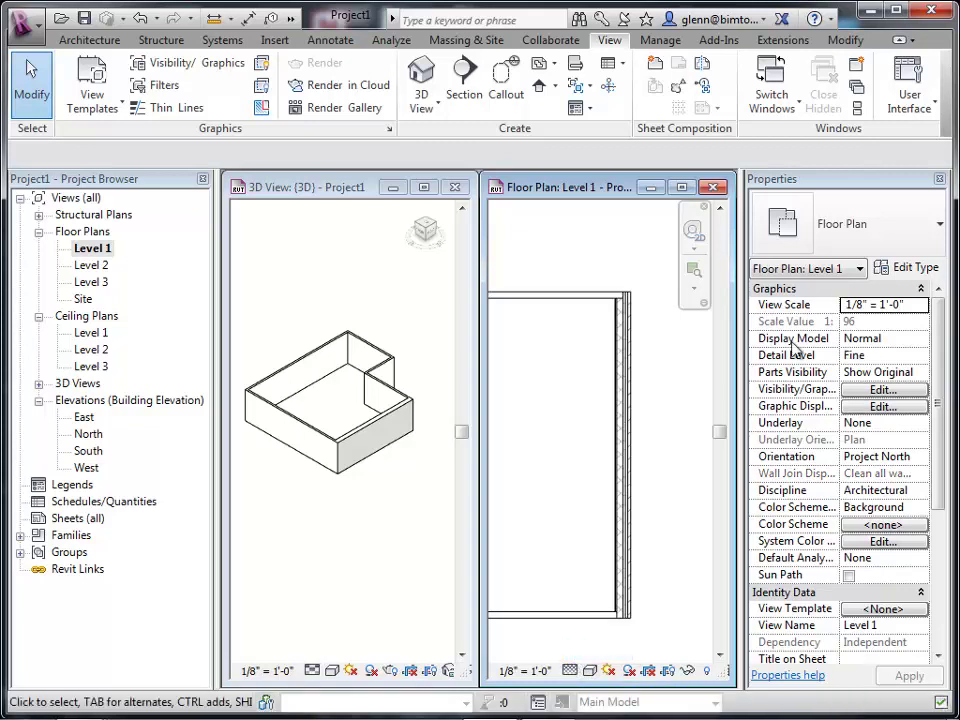
left_click(693, 271)
left_click_drag(587, 265, 651, 327)
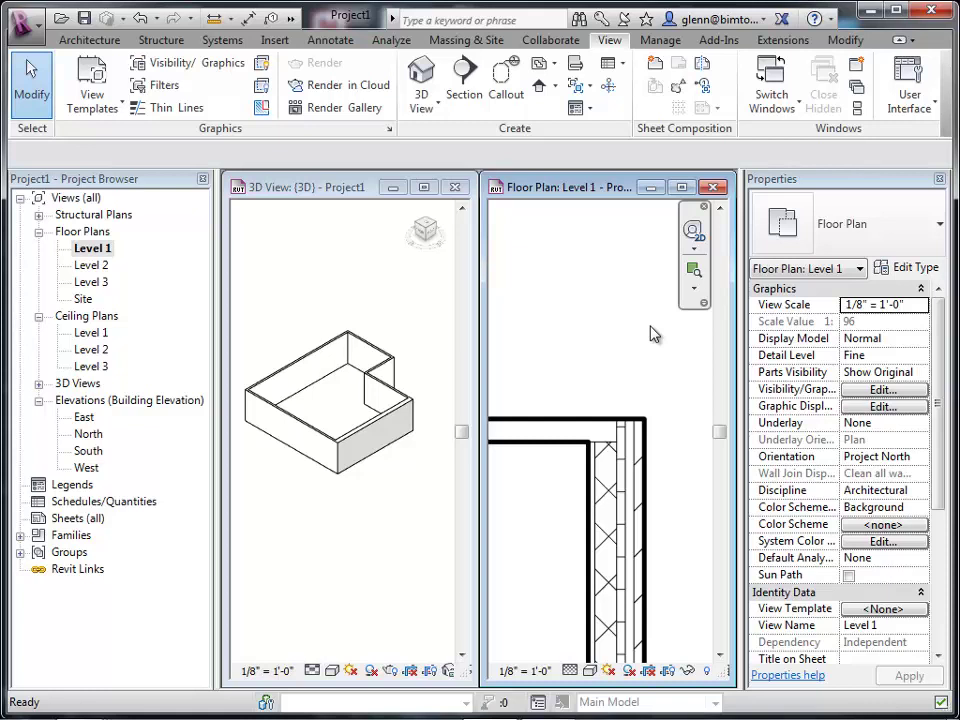
left_click(590, 671)
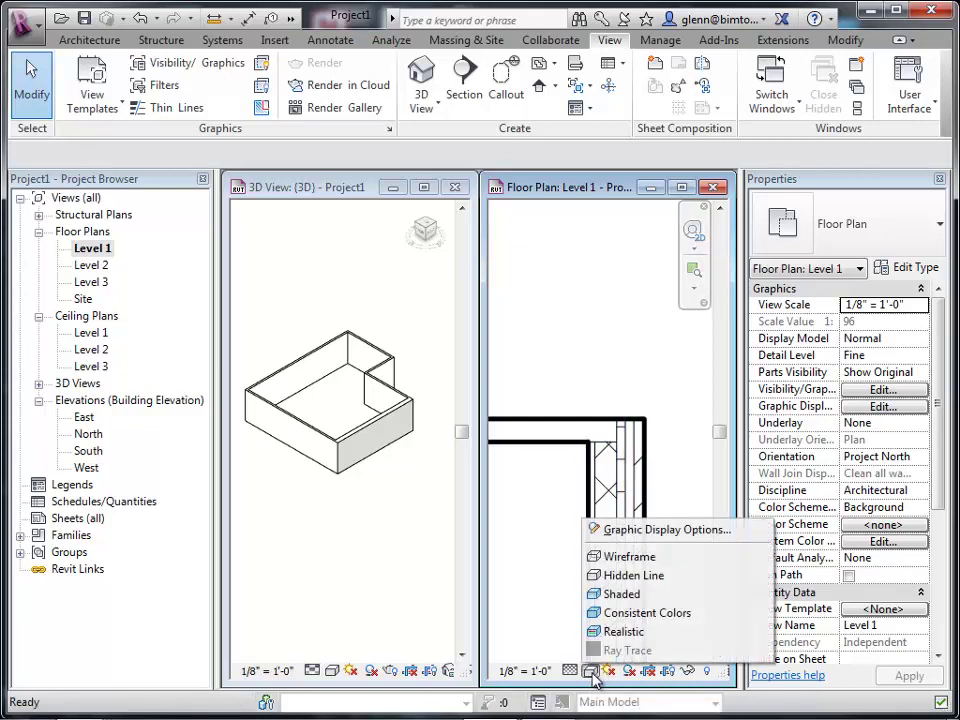
left_click(614, 592)
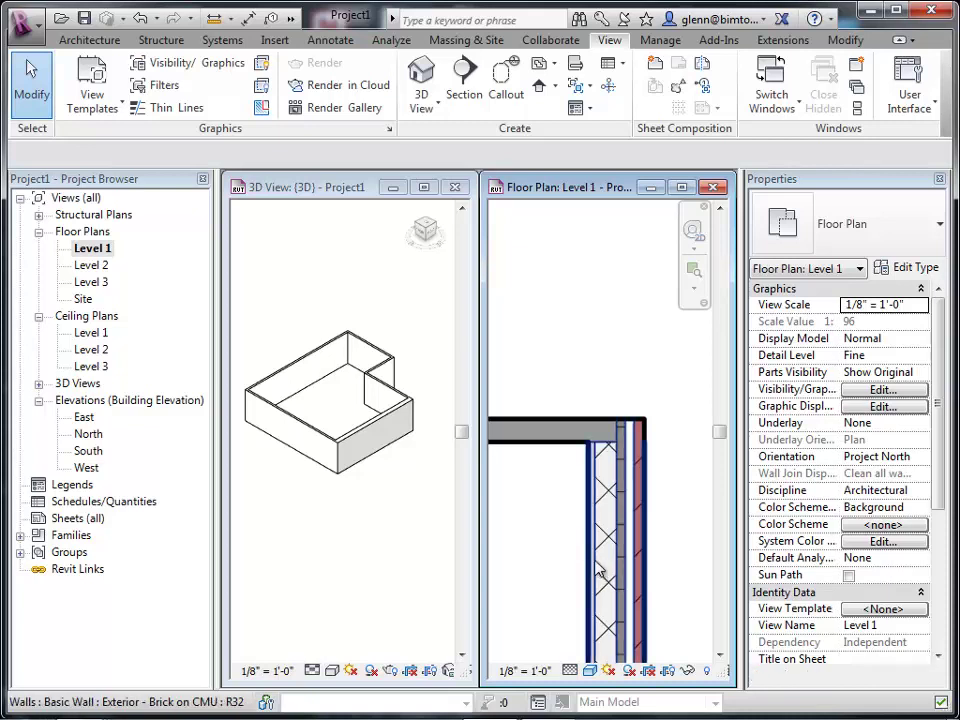
Change the east wall's type to Generic - 4" Brick and clear the selection.
left_click(625, 480)
left_click(890, 218)
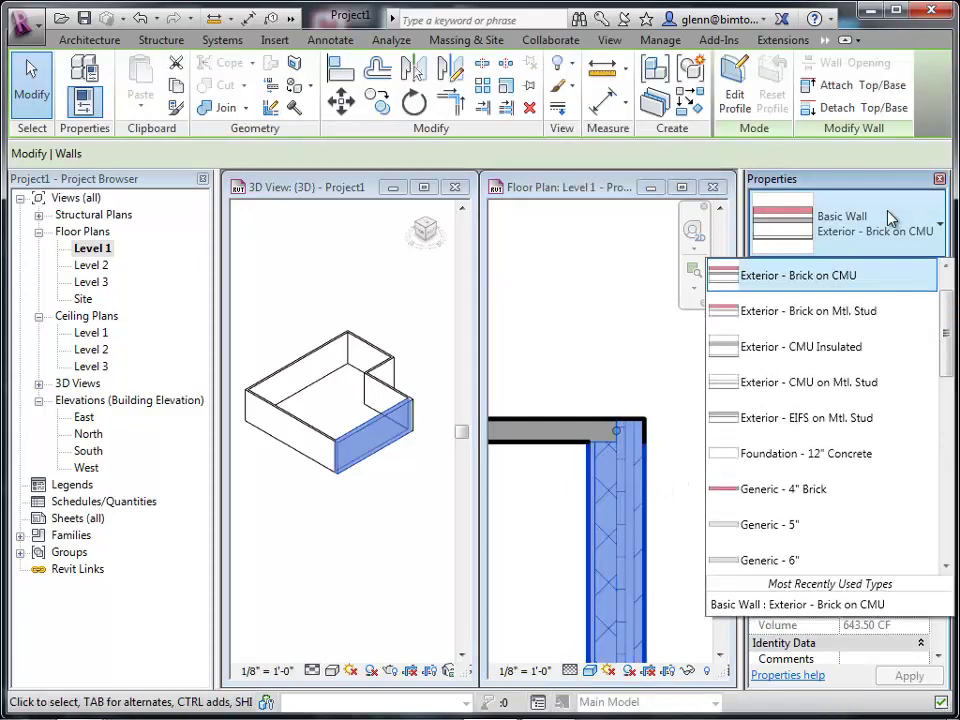
left_click(788, 491)
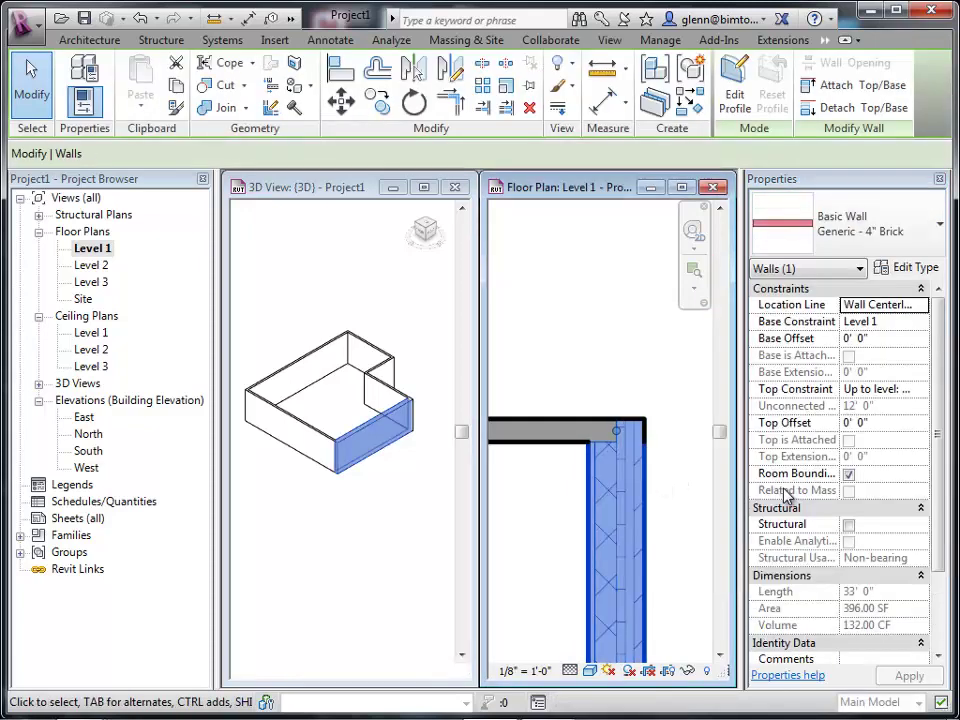
left_click(686, 497)
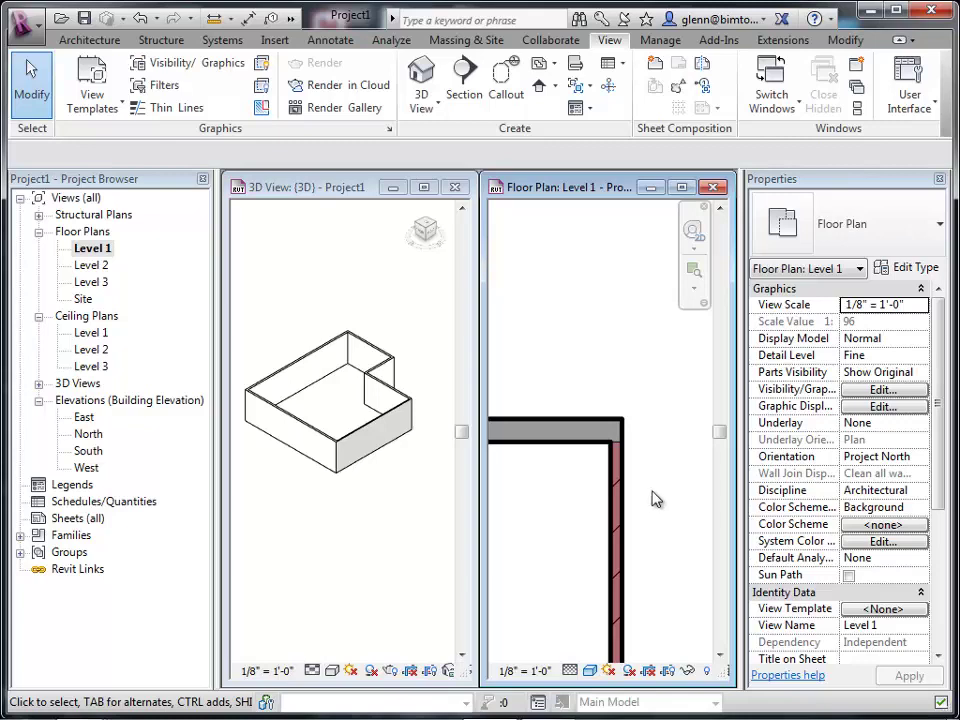
Change the east wall's type to Exterior - EIFS on Mtl. Stud and clear the selection.
left_click(620, 505)
left_click(826, 238)
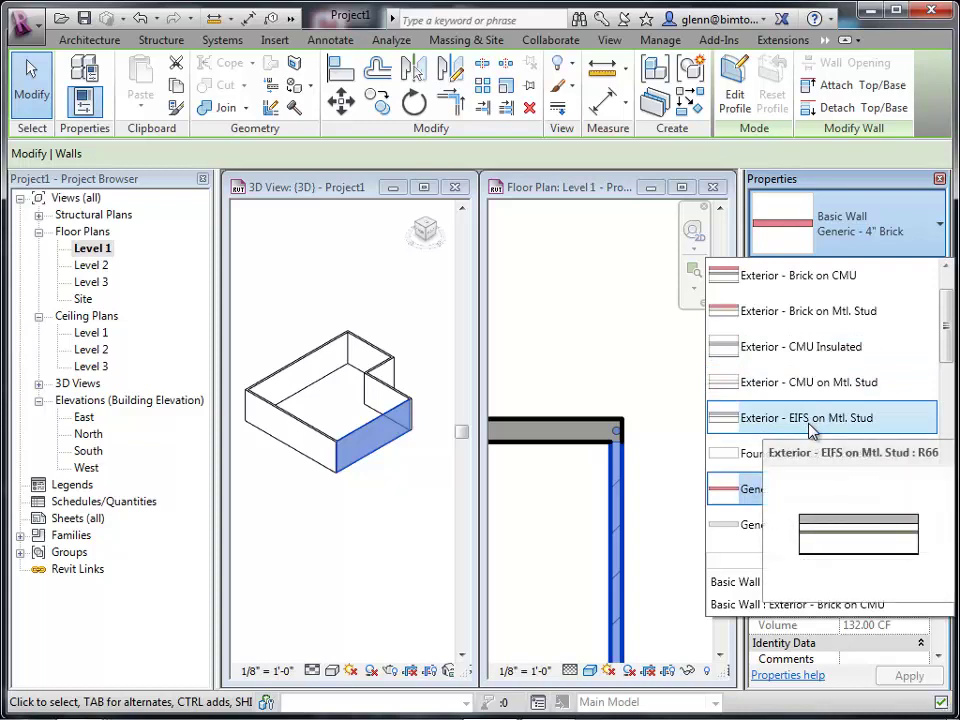
left_click(812, 428)
left_click(695, 487)
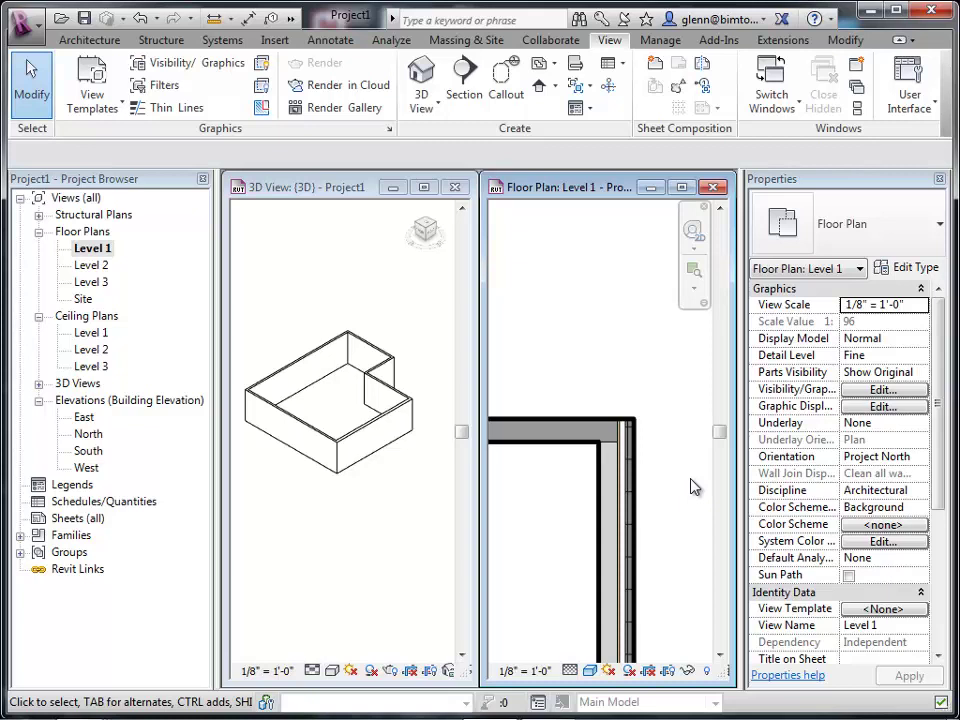
Change the east wall's type to Generic - 8" and clear the selection.
left_click(617, 510)
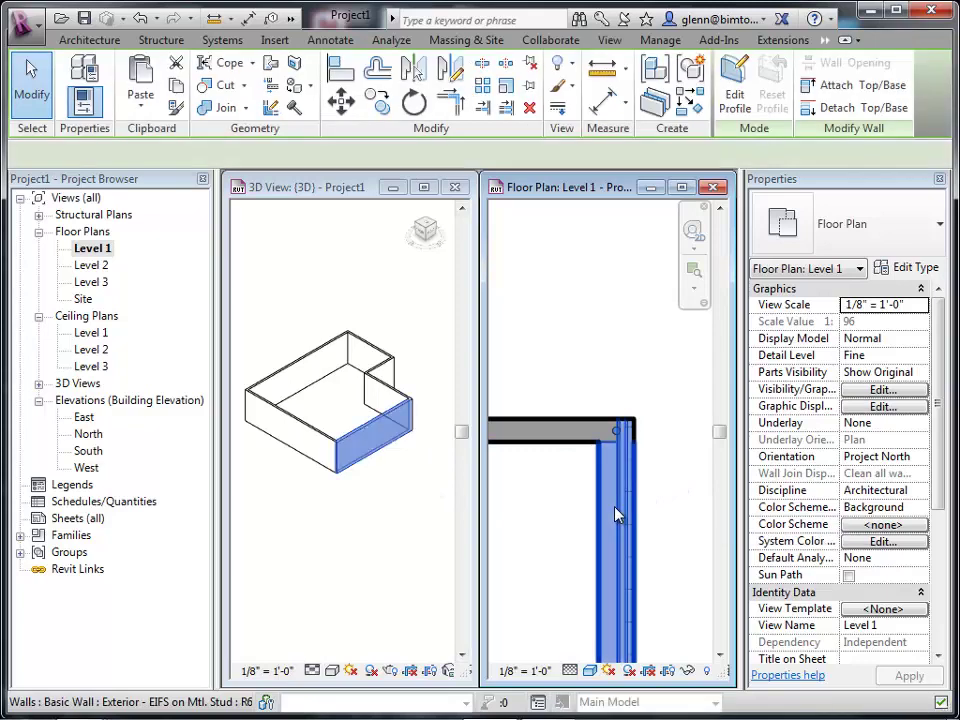
left_click(845, 225)
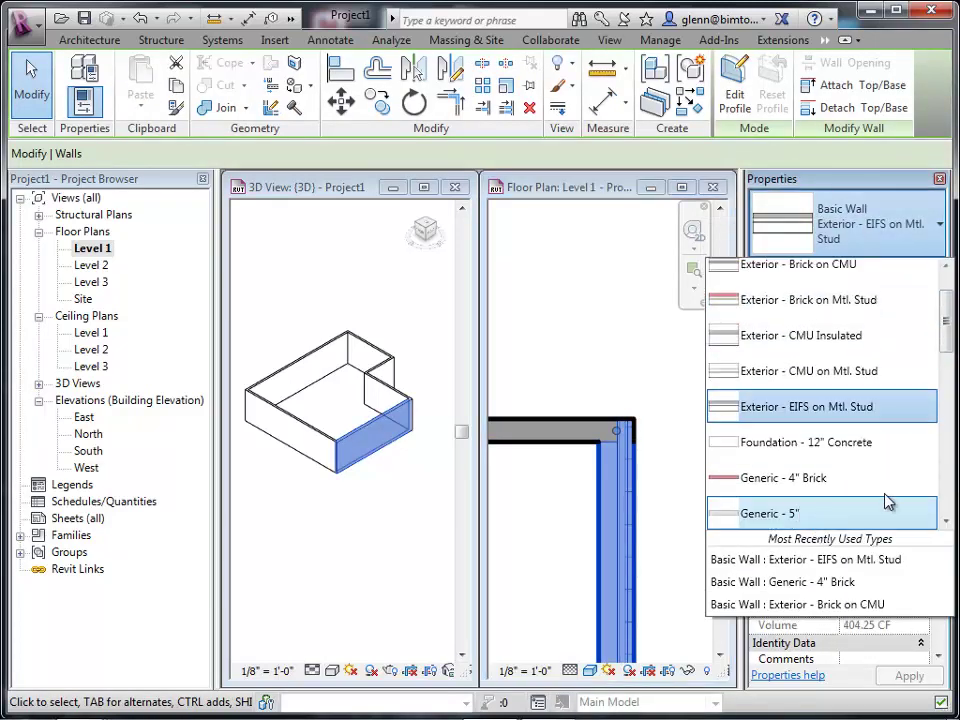
left_click(948, 521)
left_click(948, 521)
left_click(948, 521)
left_click(948, 521)
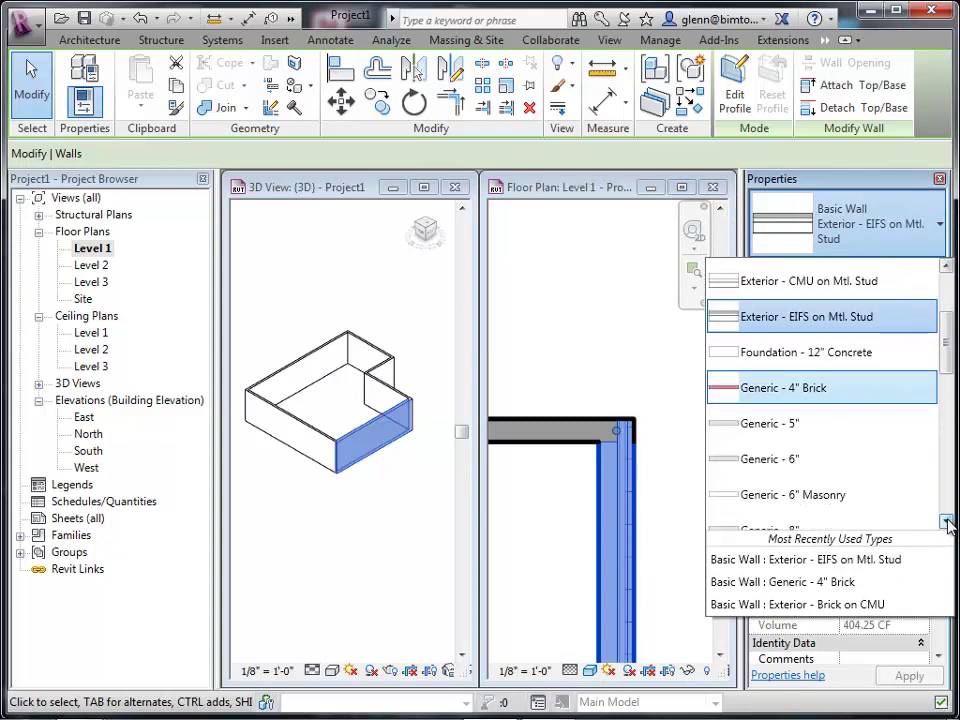
left_click(948, 521)
left_click(763, 488)
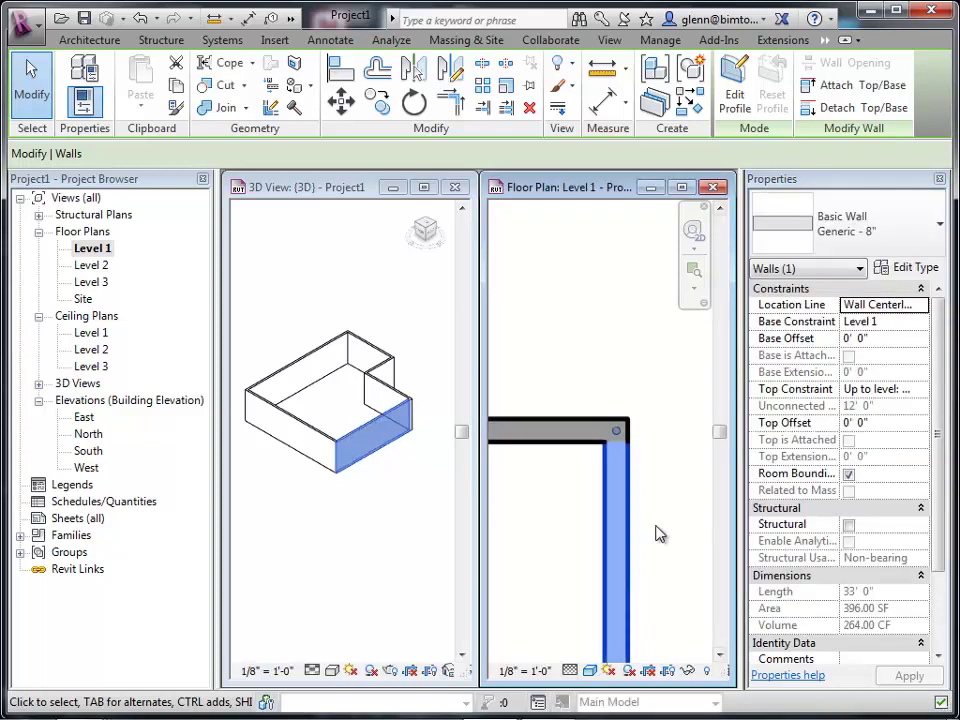
left_click(585, 567)
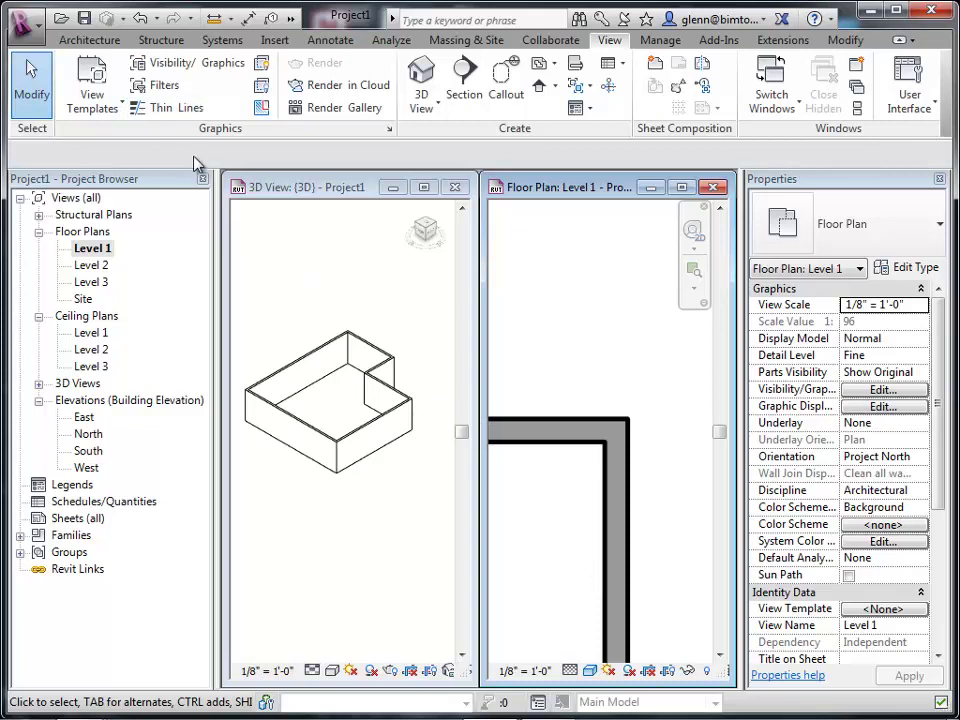
left_click(32, 90)
Draw a vertical reference plane along the east wall's centerline, extending north past the corner with the notch's east-west wall.
left_click(90, 40)
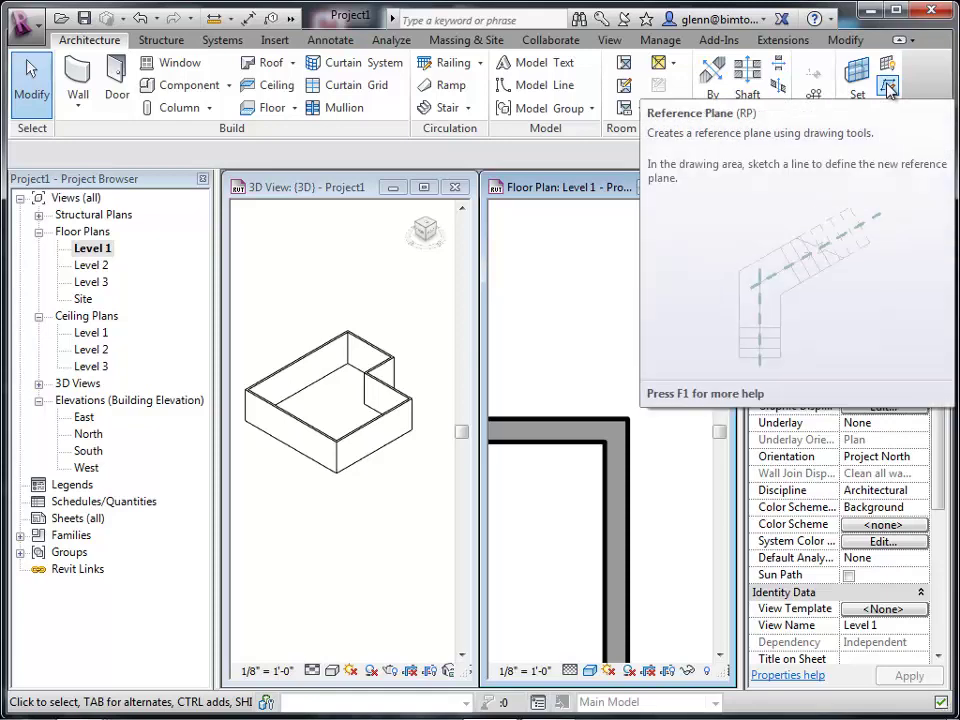
left_click(888, 88)
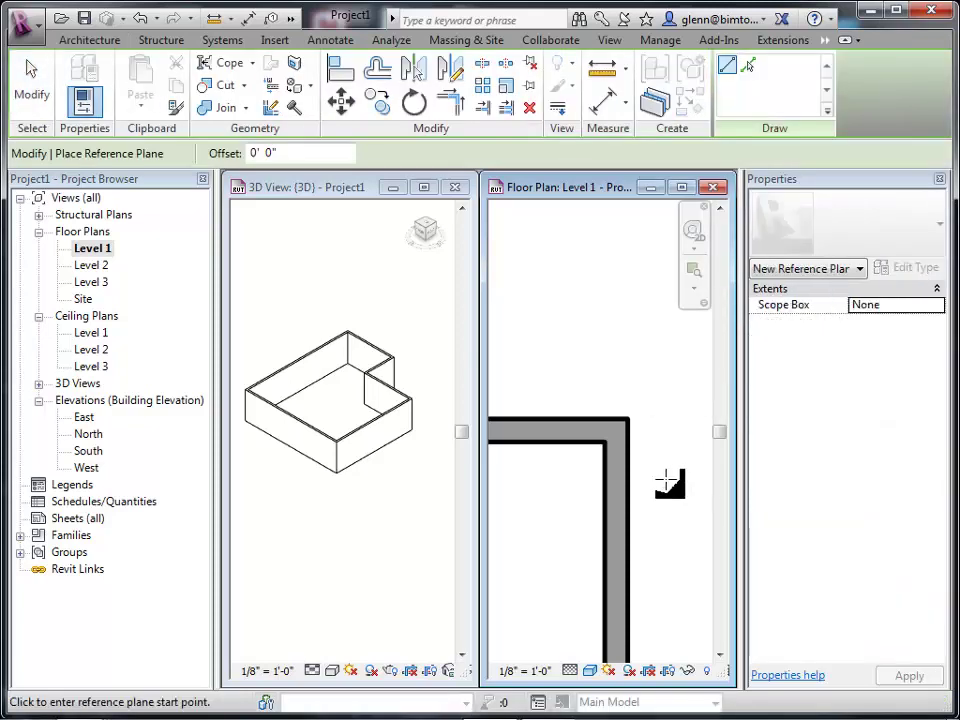
left_click(619, 493)
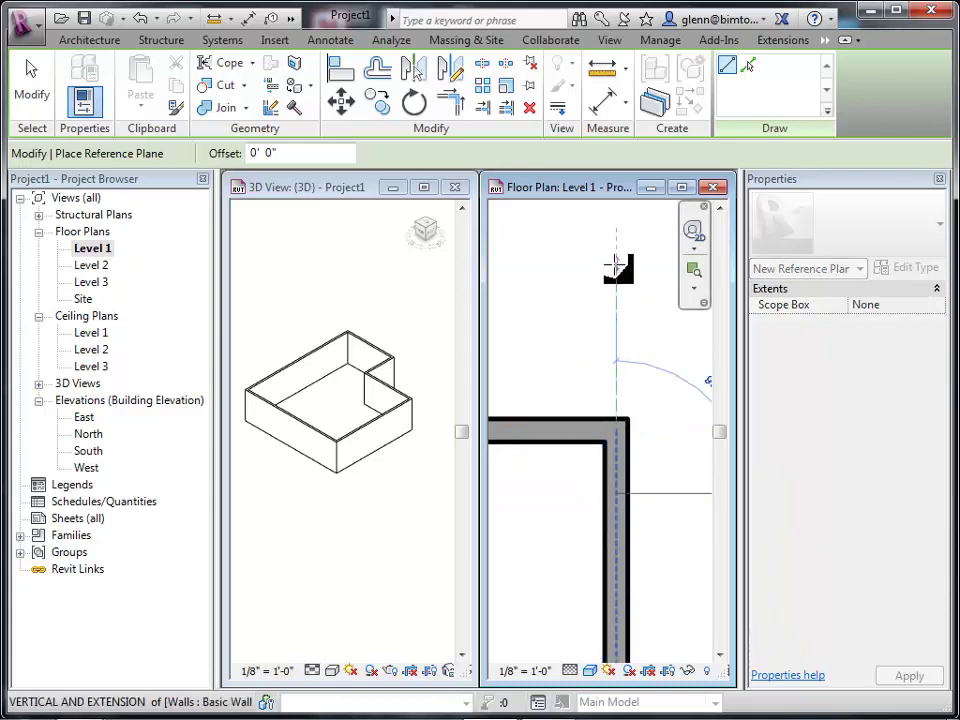
left_click(616, 264)
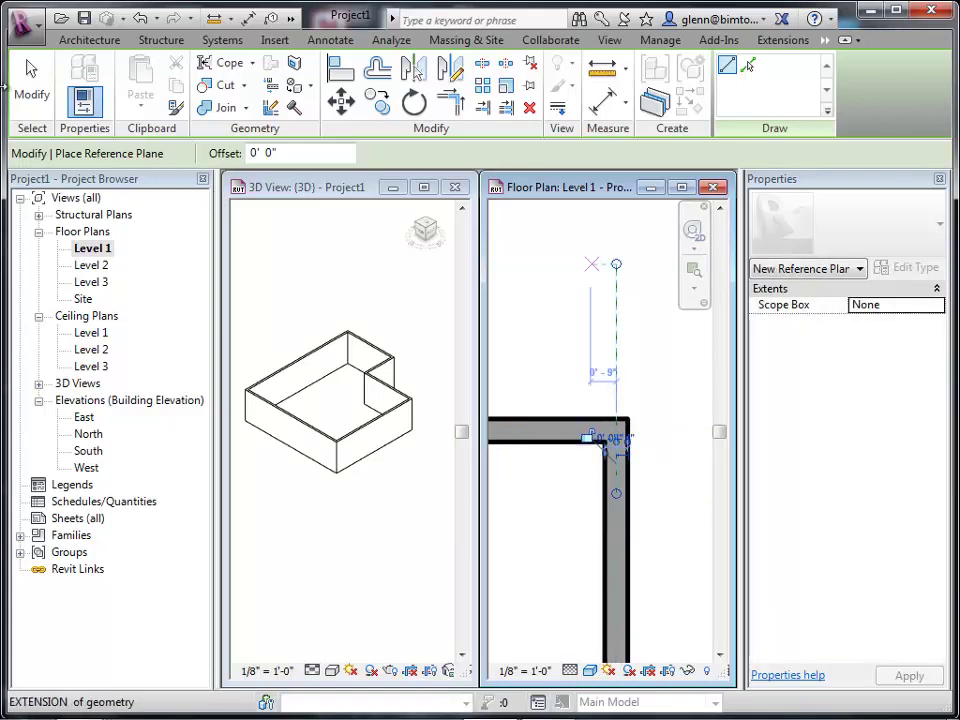
left_click(31, 84)
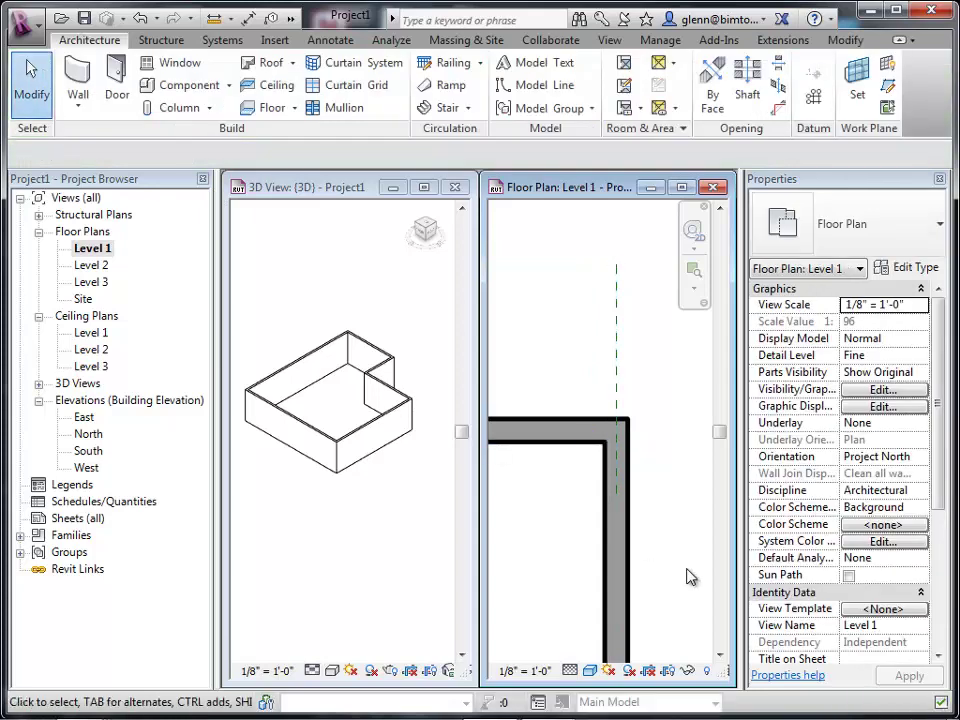
Change the east wall's type to Generic - 4" Brick to compare its position with the vertical reference plane.
left_click(630, 568)
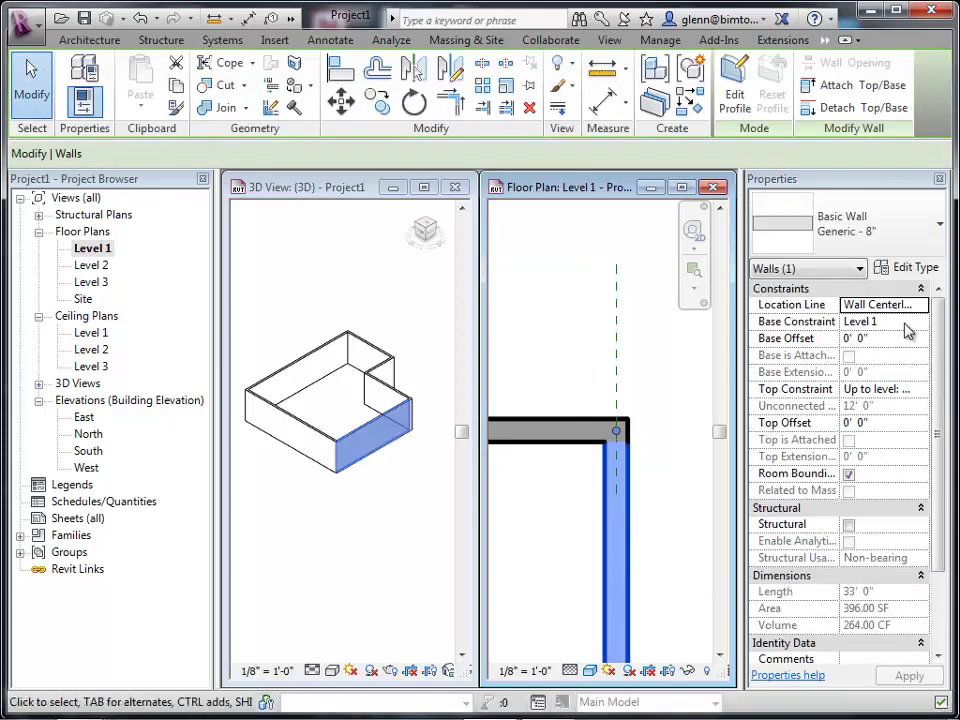
left_click(905, 234)
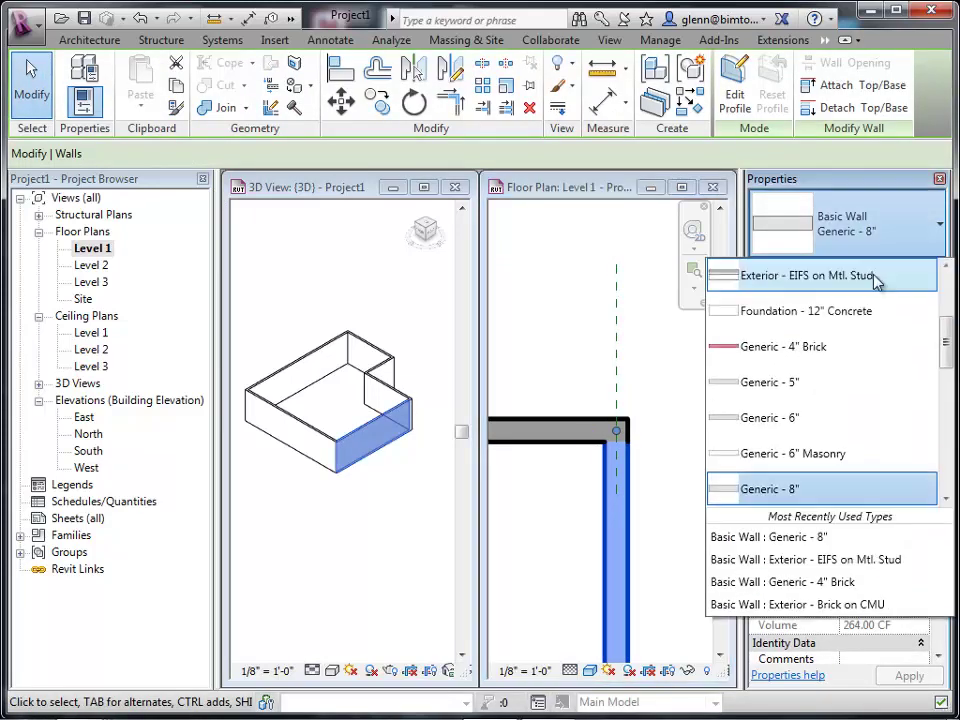
left_click(849, 349)
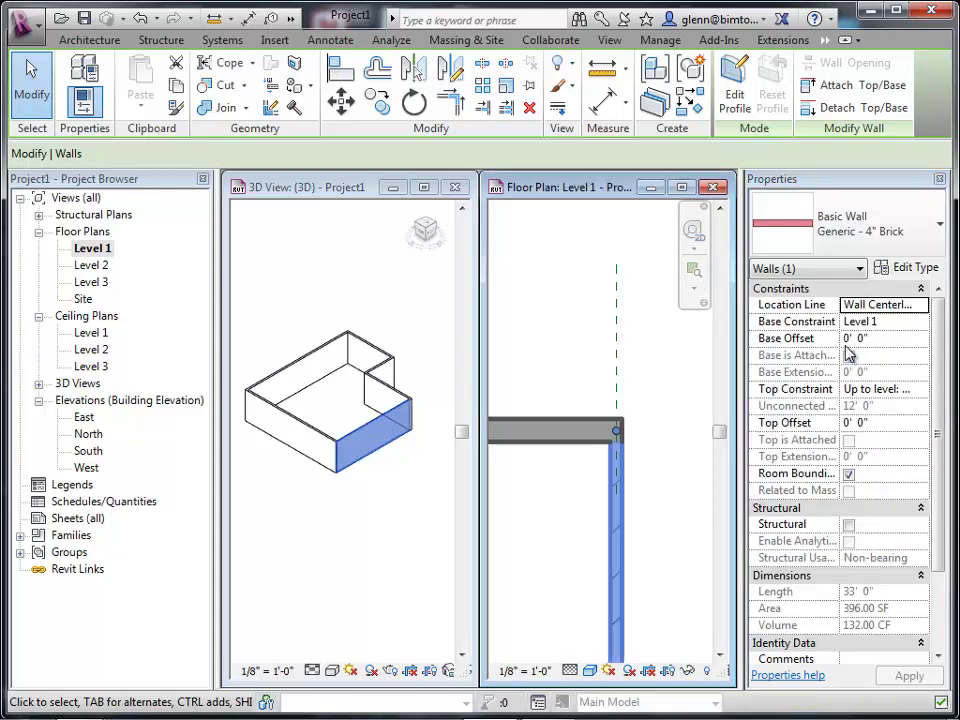
Change the east wall's type to Exterior - EIFS on Mtl. Stud and deselect the wall.
left_click(862, 224)
left_click(855, 276)
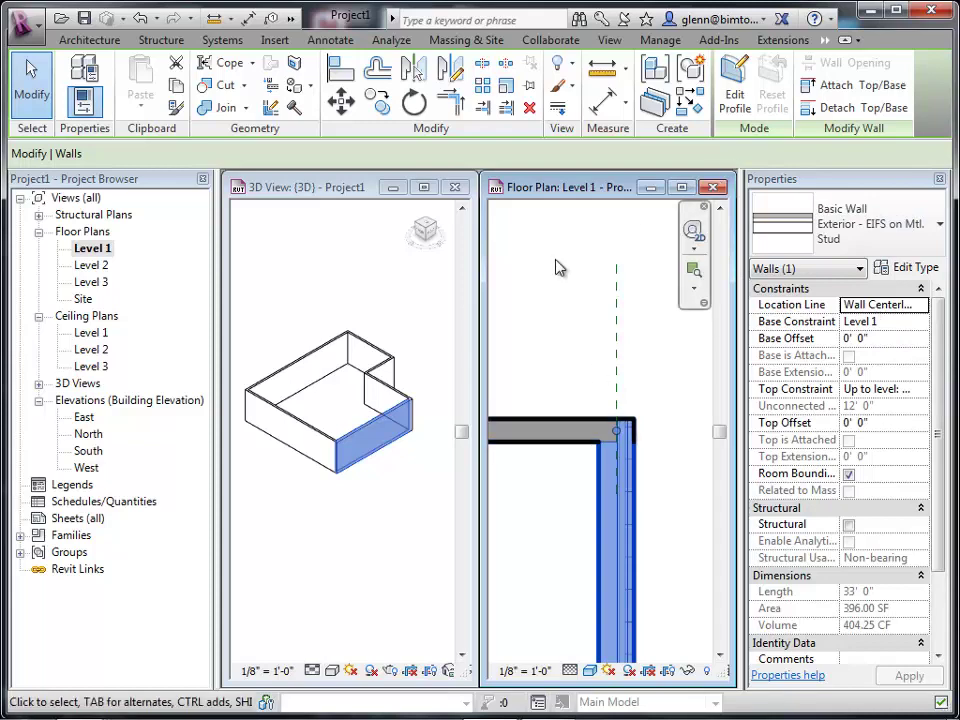
left_click(522, 285)
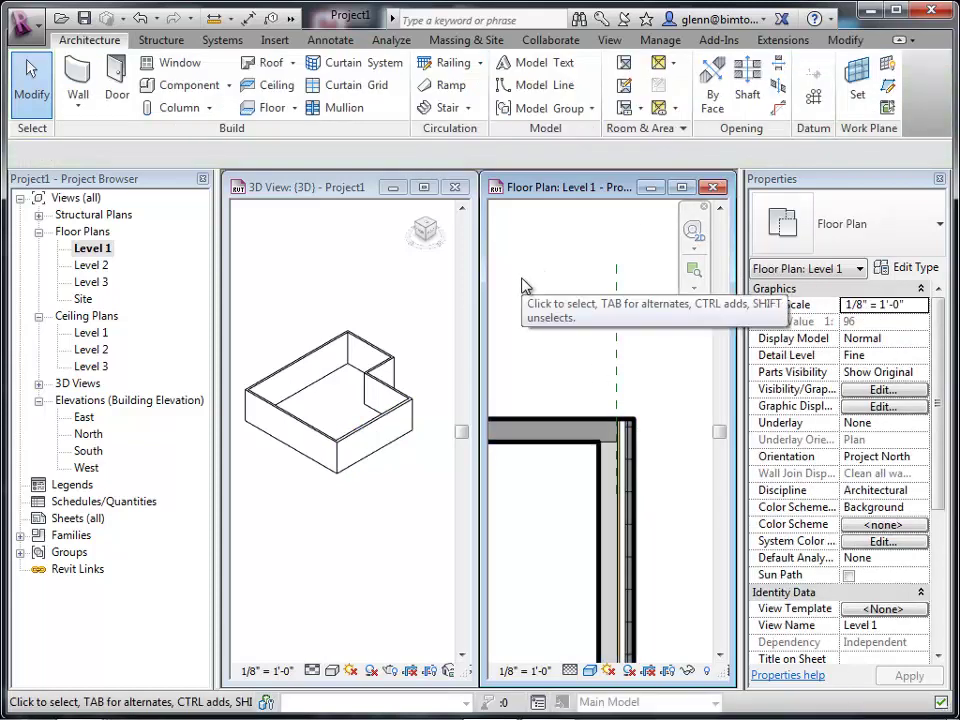
Draw a horizontal reference plane along the exterior face of the notch's east-west wall, extending east past the corner.
left_click(885, 88)
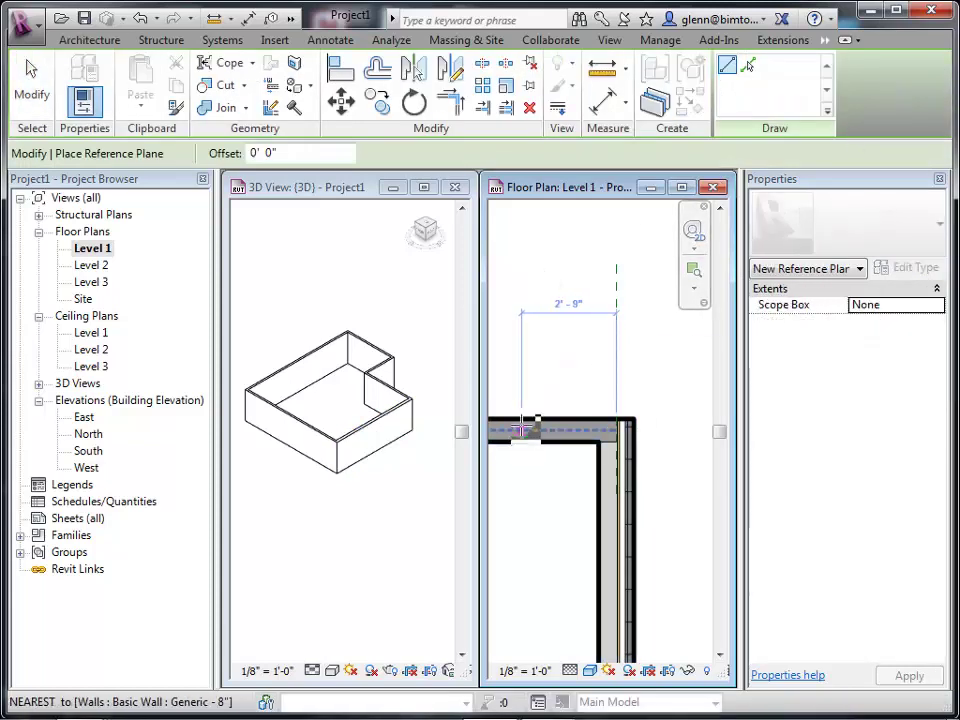
left_click(572, 414)
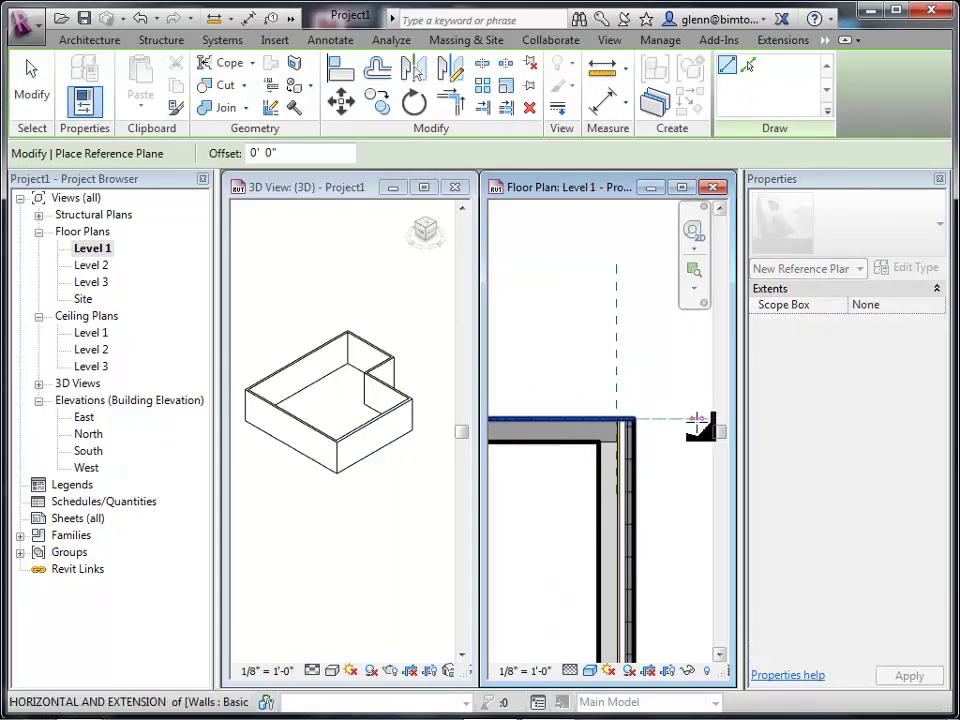
left_click(697, 418)
left_click(31, 88)
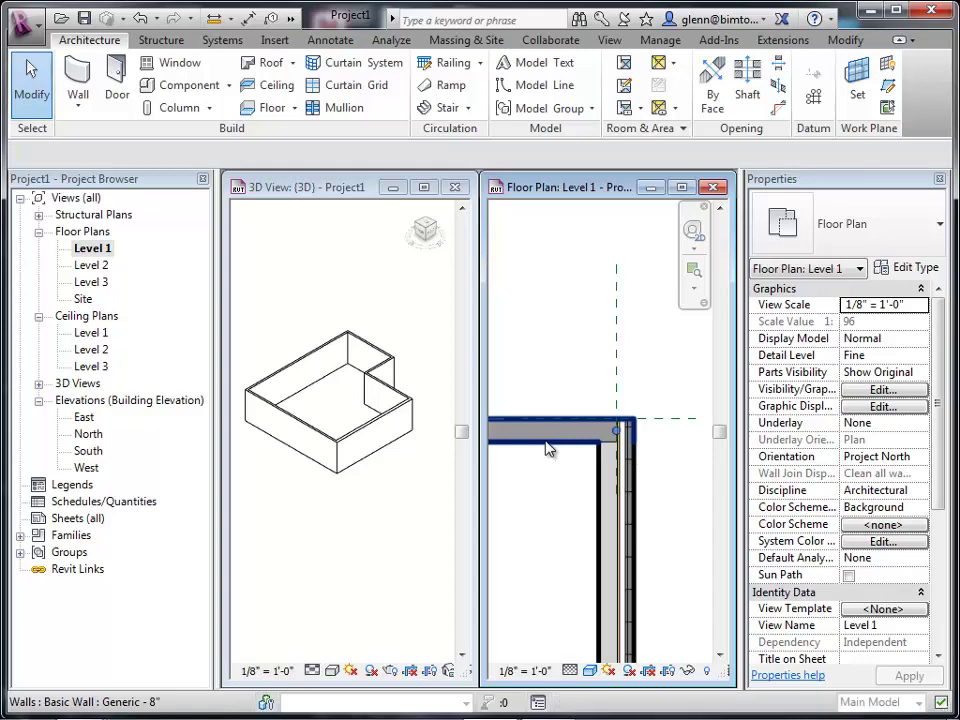
Set the location line of the notch's east-west wall to Finish Face: Exterior and apply it.
left_click(547, 447)
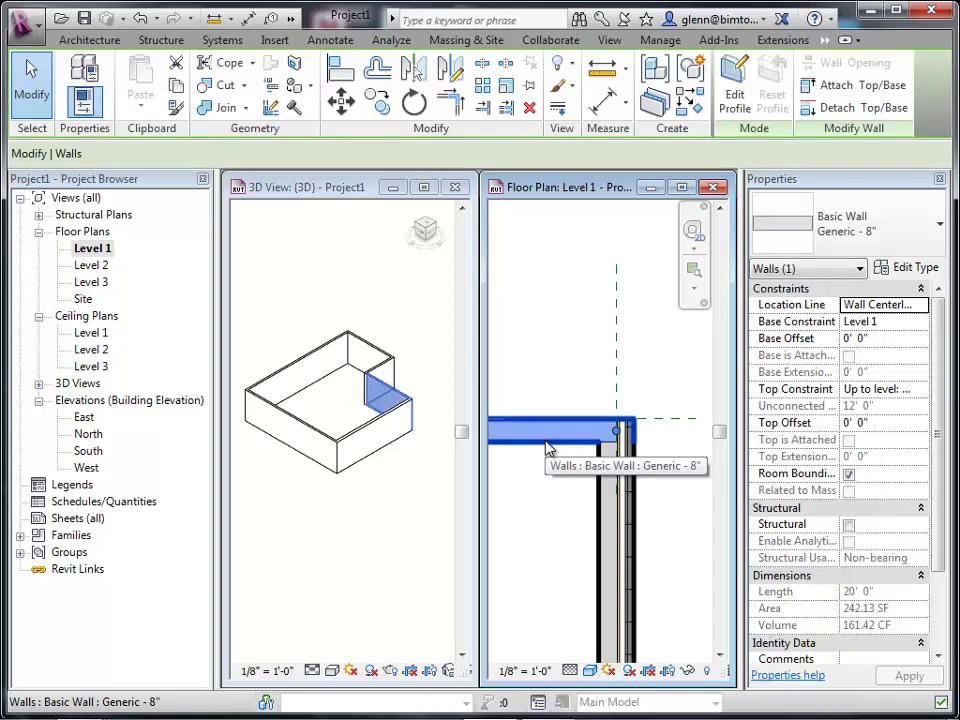
left_click(921, 305)
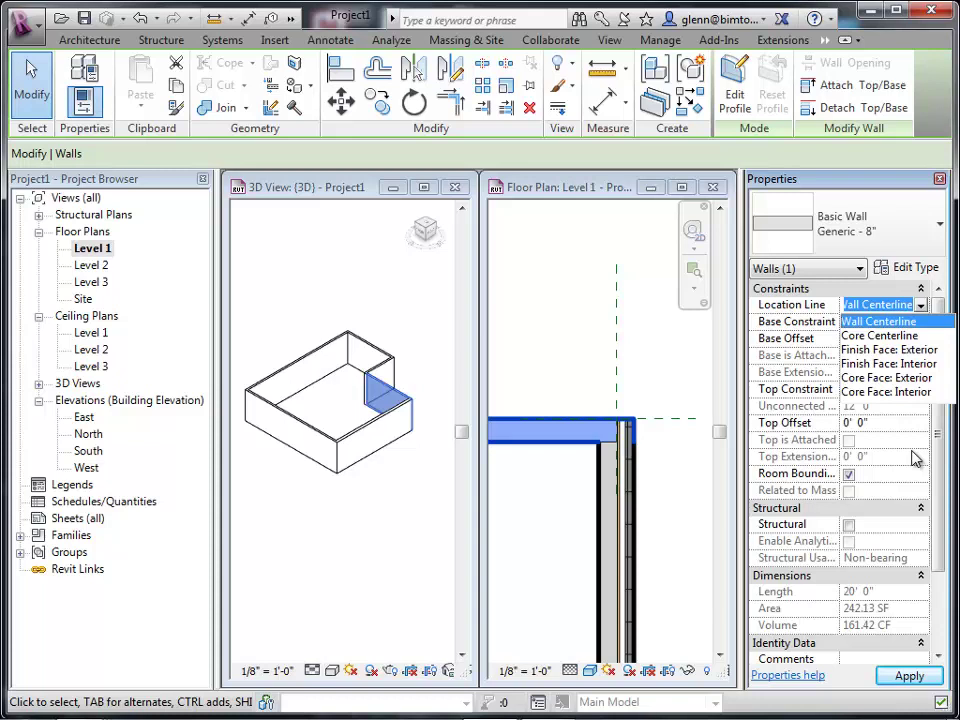
left_click(903, 350)
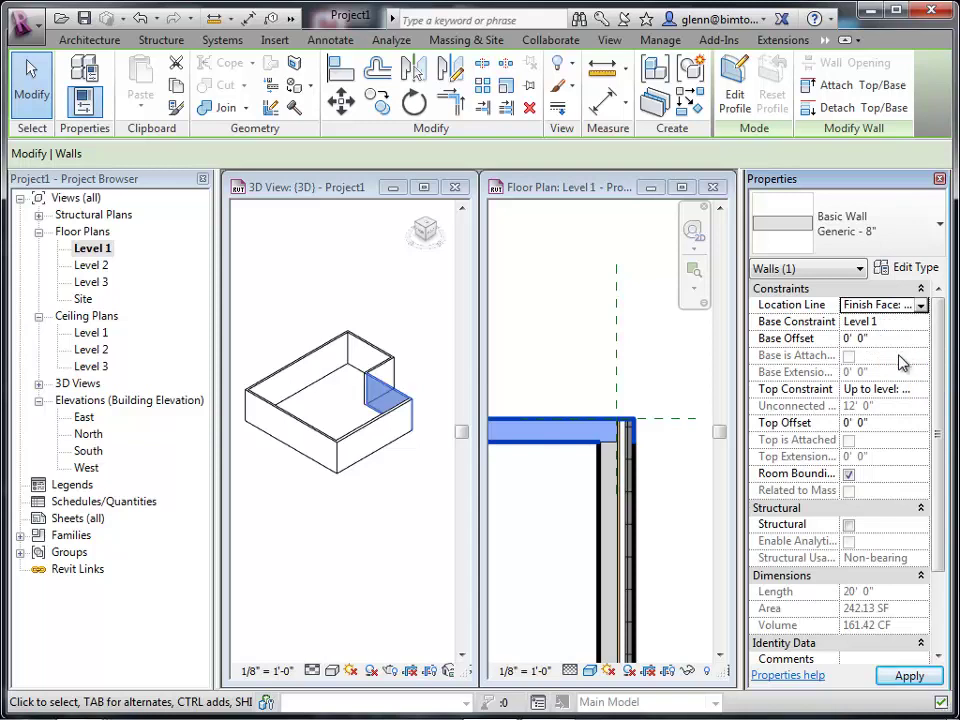
left_click(908, 677)
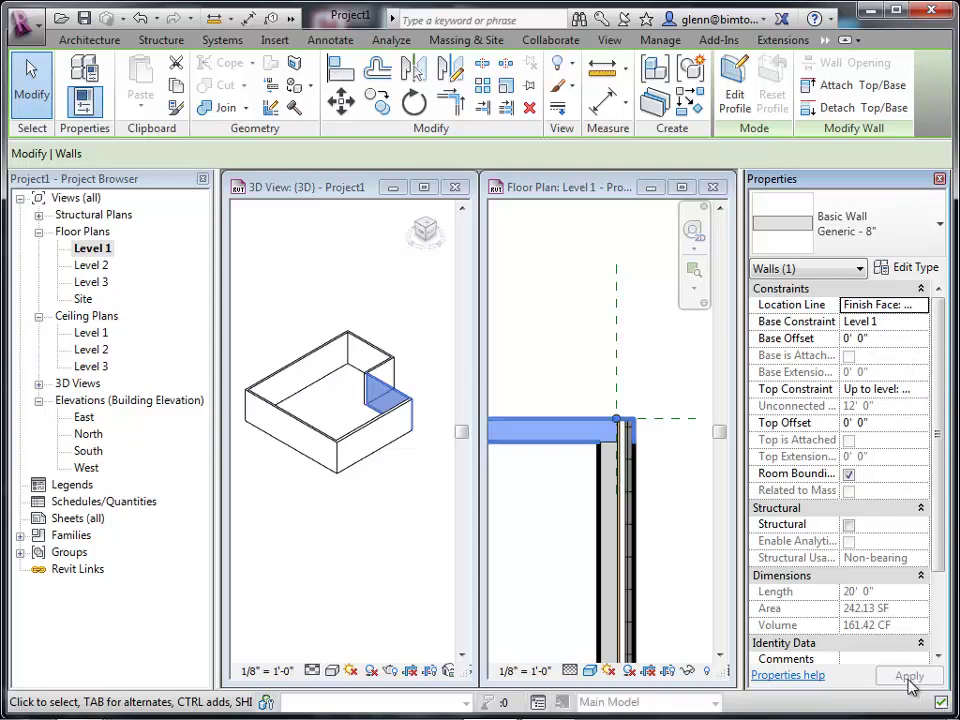
left_click(543, 561)
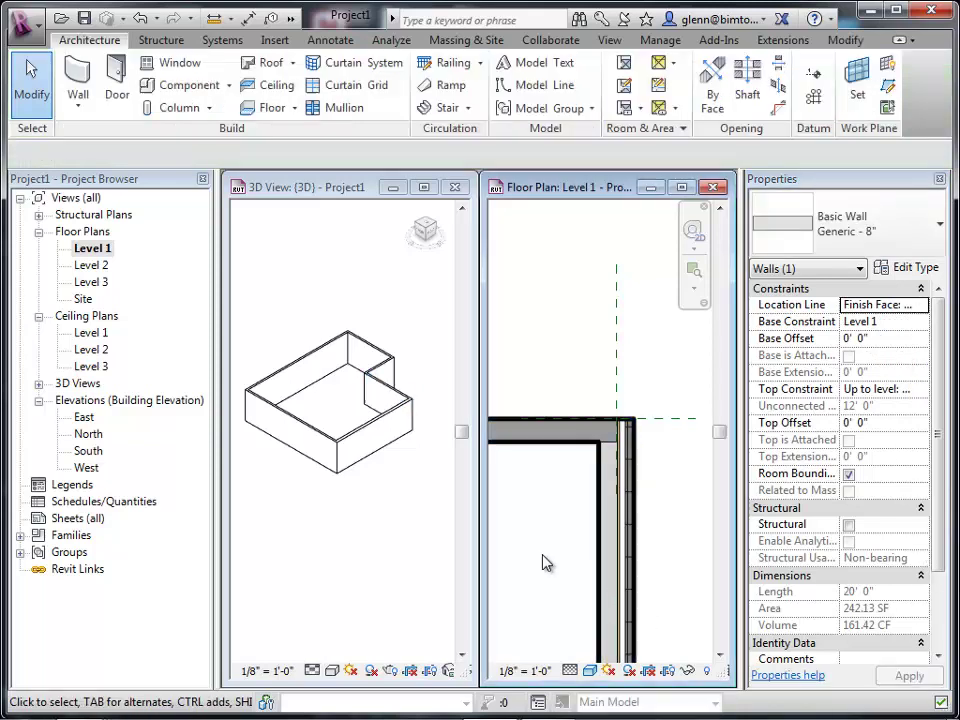
Change the type of the notch's east-west wall to Generic - 4" Brick.
left_click(568, 434)
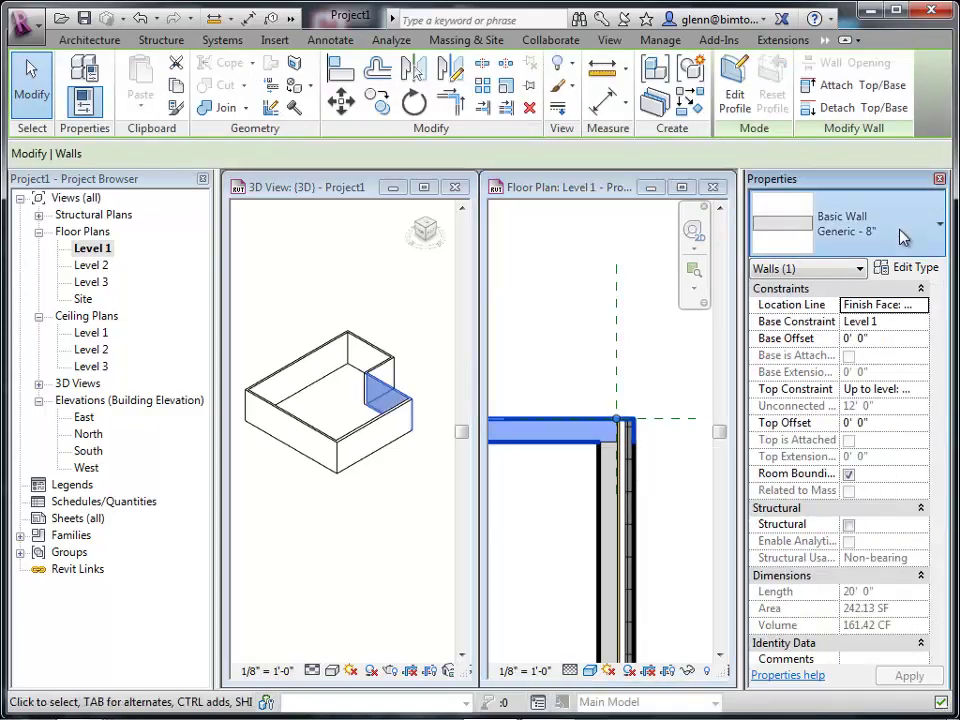
left_click(928, 212)
left_click(829, 346)
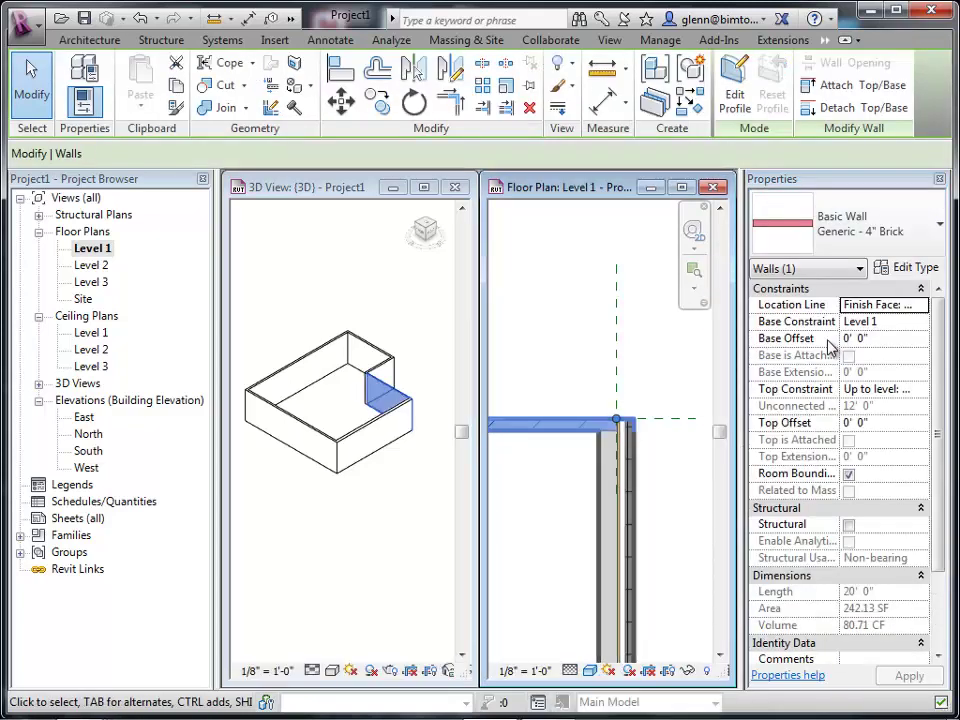
Change the type of the notch's east-west wall to Exterior - EIFS on Mtl. Stud and clear the selection.
left_click(886, 250)
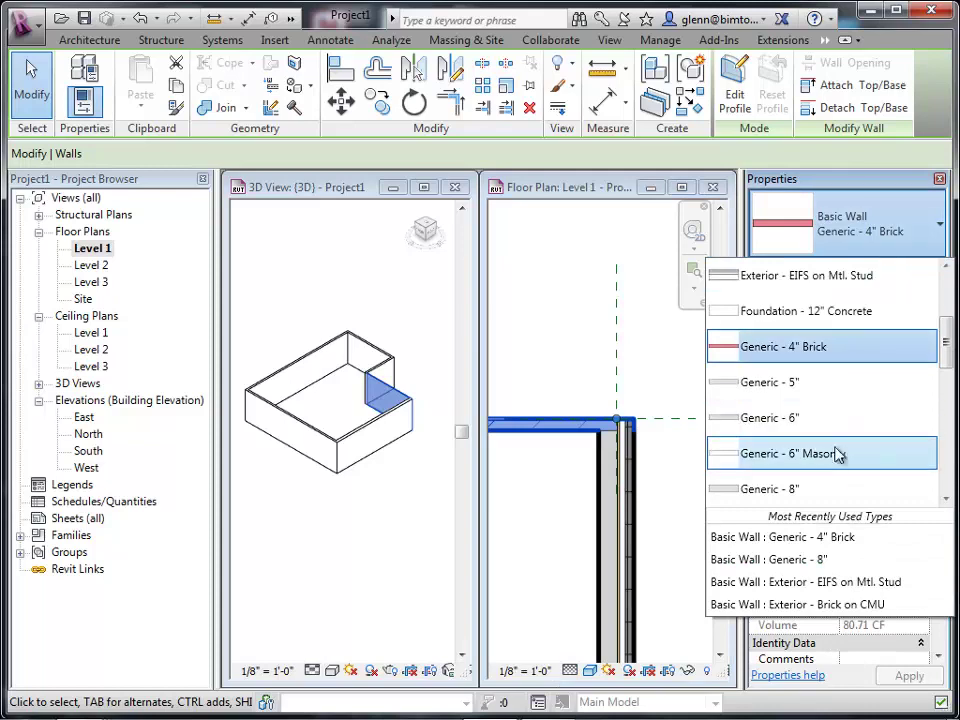
left_click(866, 282)
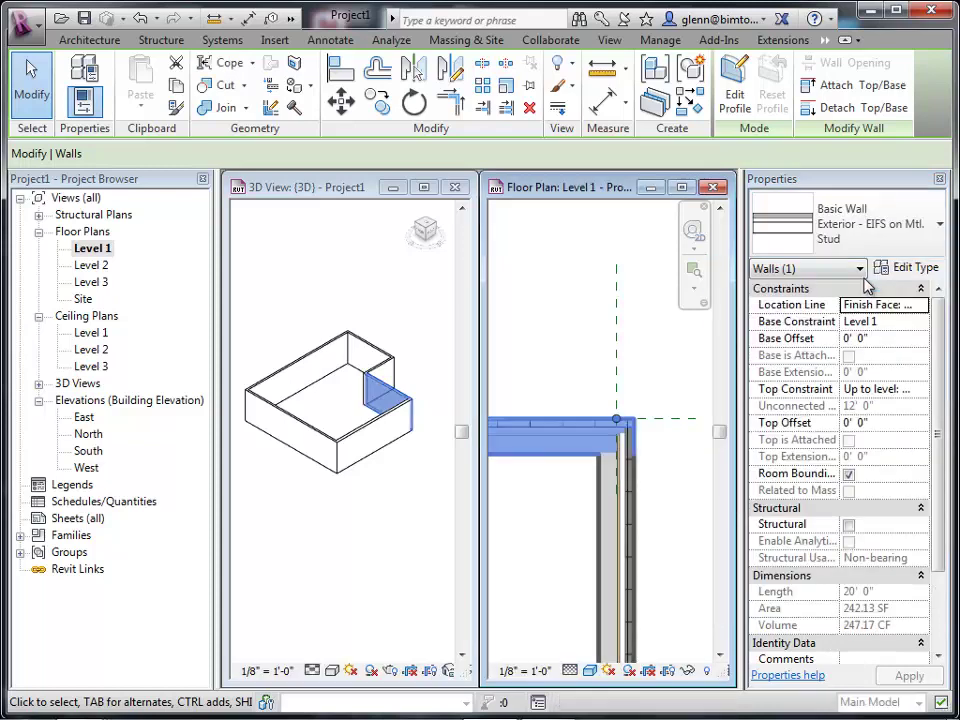
left_click(573, 357)
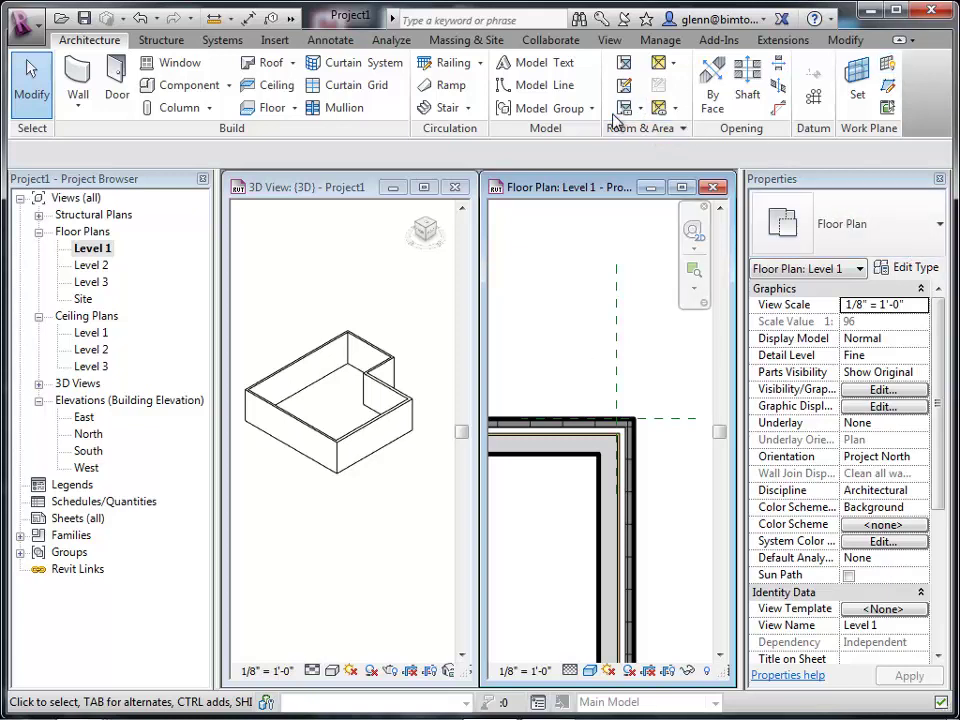
Check the Properties palette's visibility setting among the user interface options, leaving the options as they are.
left_click(611, 40)
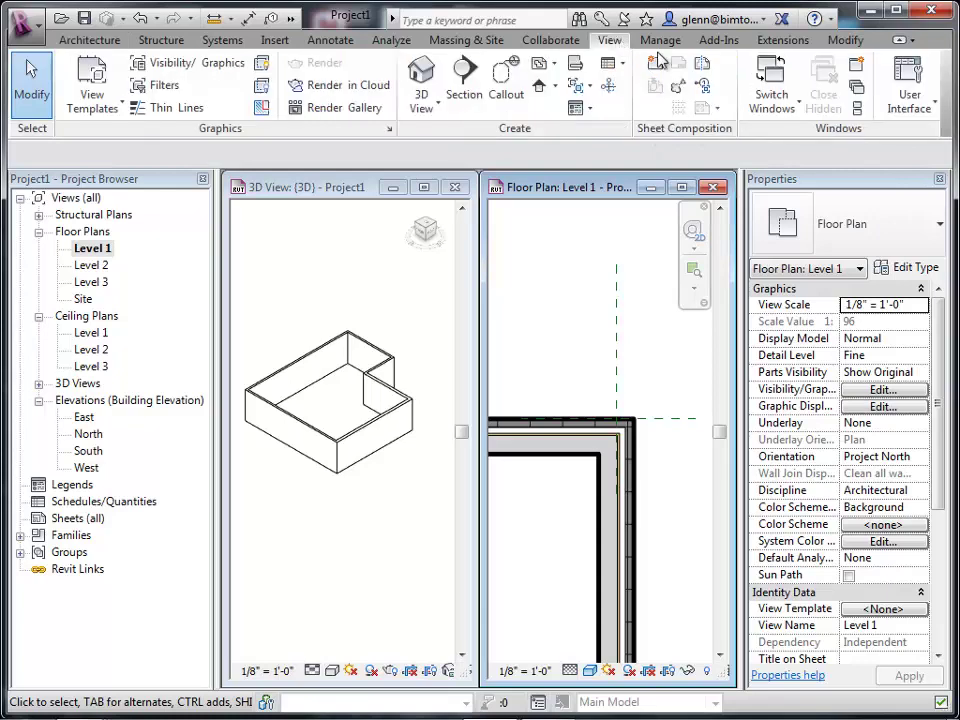
left_click(933, 110)
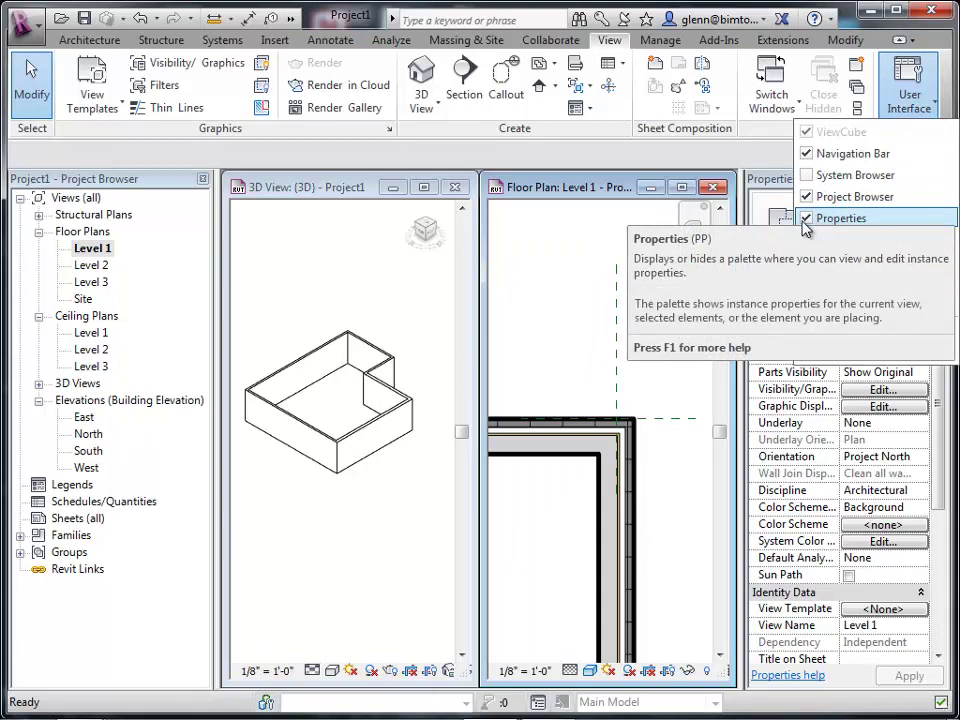
left_click(628, 288)
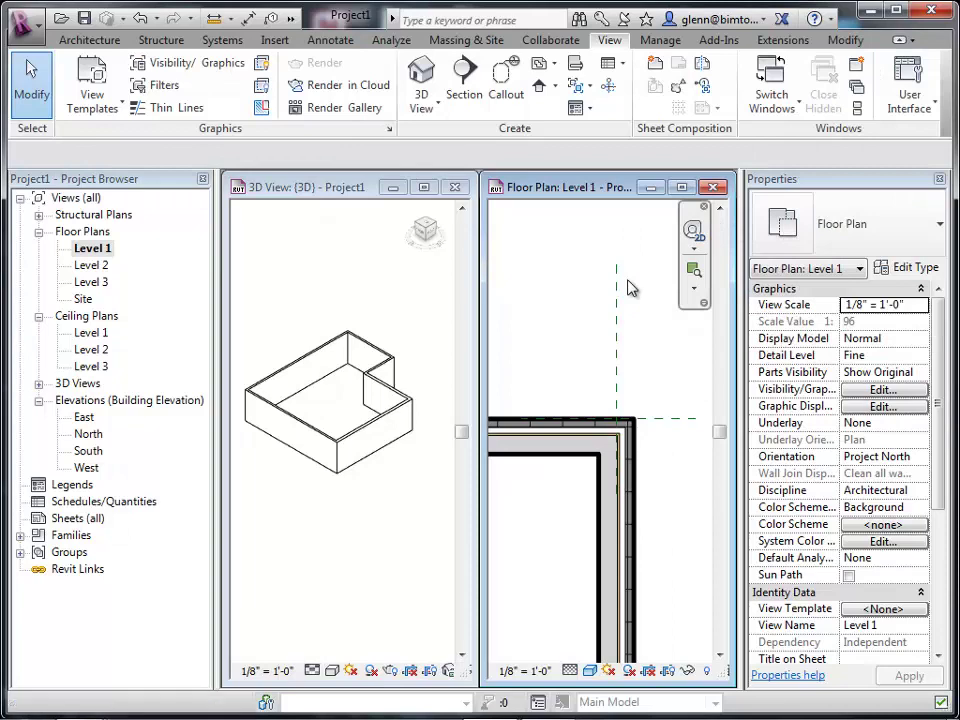
Select the vertical reference plane and toggle the Properties palette off and back on several times.
left_click(618, 294)
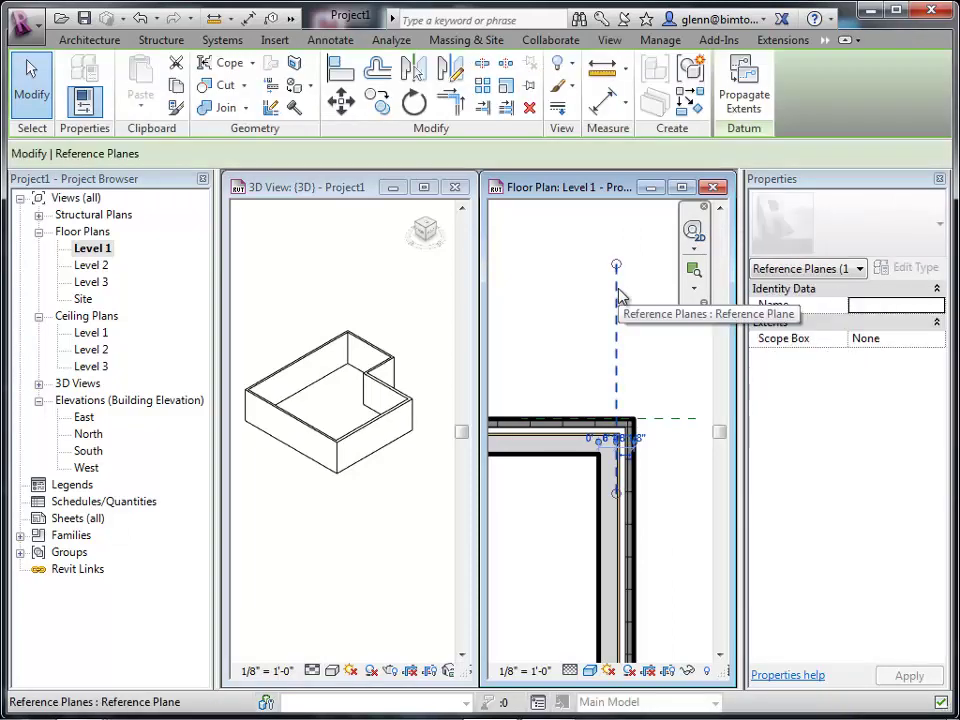
key("p")
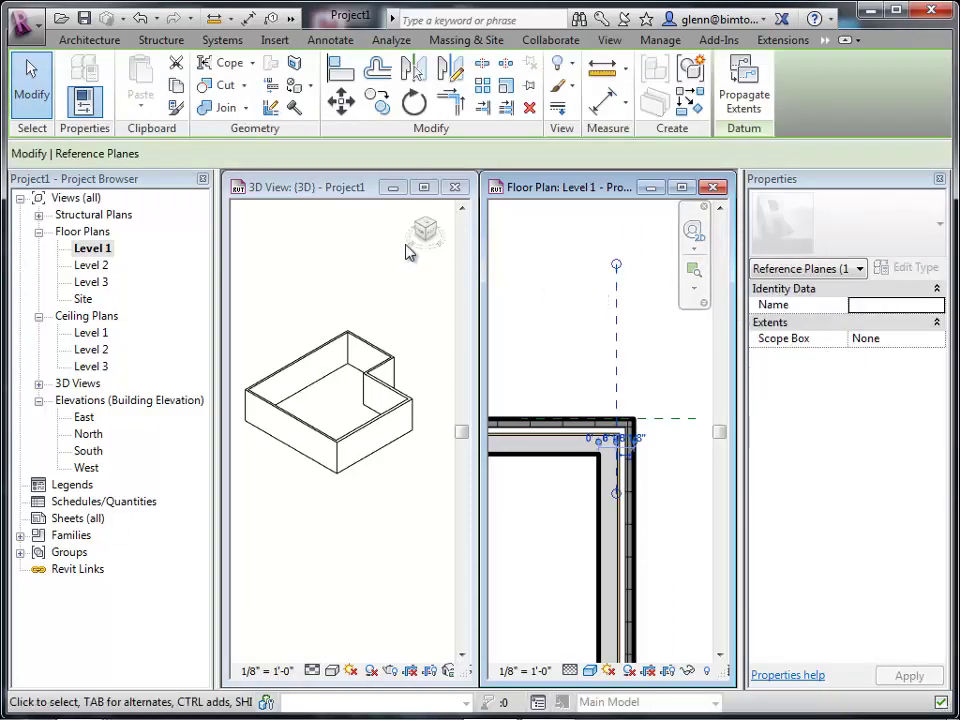
left_click(90, 110)
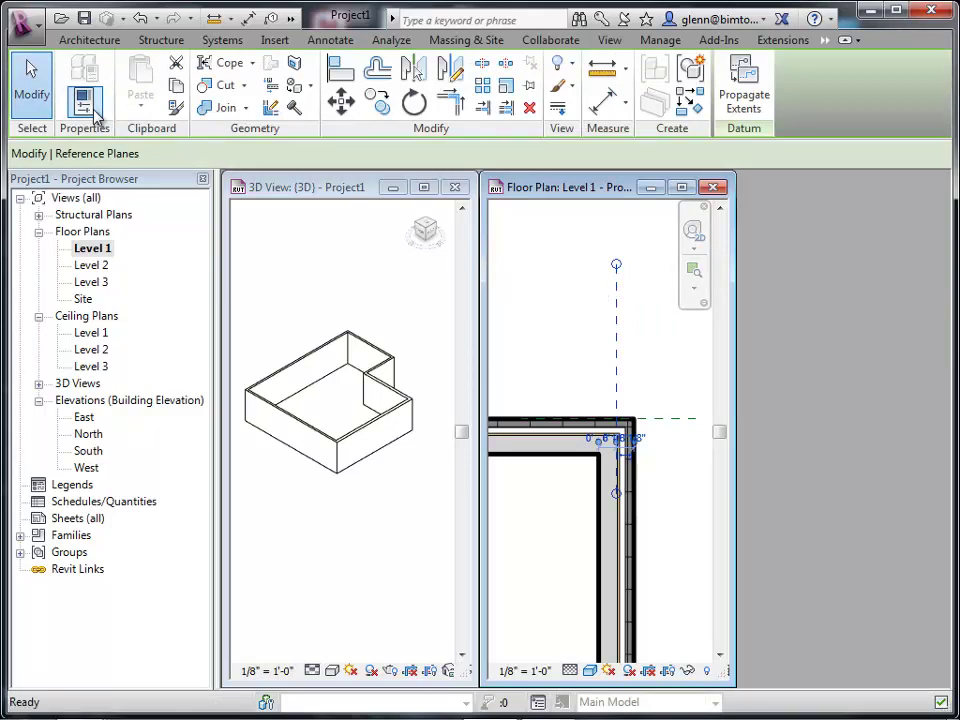
left_click(92, 112)
left_click(92, 112)
left_click(94, 112)
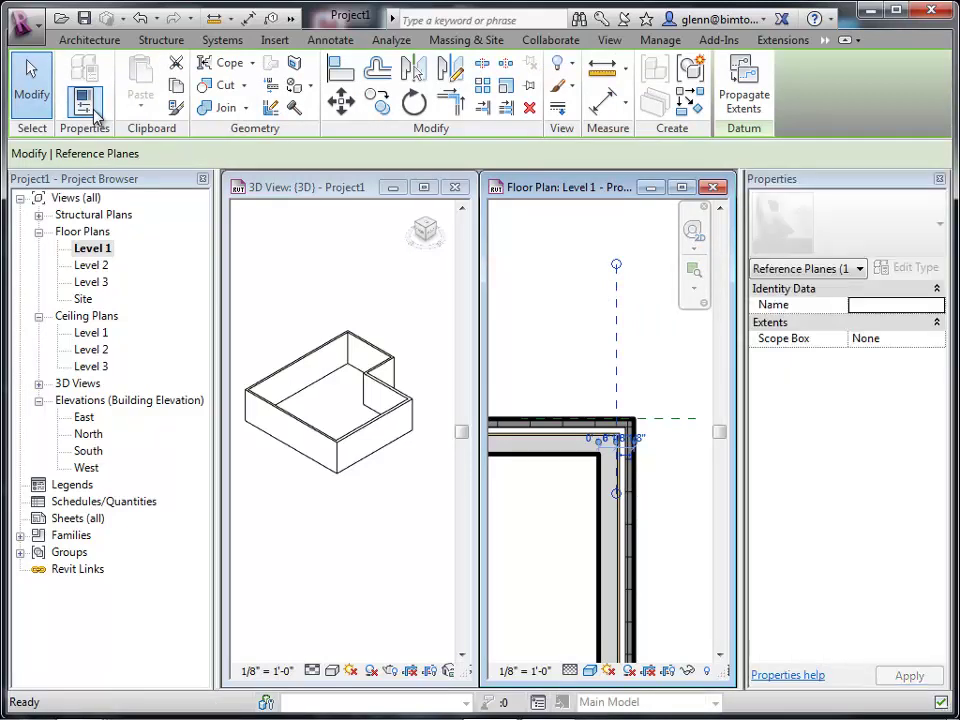
left_click(94, 112)
left_click(94, 112)
left_click(94, 112)
left_click(94, 112)
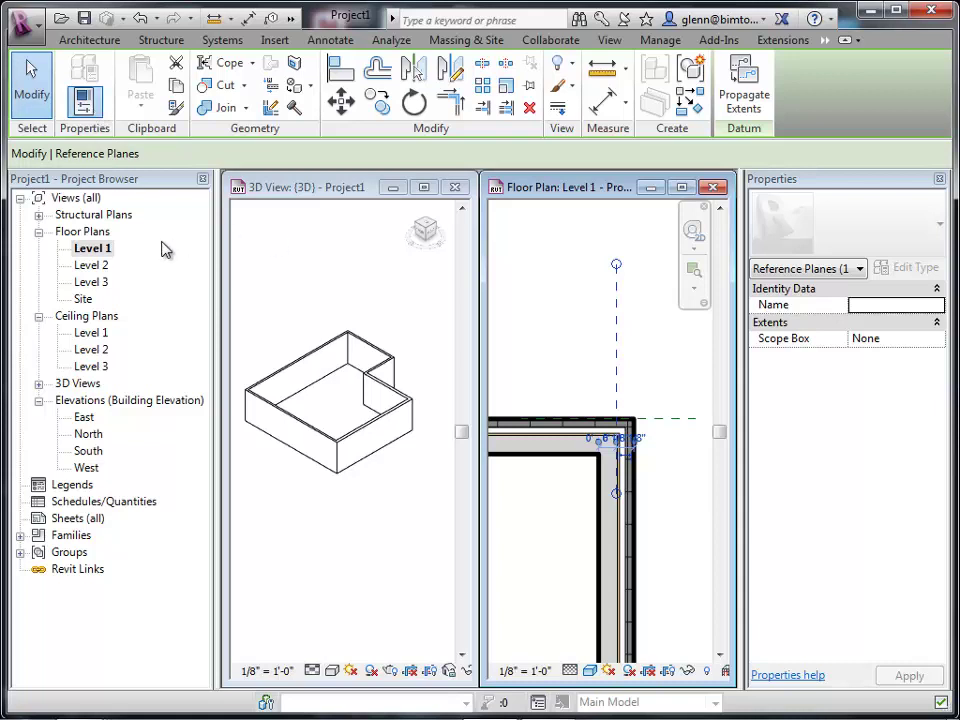
Set the east wall's top constraint to Up to level: Level 1 with a 3' top offset and apply it.
left_click(403, 447)
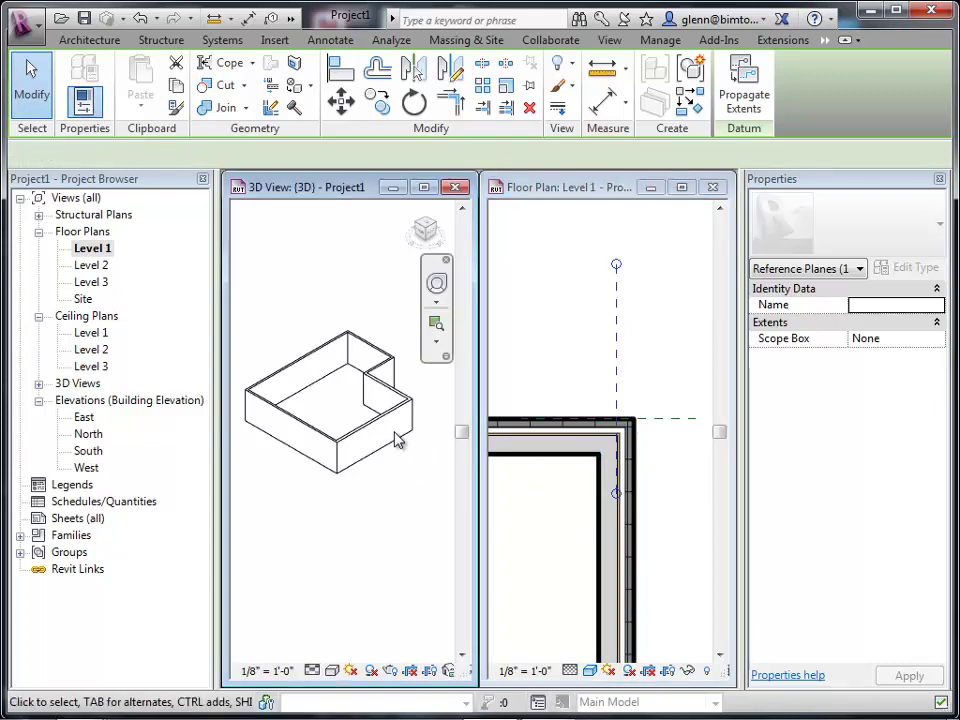
left_click(388, 423)
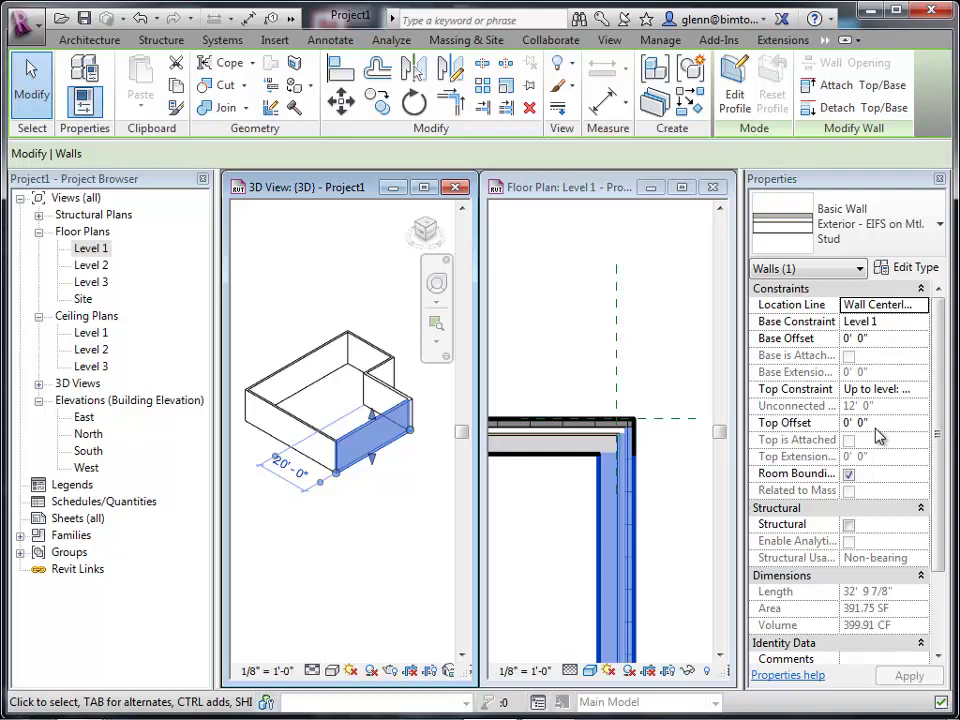
left_click(912, 389)
left_click(922, 390)
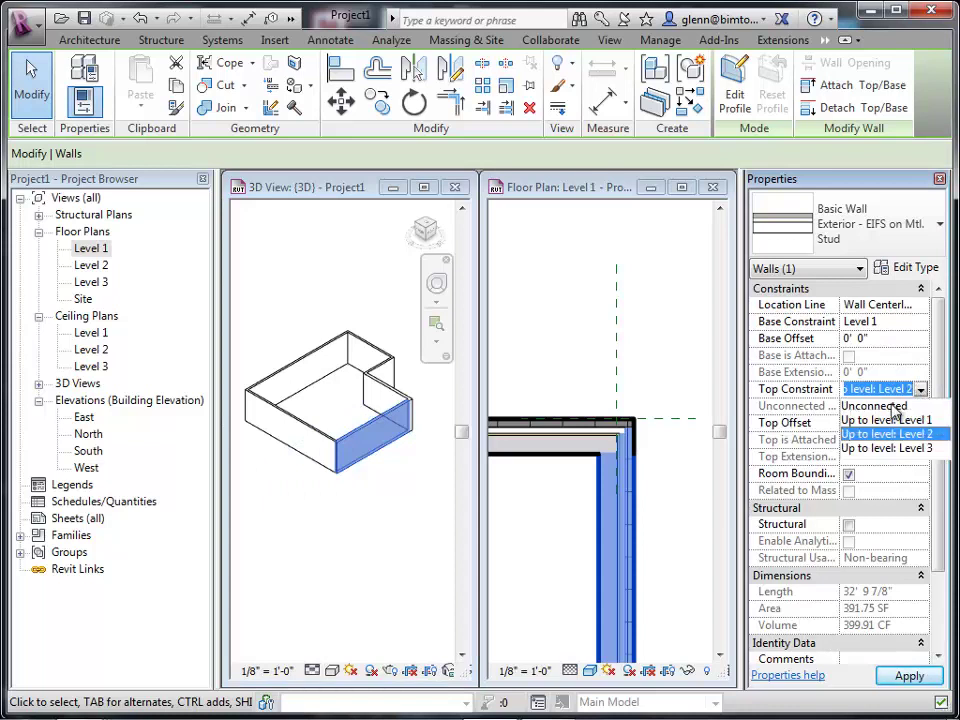
left_click(880, 433)
left_click(880, 423)
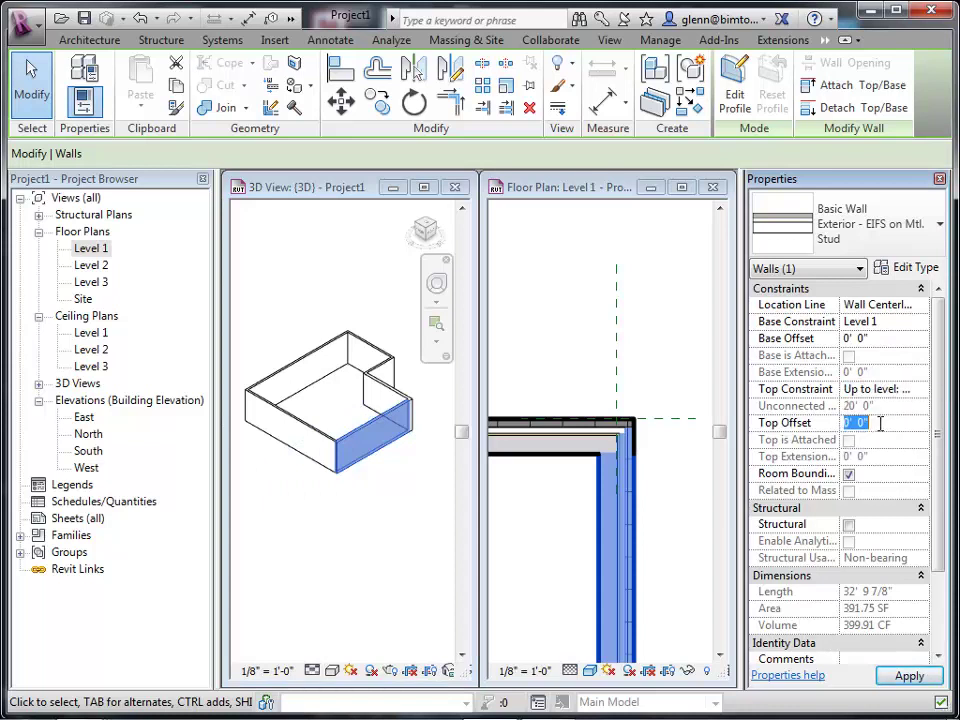
type("3")
key("Tab")
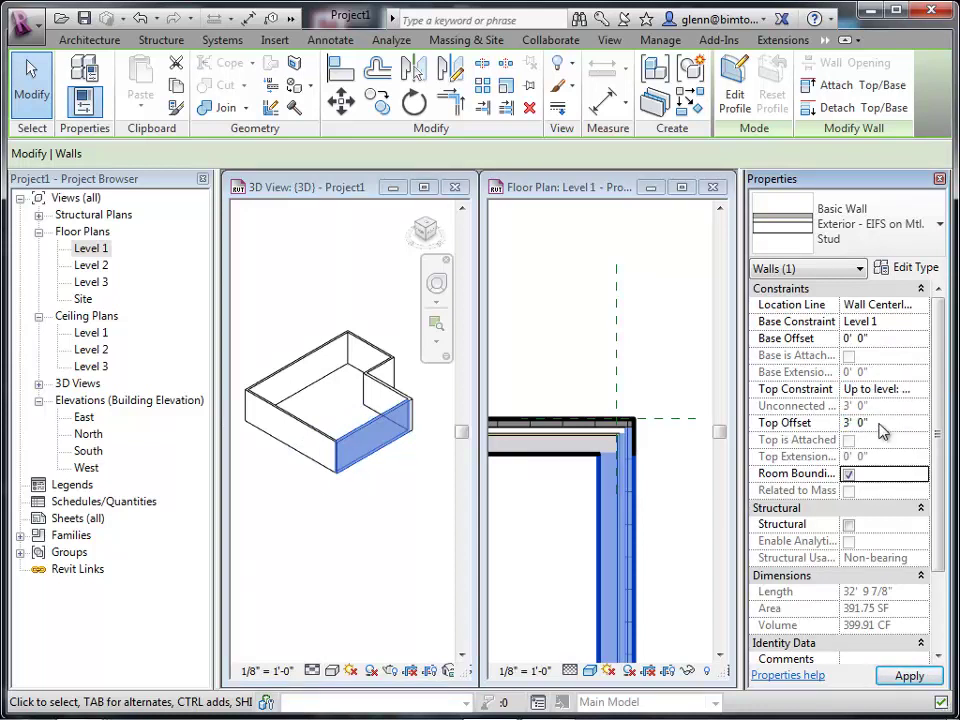
left_click(907, 678)
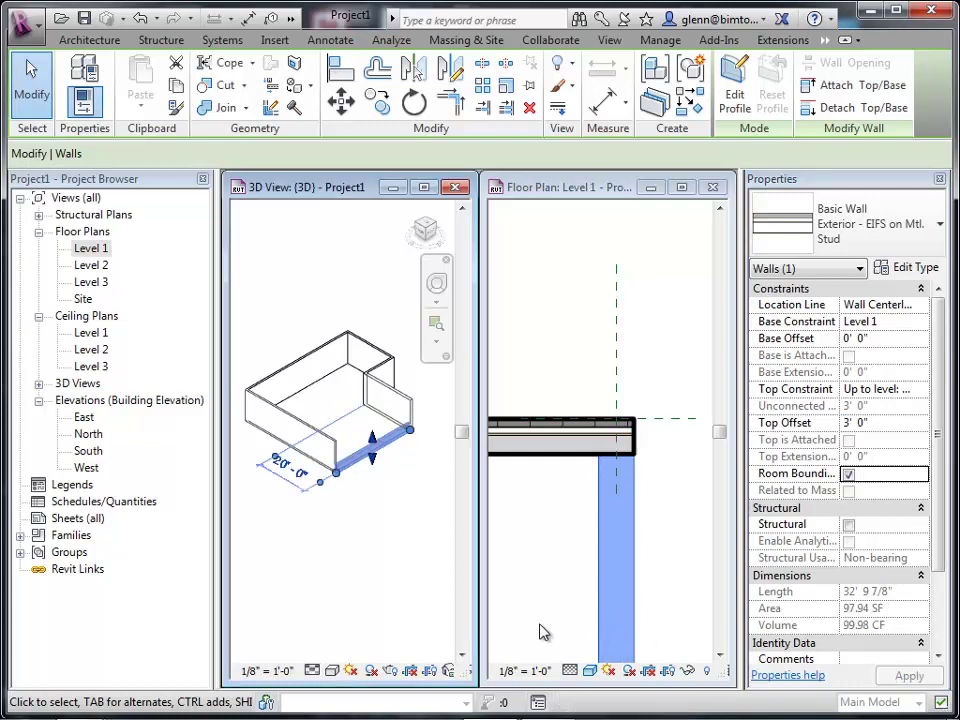
left_click(317, 635)
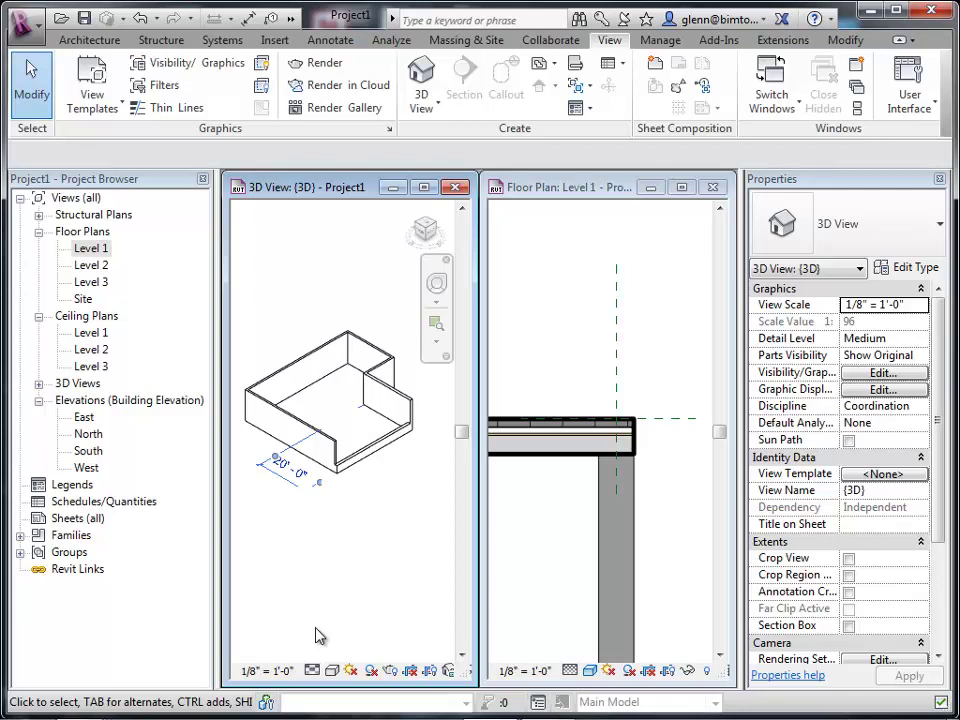
Change the east wall's top constraint to Up to level: Level 2, apply it and clear the selection.
left_click(380, 446)
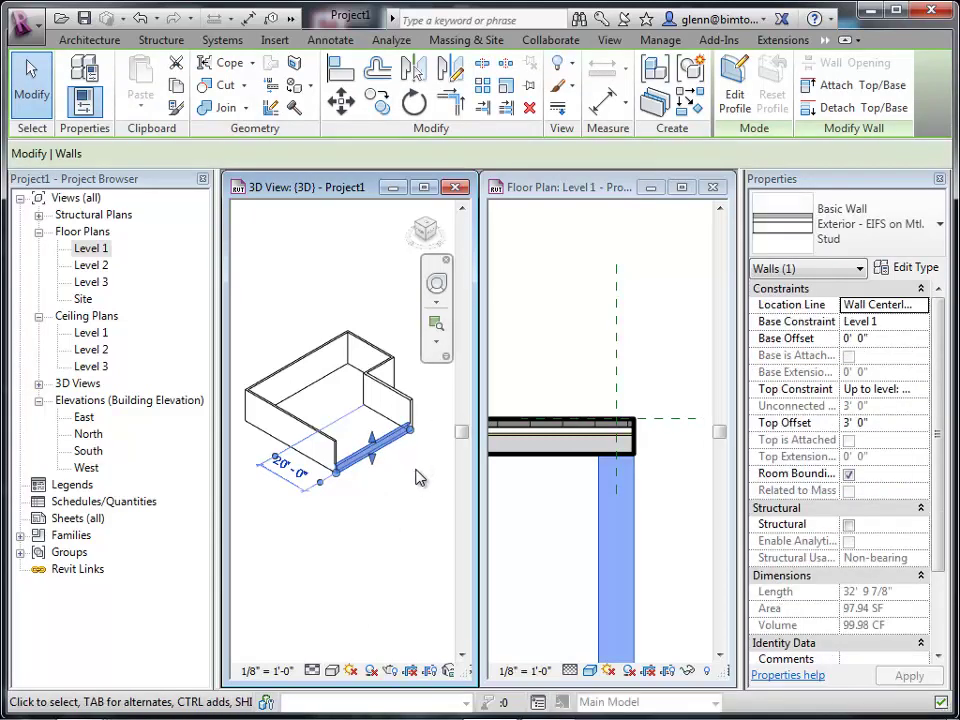
left_click(921, 391)
left_click(920, 389)
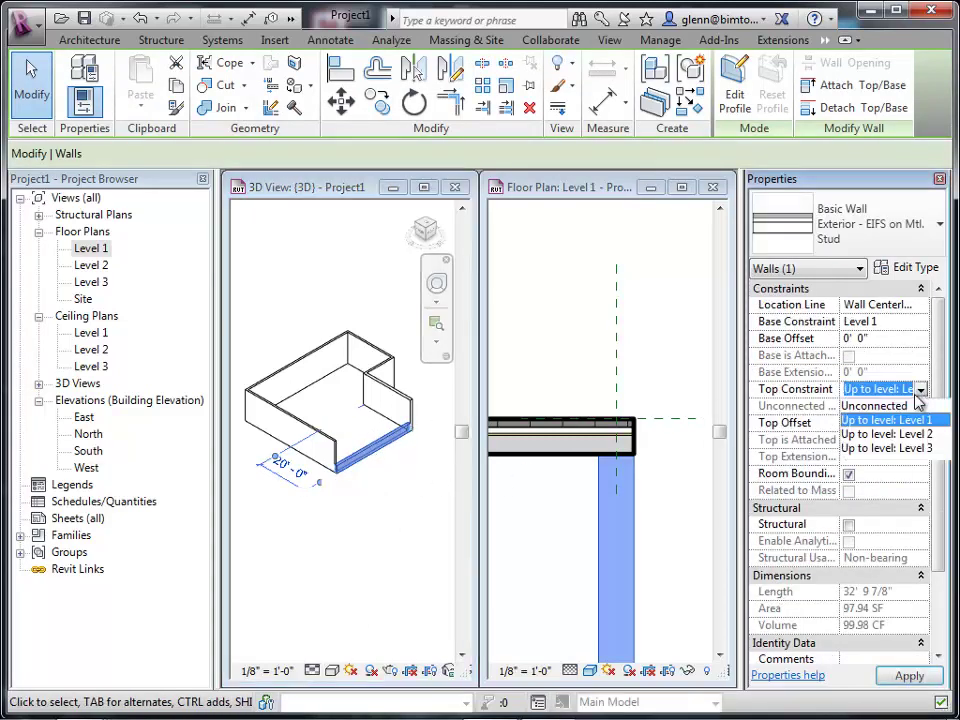
left_click(907, 435)
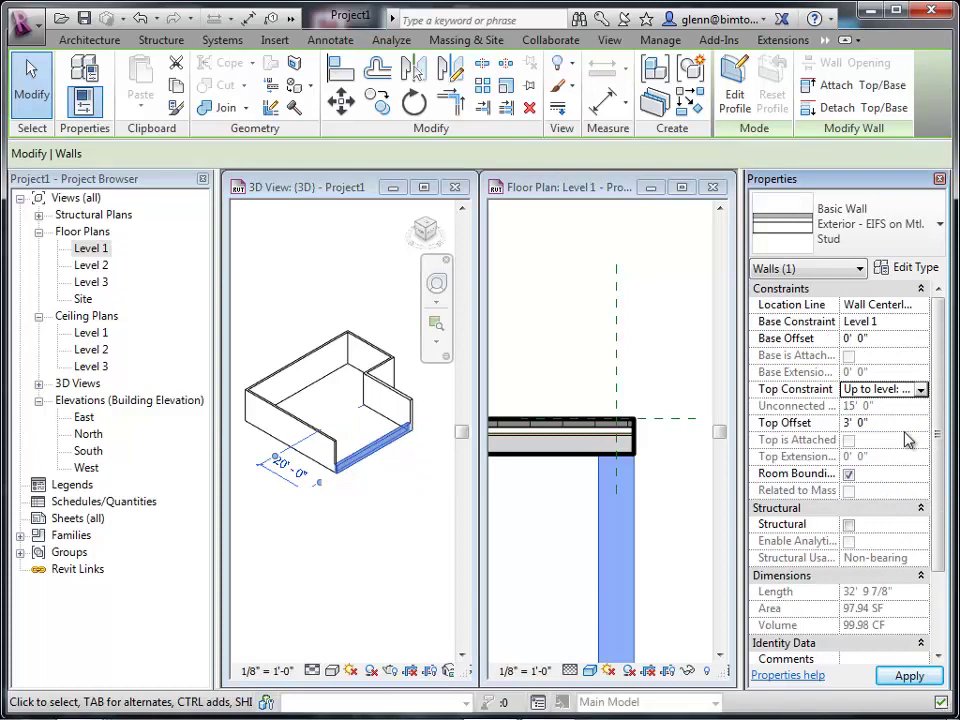
left_click(906, 677)
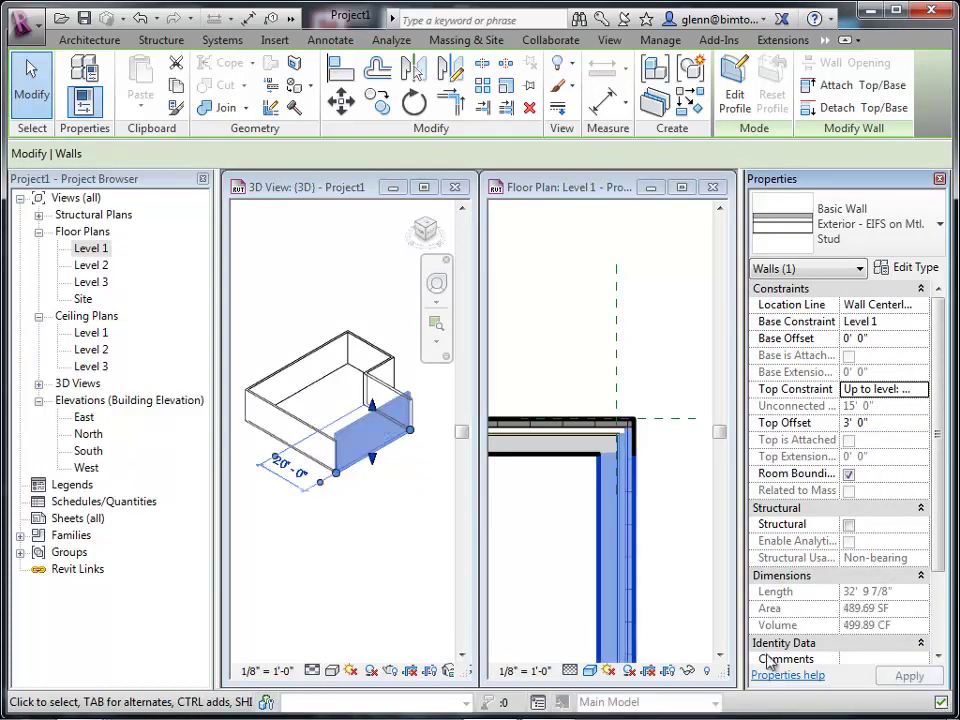
left_click(420, 606)
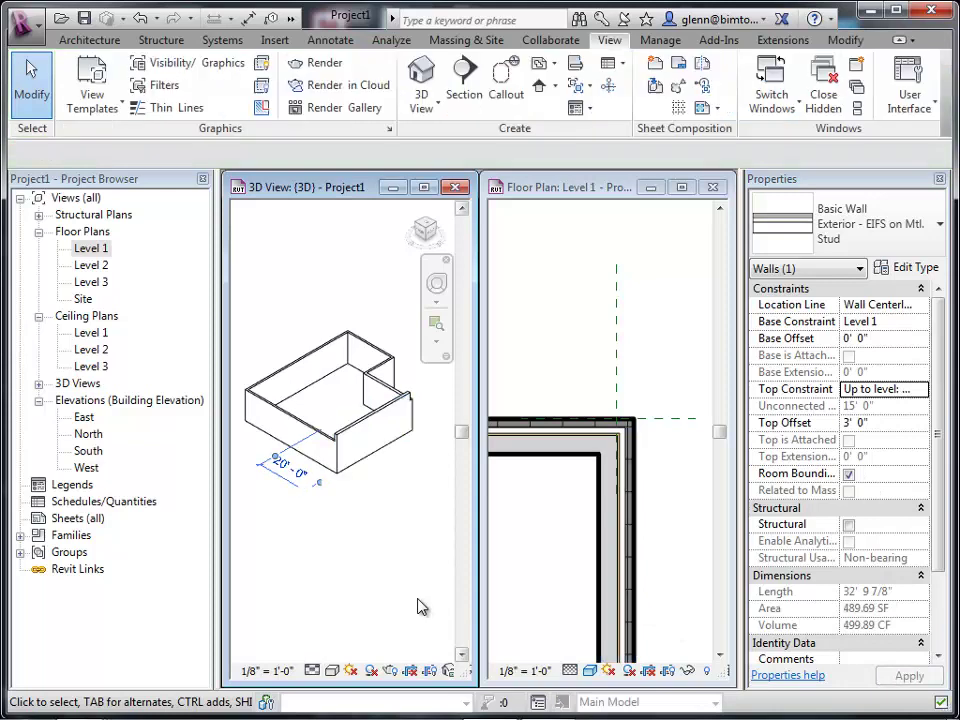
Set the east wall's top offset to 0.
left_click(393, 405)
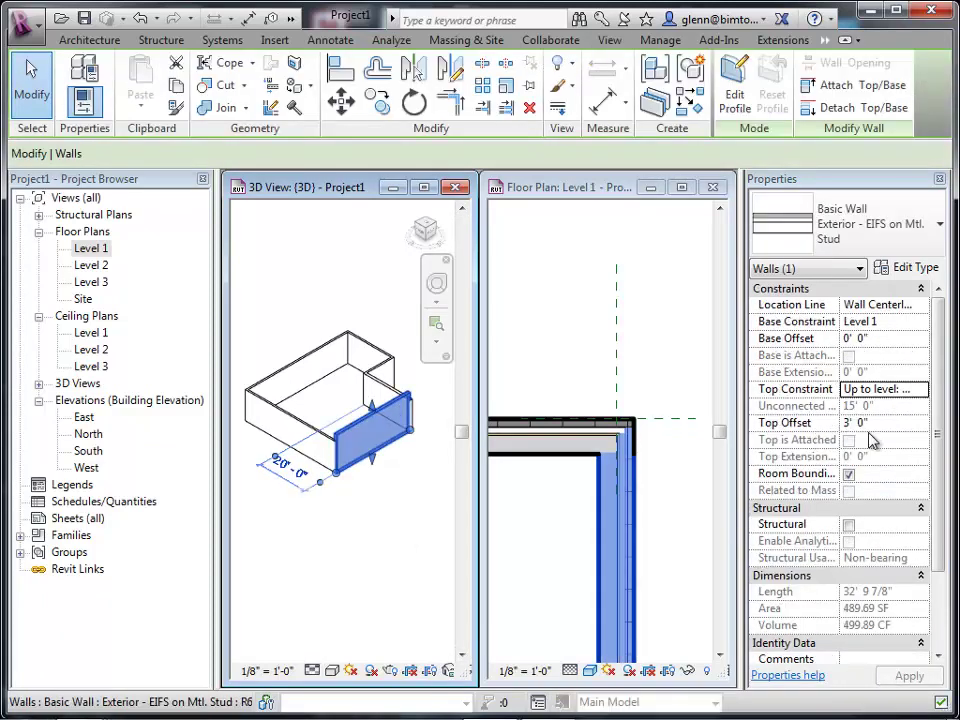
left_click(881, 423)
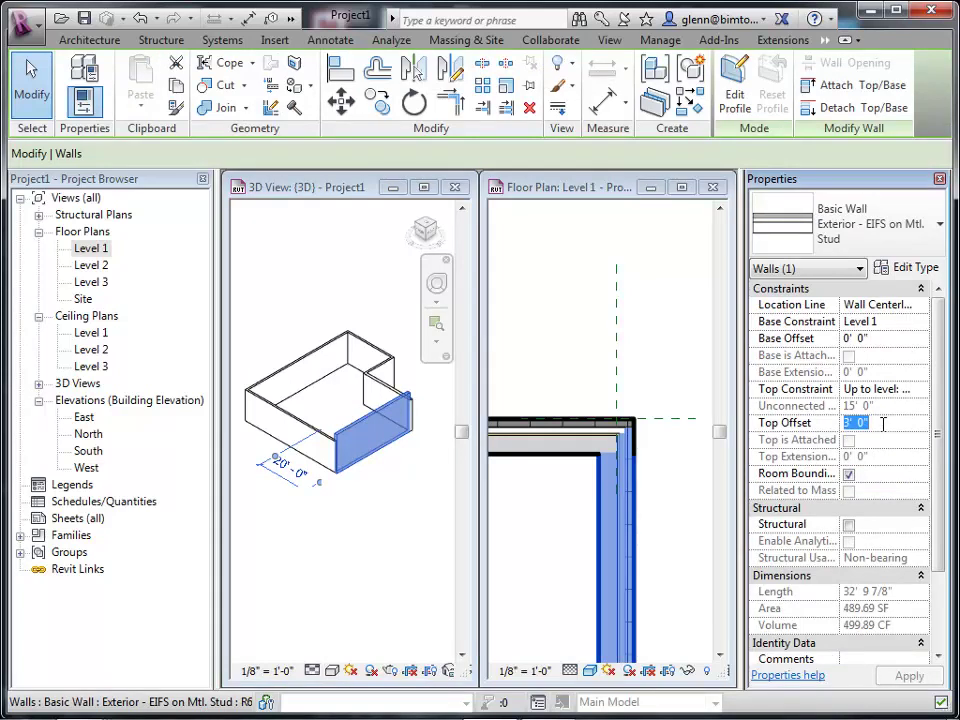
type("0")
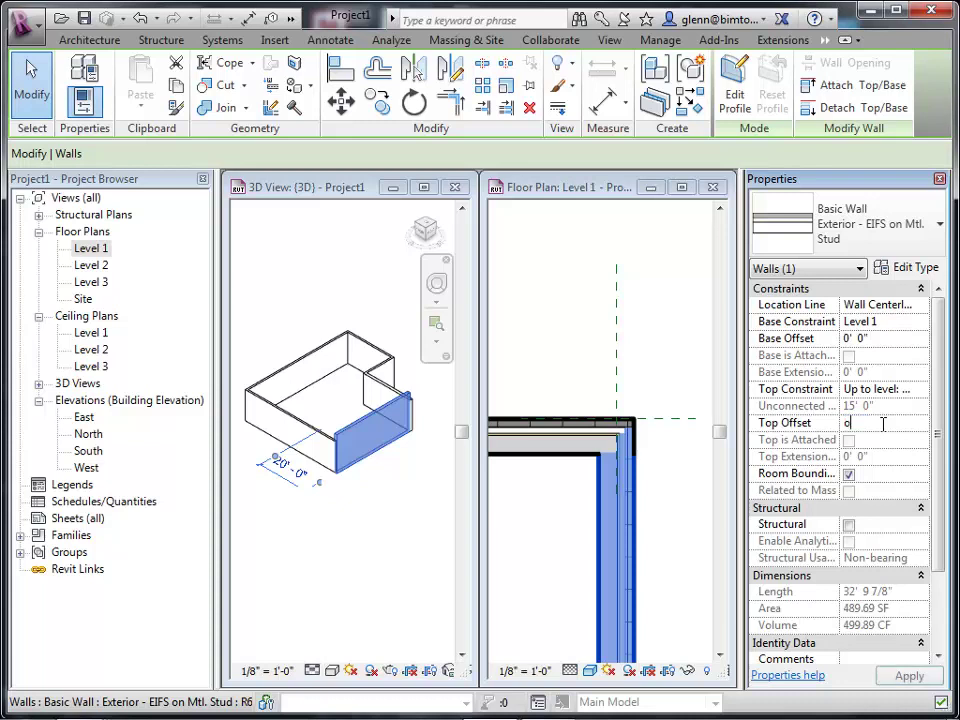
key("BackSpace")
type("0")
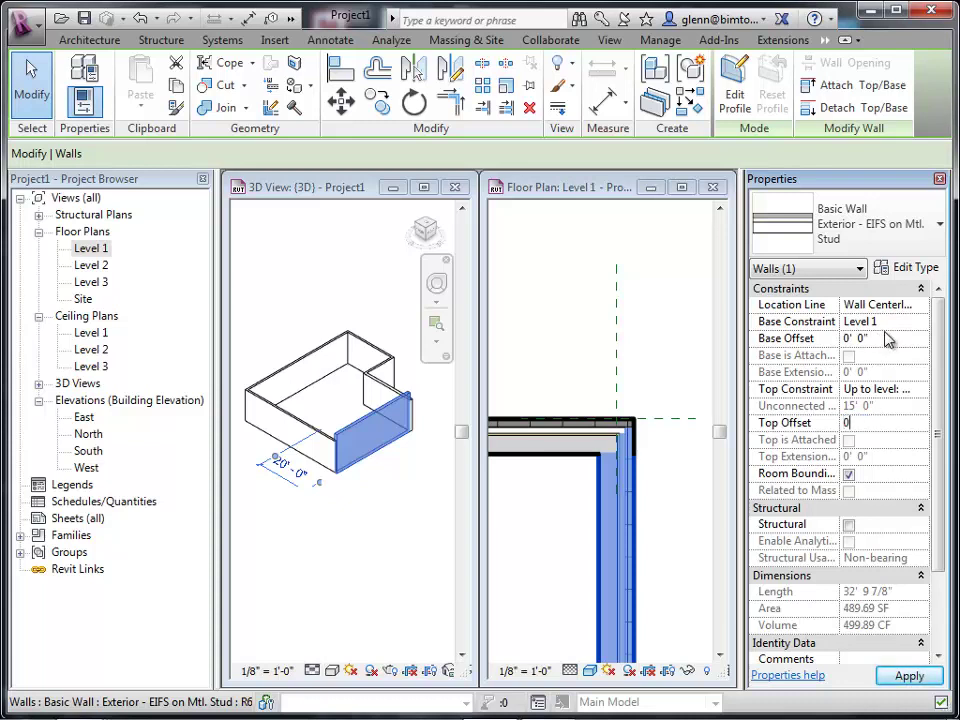
Set the east wall's base constraint to Level 2 with a -2' base offset and apply it.
left_click(915, 321)
left_click(920, 321)
left_click(872, 354)
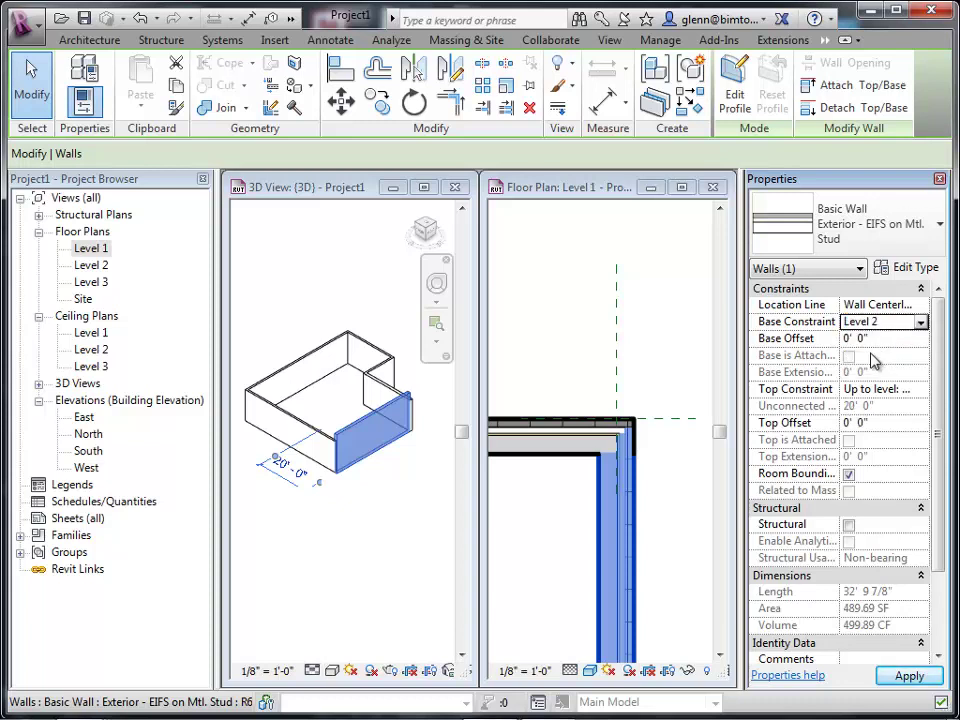
left_click(880, 337)
type("-2")
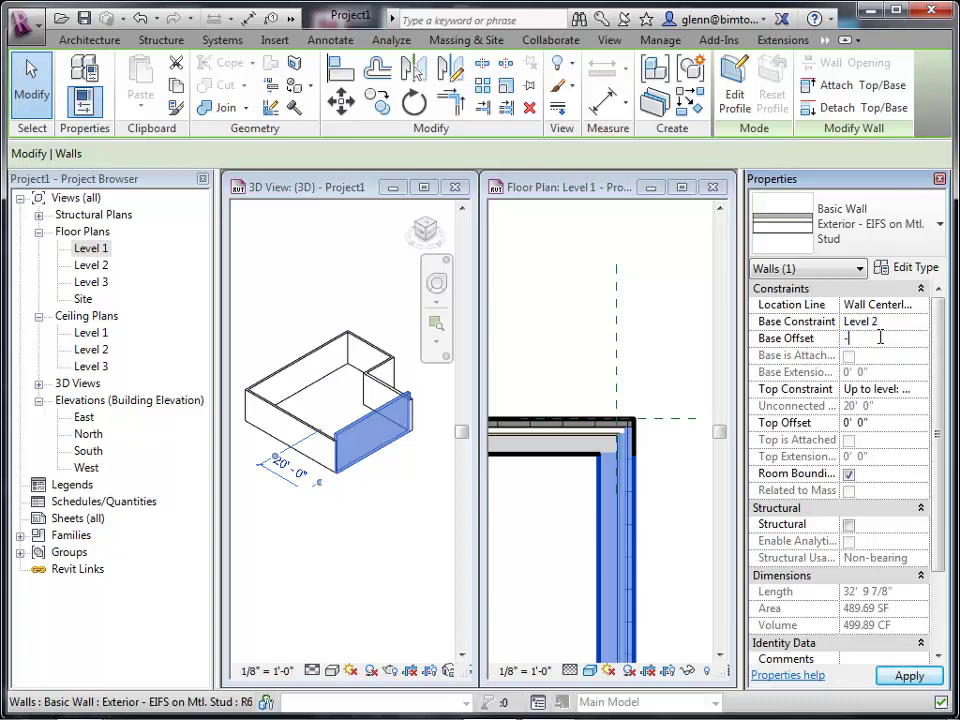
left_click(770, 388)
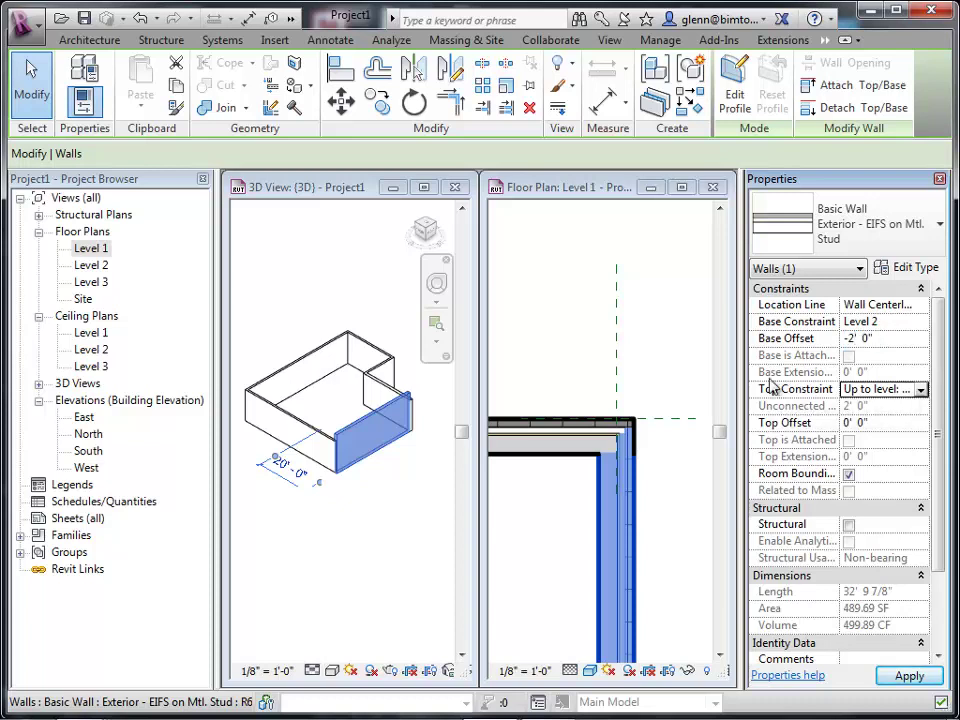
left_click(912, 677)
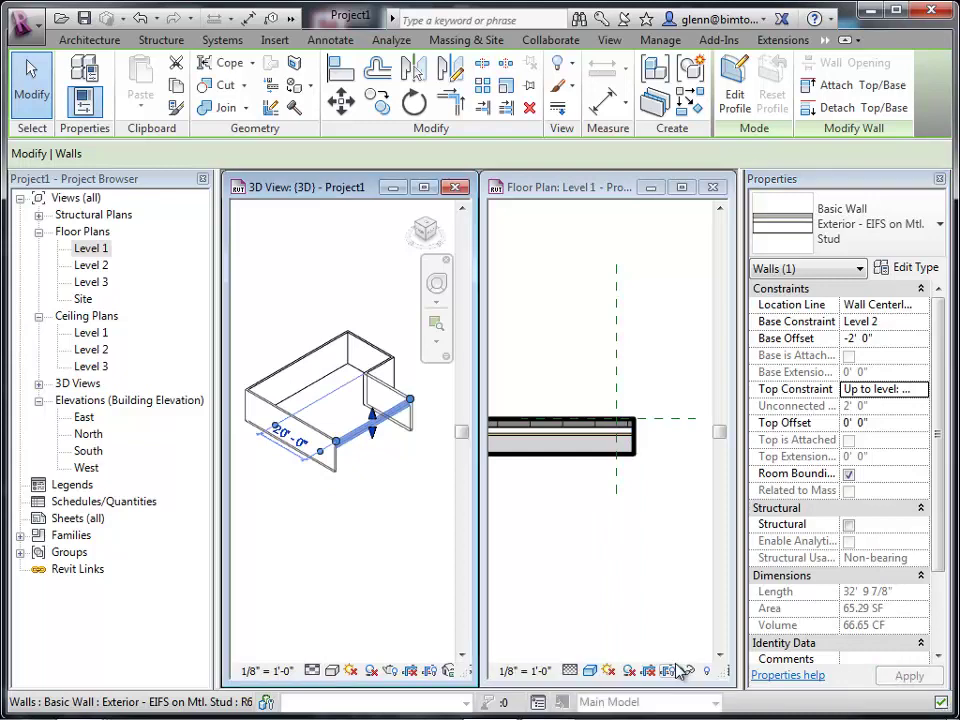
left_click(356, 561)
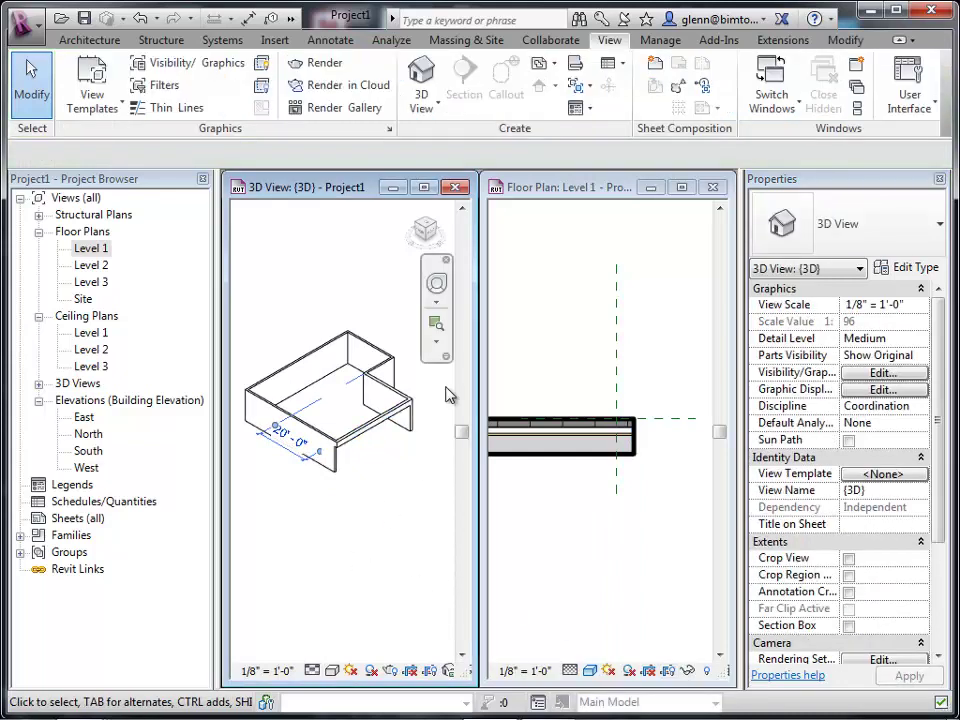
left_click(440, 335)
left_click_drag(293, 383, 407, 461)
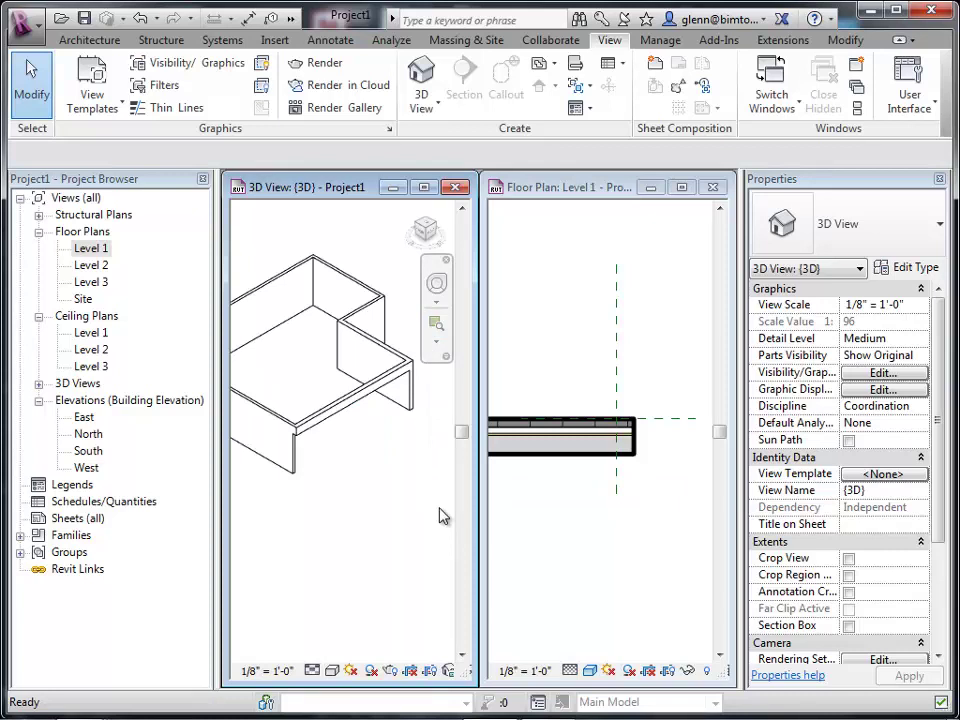
In the South elevation, set the height of Level 2 above Level 1 to 15'.
left_click(95, 452)
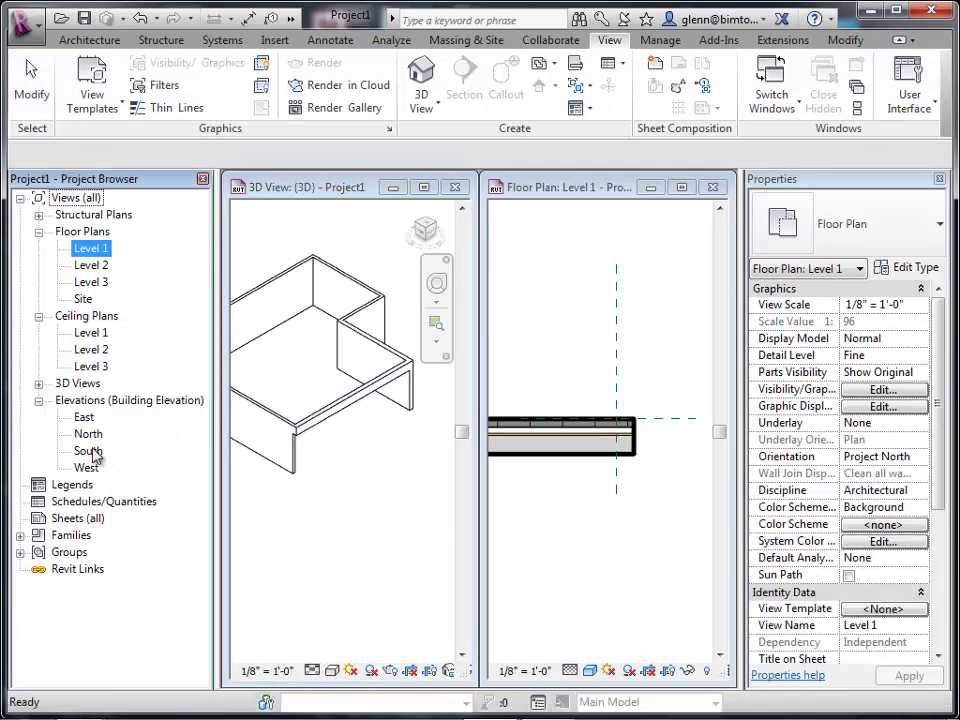
double_click(95, 452)
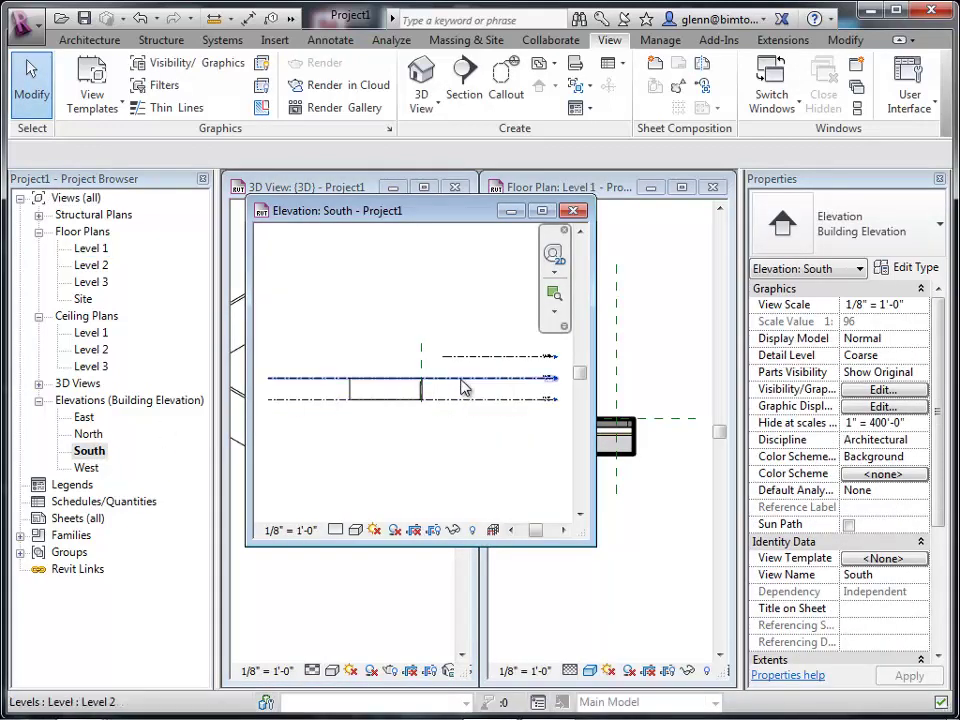
left_click(461, 380)
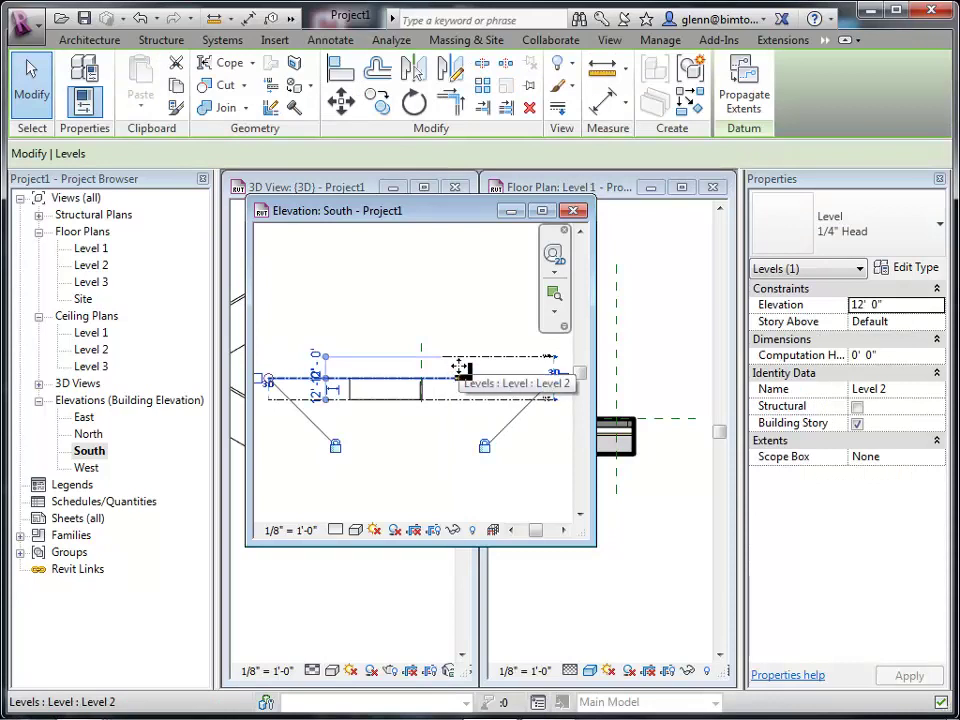
left_click(315, 388)
type("15")
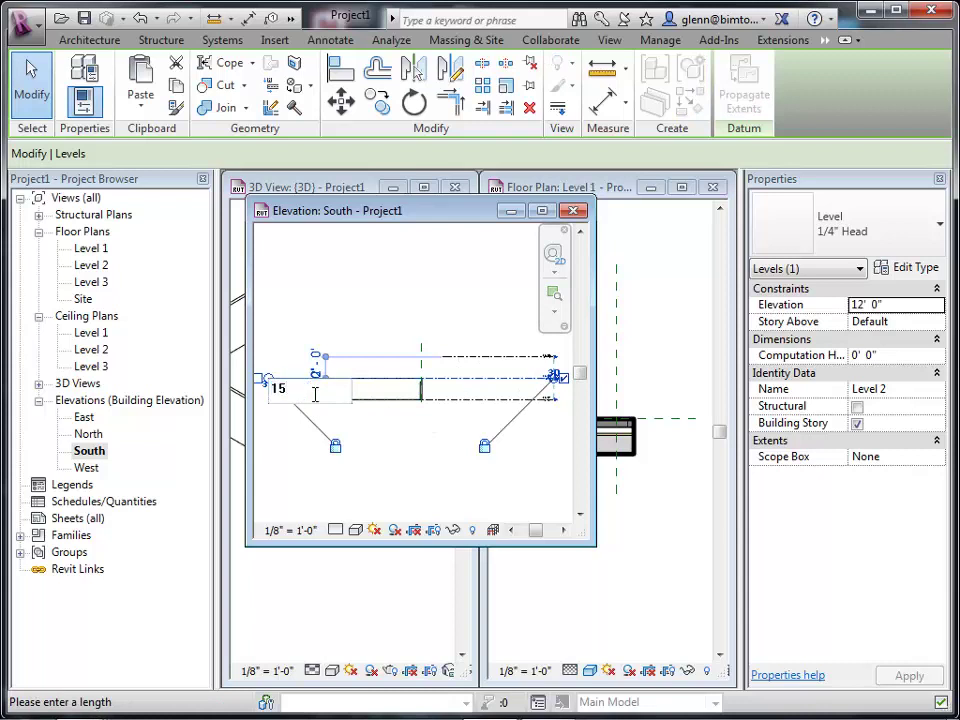
key("Return")
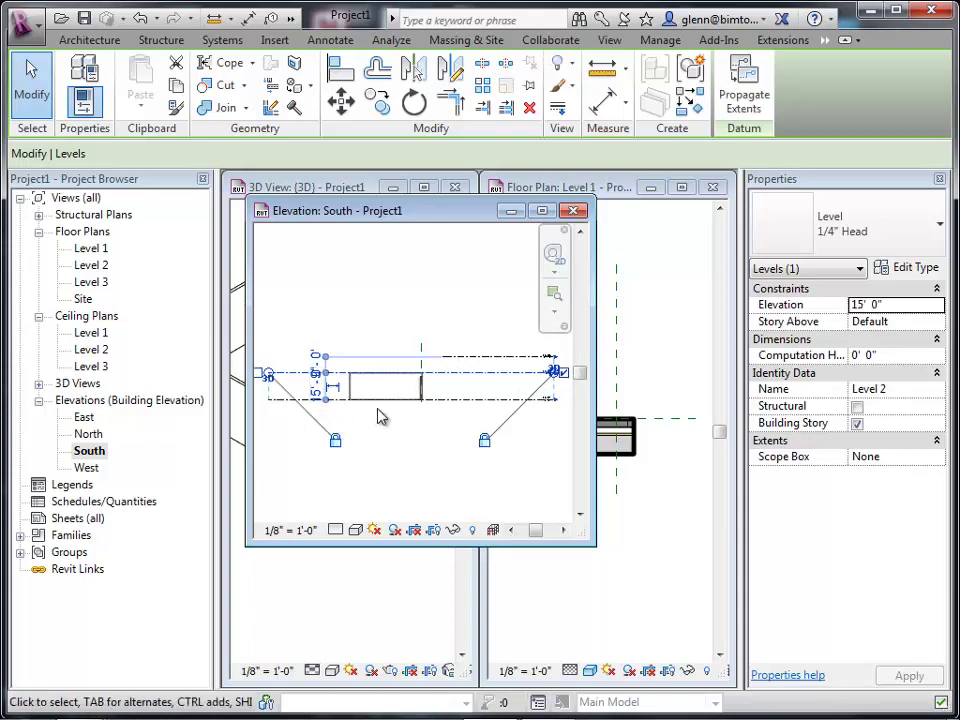
Move the South elevation window off the 3D view and close it.
left_click_drag(407, 216, 631, 280)
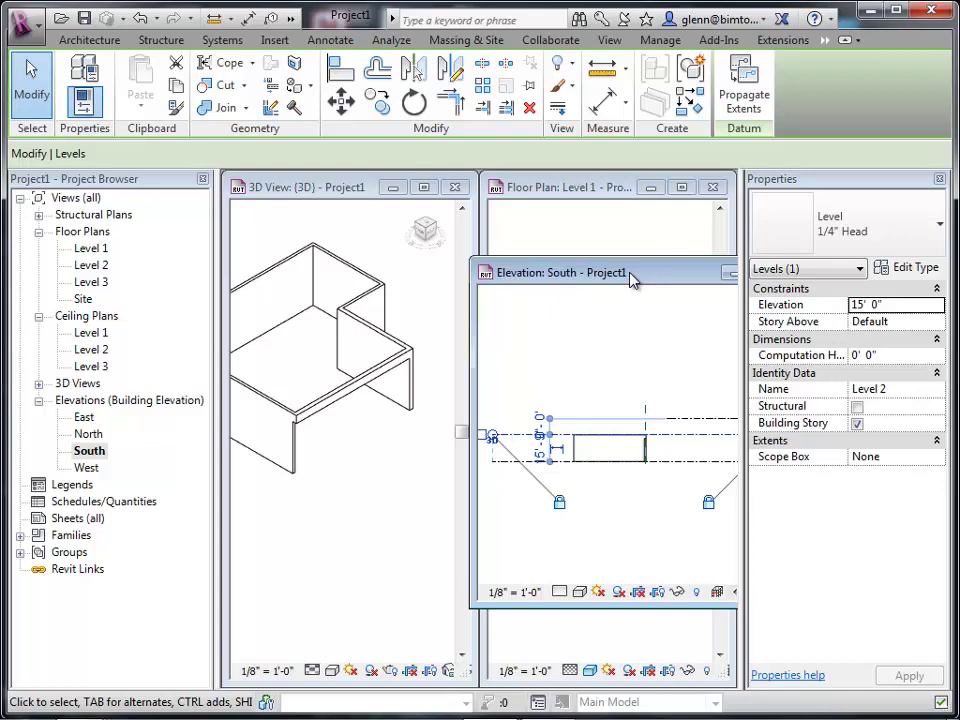
left_click_drag(632, 281, 507, 309)
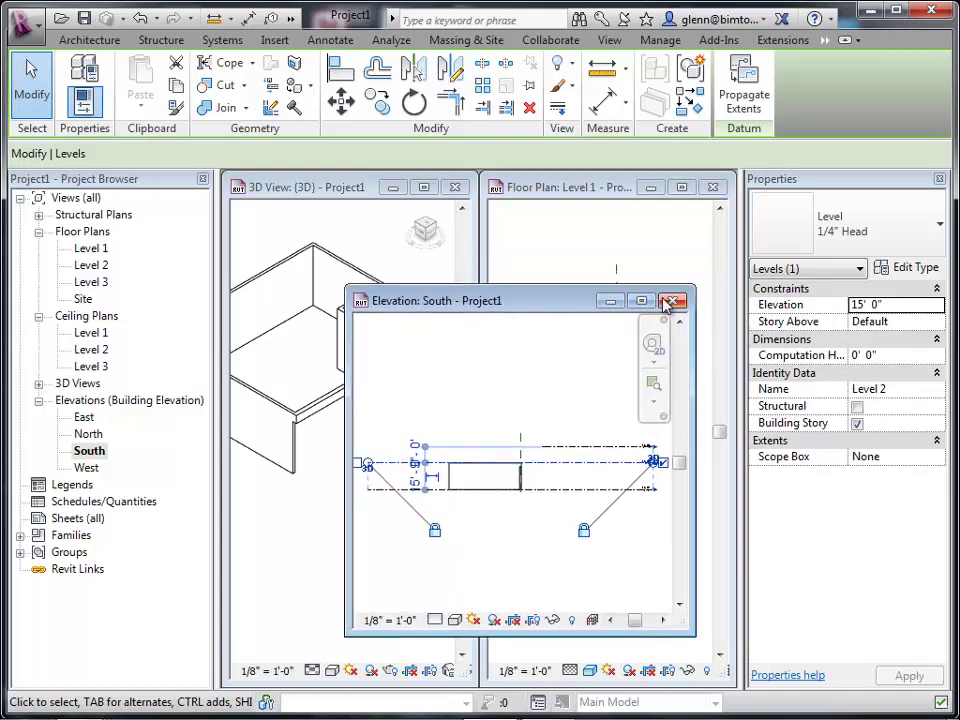
left_click(672, 301)
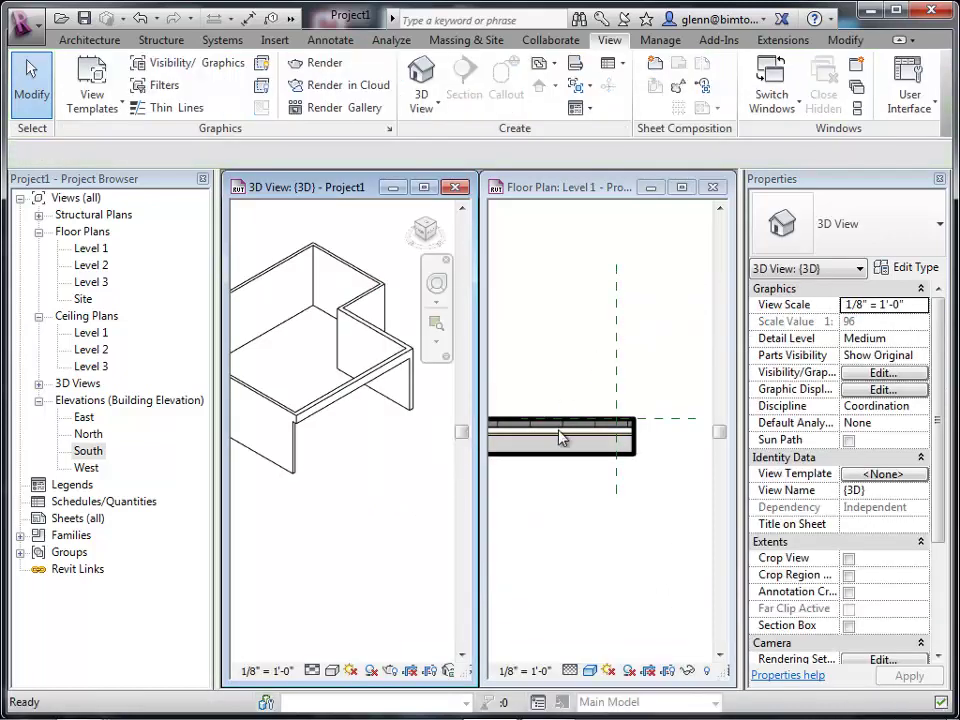
Set the east wall's base constraint to Level 1 with an 8' base offset, apply it and clear the selection.
left_click(385, 373)
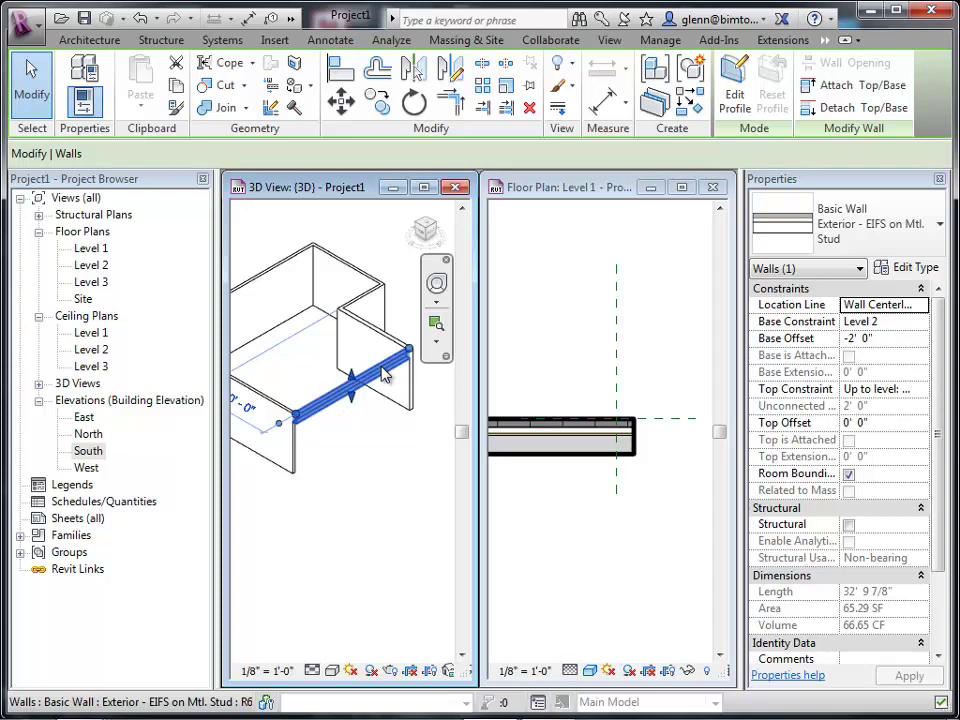
left_click(916, 322)
left_click(920, 322)
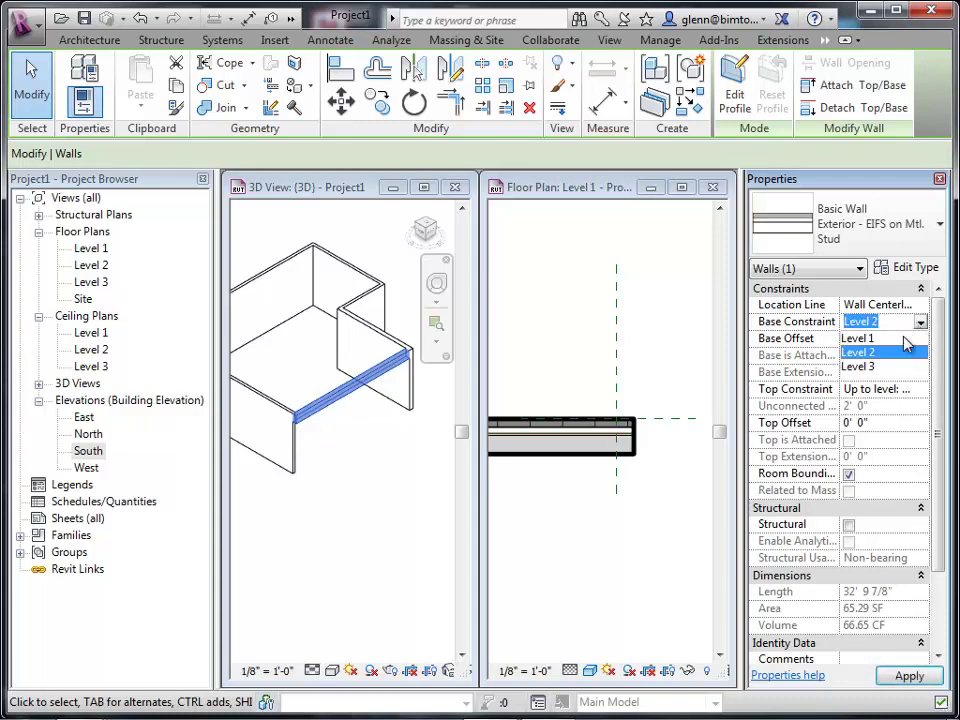
left_click(866, 339)
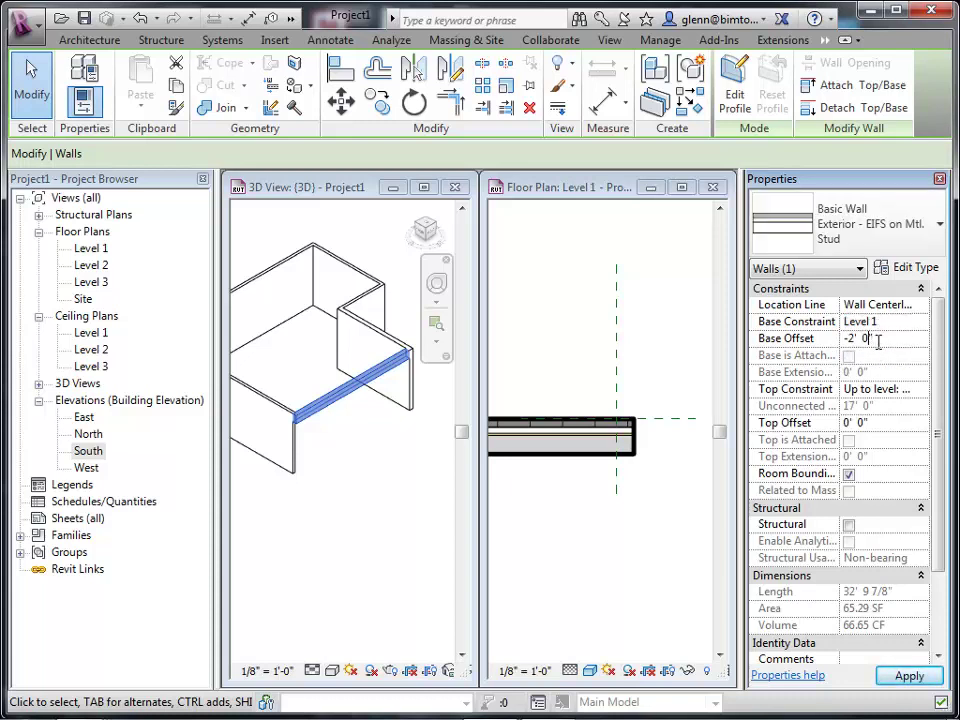
left_click(878, 341)
type("8")
left_click(900, 678)
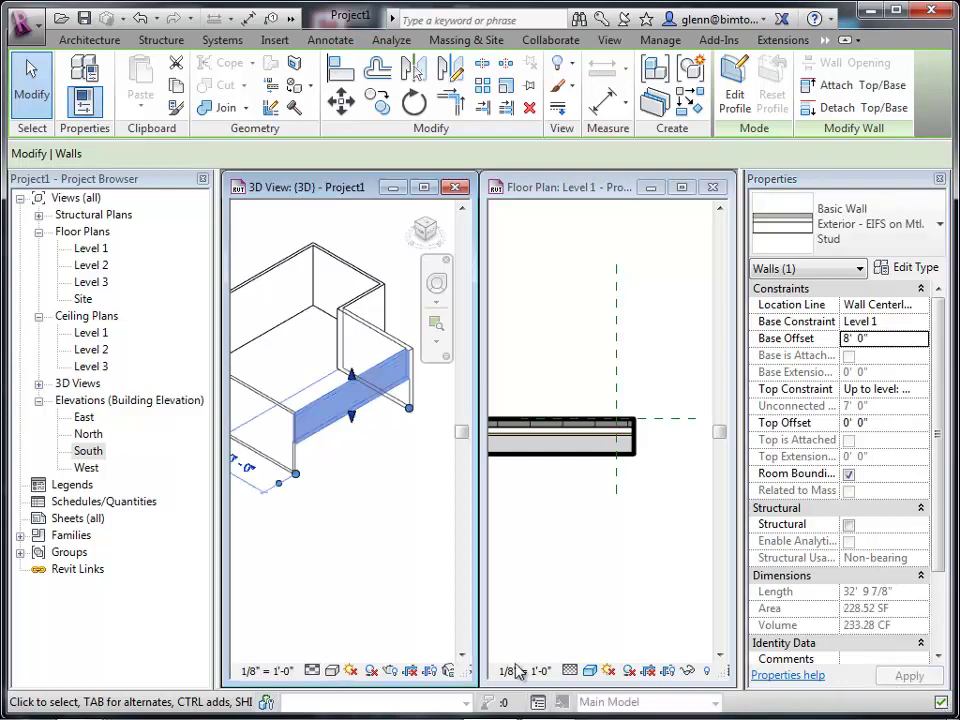
left_click(411, 617)
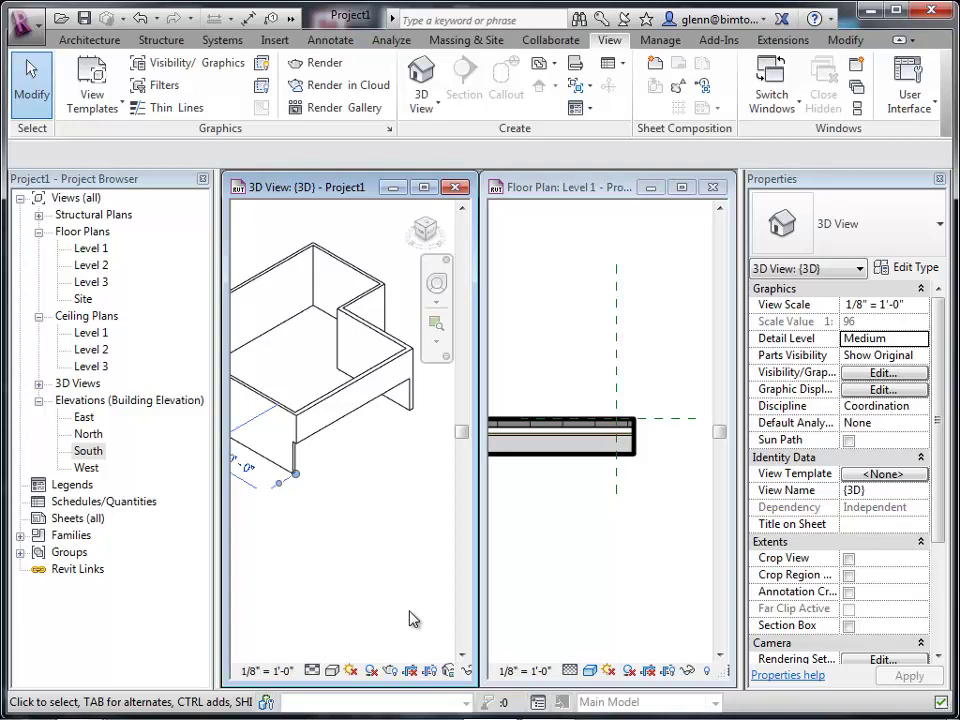
Activate the Level 1 floor plan, set the east wall's base offset to 0, apply it and clear the selection.
double_click(92, 249)
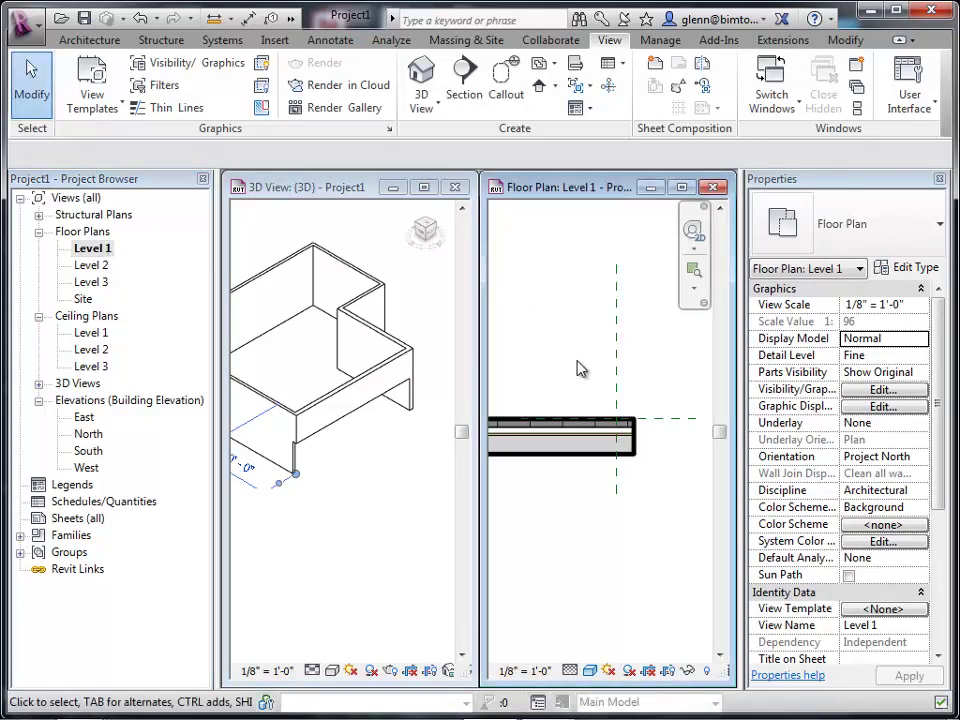
left_click(367, 394)
left_click(367, 394)
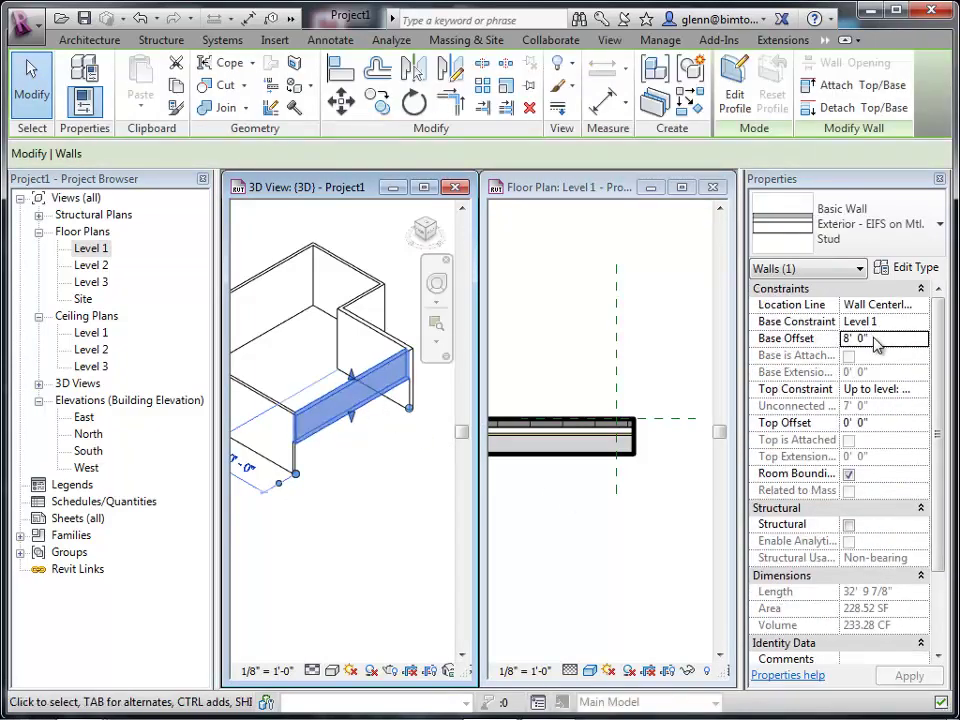
left_click(874, 338)
left_click_drag(874, 338, 767, 357)
type("0")
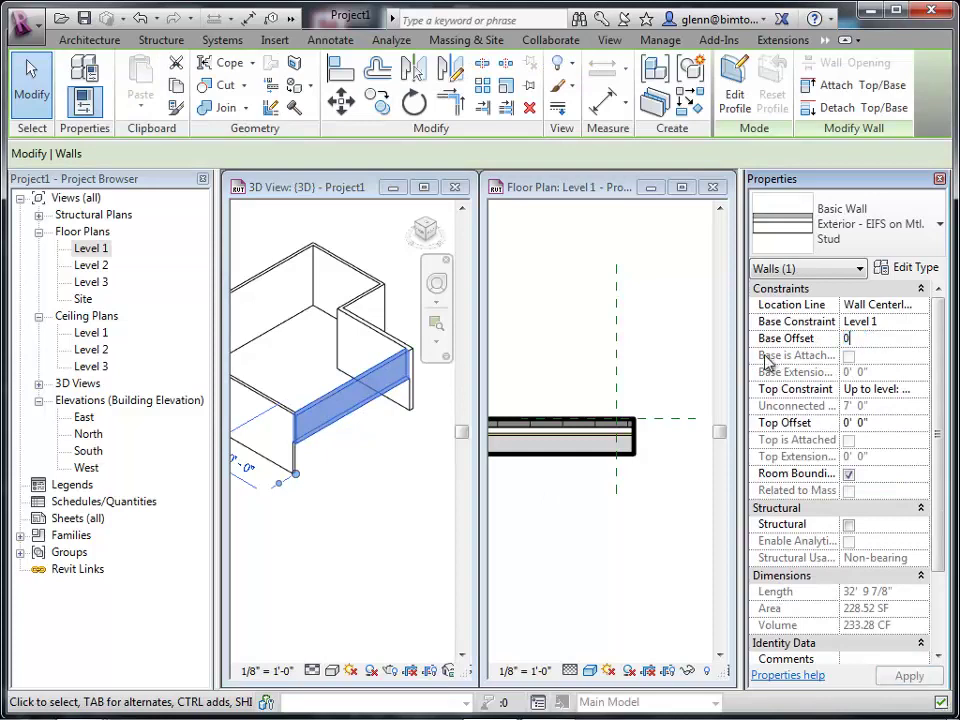
left_click(908, 677)
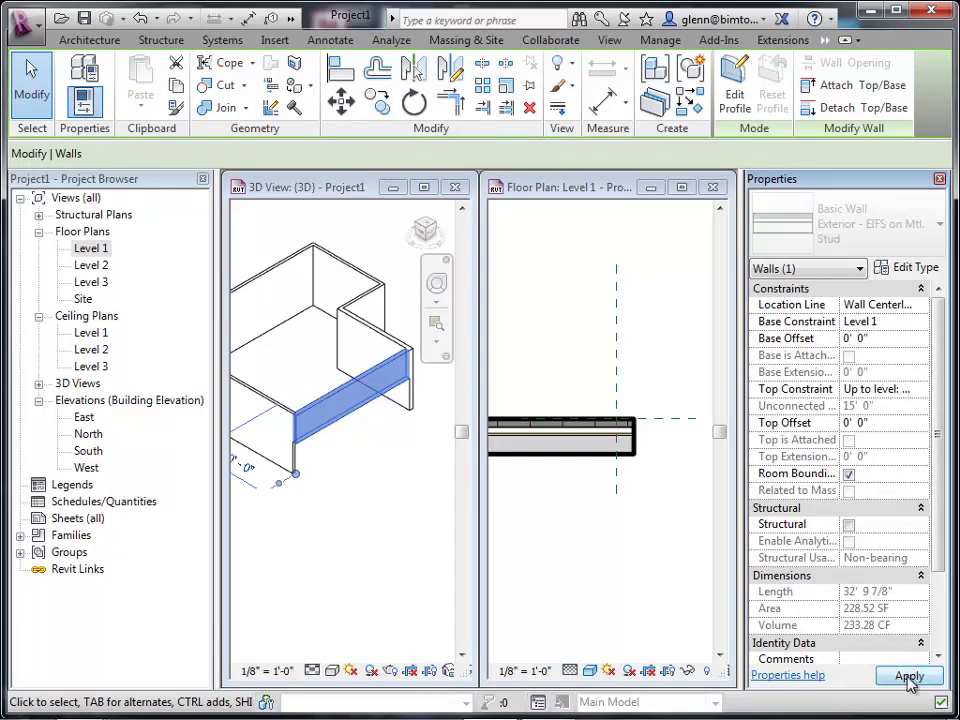
left_click(386, 633)
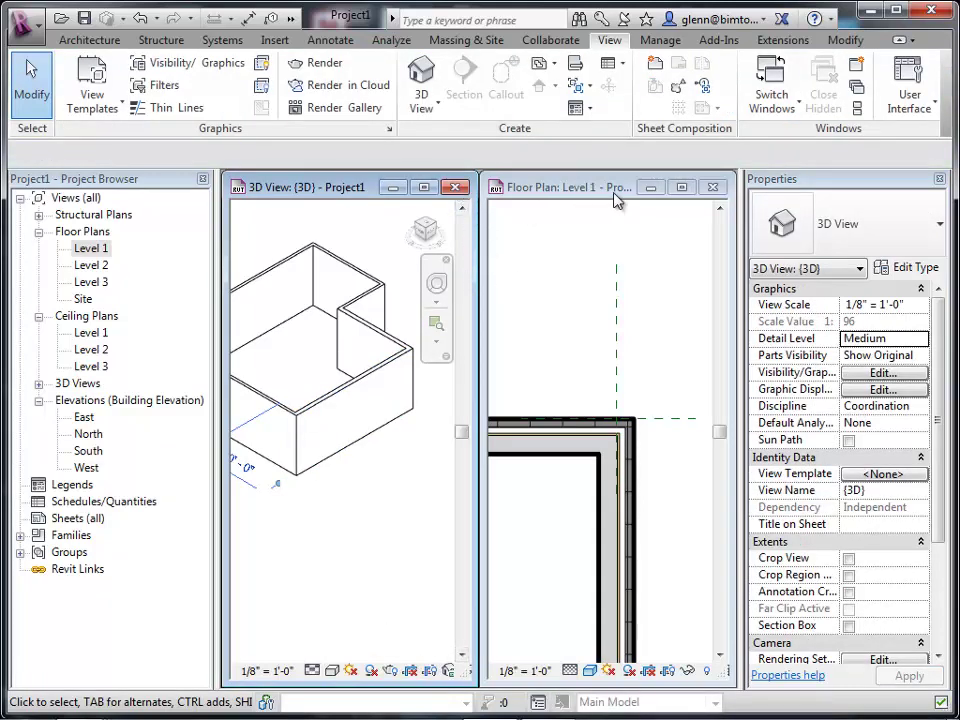
Maximize the Level 1 floor plan view and fit the whole building in it.
left_click(681, 188)
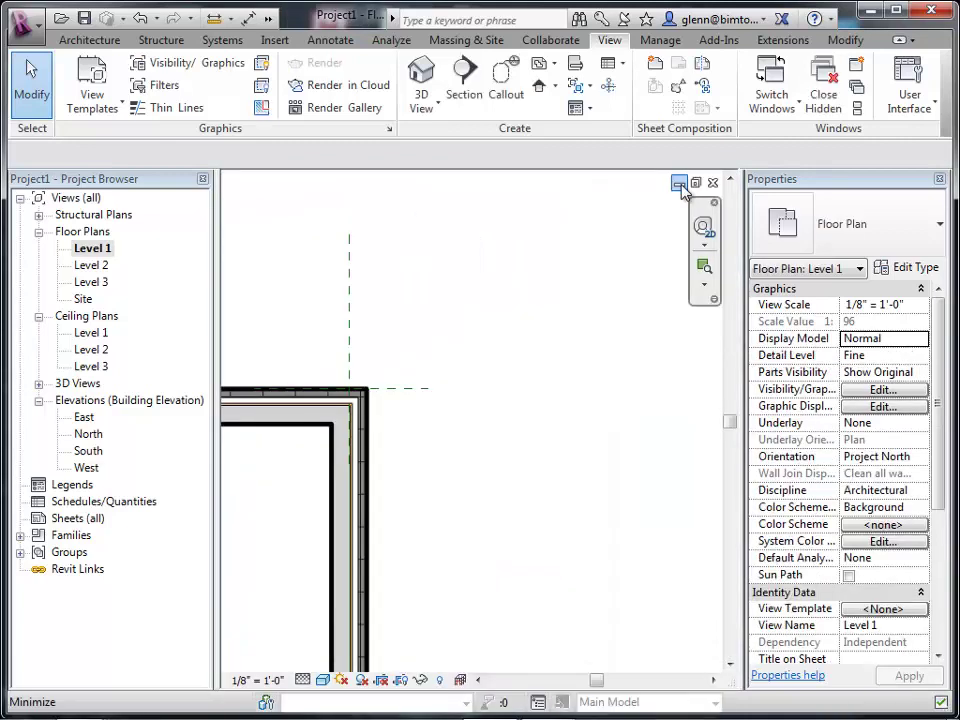
key("z")
key("f")
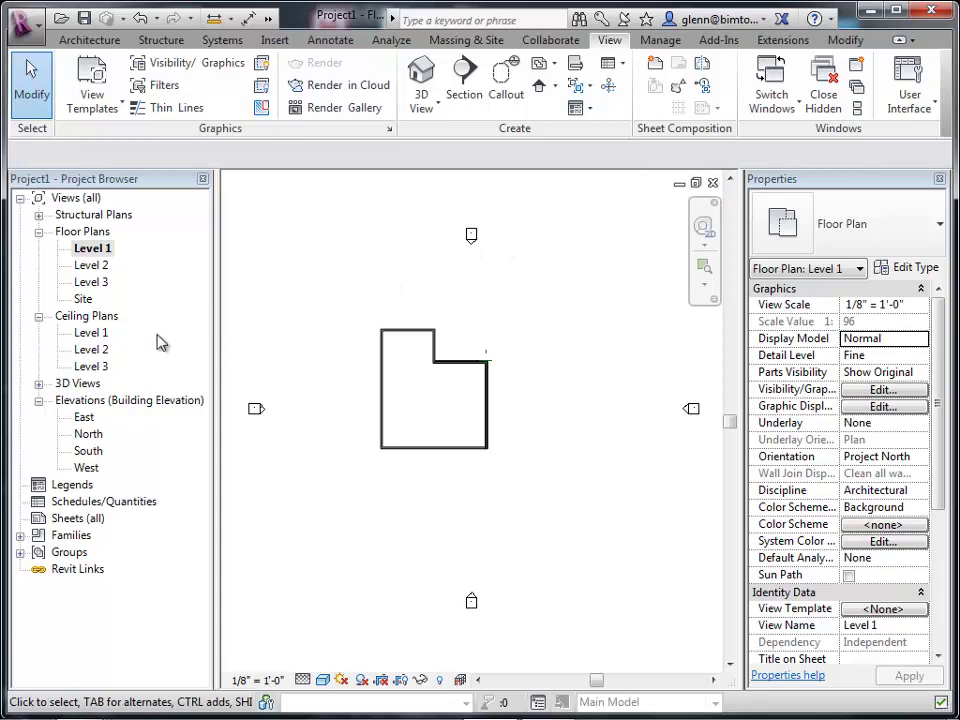
Open the Level 1 ceiling plan and review its view range settings, leaving them without changes.
left_click(104, 338)
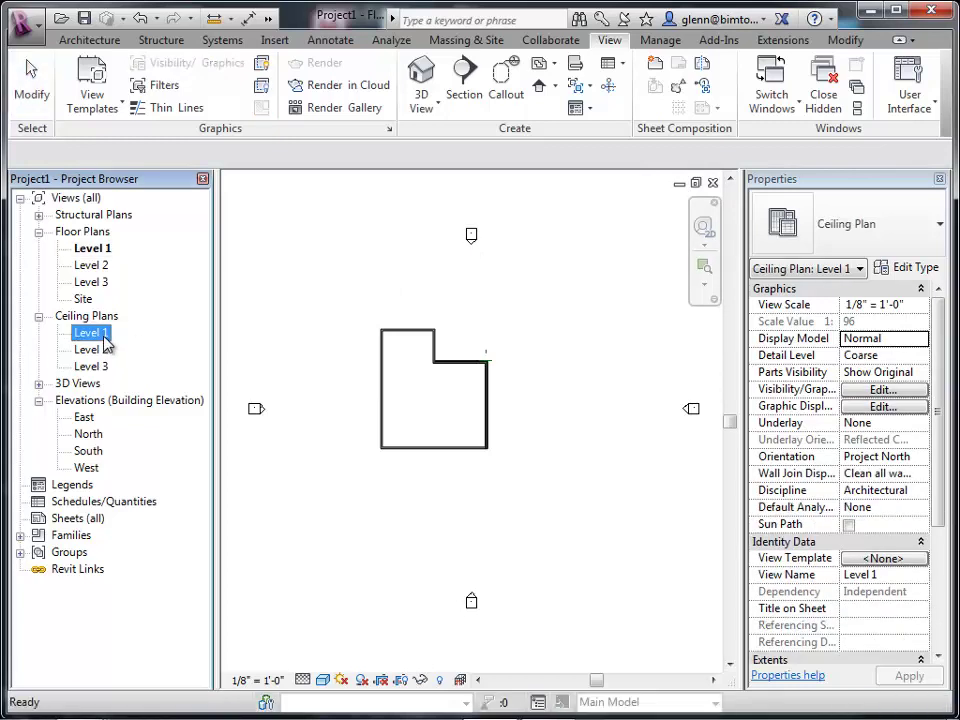
double_click(104, 338)
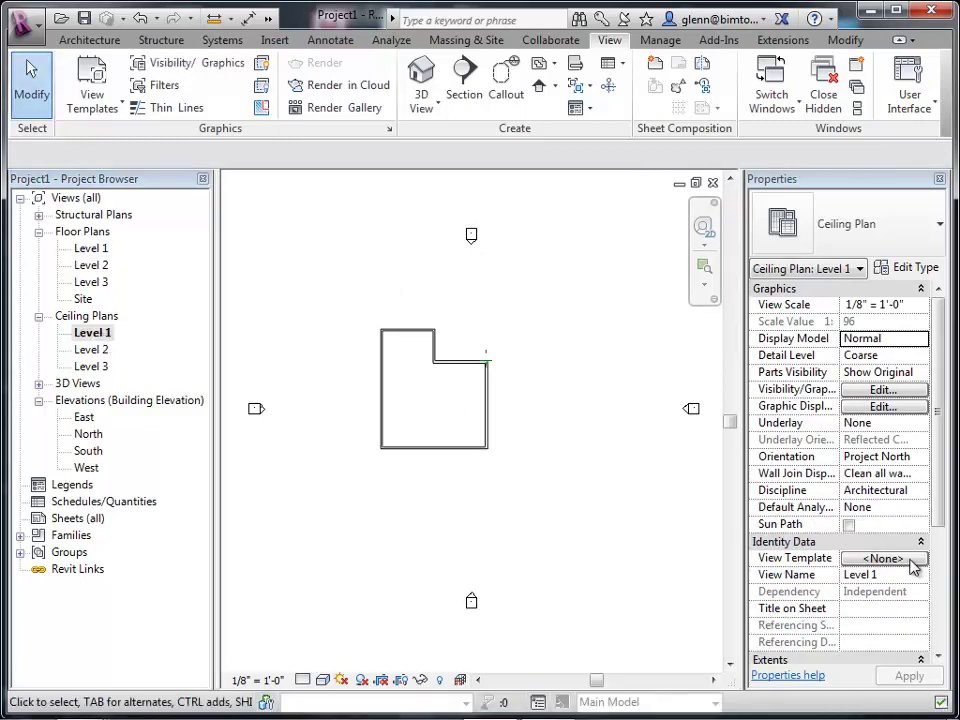
left_click(941, 626)
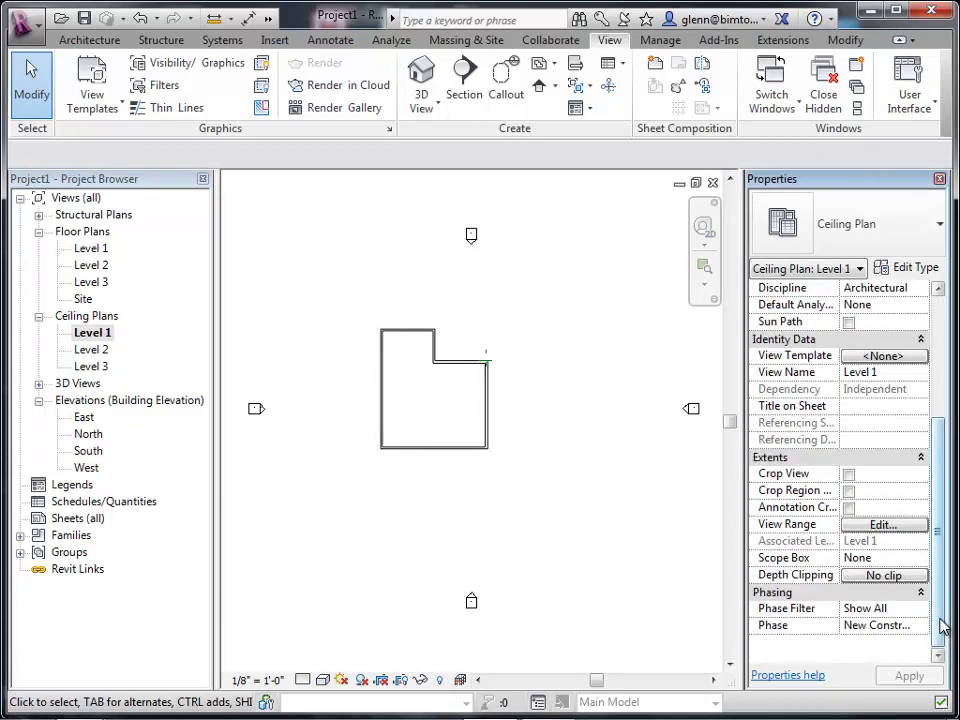
left_click(898, 526)
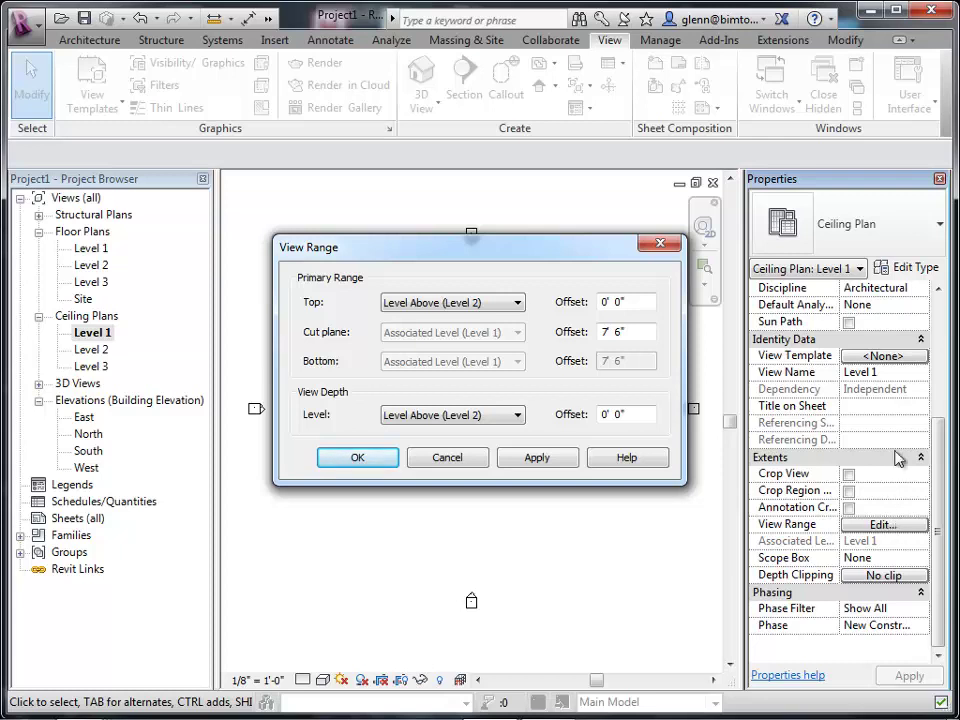
left_click(472, 460)
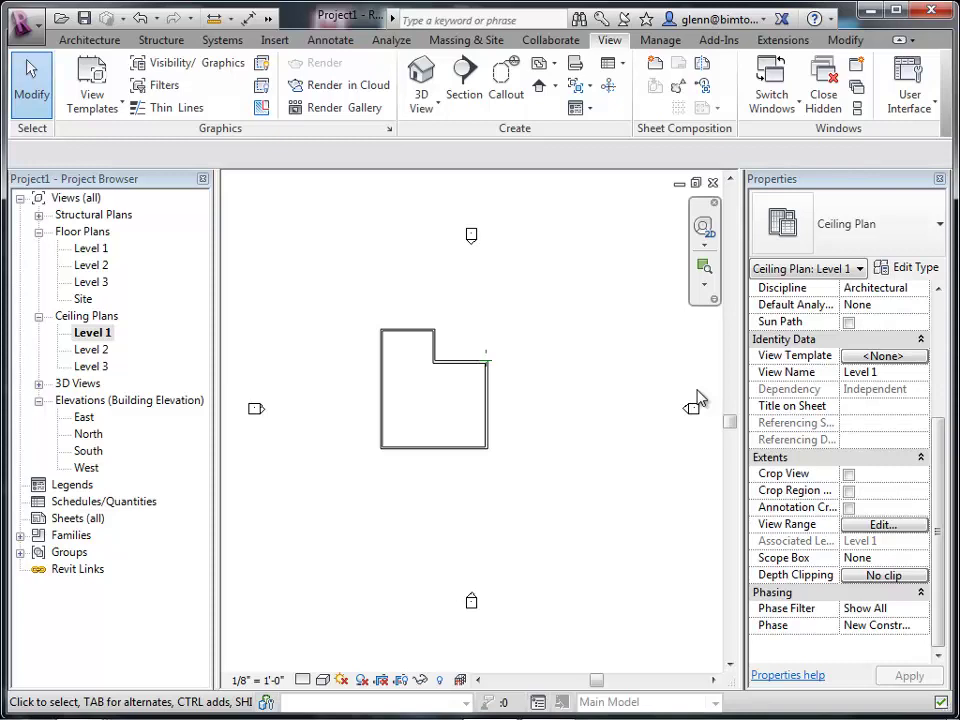
Set the Level 1 ceiling plan's detail level to Fine and frame the building's walls.
left_click(706, 268)
left_click_drag(538, 566, 529, 553)
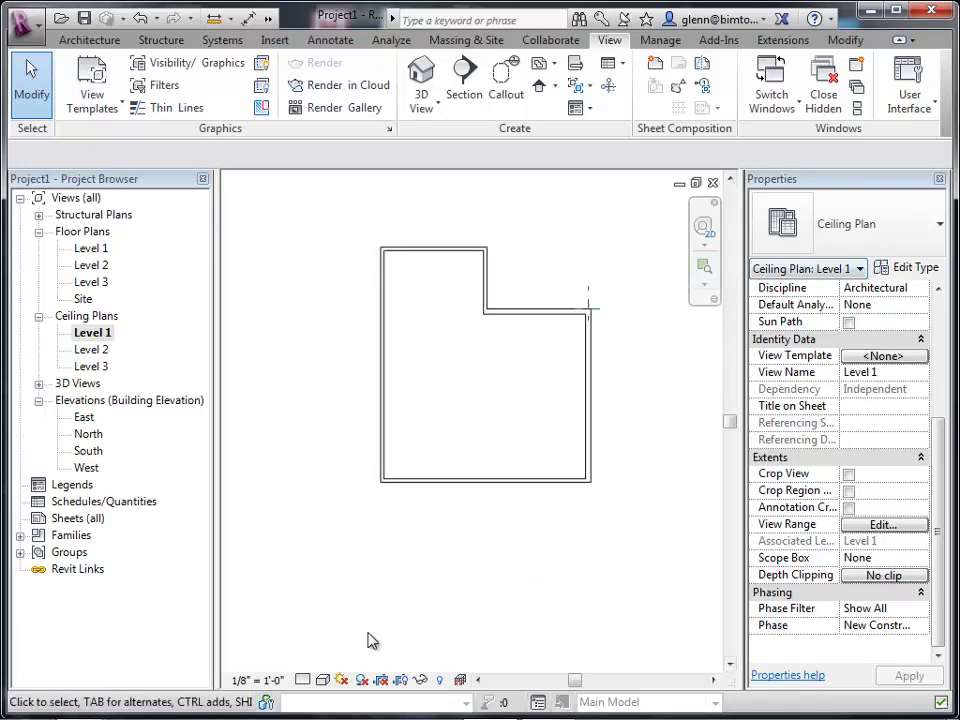
left_click(303, 680)
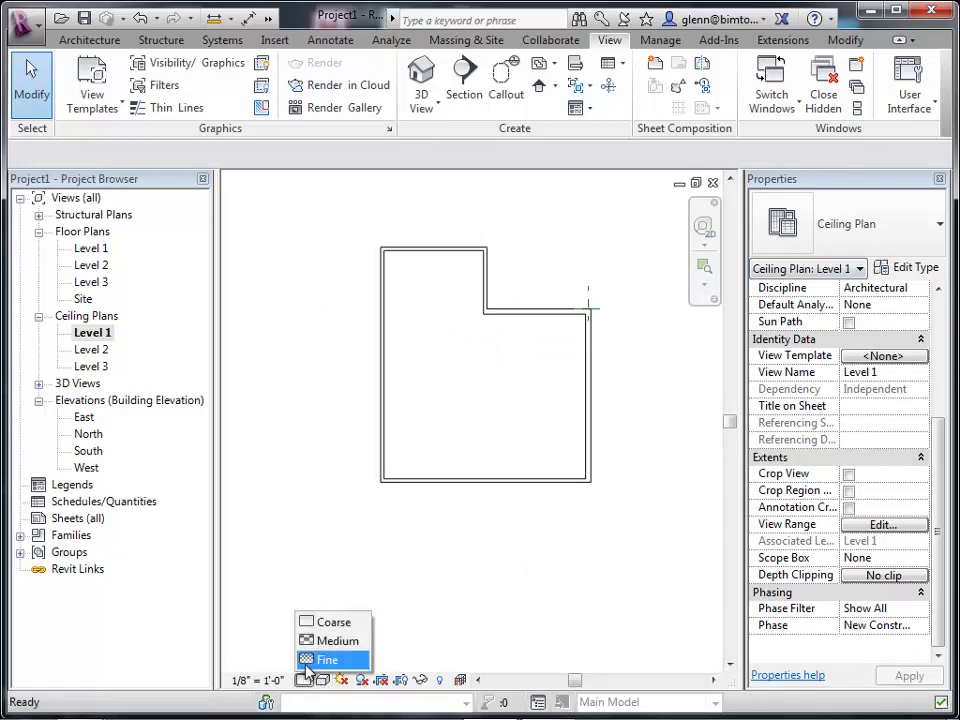
left_click(318, 659)
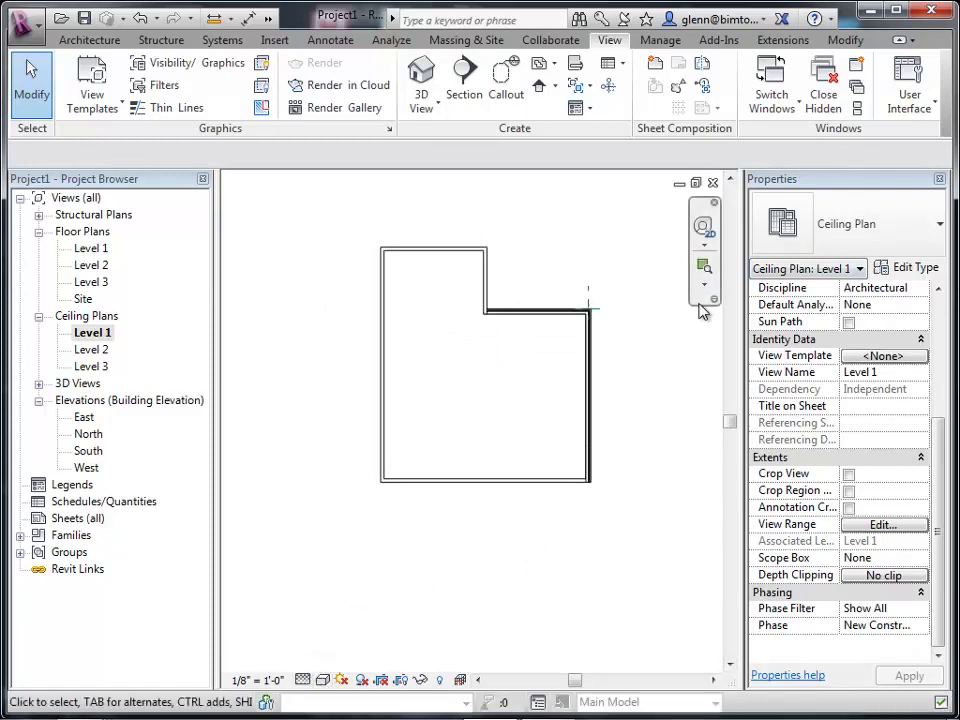
left_click(704, 268)
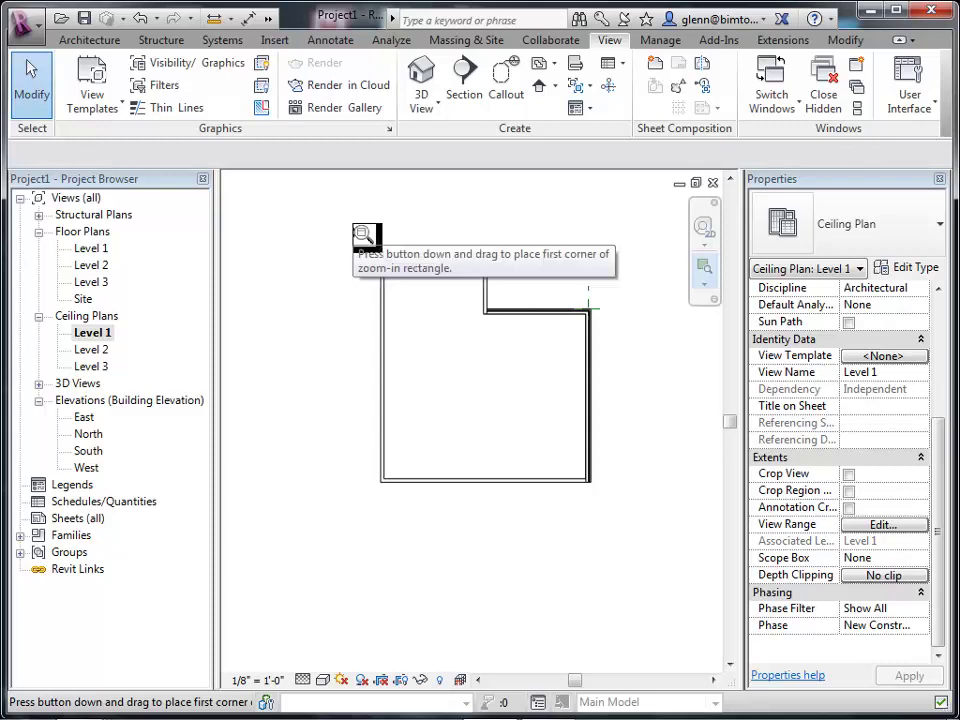
left_click_drag(354, 222, 632, 566)
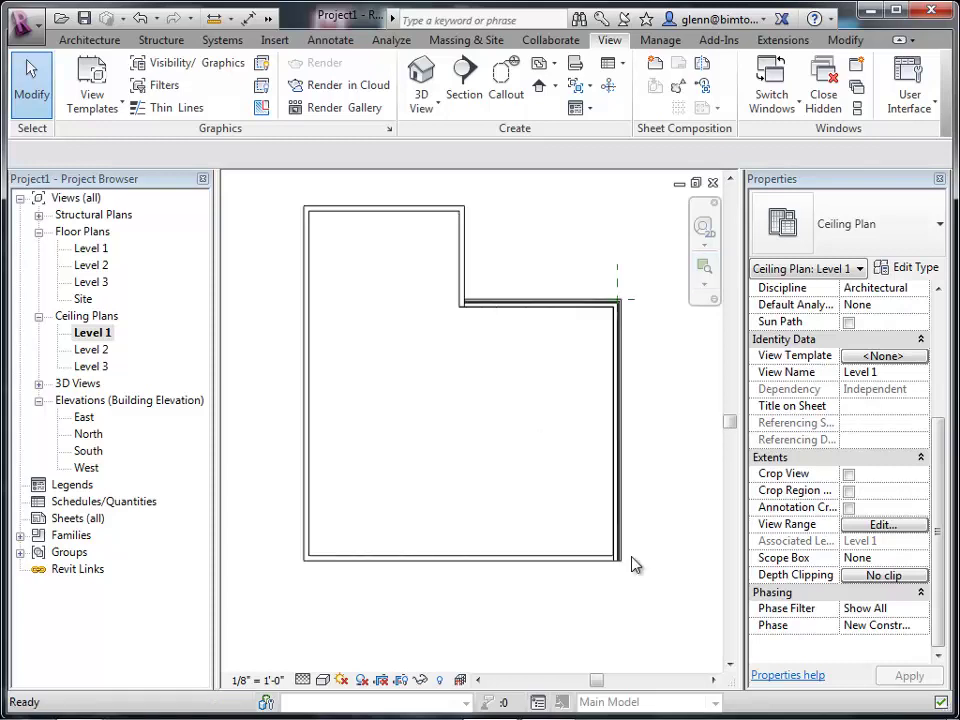
Inspect the properties of the south, west and north walls one after another, then clear the selection.
left_click(476, 559)
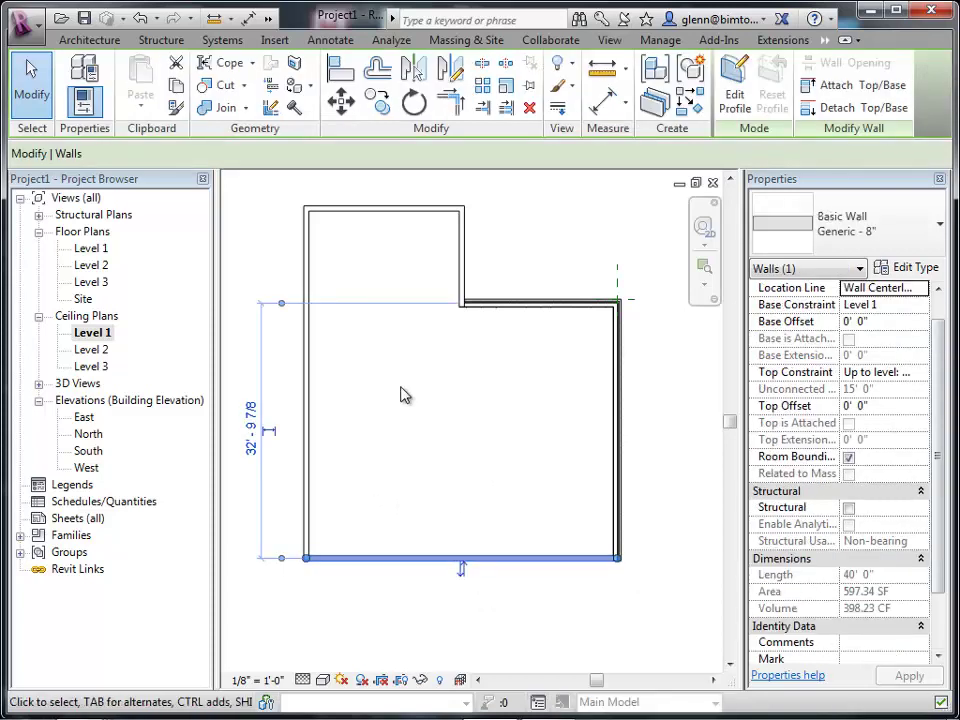
left_click(310, 423)
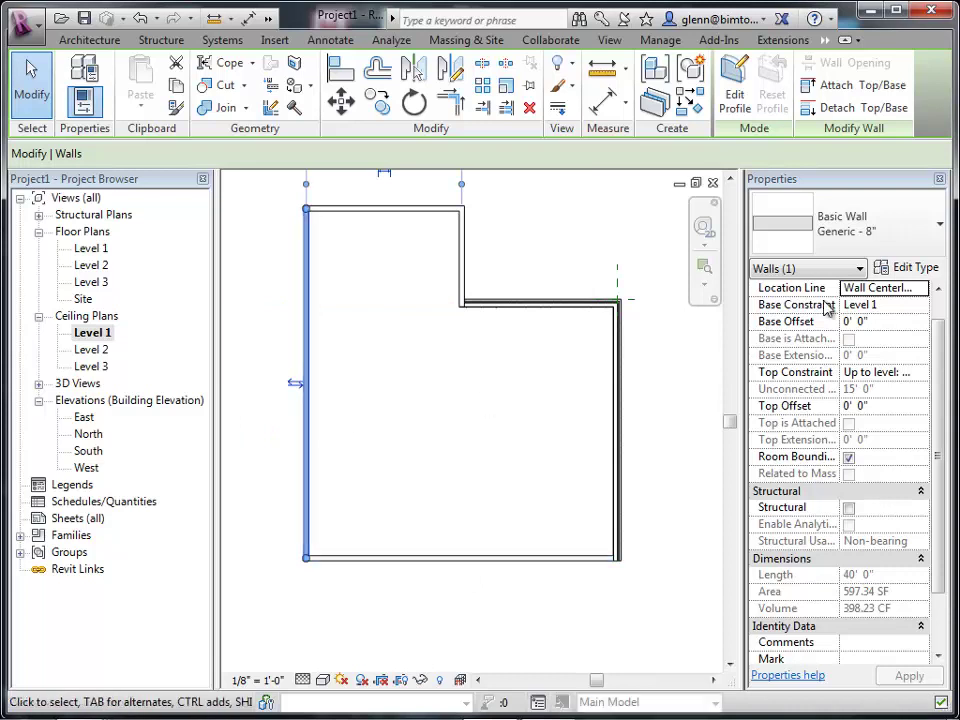
left_click(414, 209)
left_click(413, 307)
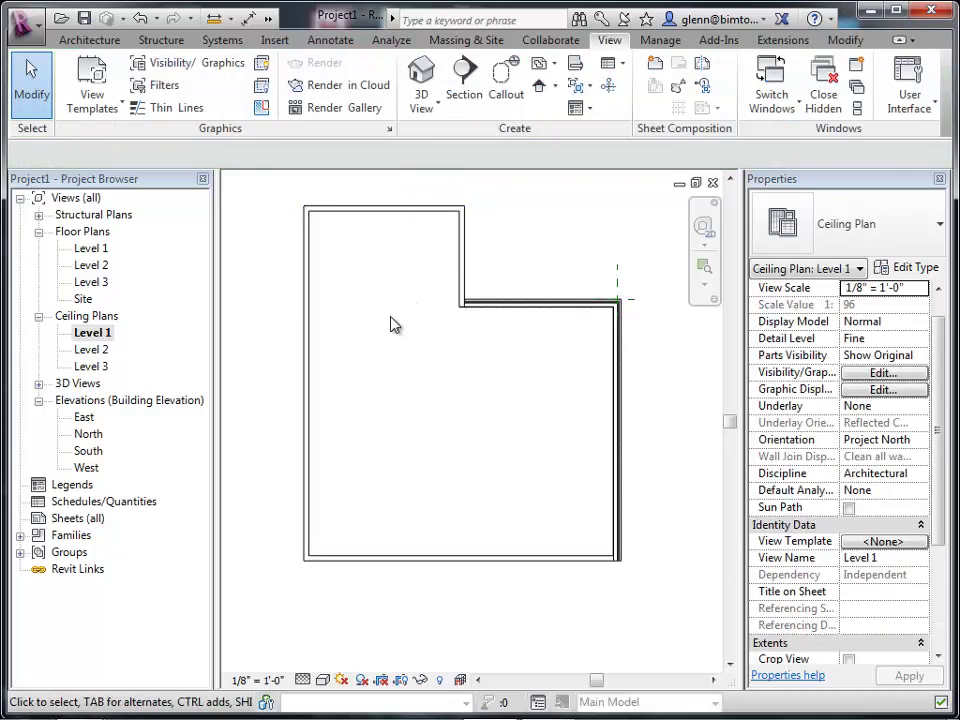
Change the four Generic - 8" walls to the Exterior - EIFS on Mtl. Stud type and clear the selection.
left_click(370, 220)
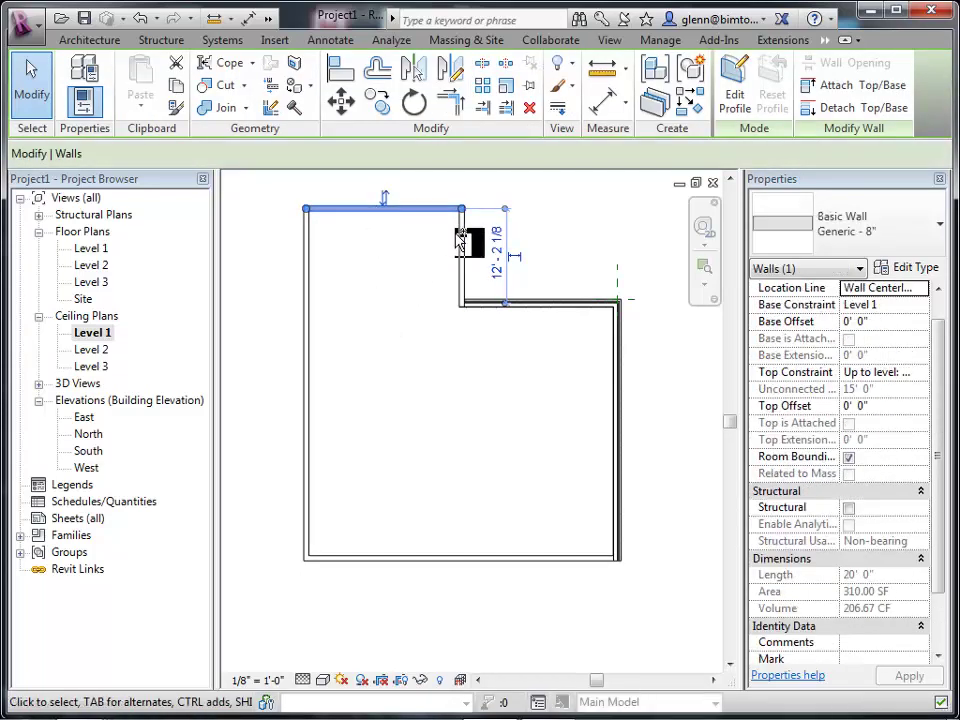
left_click(309, 292, "ctrl")
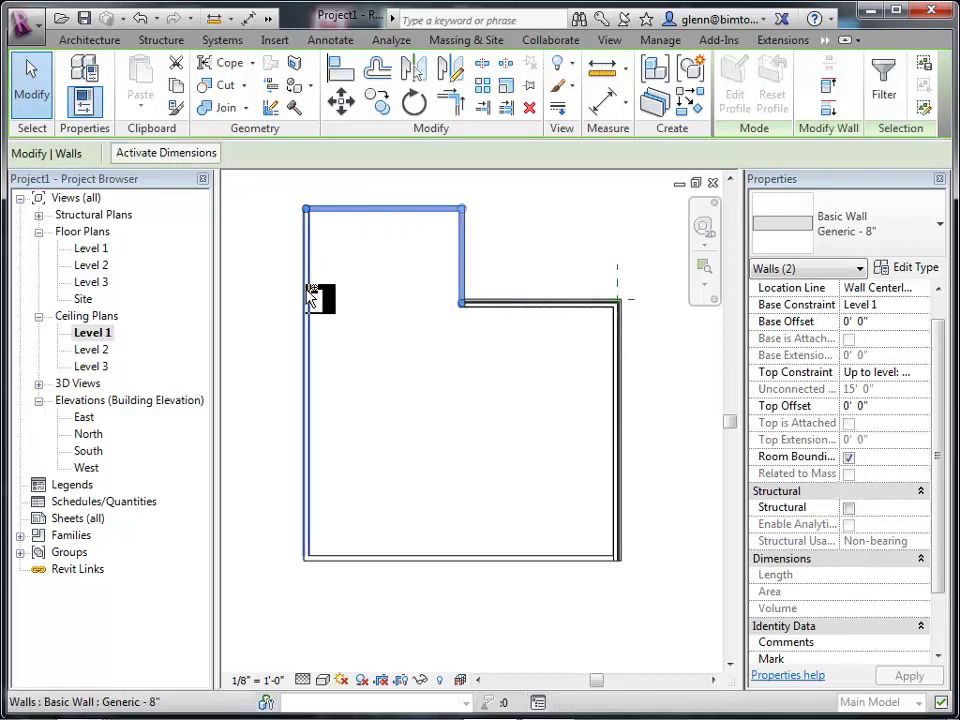
left_click(439, 560, "ctrl")
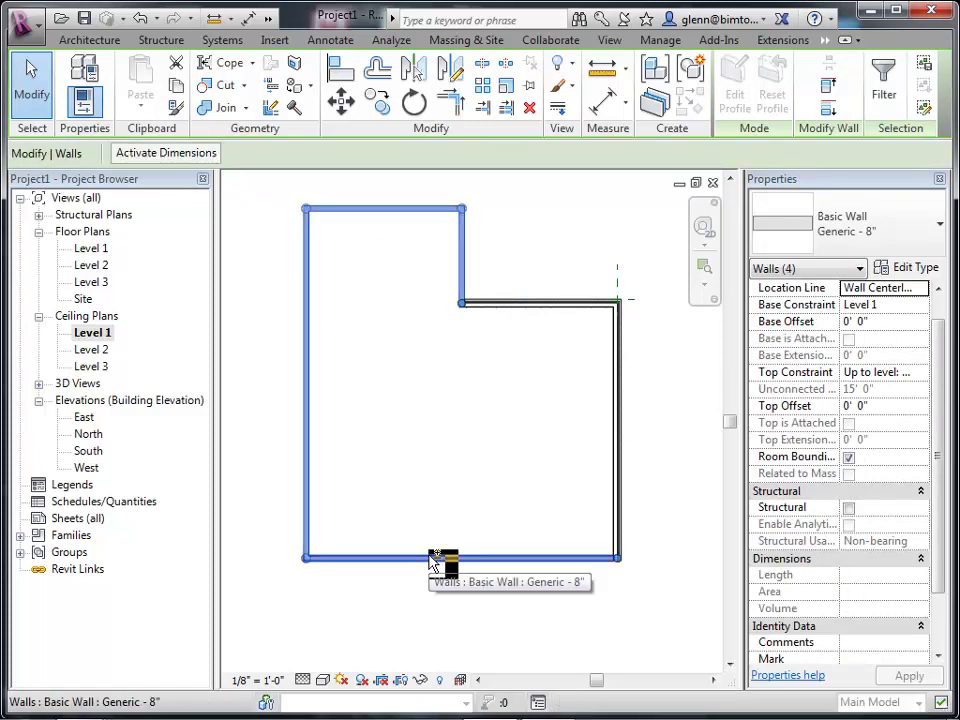
left_click(892, 245)
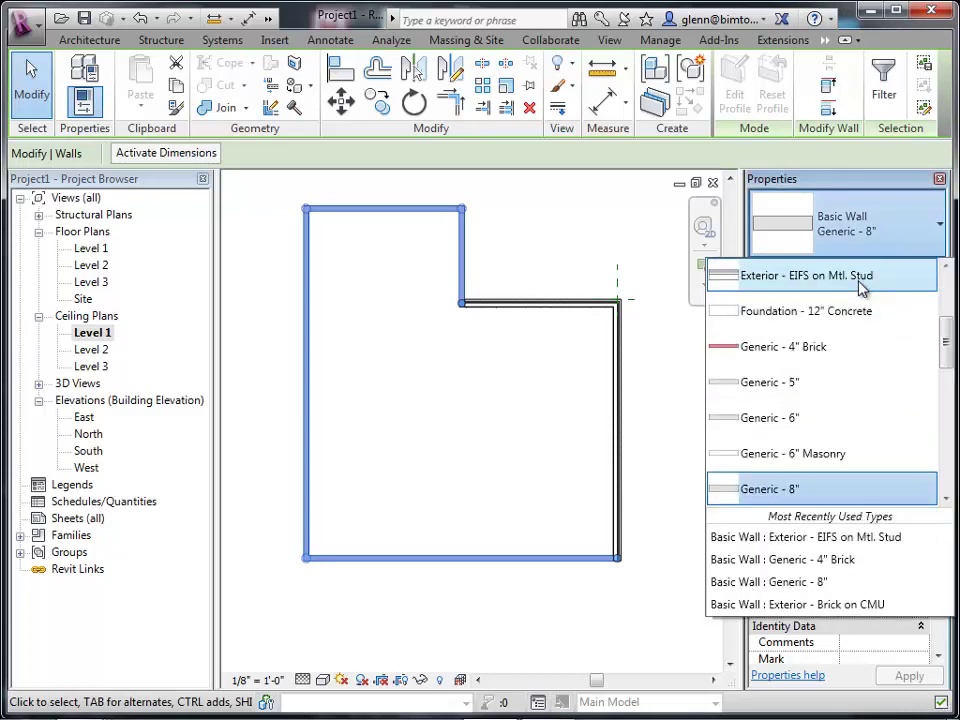
left_click(864, 276)
left_click(520, 415)
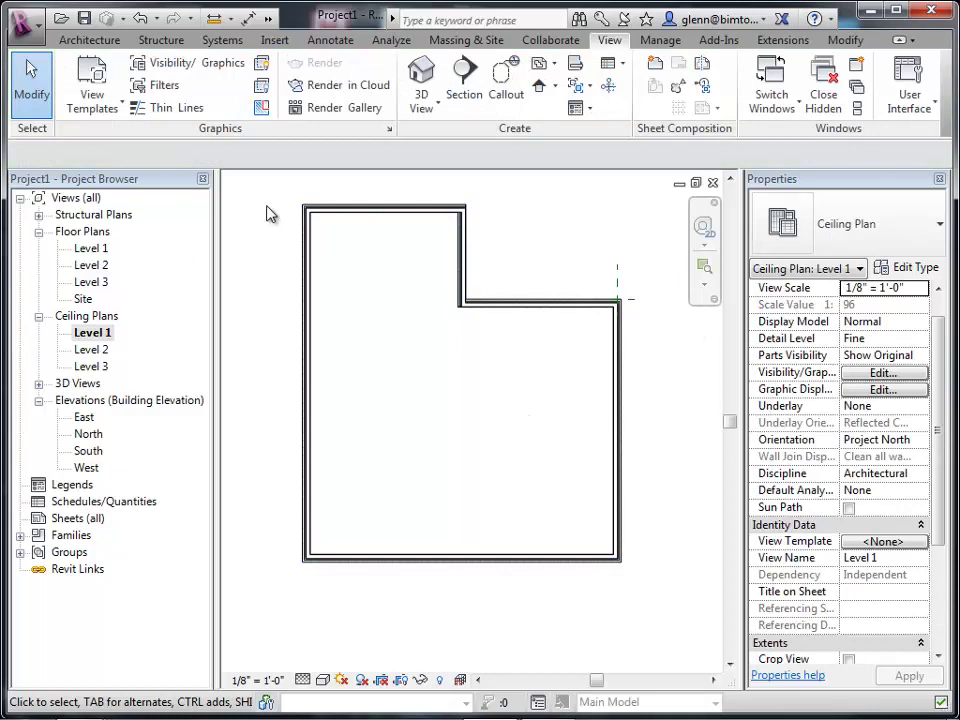
left_click_drag(270, 194, 641, 643)
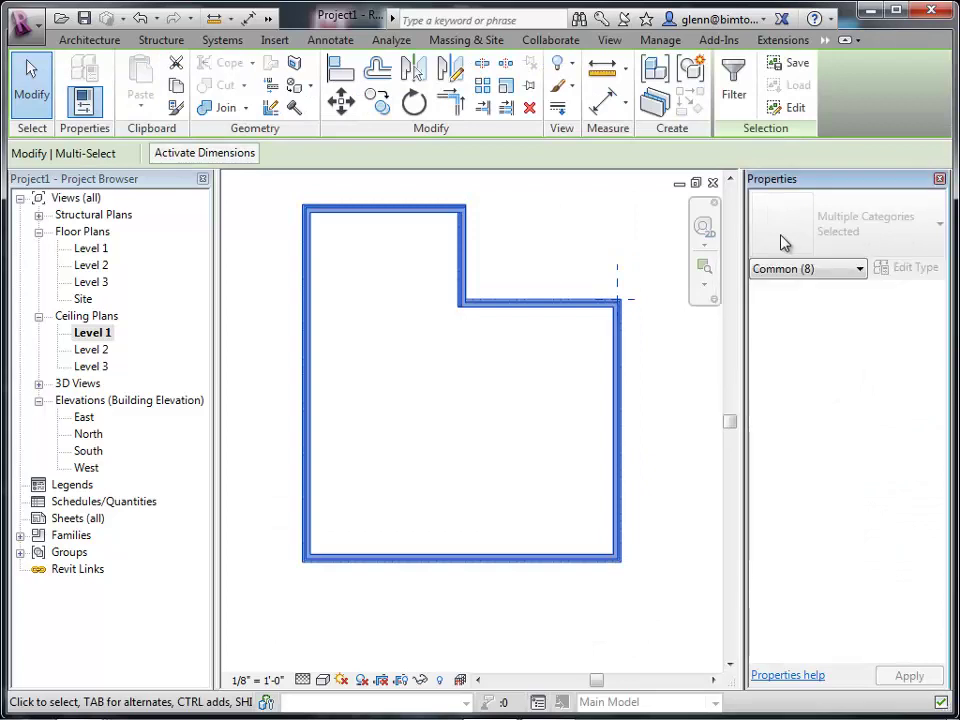
left_click(566, 264)
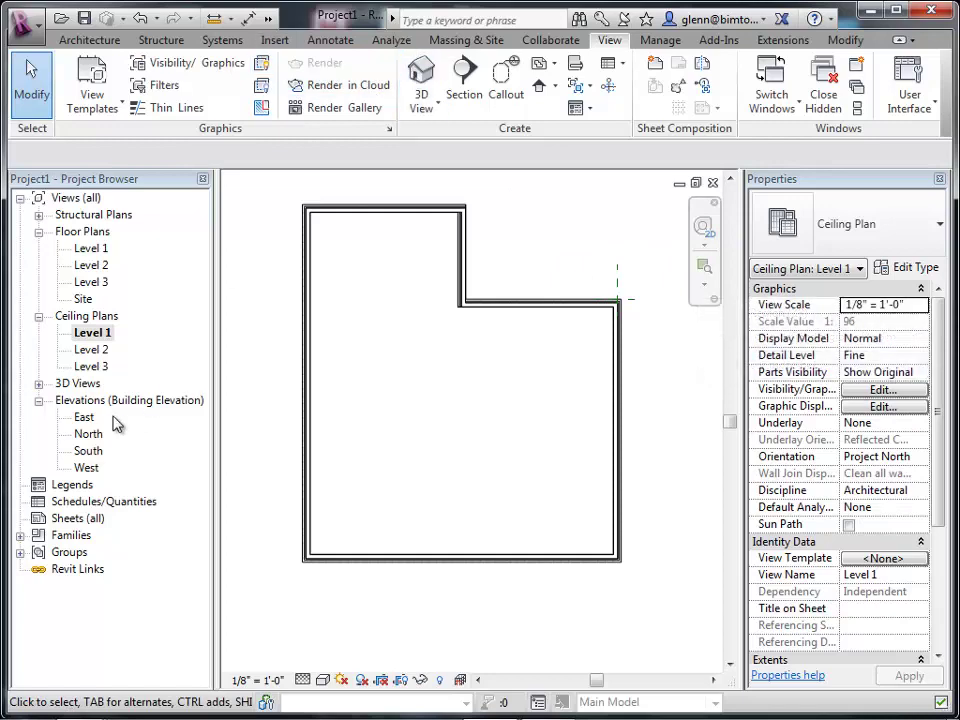
Open the {3D} view, frame the building's walls and set the visual style to Shaded.
left_click(38, 384)
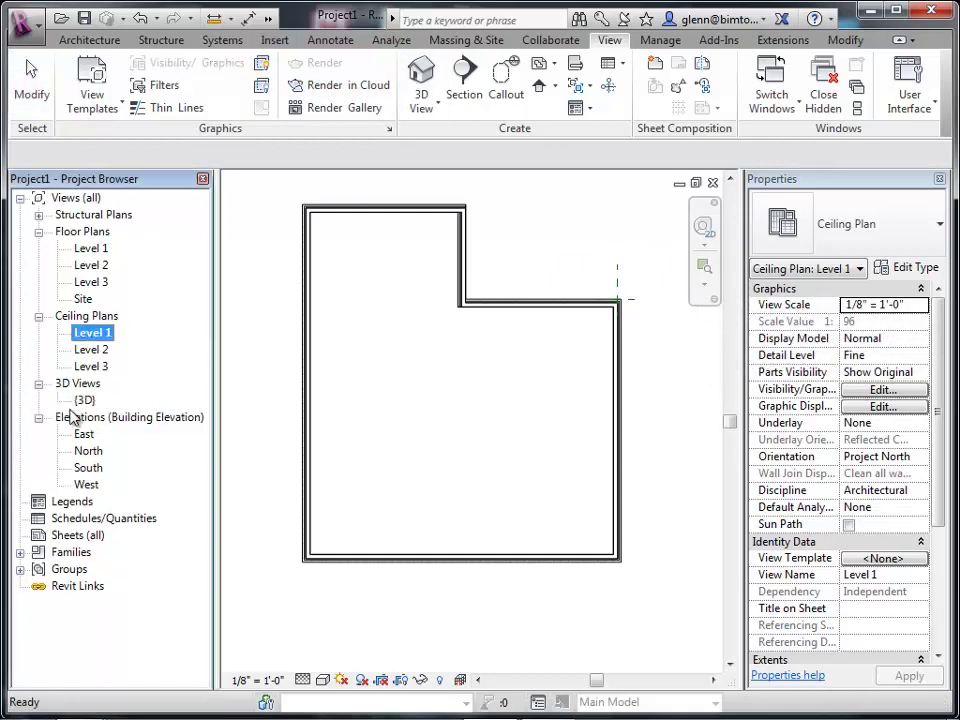
left_click(83, 401)
double_click(83, 401)
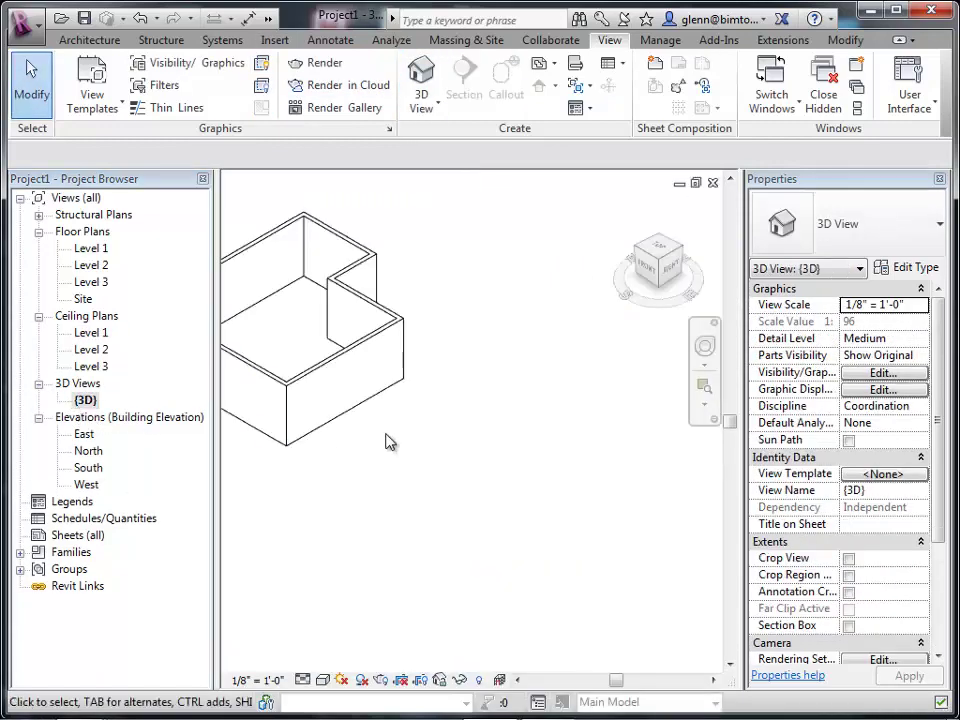
left_click(703, 390)
left_click_drag(298, 229, 470, 413)
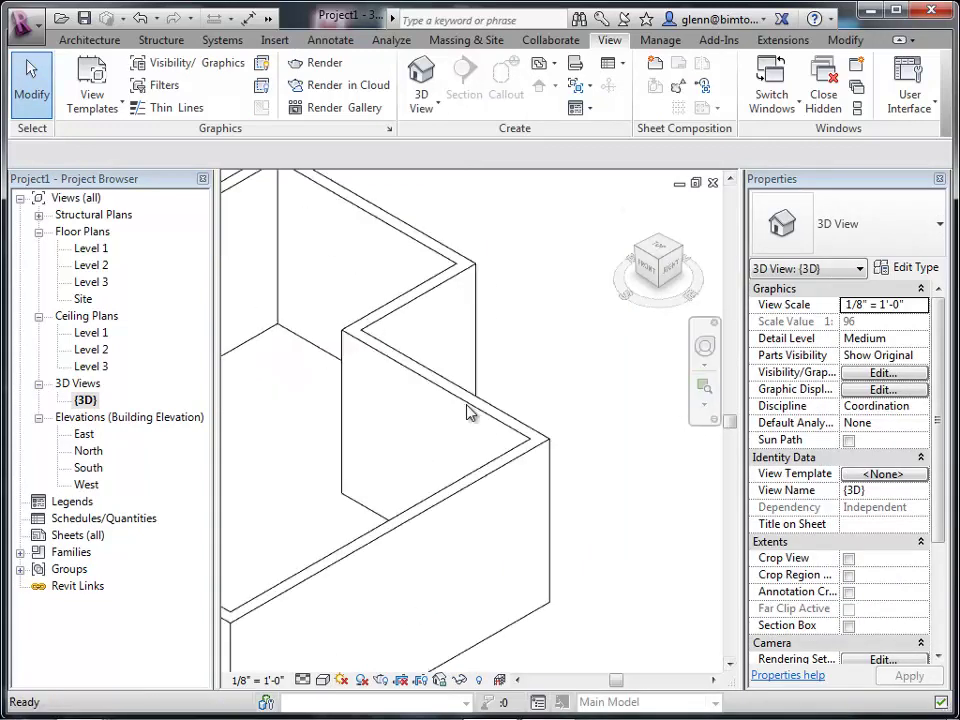
left_click(322, 680)
left_click(345, 604)
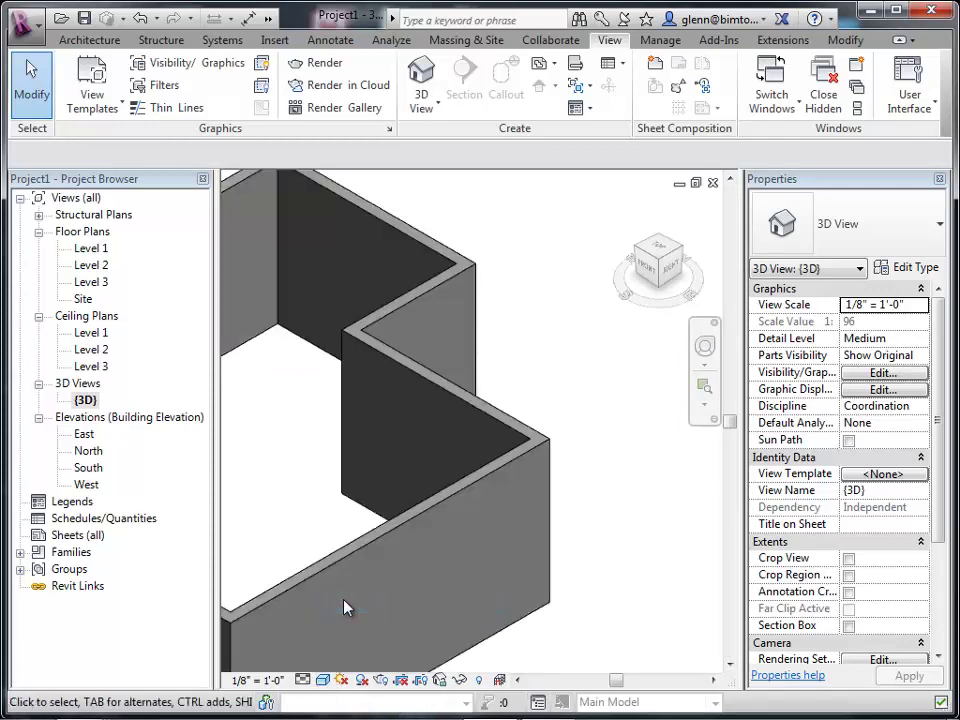
In the Level 1 floor plan, flip the short north-south wall at the notch so its exterior side faces outward.
double_click(81, 251)
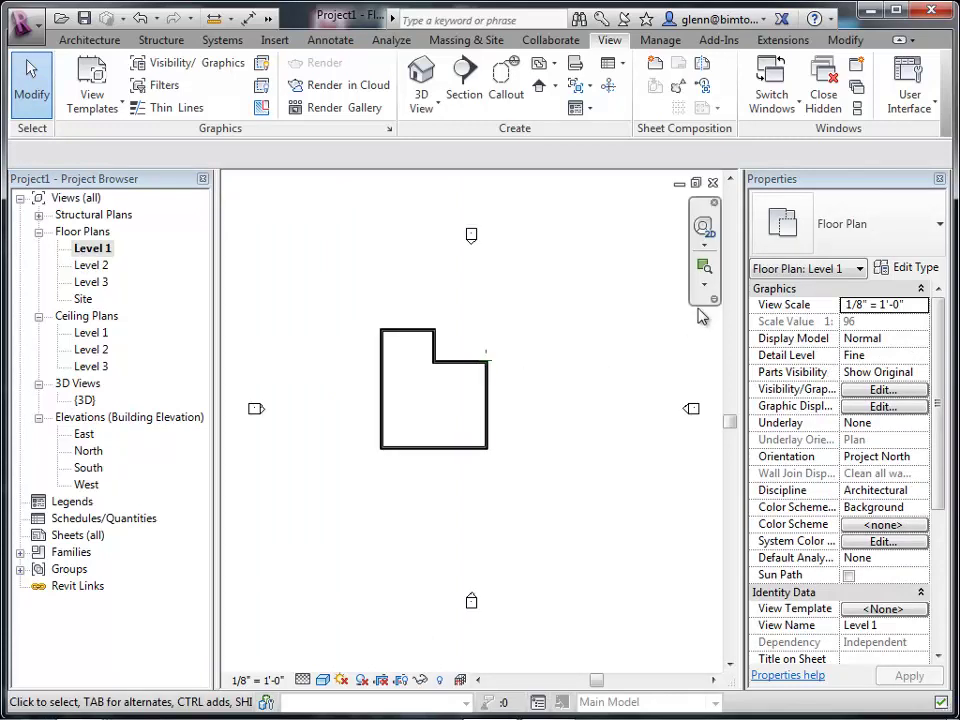
left_click(713, 279)
left_click_drag(369, 300, 534, 431)
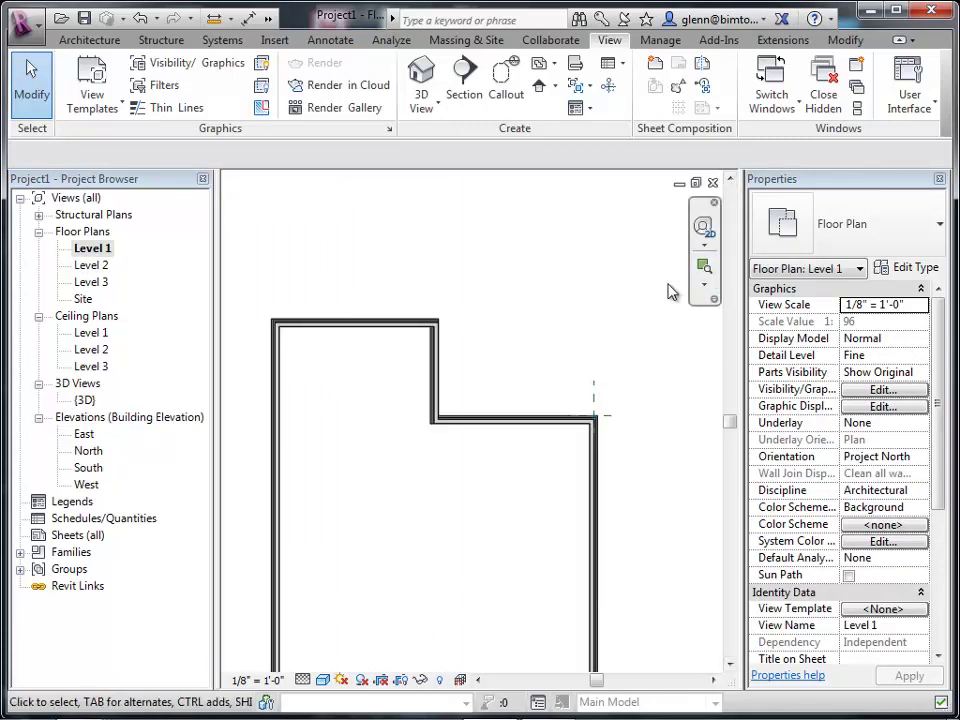
left_click(706, 265)
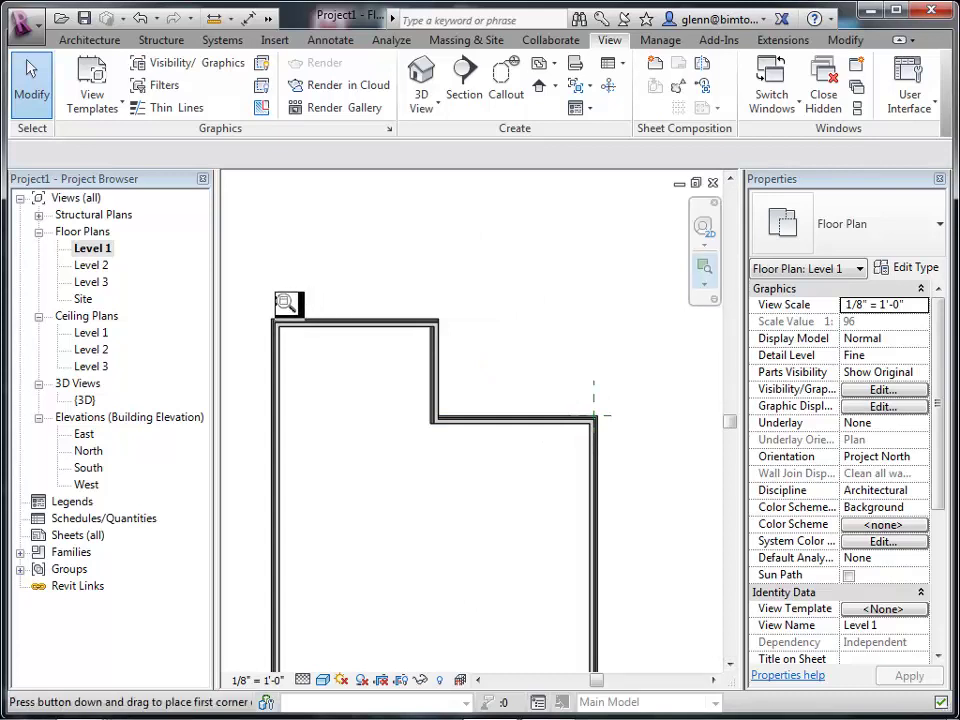
left_click_drag(263, 293, 492, 478)
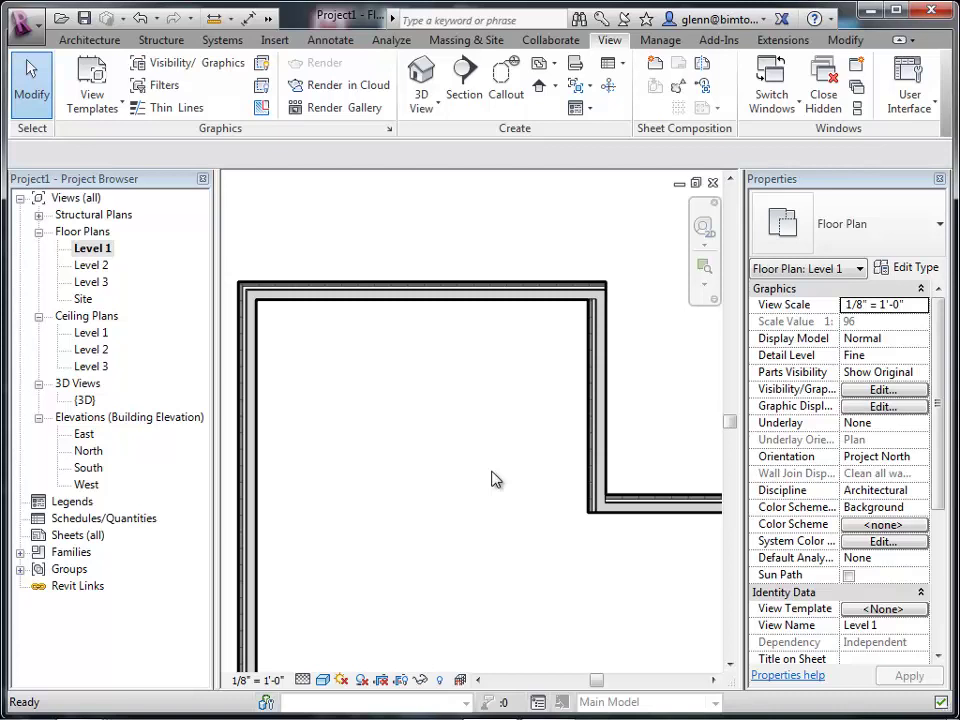
left_click(601, 415)
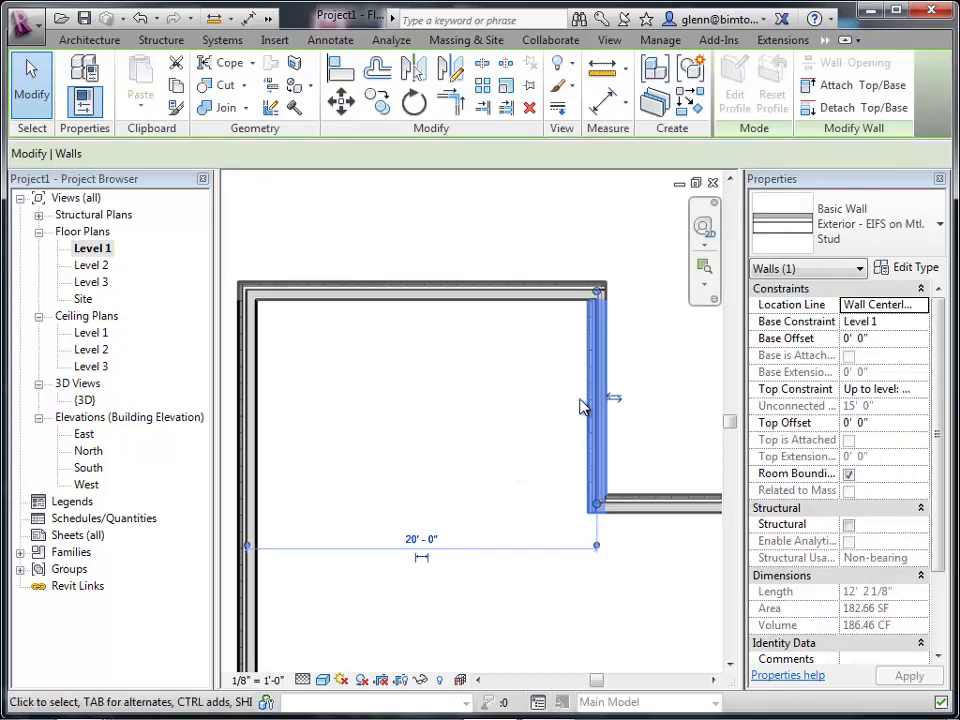
left_click(537, 421)
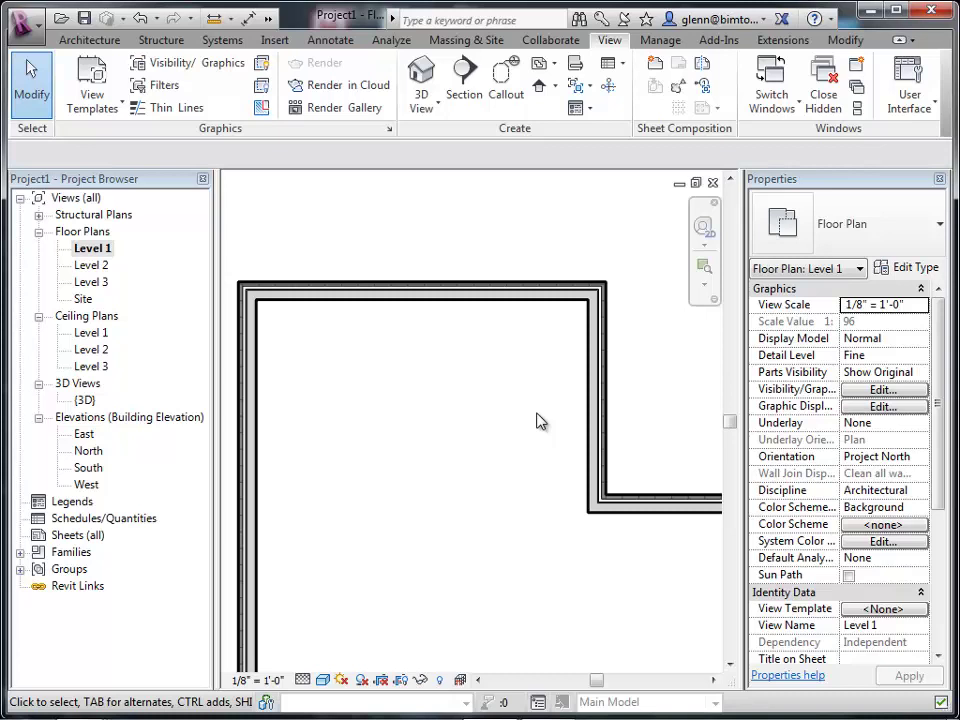
Review the type properties and layer structure of the short notch wall's Exterior - EIFS on Mtl. Stud type without changes.
scroll(537, 420, "down", 2)
key("z")
key("a")
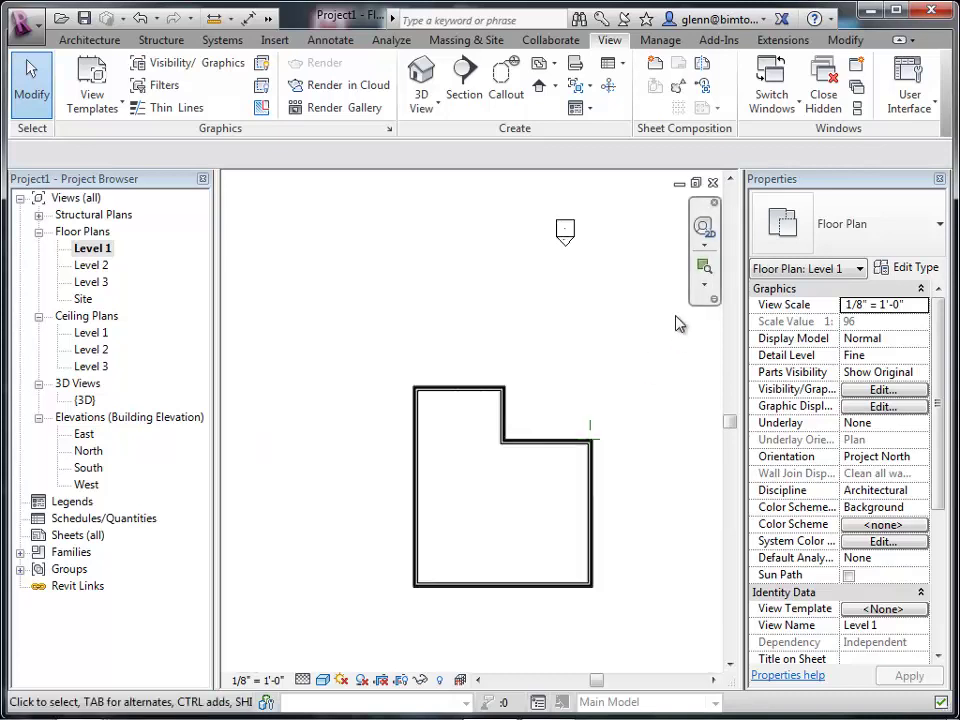
left_click(705, 268)
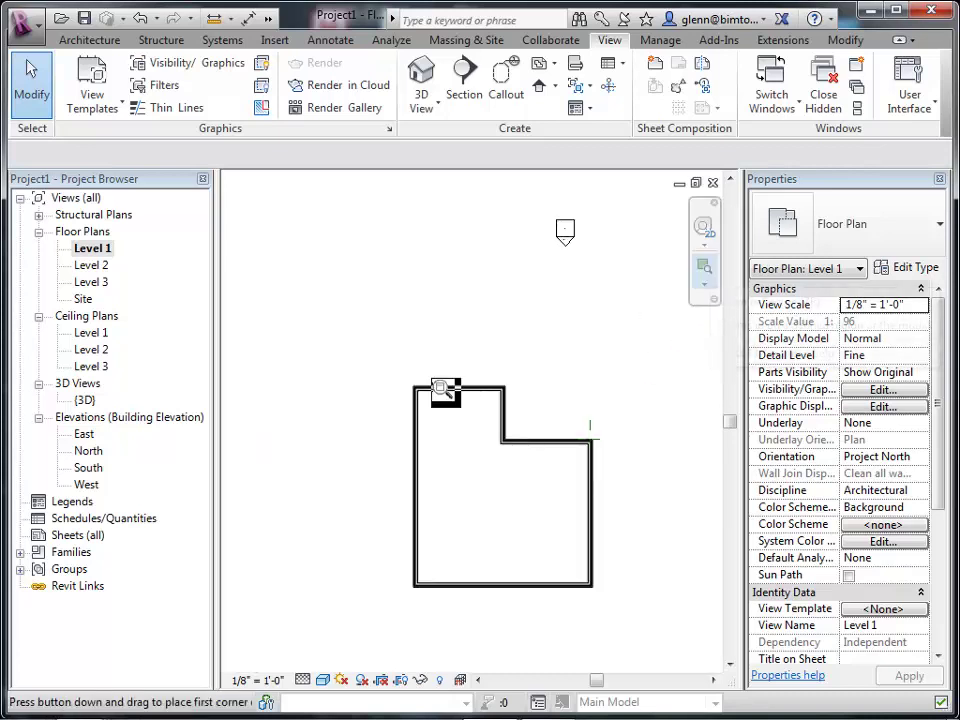
left_click_drag(398, 368, 655, 633)
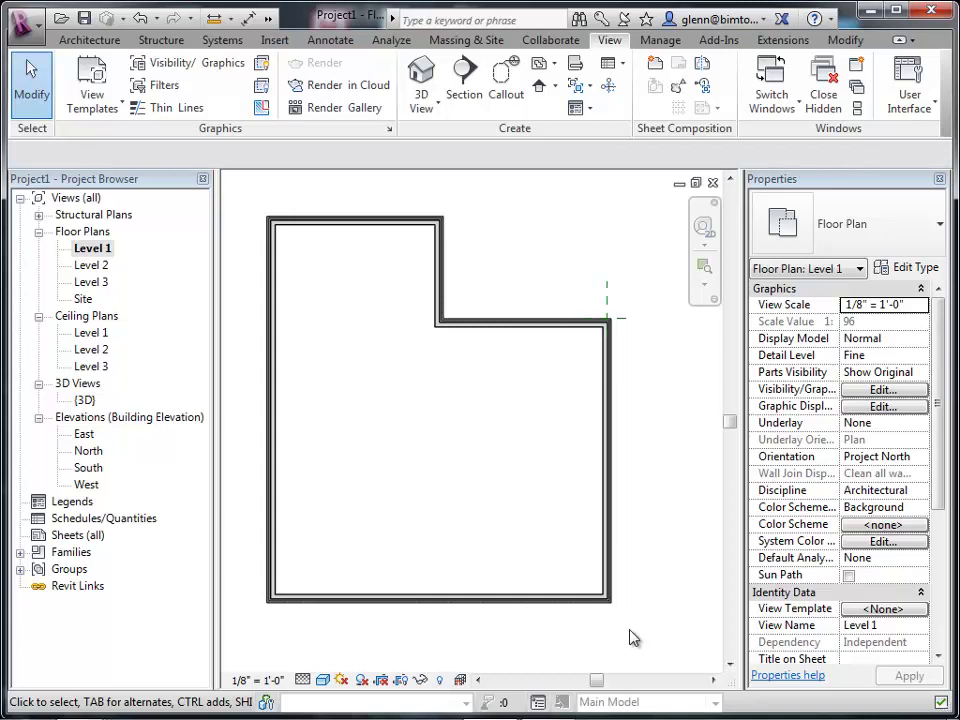
left_click(436, 287)
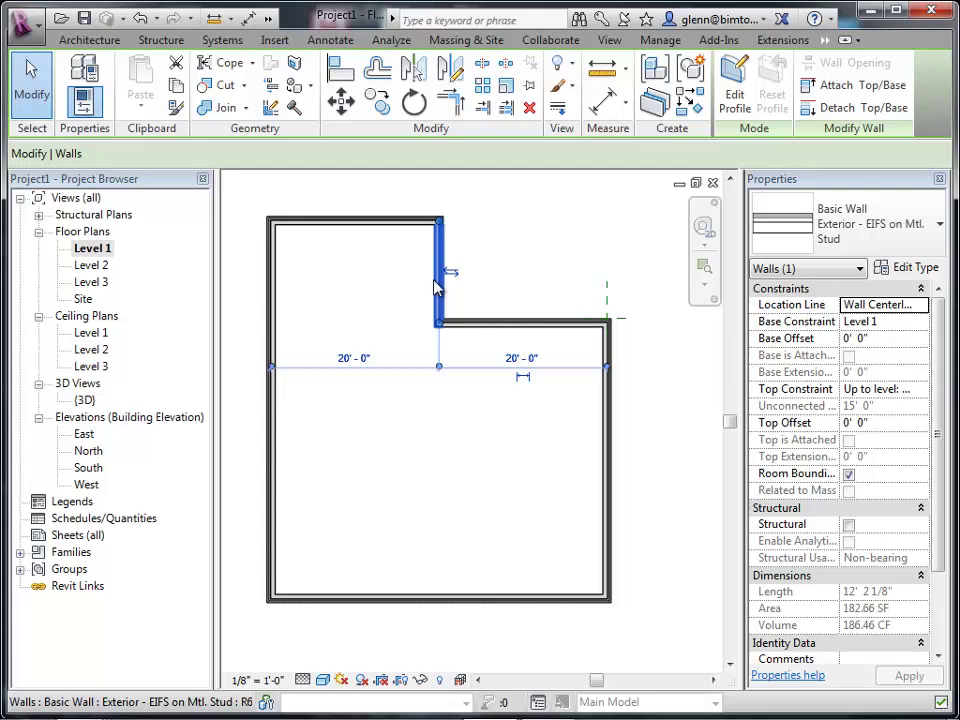
left_click(926, 269)
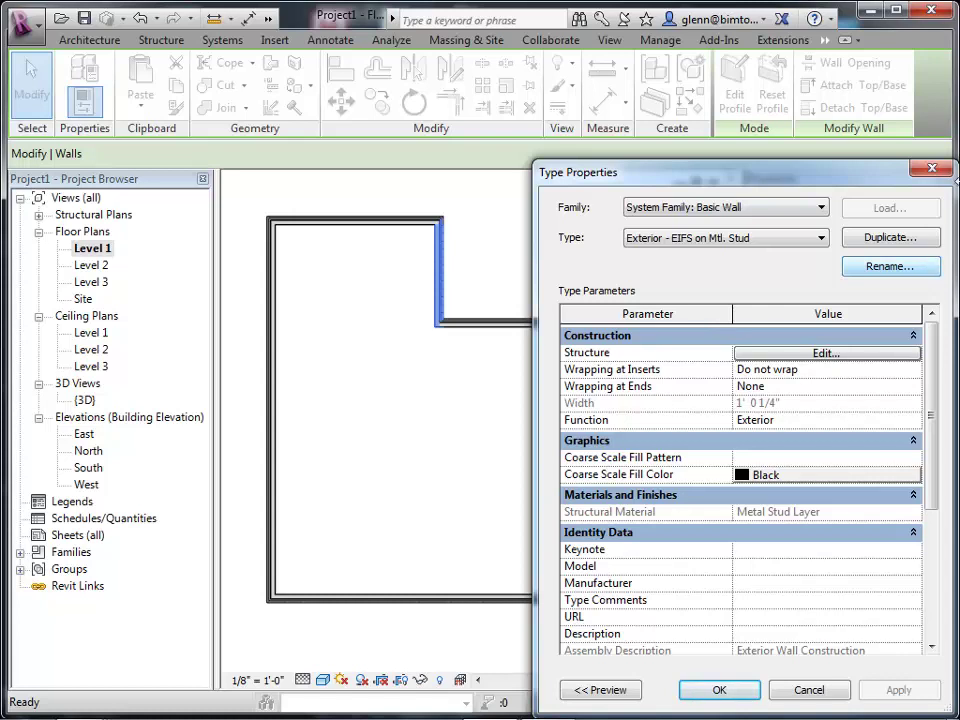
left_click(823, 355)
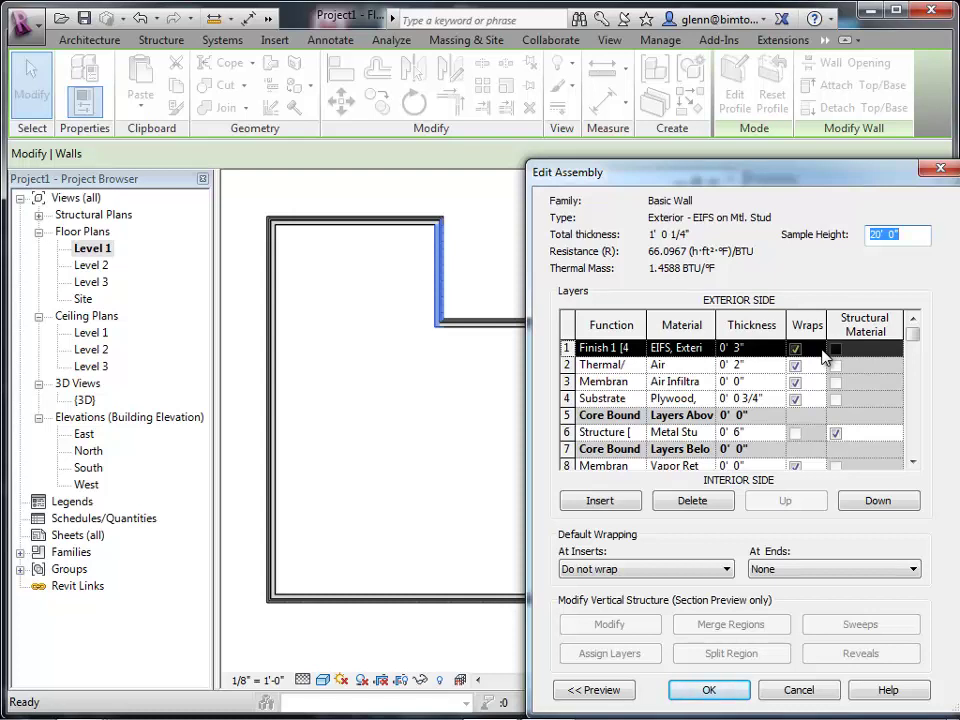
left_click(799, 693)
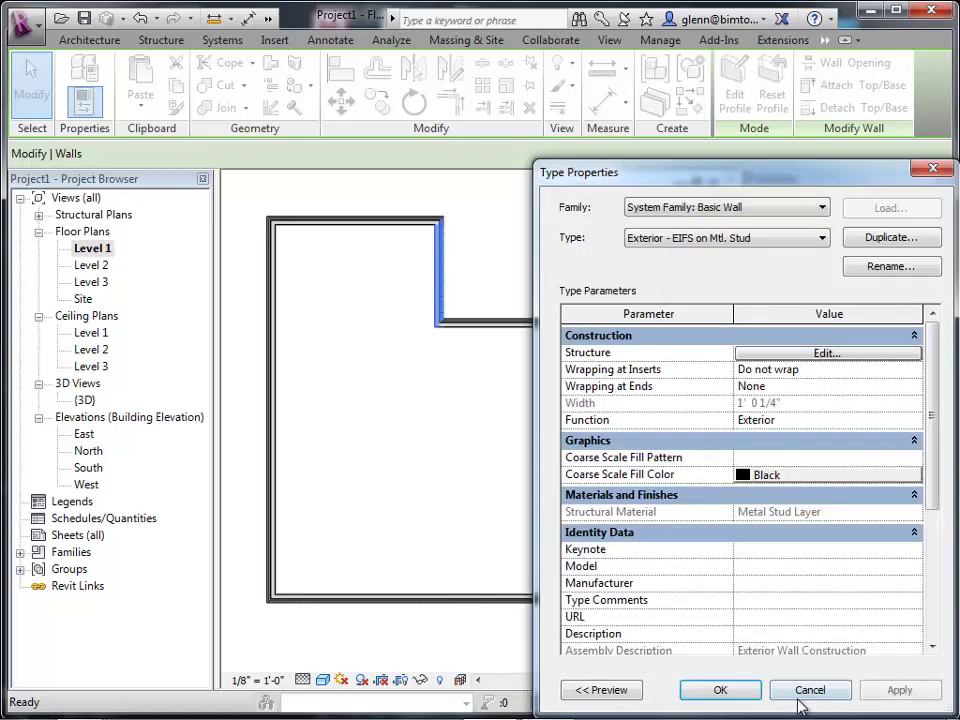
left_click(806, 691)
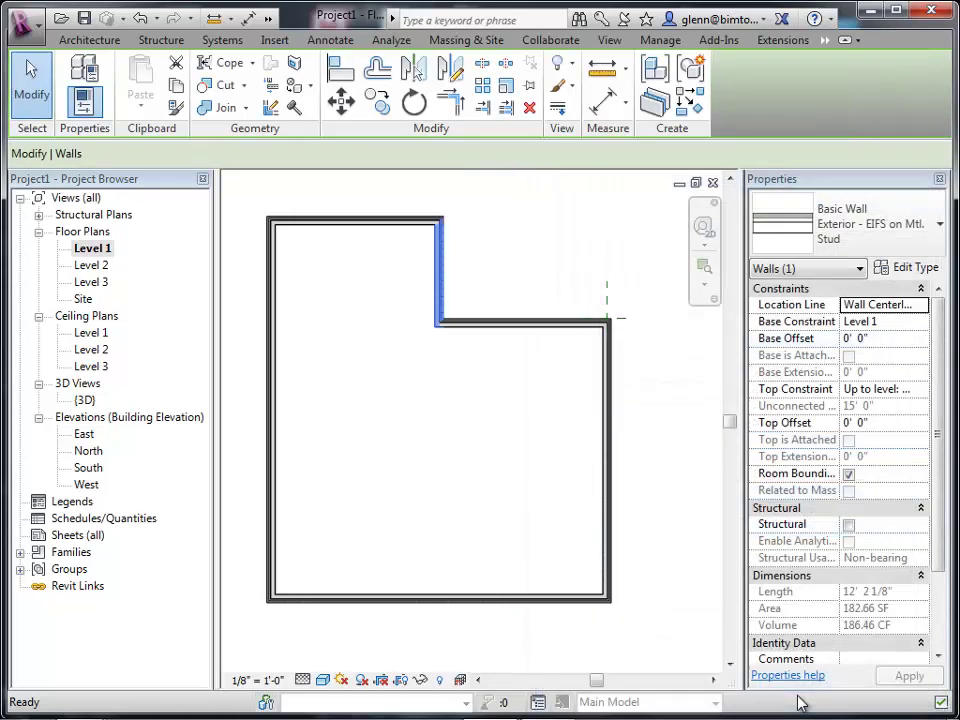
Change the short notch wall to the Exterior - CMU on Mtl. Stud type.
left_click(877, 237)
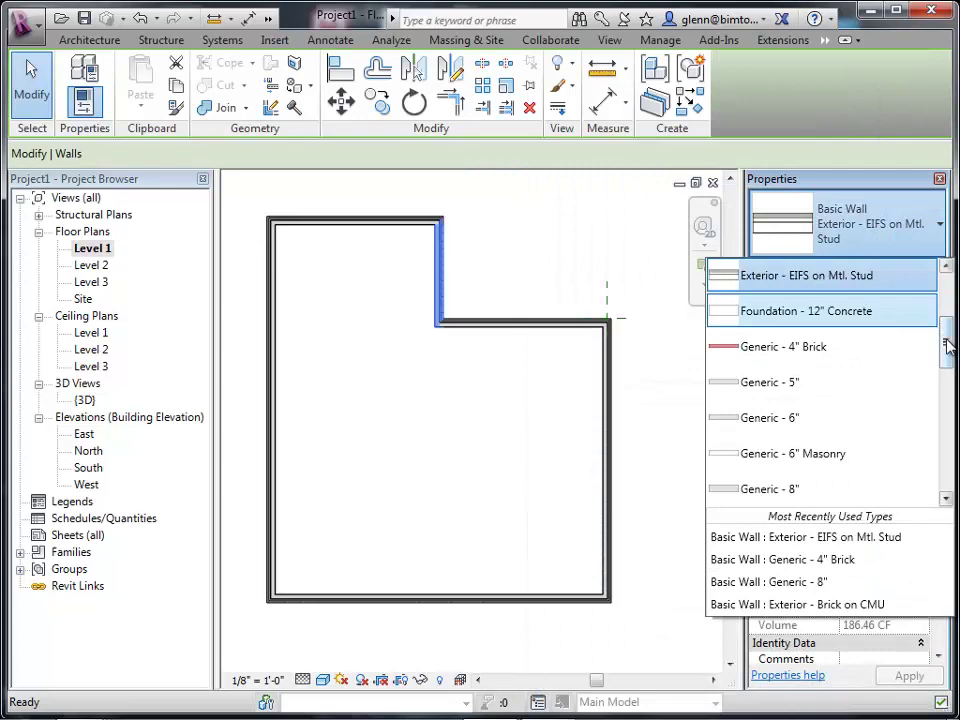
left_click_drag(945, 350, 935, 290)
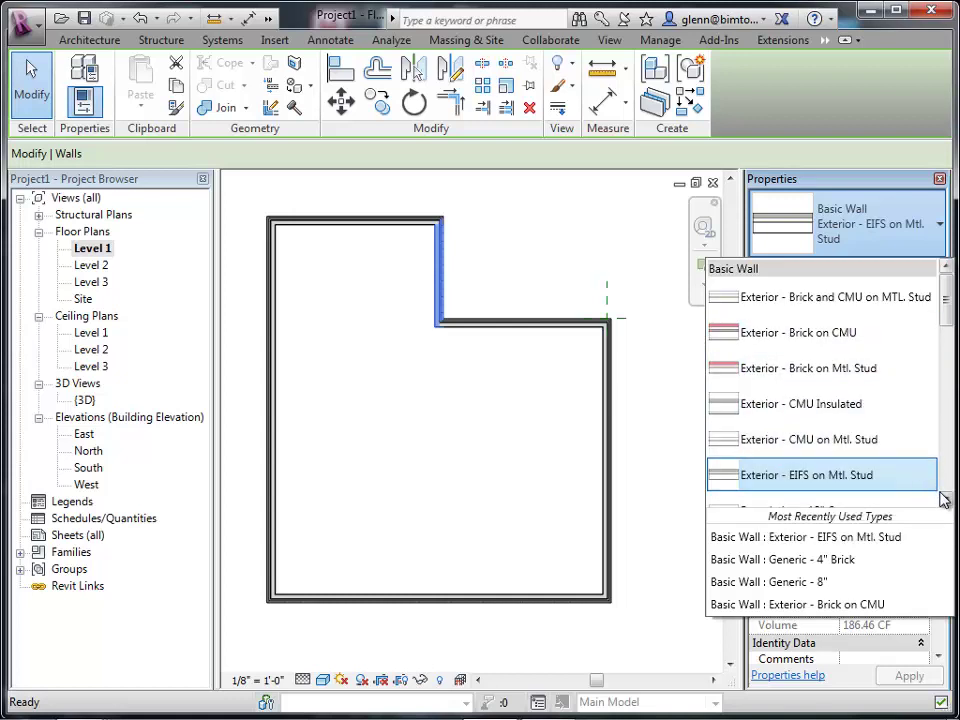
left_click_drag(946, 305, 946, 340)
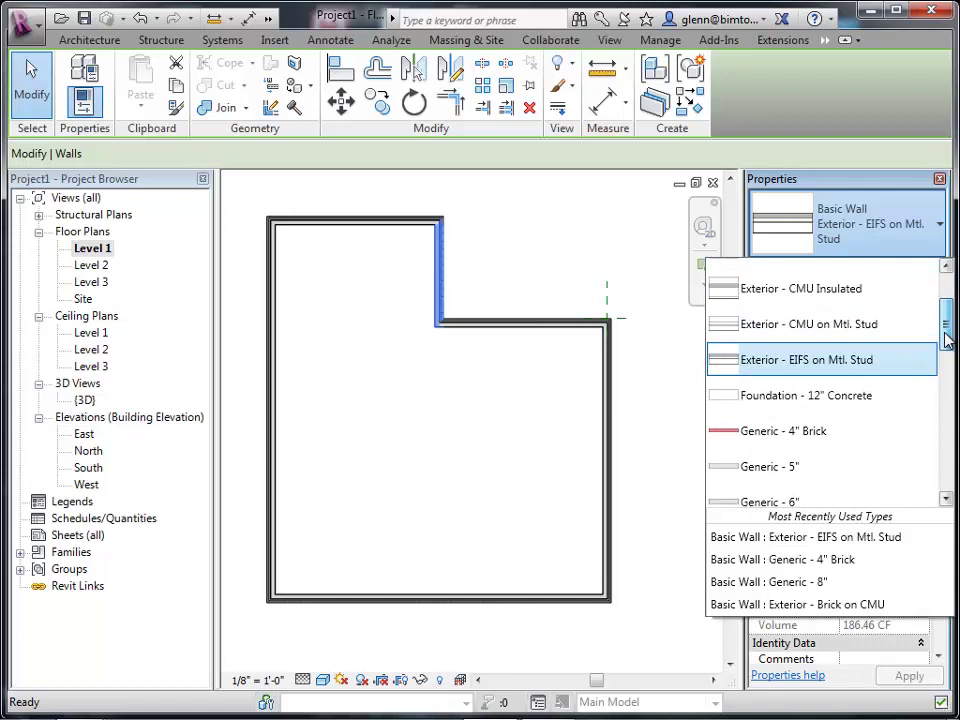
left_click(843, 324)
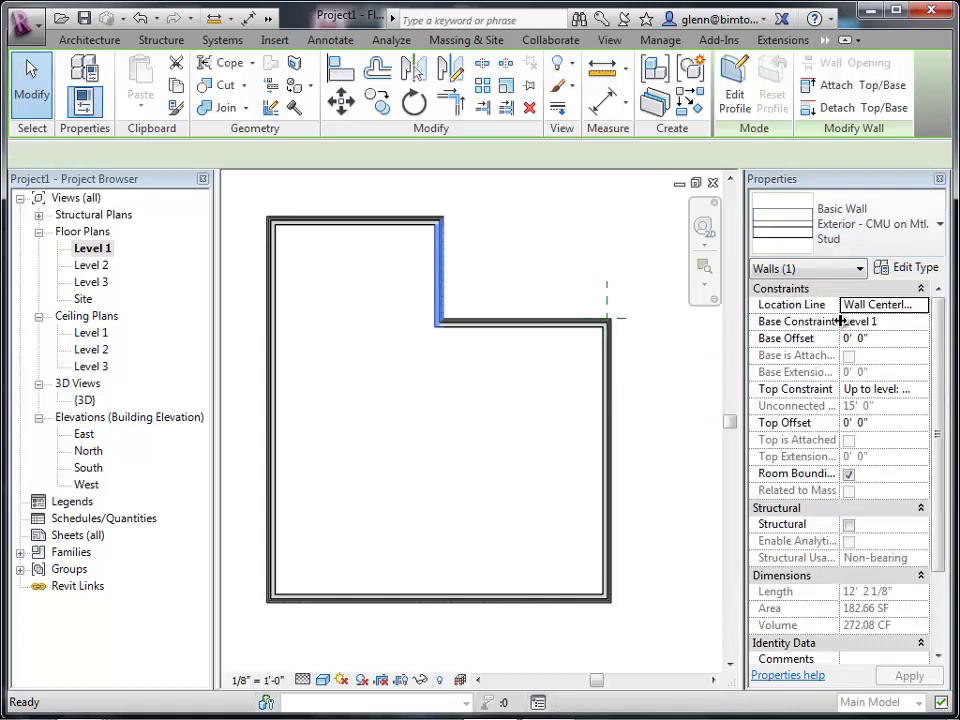
Examine the layers of the Exterior - CMU on Mtl. Stud type and its structure layer's material, leaving the material unchanged.
left_click(916, 272)
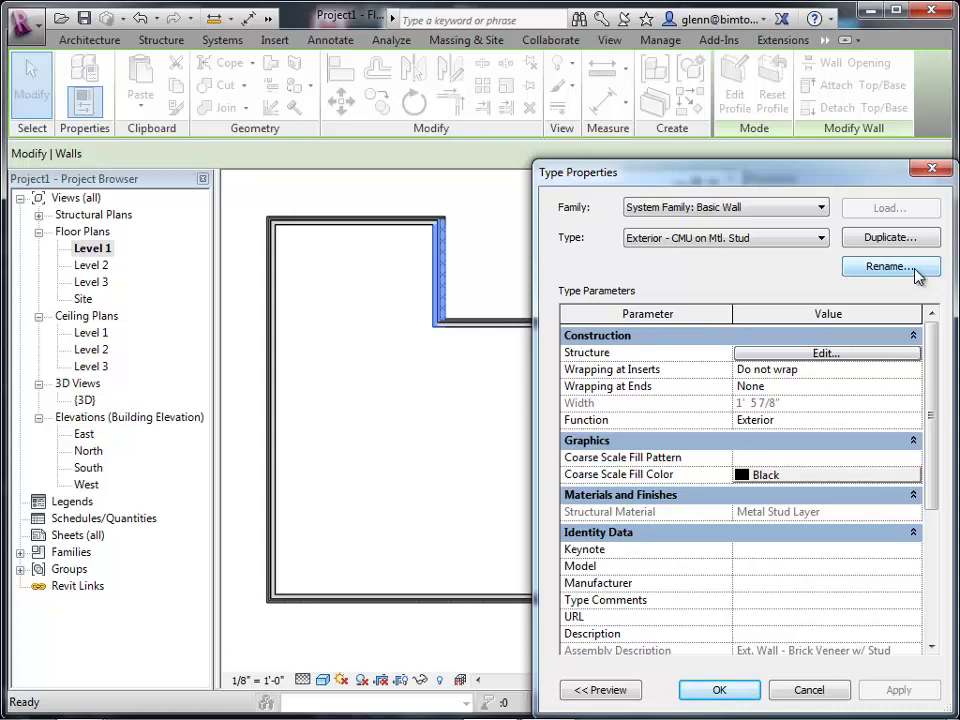
left_click(826, 353)
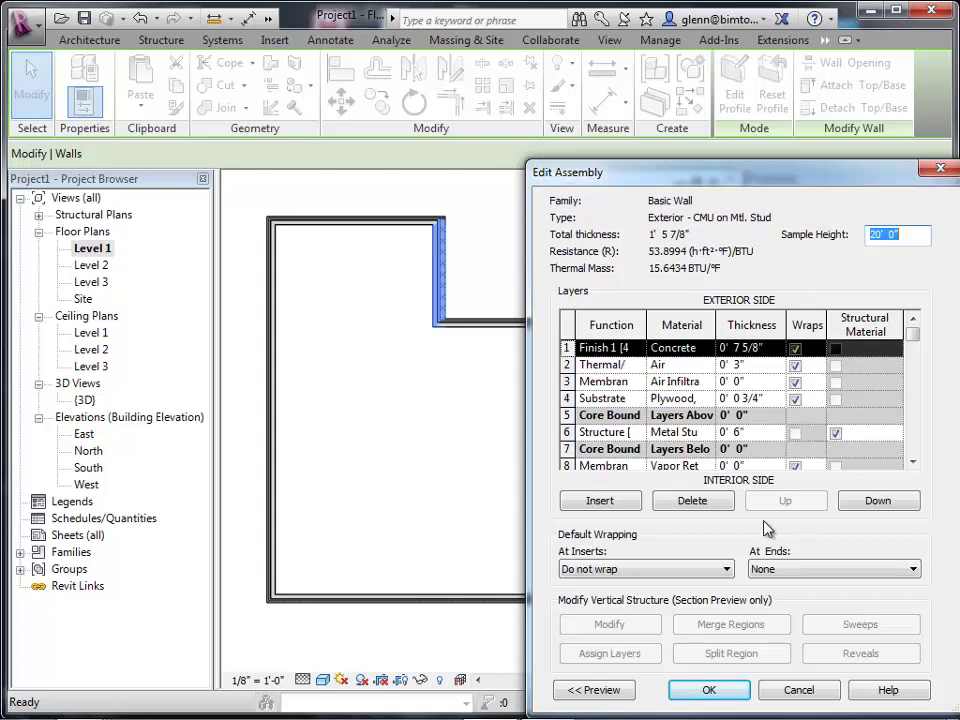
left_click(710, 433)
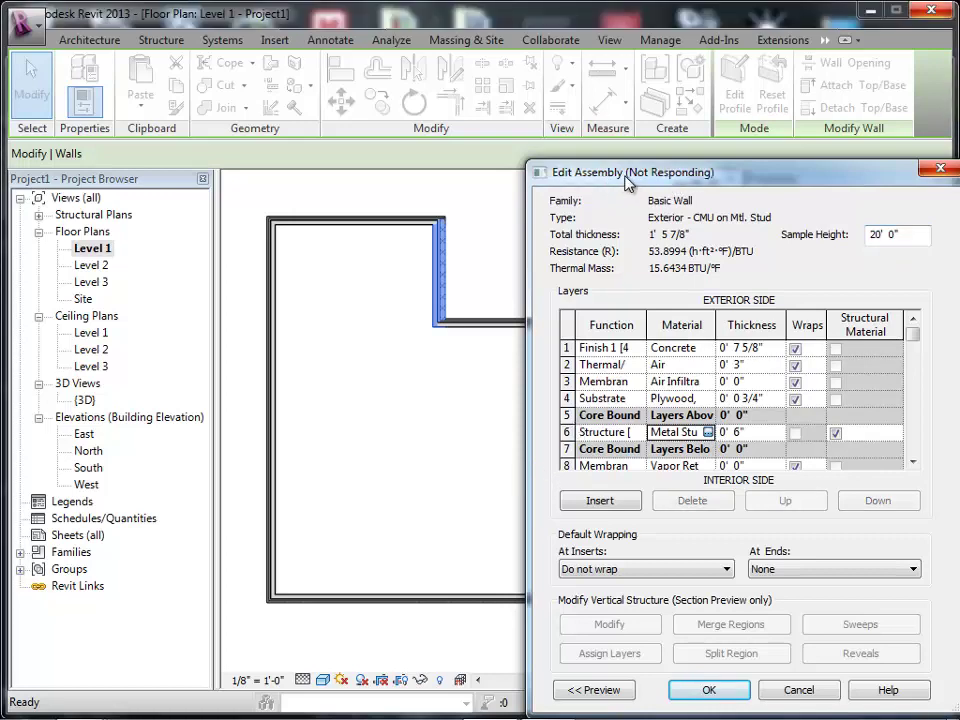
left_click_drag(628, 181, 514, 176)
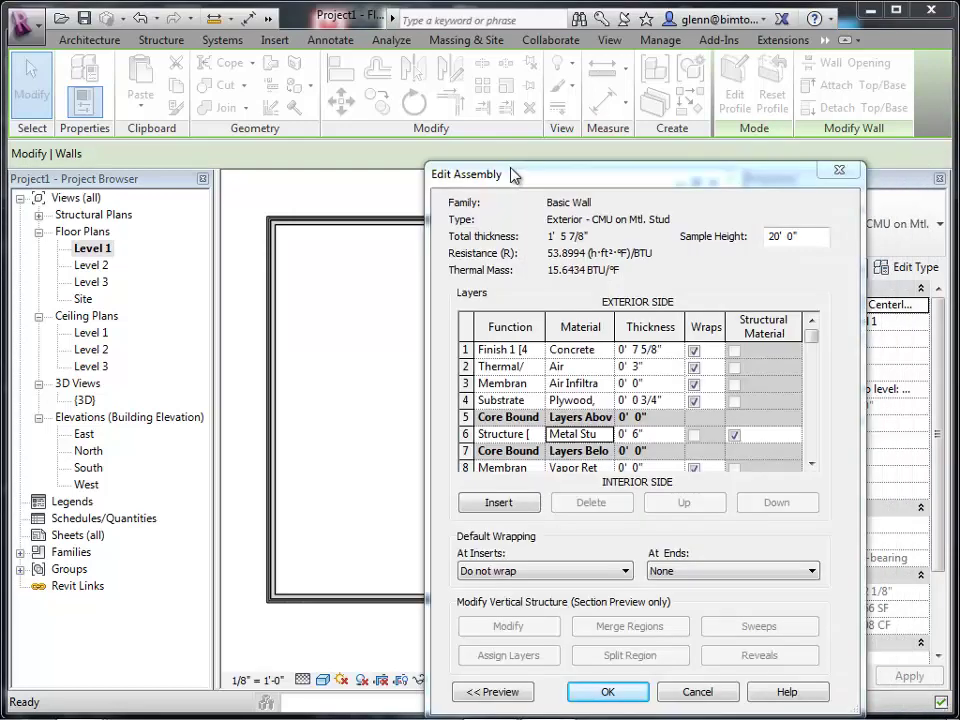
left_click(603, 440)
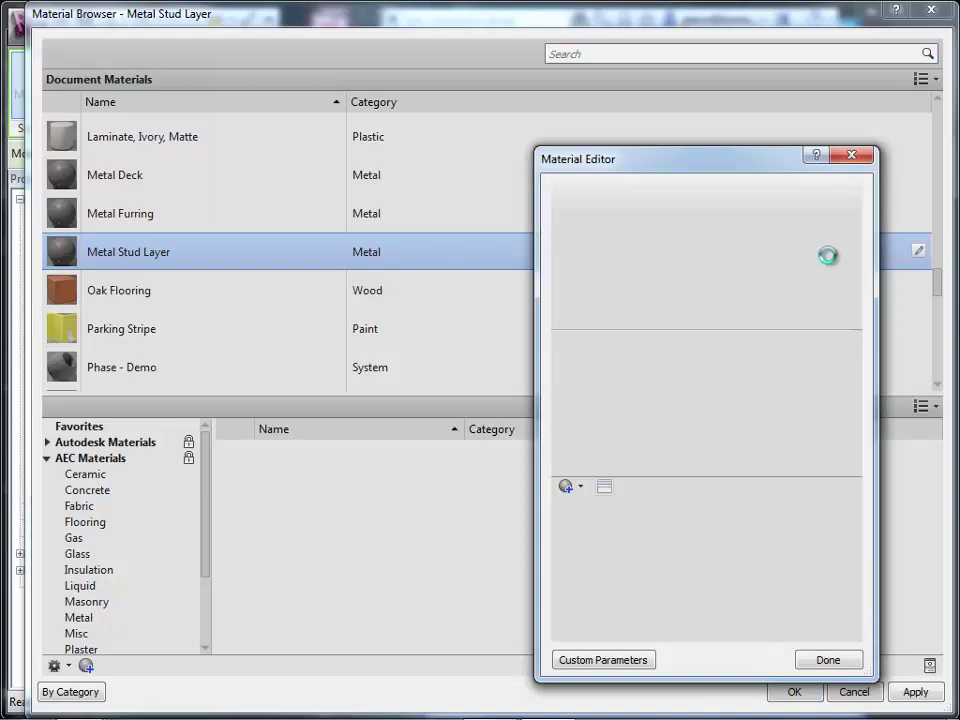
left_click(850, 665)
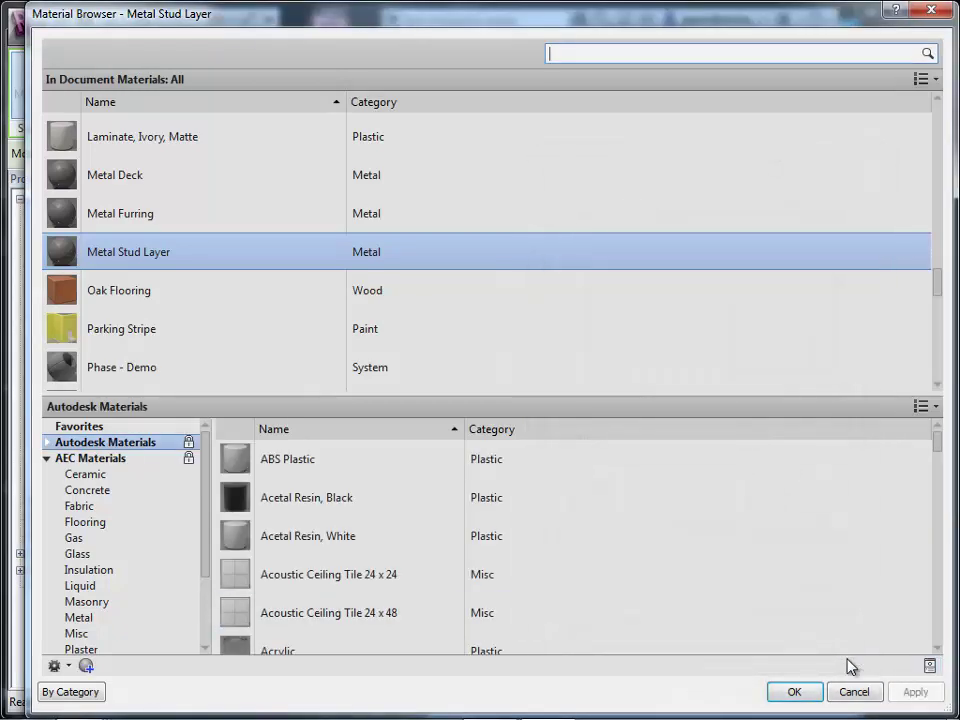
left_click(849, 692)
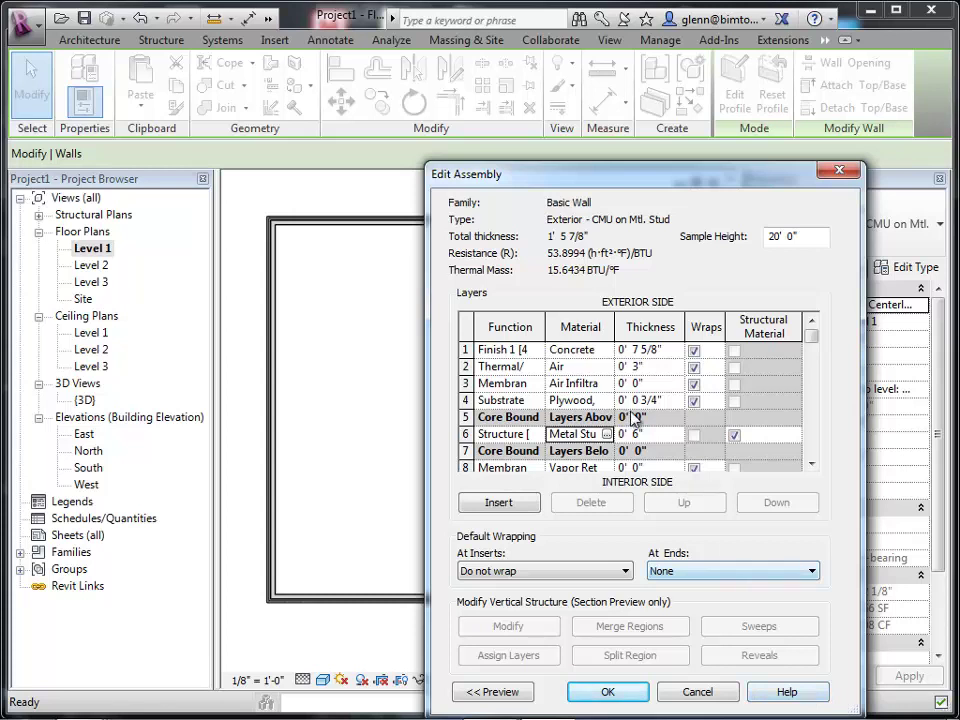
Try a thickness of 0' 5 1/2" for the metal stud structure layer and discard the assembly edits.
left_click(652, 435)
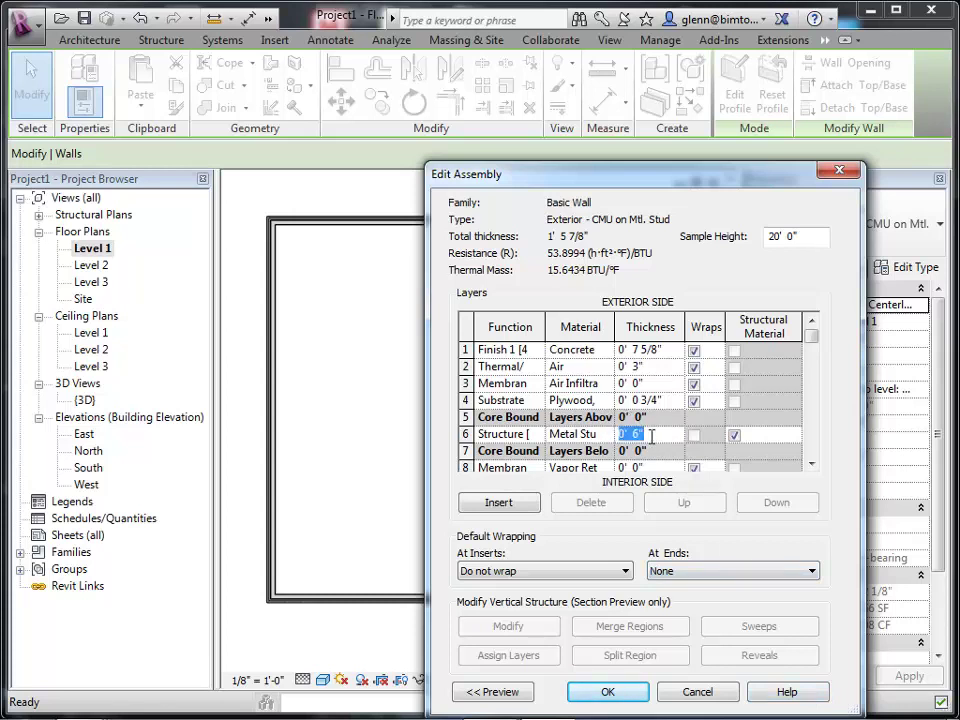
type("0 5.5")
key("Tab")
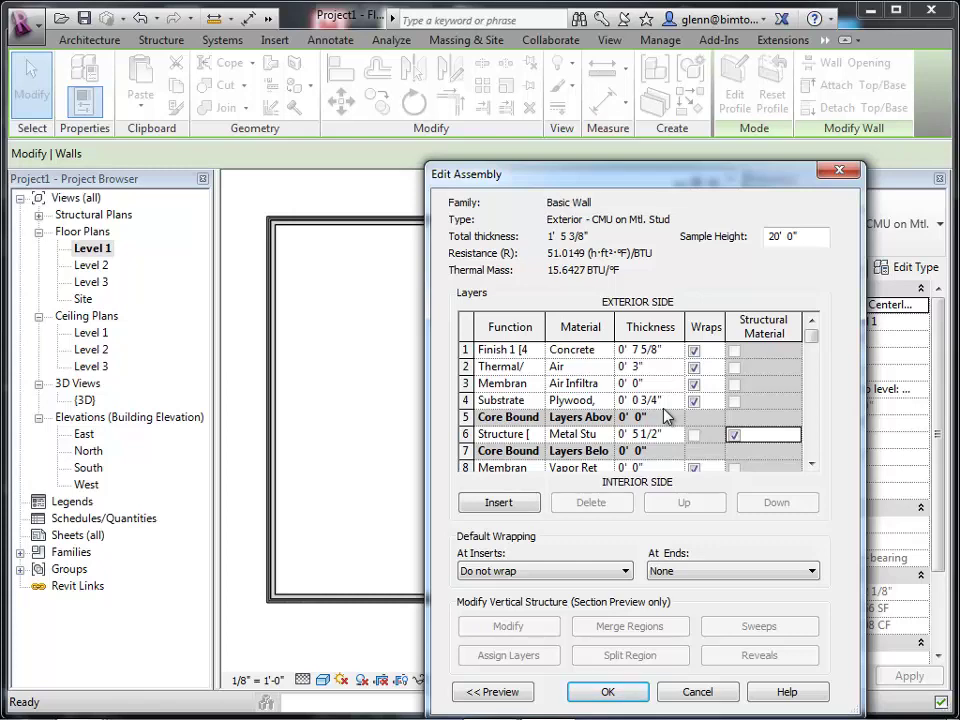
left_click(697, 691)
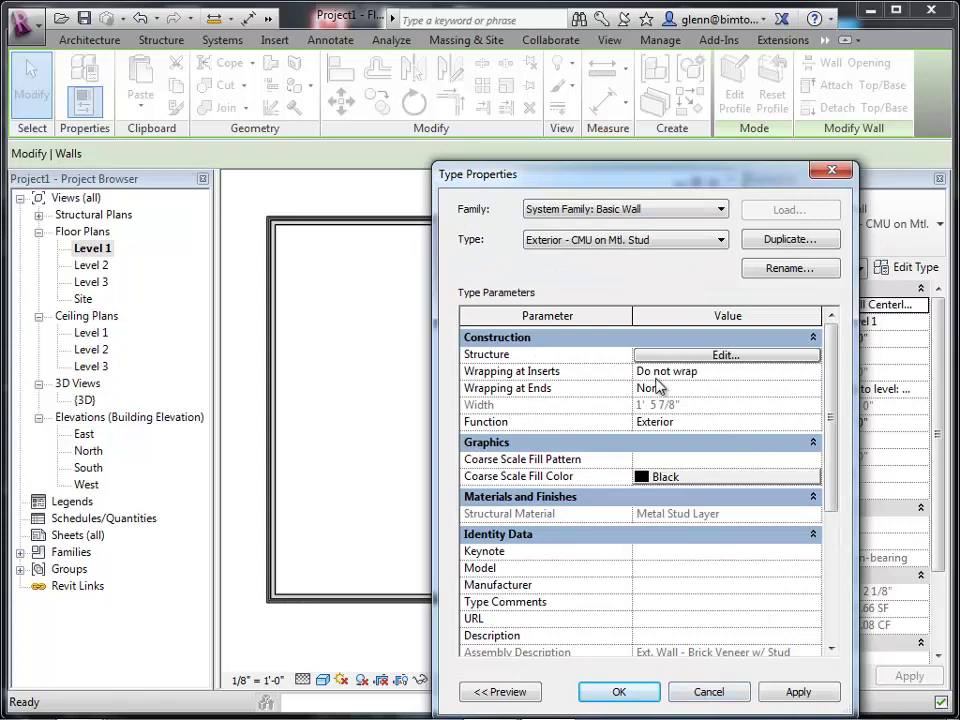
Duplicate the Exterior - CMU on Mtl. Stud wall type under the name 2x6 Studs + Stucco.
left_click(776, 240)
type("2")
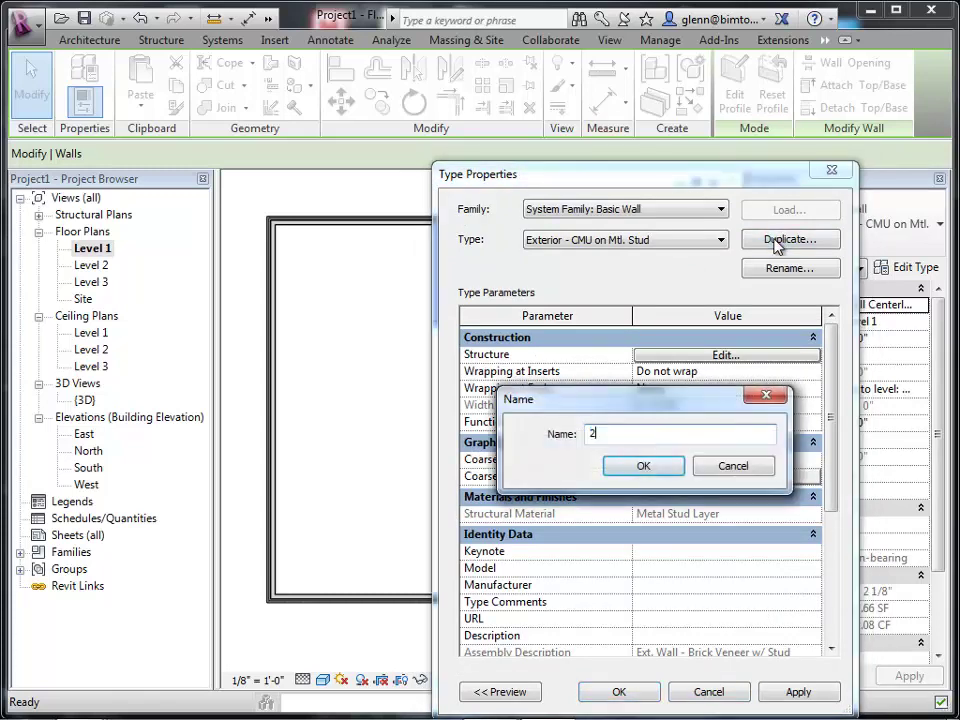
type("x6 zdy")
key("BackSpace")
key("BackSpace")
key("BackSpace")
type("Syu")
key("BackSpace")
key("BackSpace")
type("tuds ")
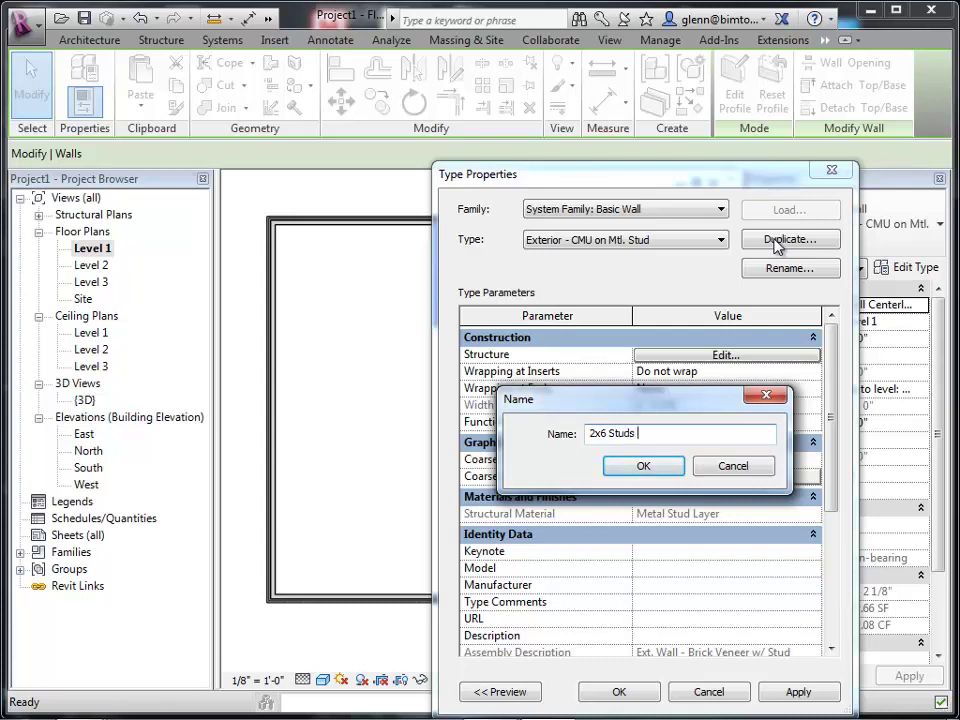
type("+ Stucco")
left_click(645, 469)
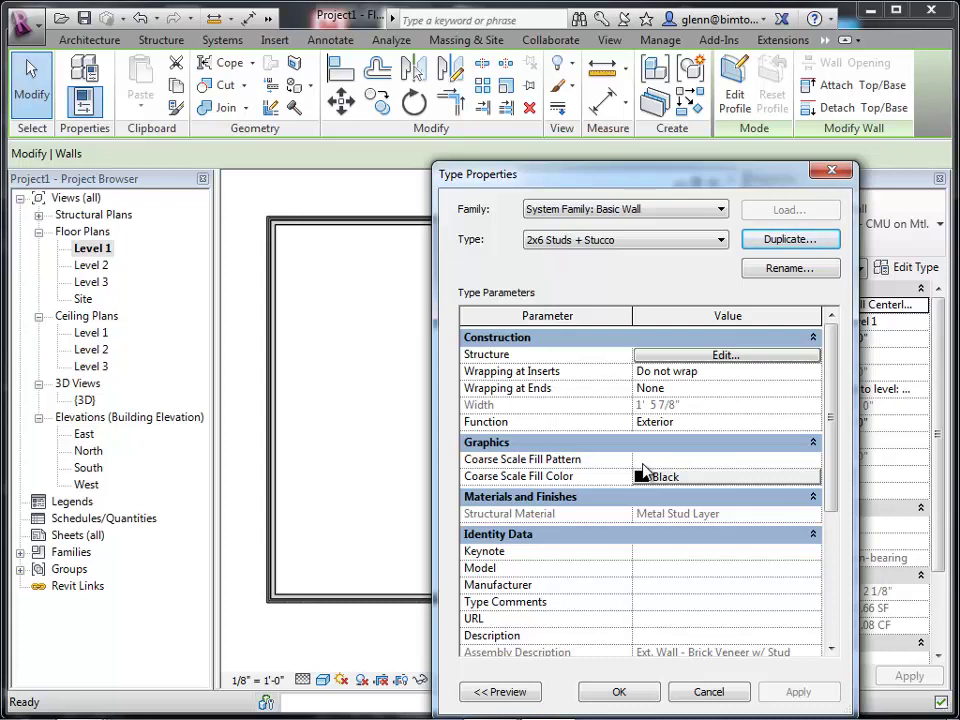
Set the structure layer of the 2x6 Studs + Stucco wall type to a thickness of 0' 5 1/2".
left_click(679, 362)
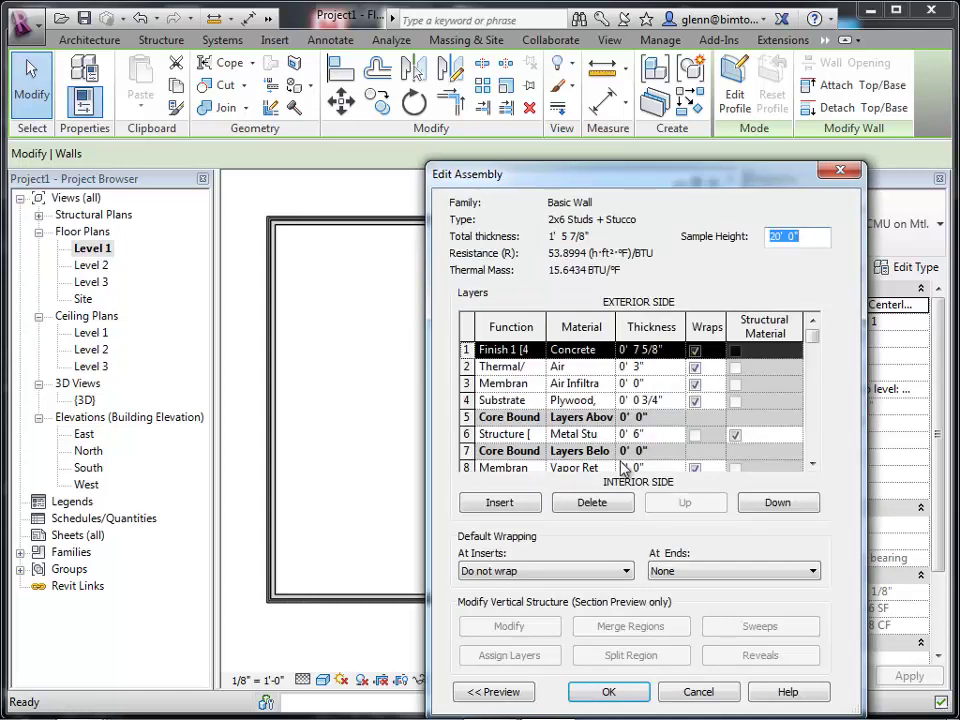
left_click(663, 434)
type("0 5.56")
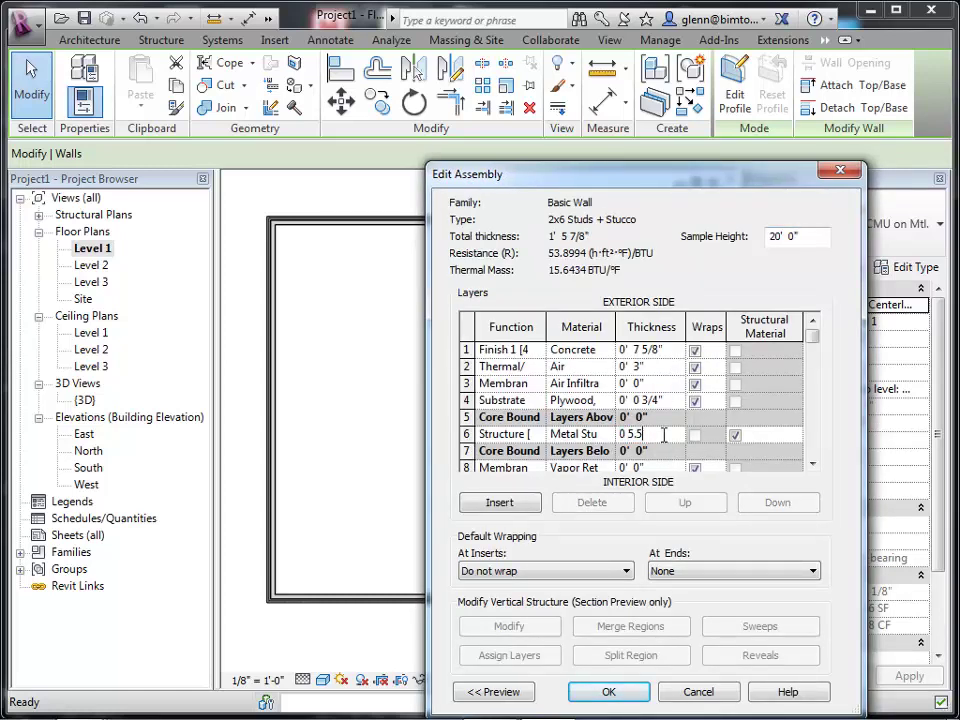
key("Tab")
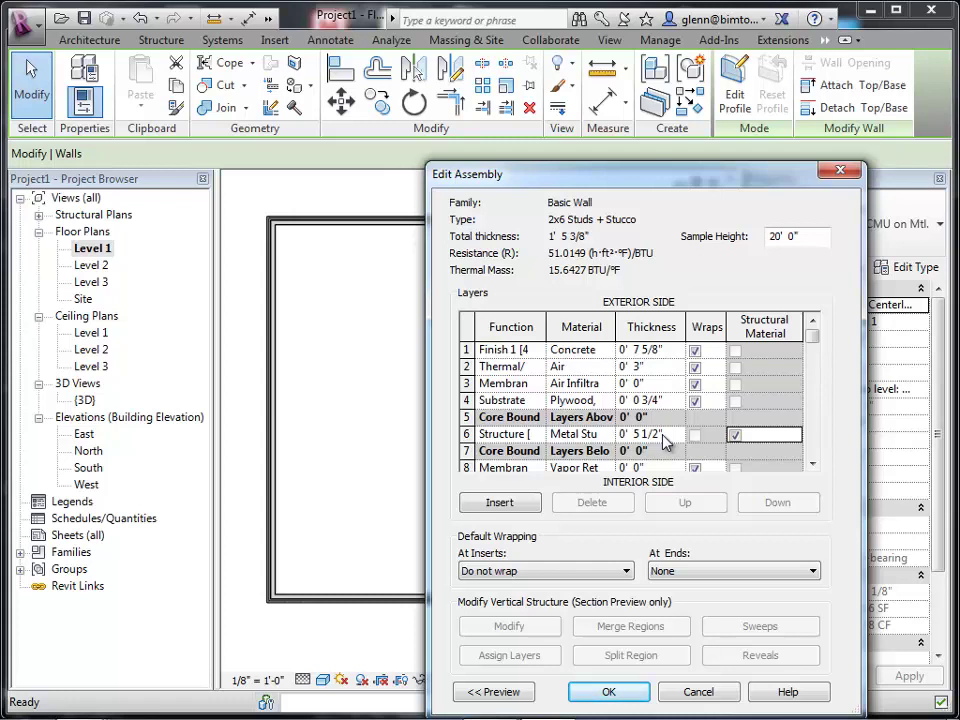
Browse the project's materials for a replacement for the structure layer's Metal Stud Layer material.
left_click(603, 437)
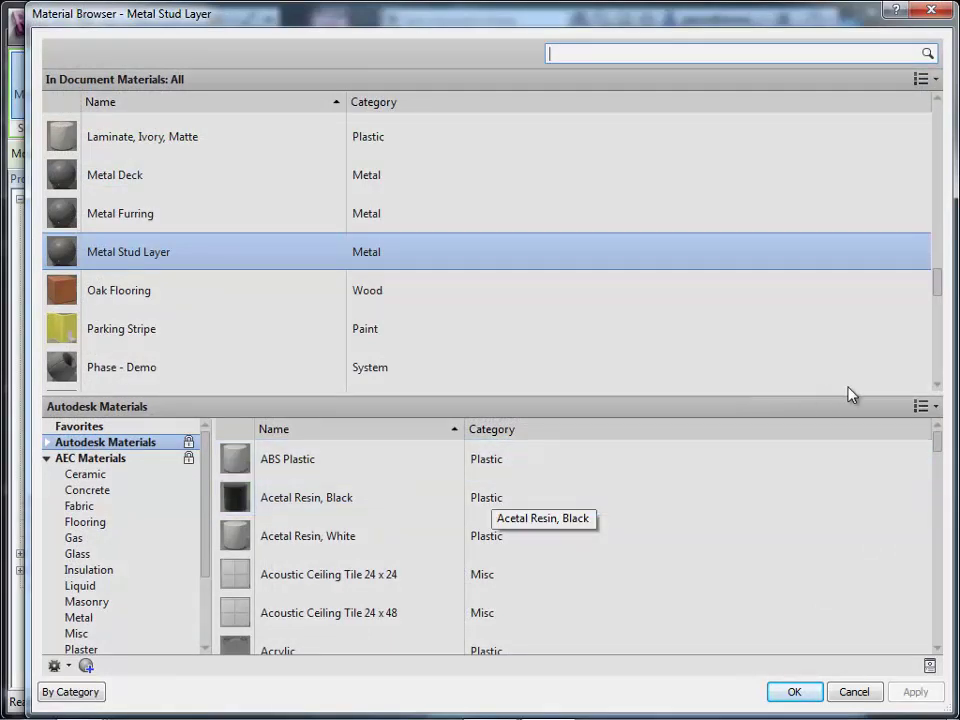
scroll(900, 375, "down", 1)
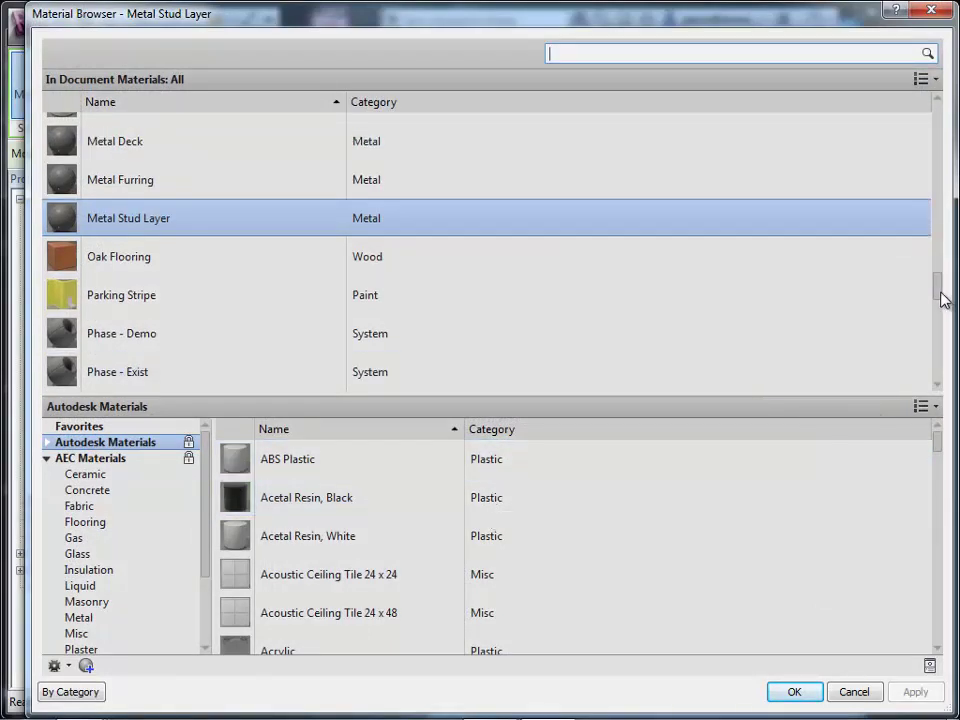
left_click_drag(944, 298, 939, 272)
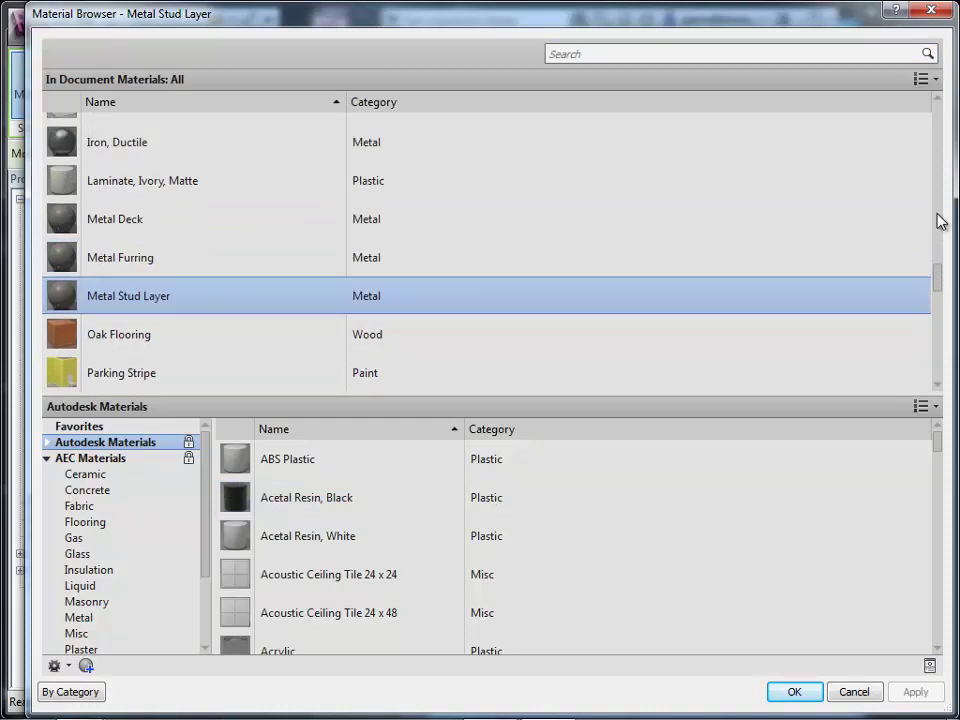
scroll(941, 221, "up", 5)
scroll(939, 236, "up", 10)
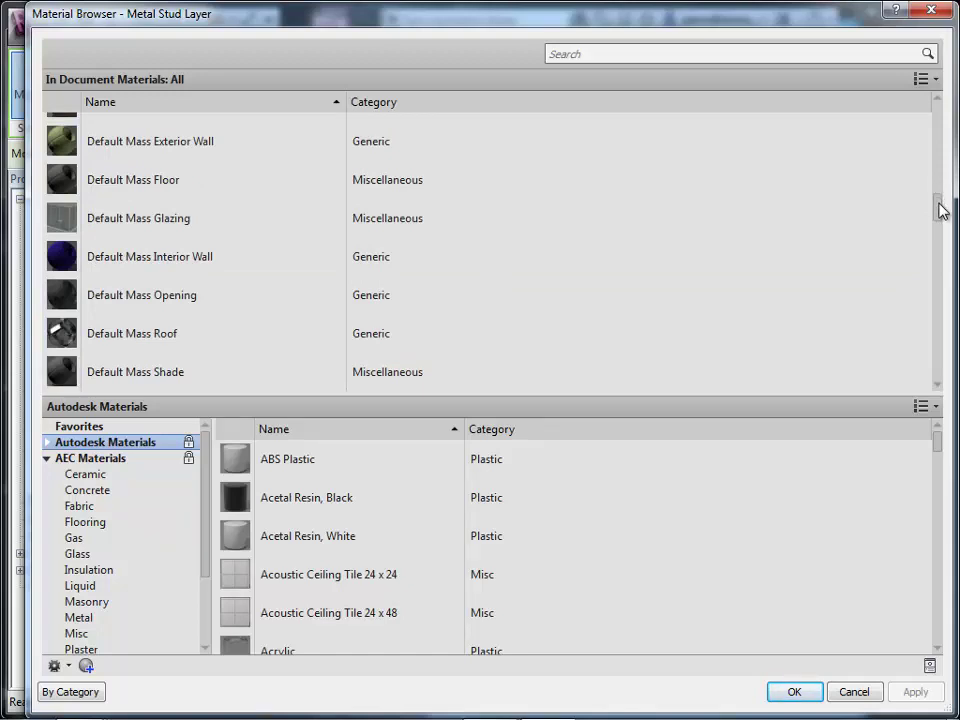
left_click_drag(940, 210, 941, 364)
scroll(926, 285, "up", 20)
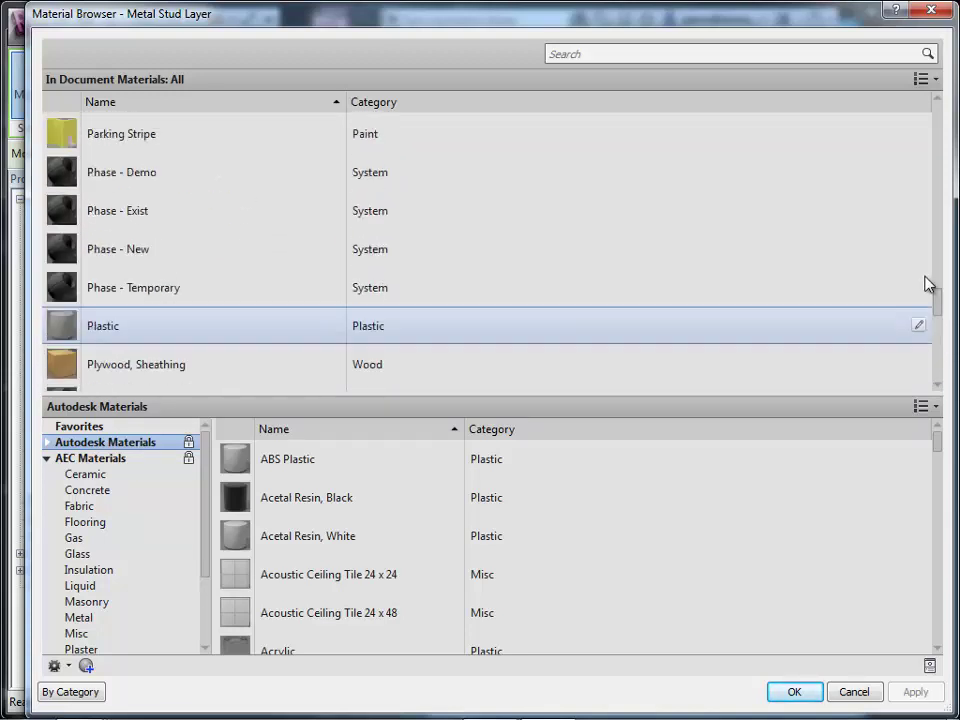
scroll(878, 93, "up", 3)
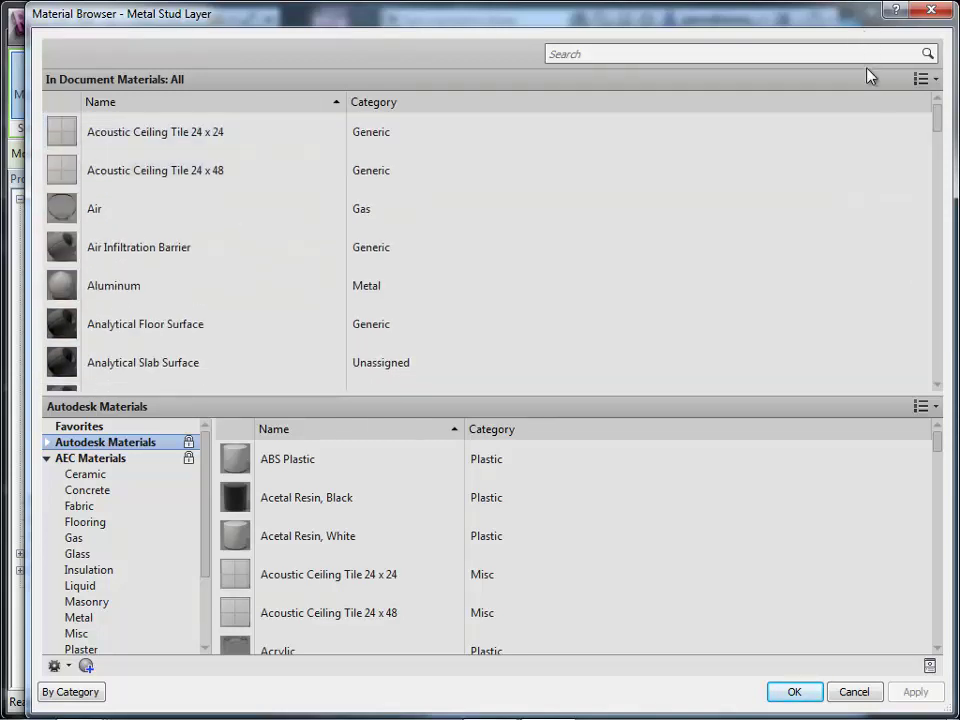
scroll(876, 140, "down", 4)
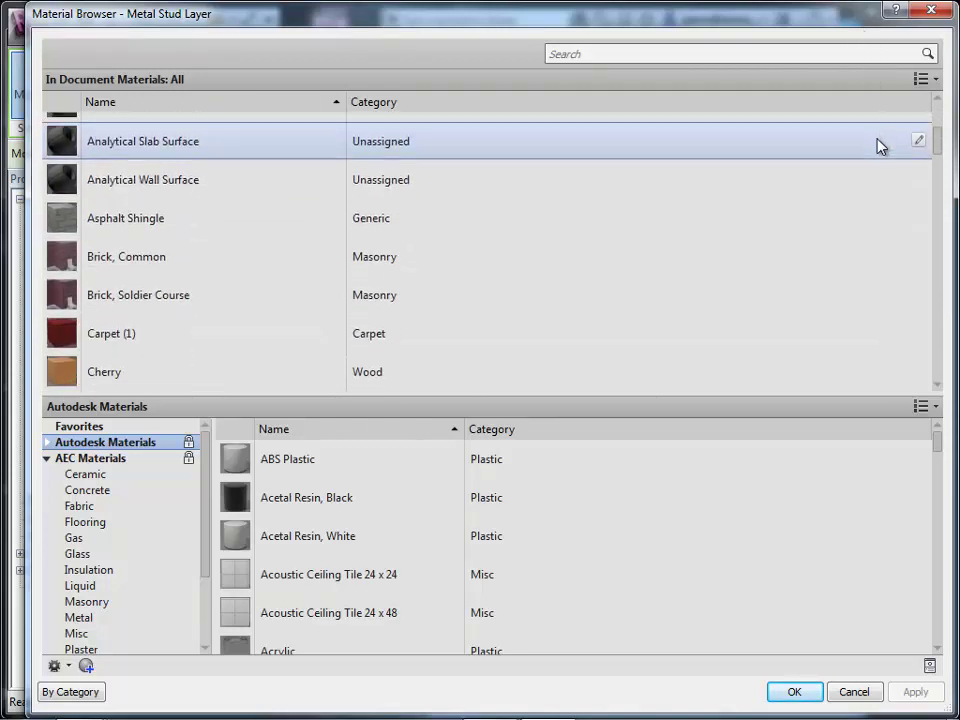
scroll(878, 175, "down", 5)
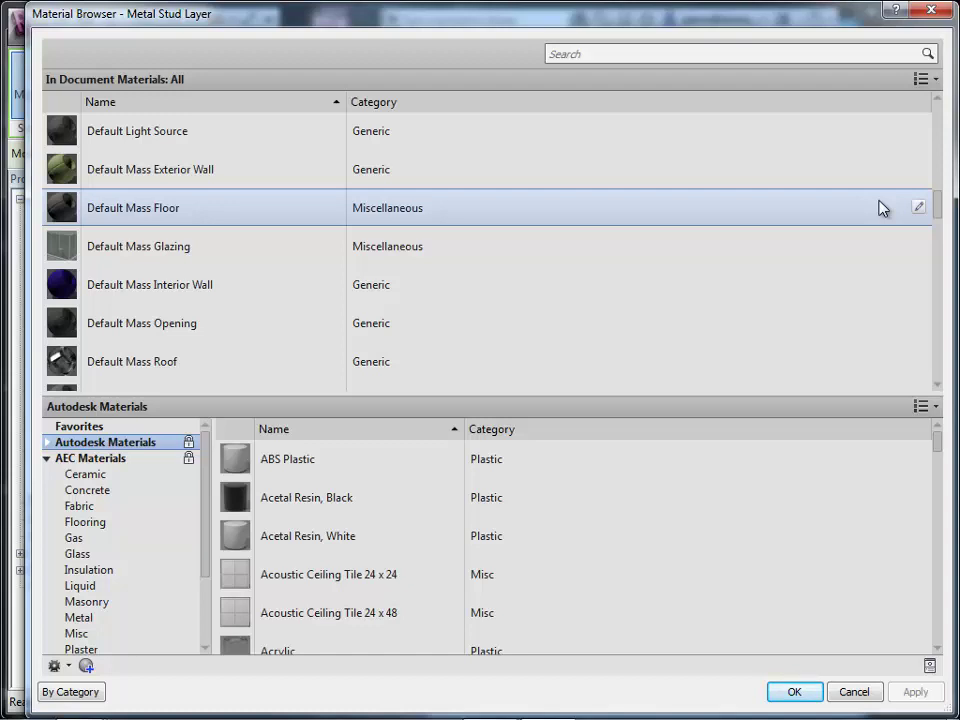
scroll(782, 386, "down", 1)
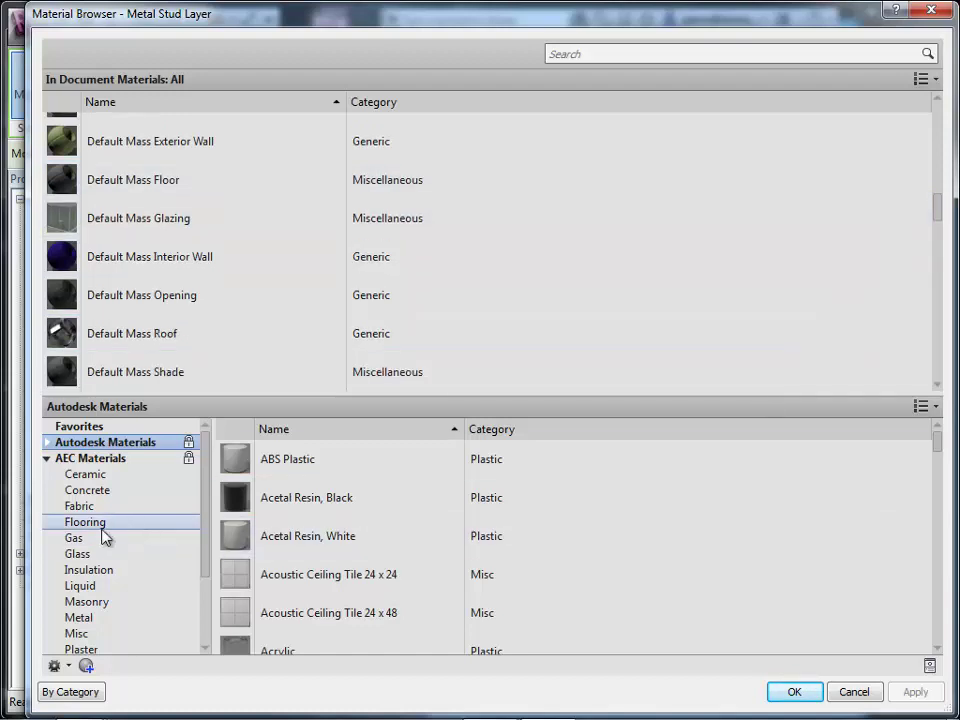
Add Fiberglass Batt from the AEC insulation materials to the project, replacing the existing appearance of the same name.
left_click(86, 576)
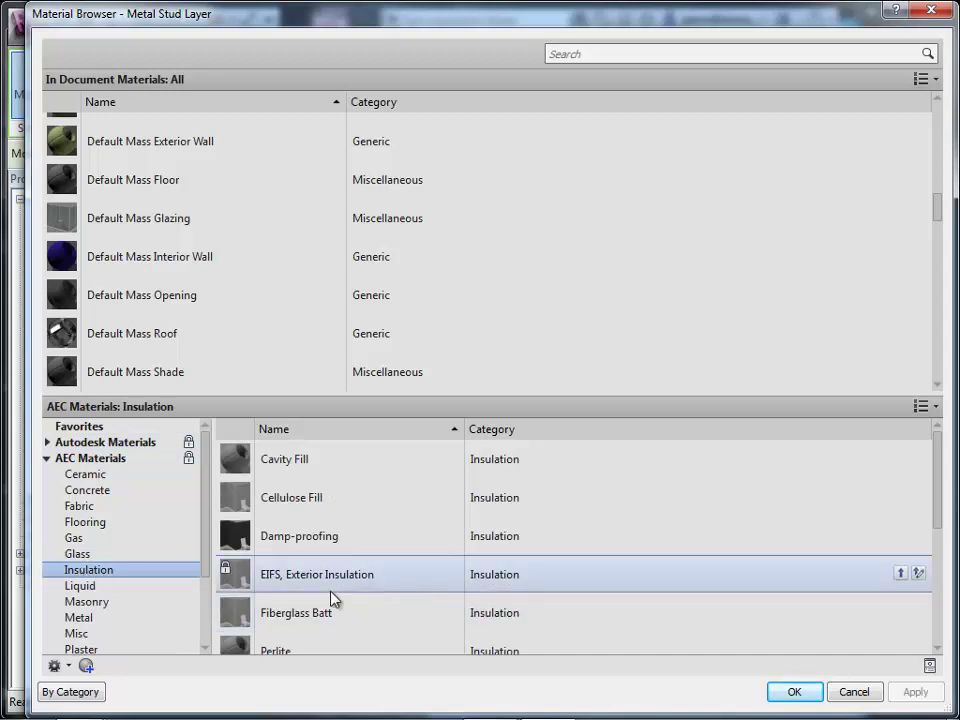
double_click(300, 621)
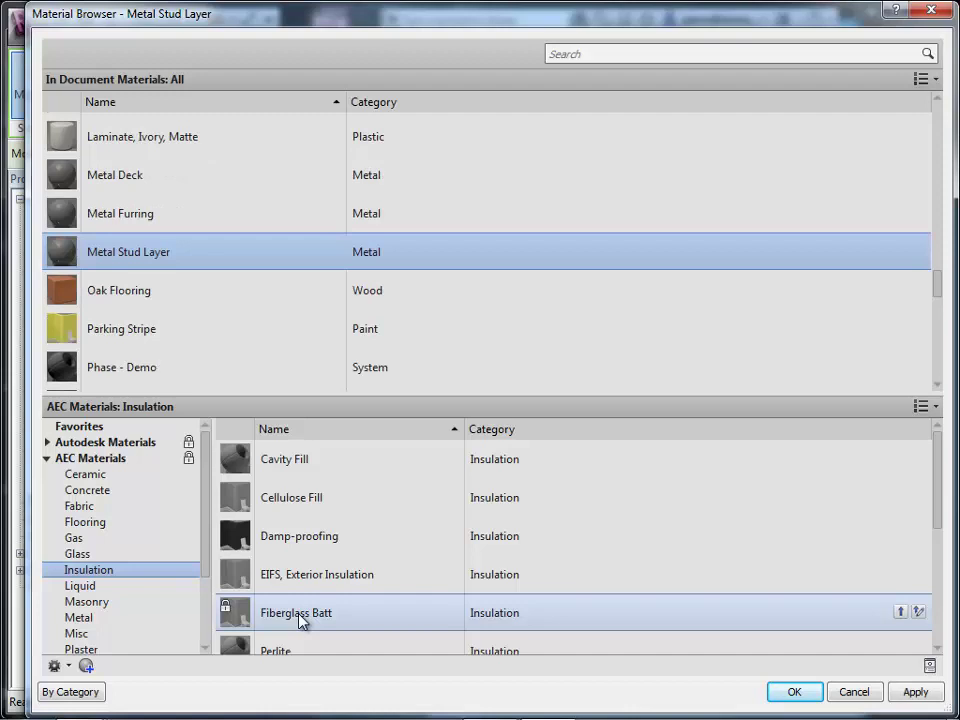
scroll(600, 640, "down", 1)
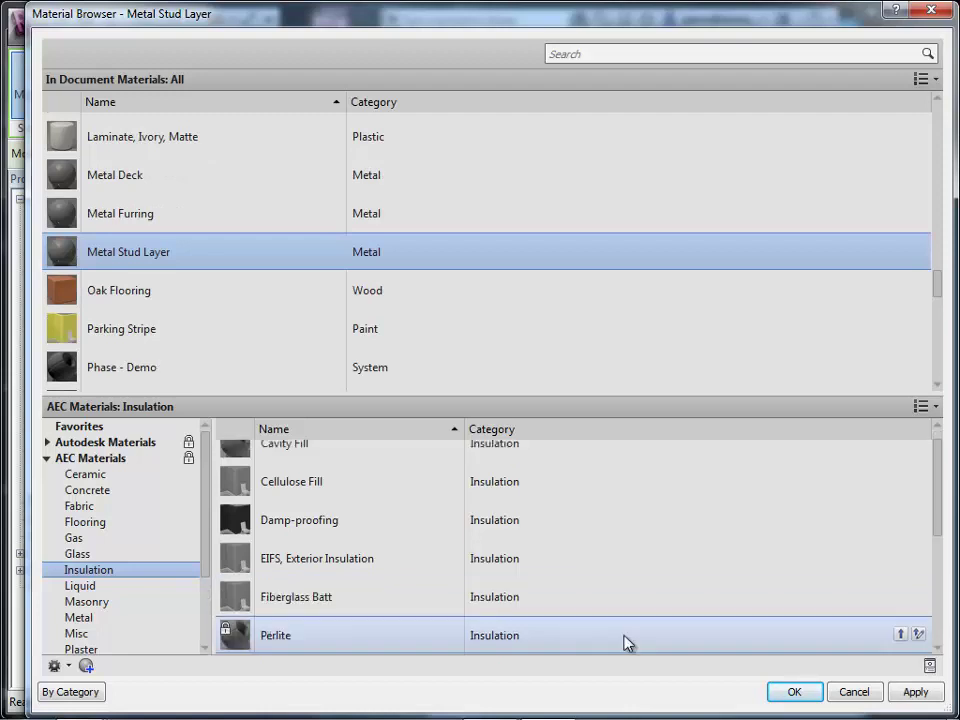
double_click(340, 597)
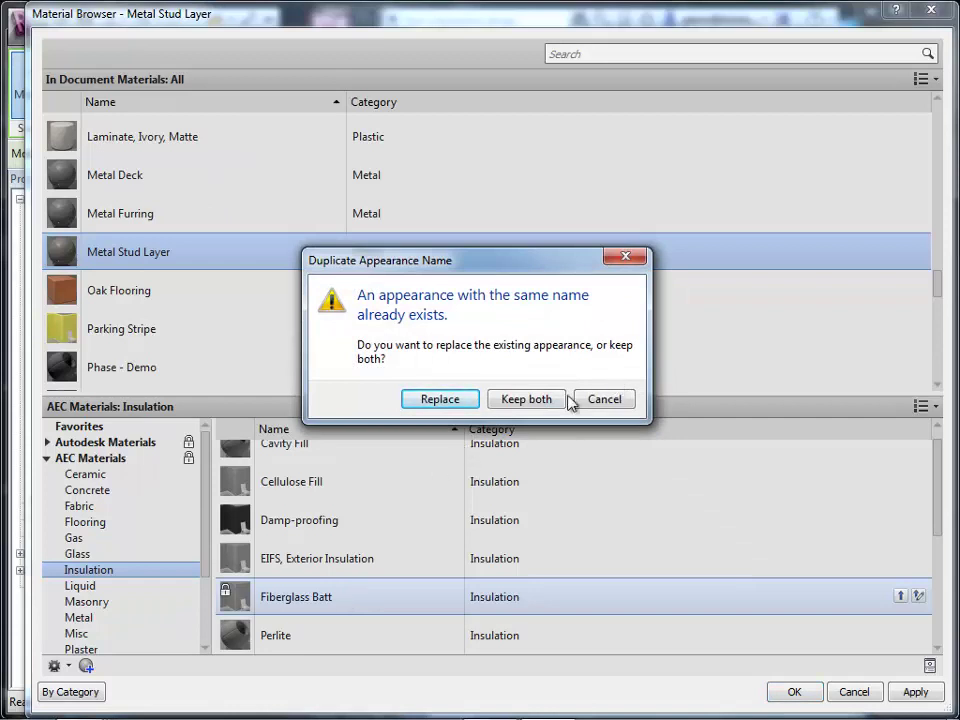
left_click(465, 402)
scroll(638, 381, "down", 1)
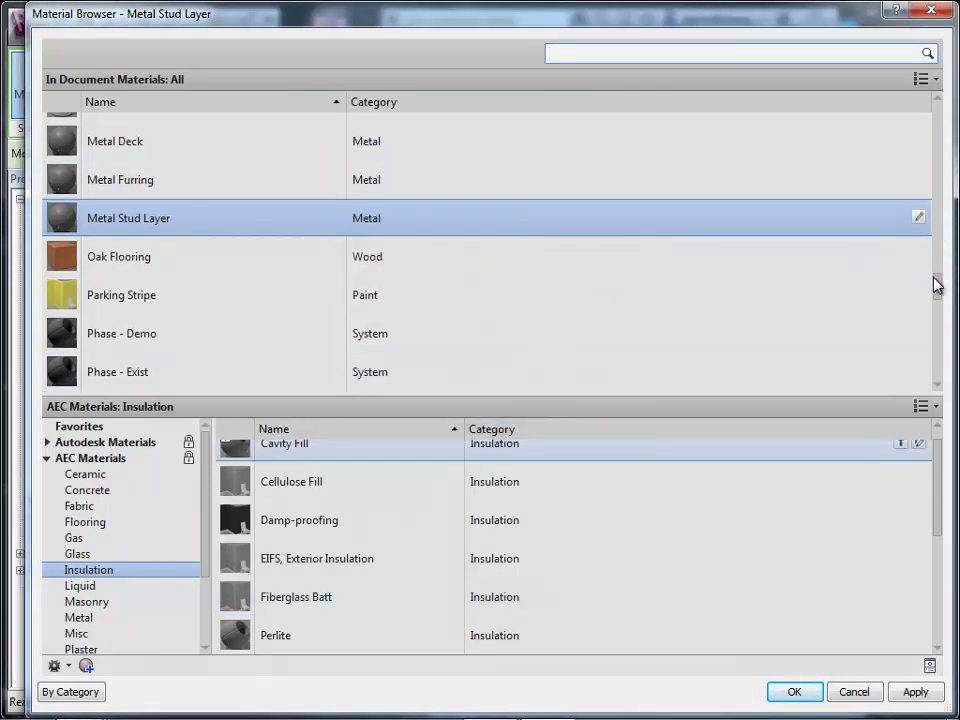
Assign the project's Fiberglass Batt material to the wall's structure layer.
left_click_drag(936, 293, 934, 261)
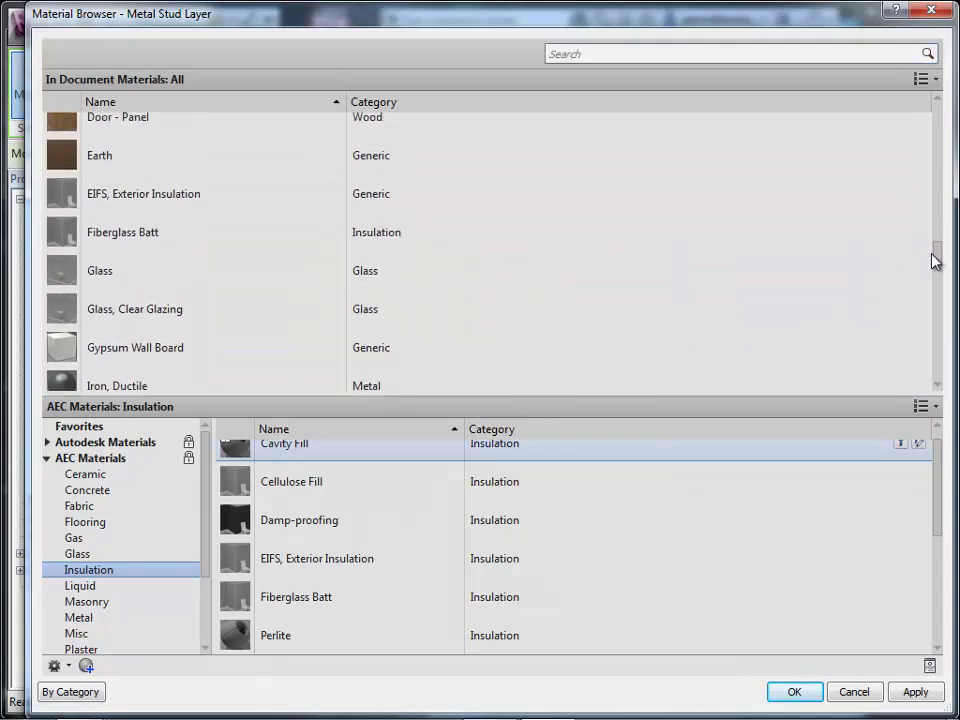
left_click(343, 234)
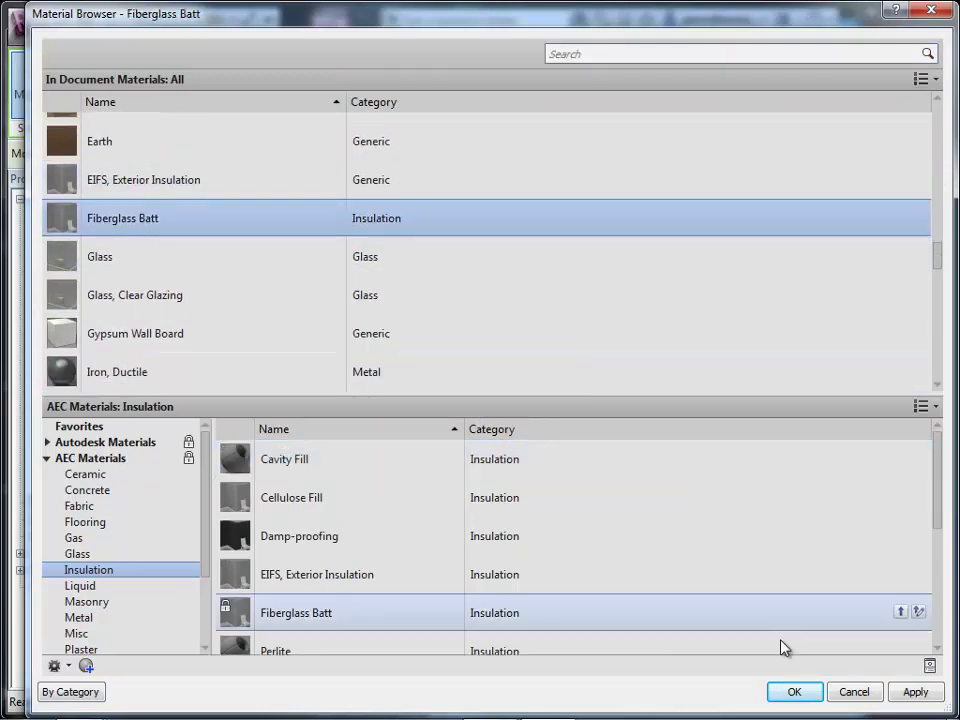
left_click(800, 693)
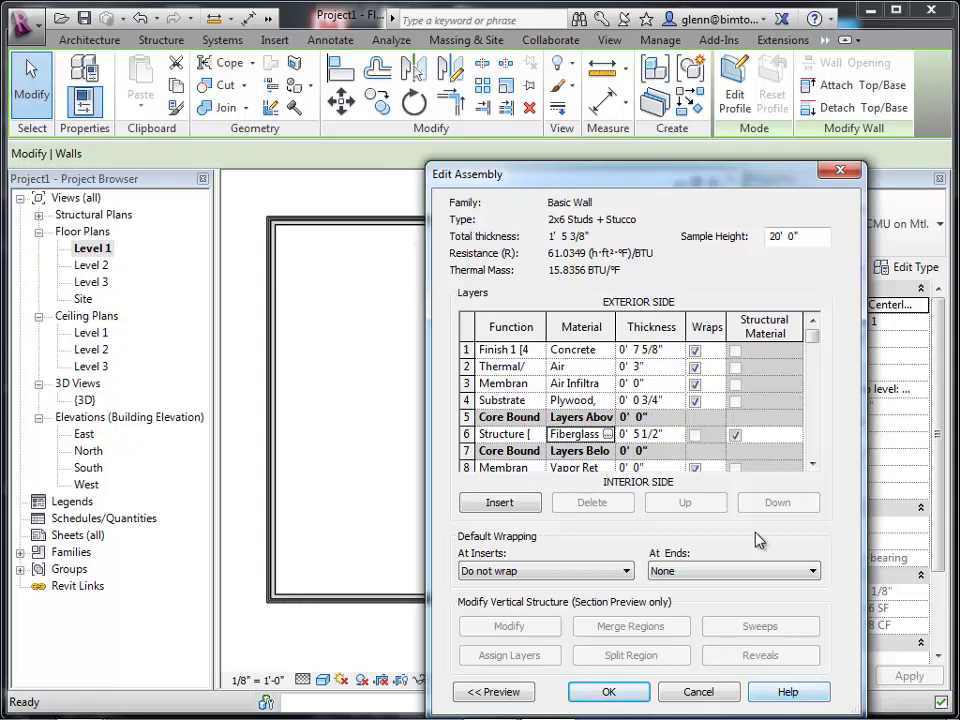
Set the plywood substrate layer's thickness to 0' 0 1/2" and delete the Air thermal layer from the wall assembly.
left_click(664, 400)
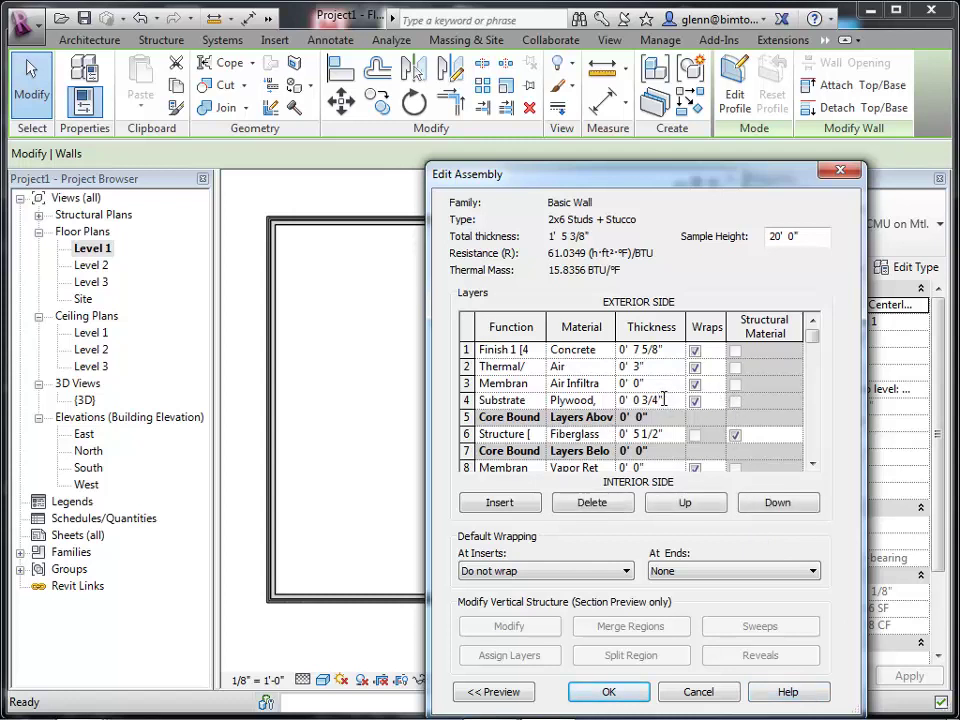
left_click_drag(670, 400, 612, 400)
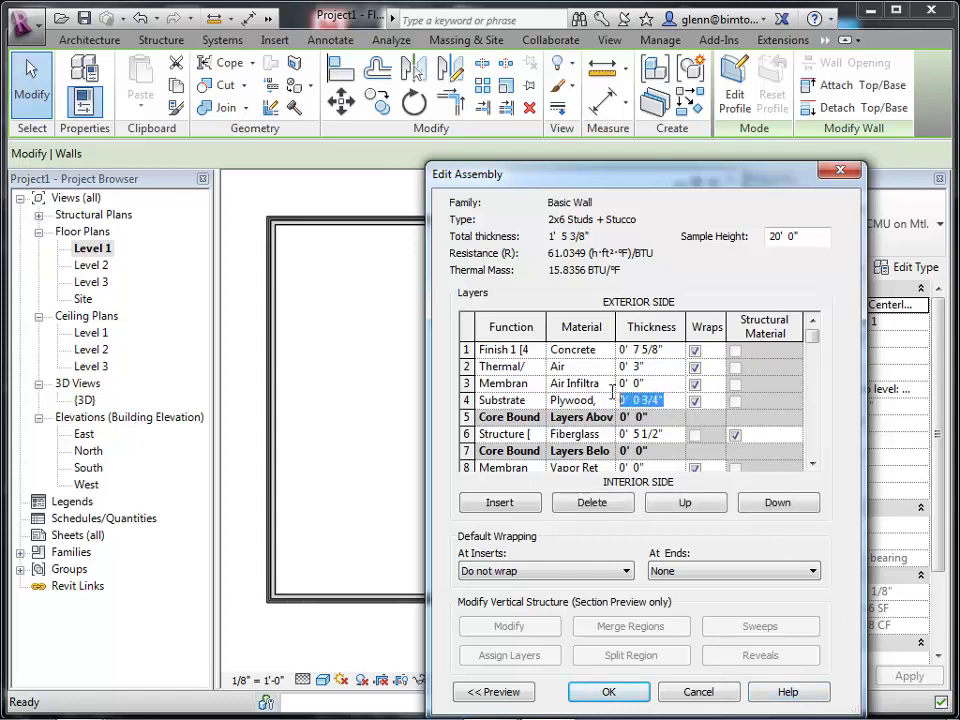
type("0' 0 1/2")
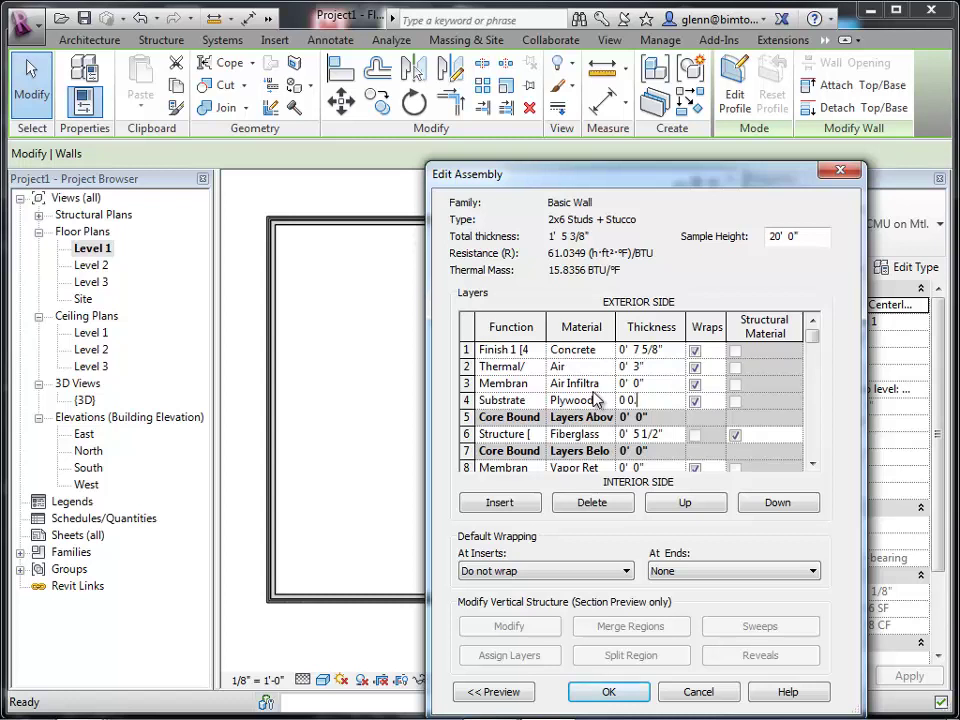
key("Tab")
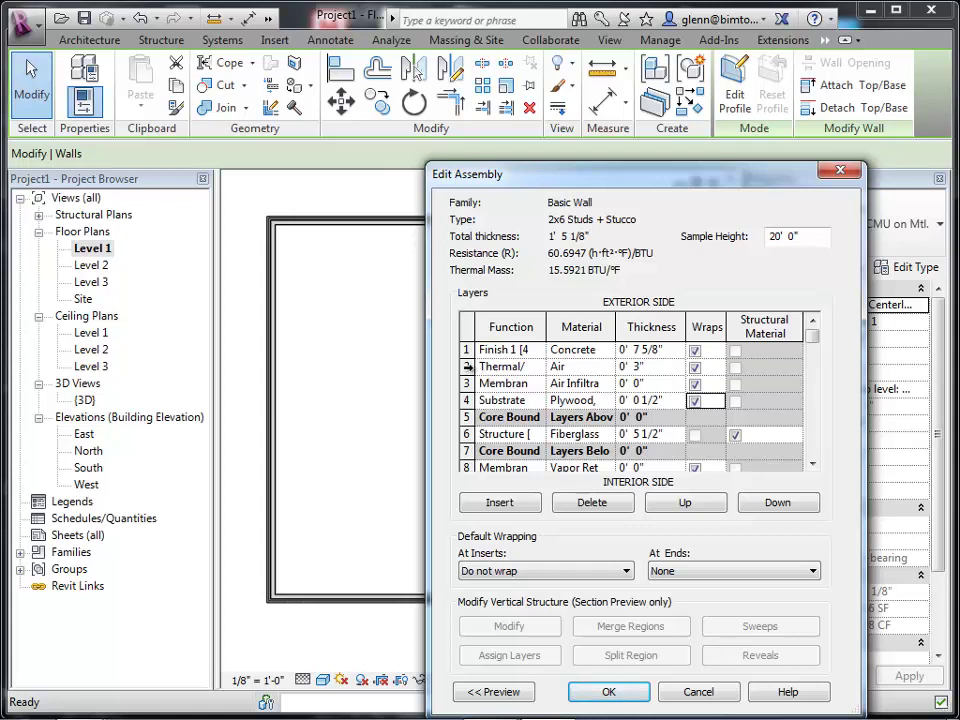
left_click(466, 367)
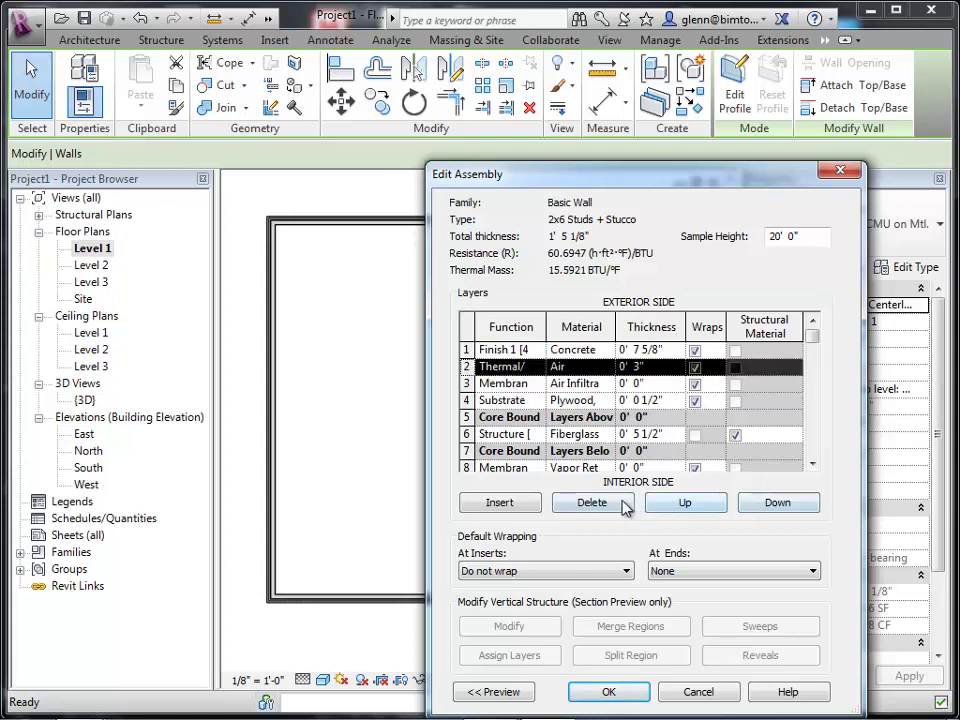
left_click(617, 505)
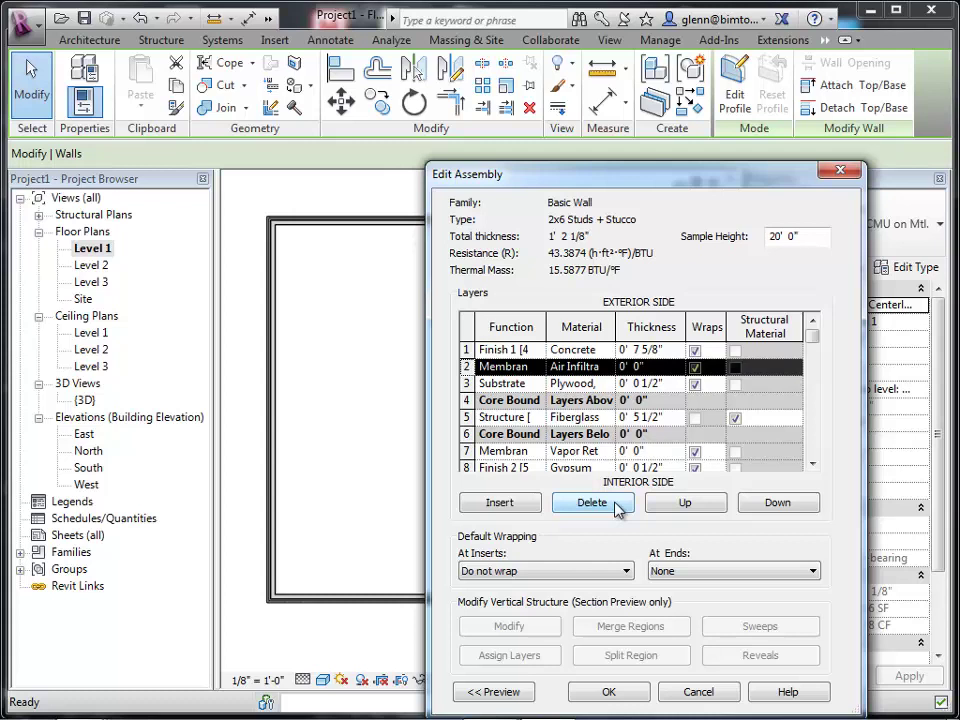
Set the thickness of the exterior Finish 1 layer to 0' 1".
left_click(676, 349)
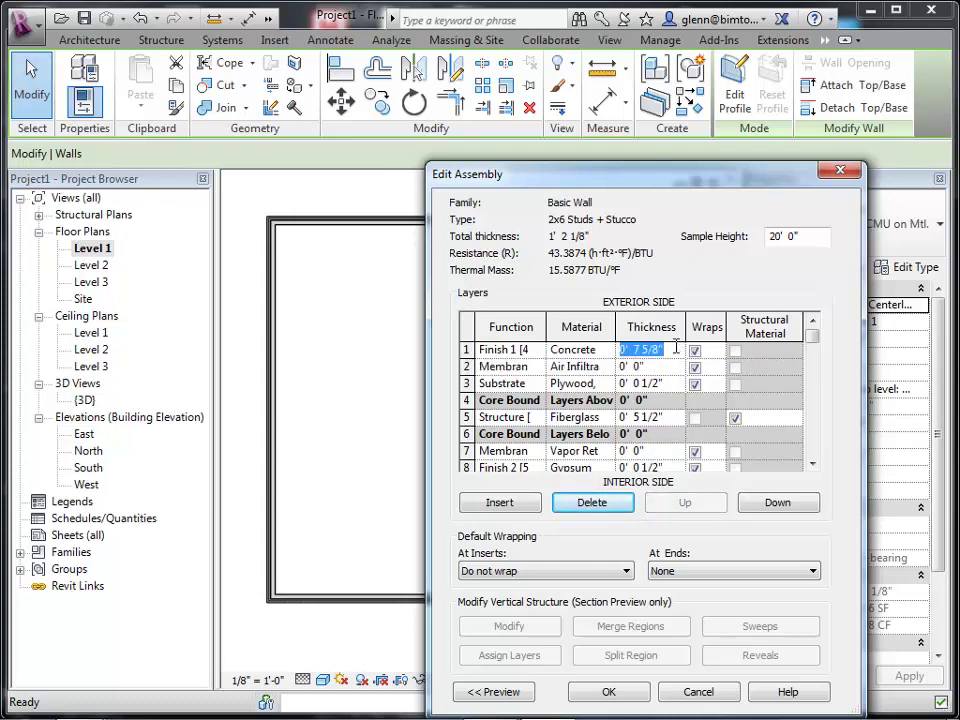
type("0 1")
key("Tab")
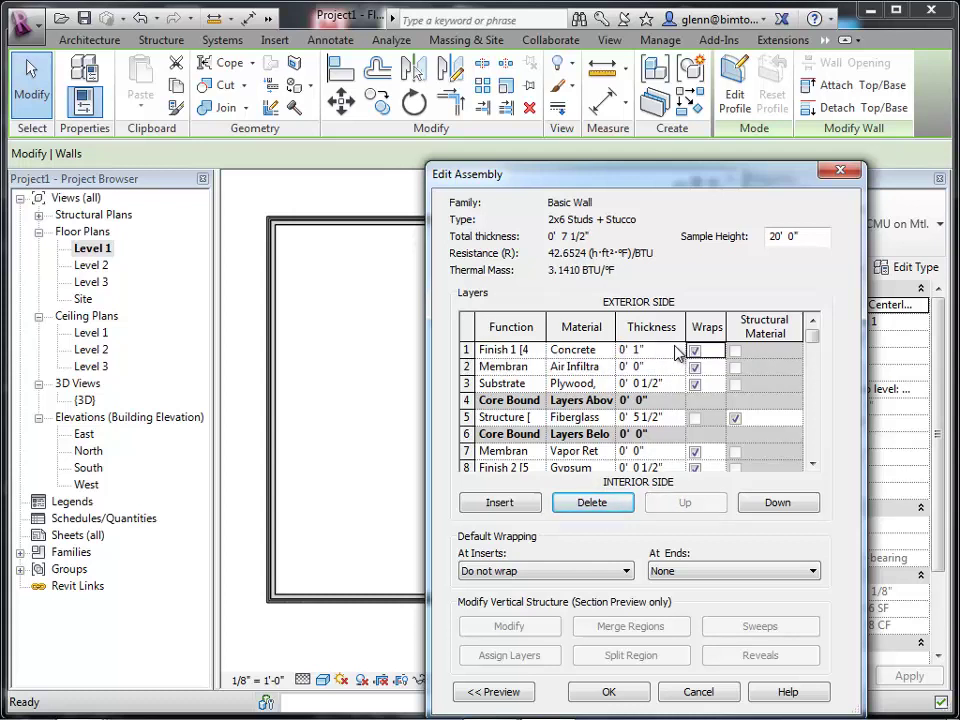
Add Stucco from the AEC plaster materials to the project while editing the exterior Finish 1 layer's material.
left_click(590, 352)
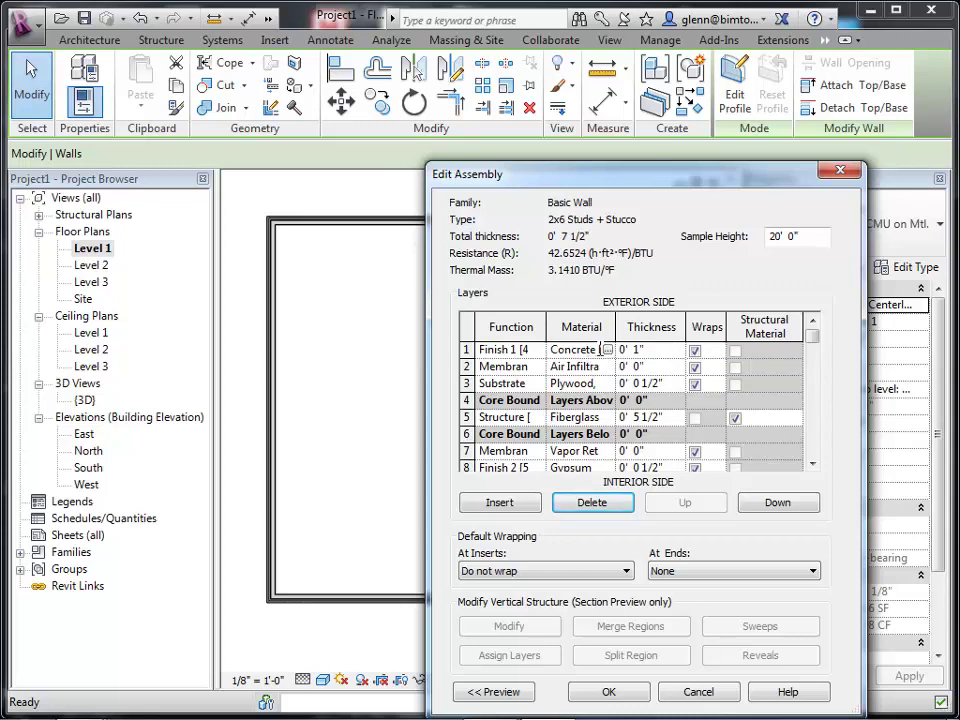
left_click(607, 350)
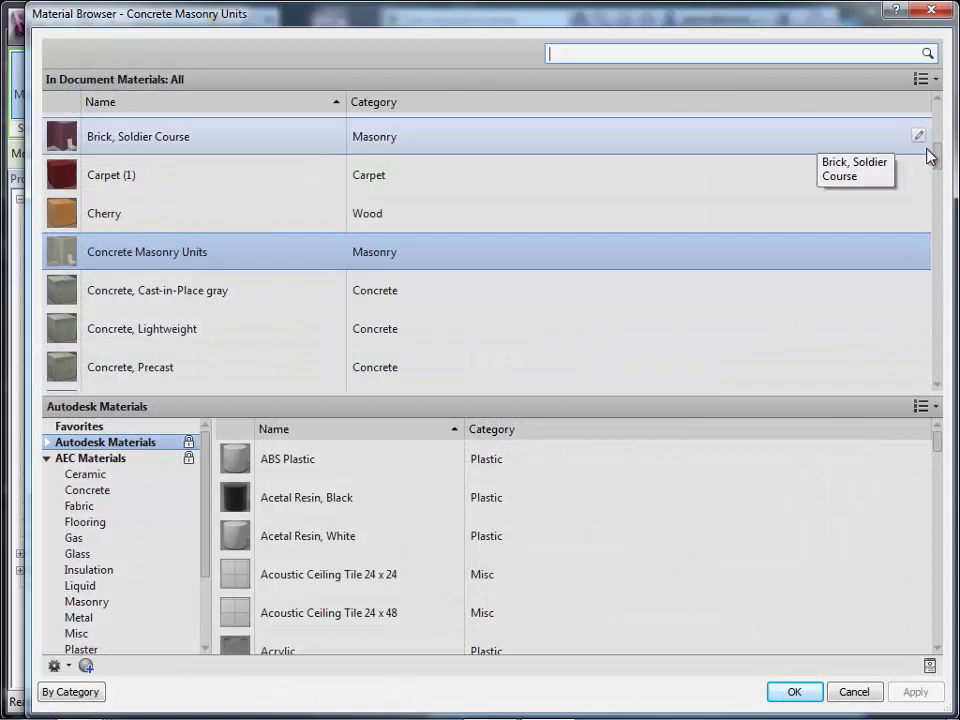
left_click_drag(936, 161, 938, 362)
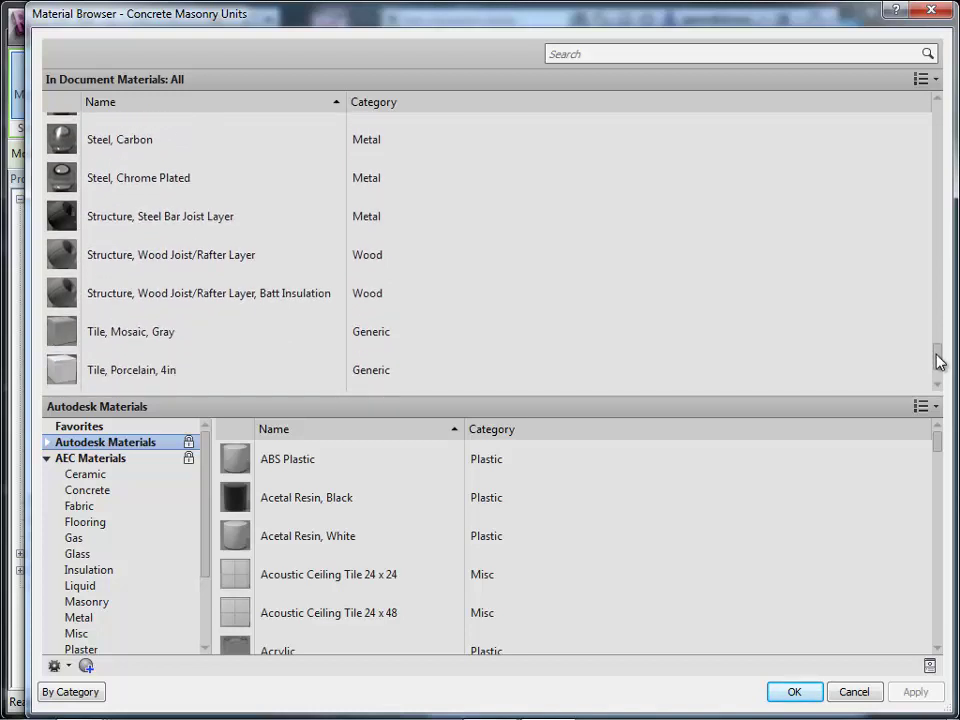
scroll(320, 635, "down", 1)
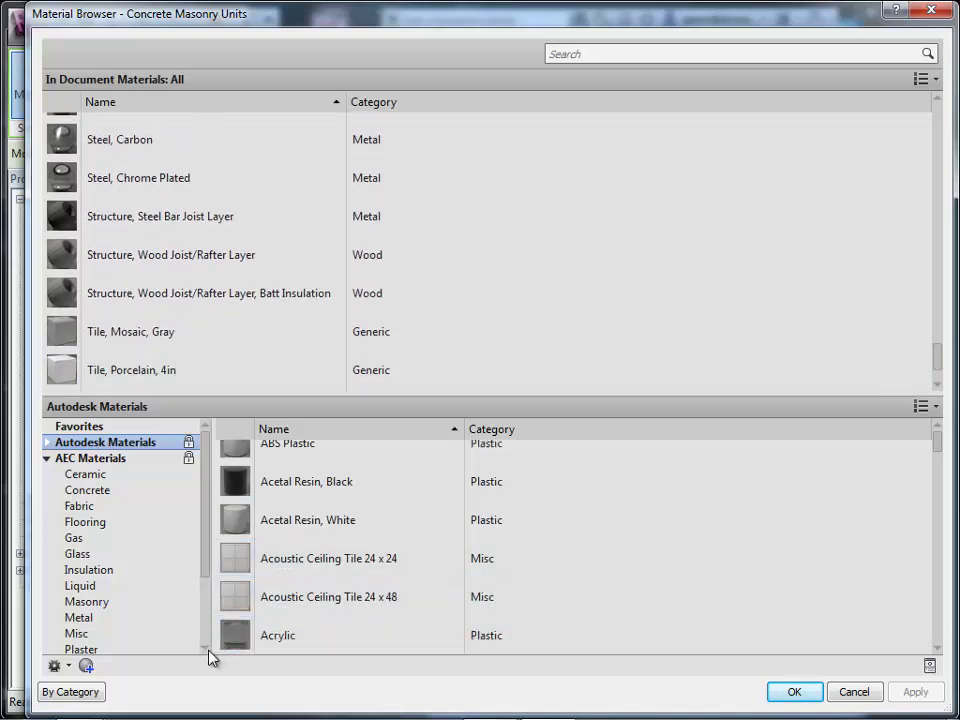
left_click(206, 649)
left_click(206, 649)
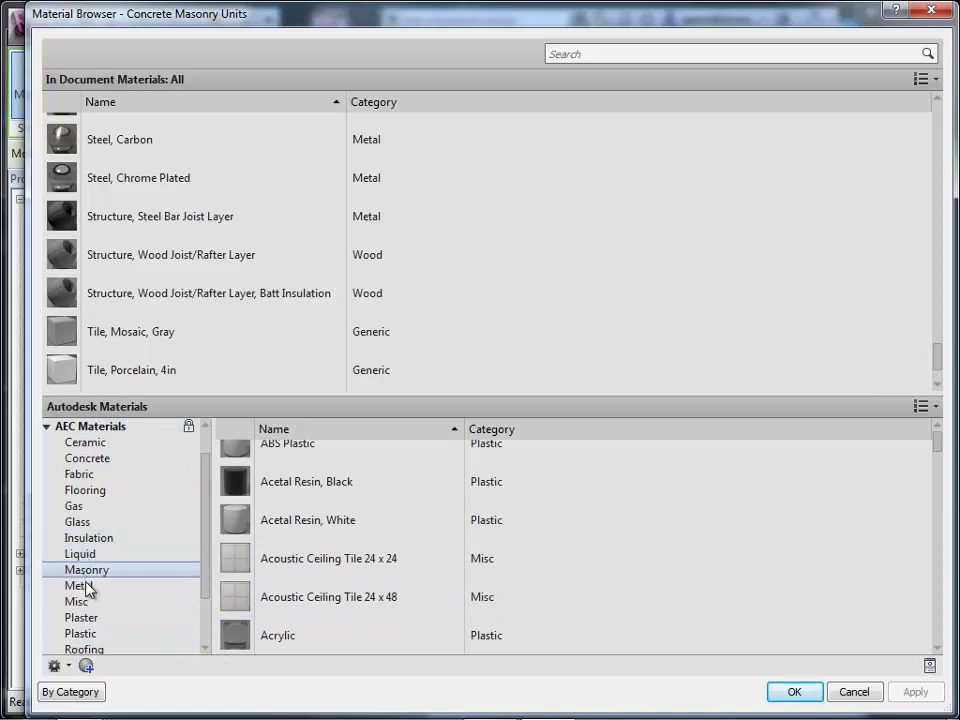
left_click(86, 617)
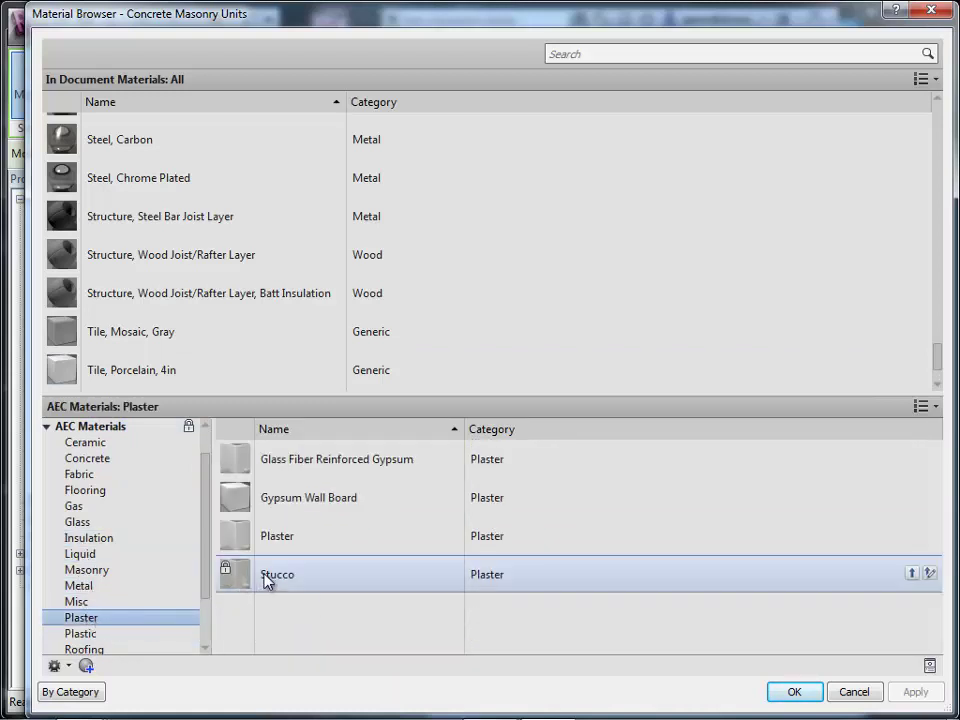
double_click(266, 582)
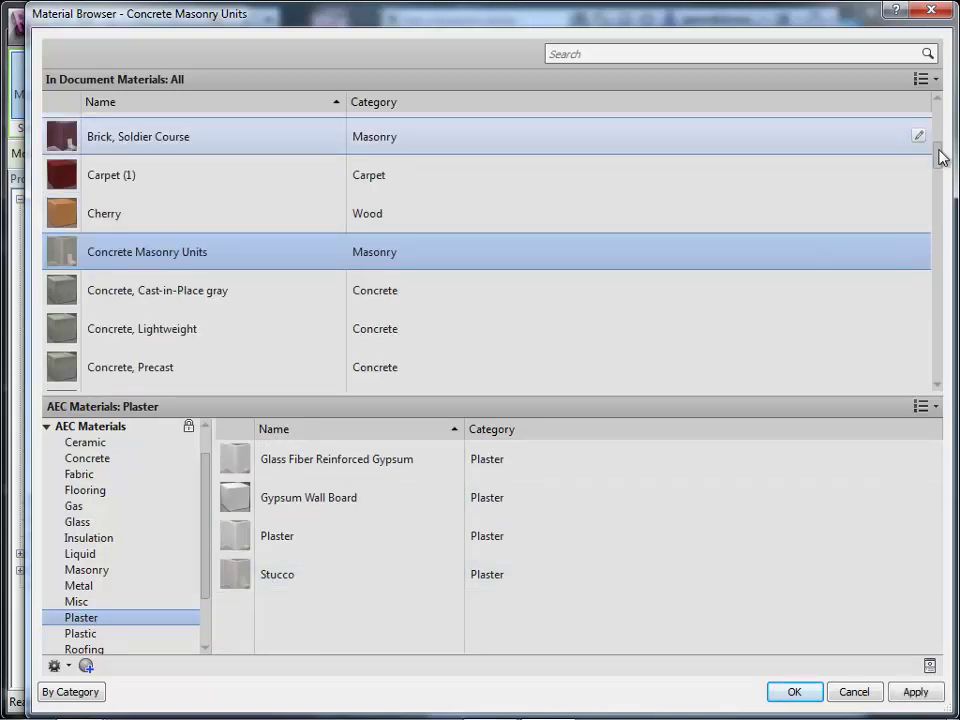
Assign the project's Stucco material to the exterior Finish 1 layer and accept the 2x6 Studs + Stucco wall assembly and type properties.
left_click_drag(940, 157, 947, 351)
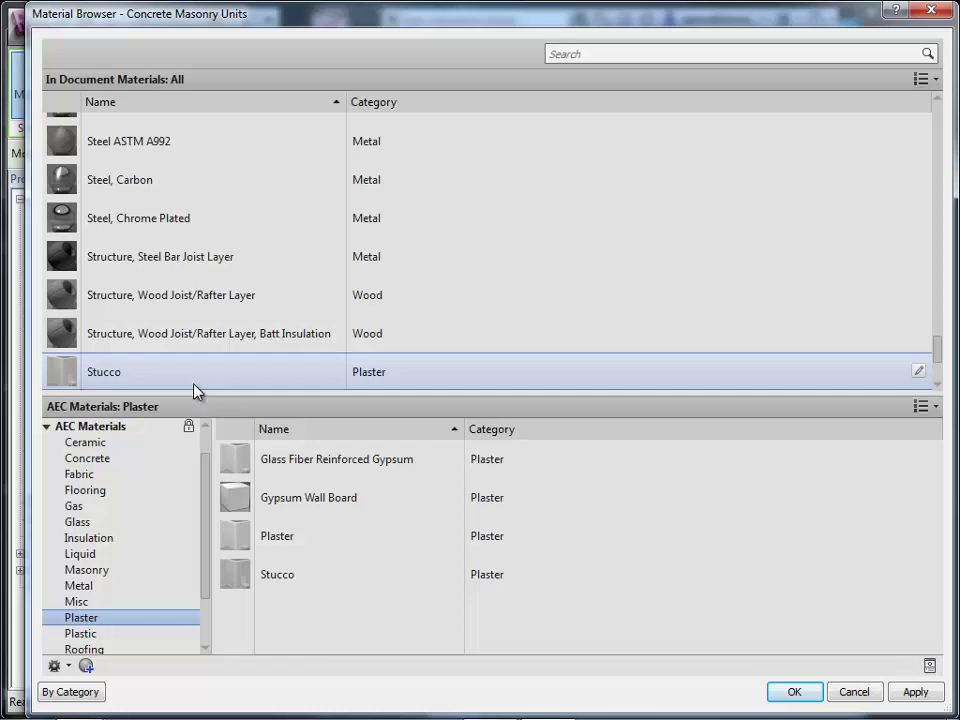
left_click(196, 391)
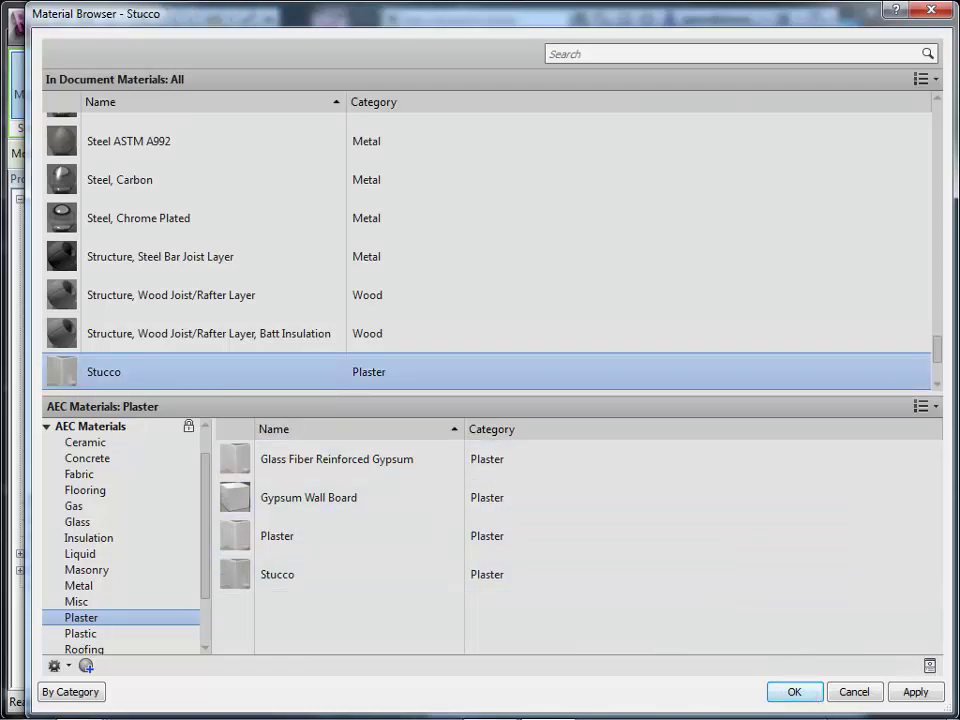
left_click(793, 692)
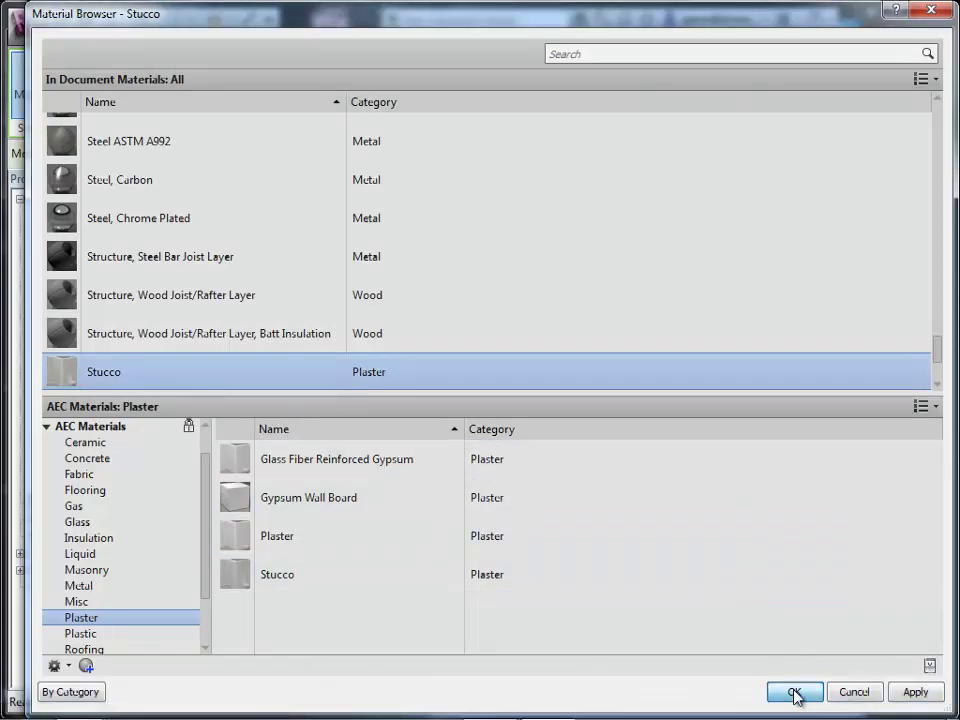
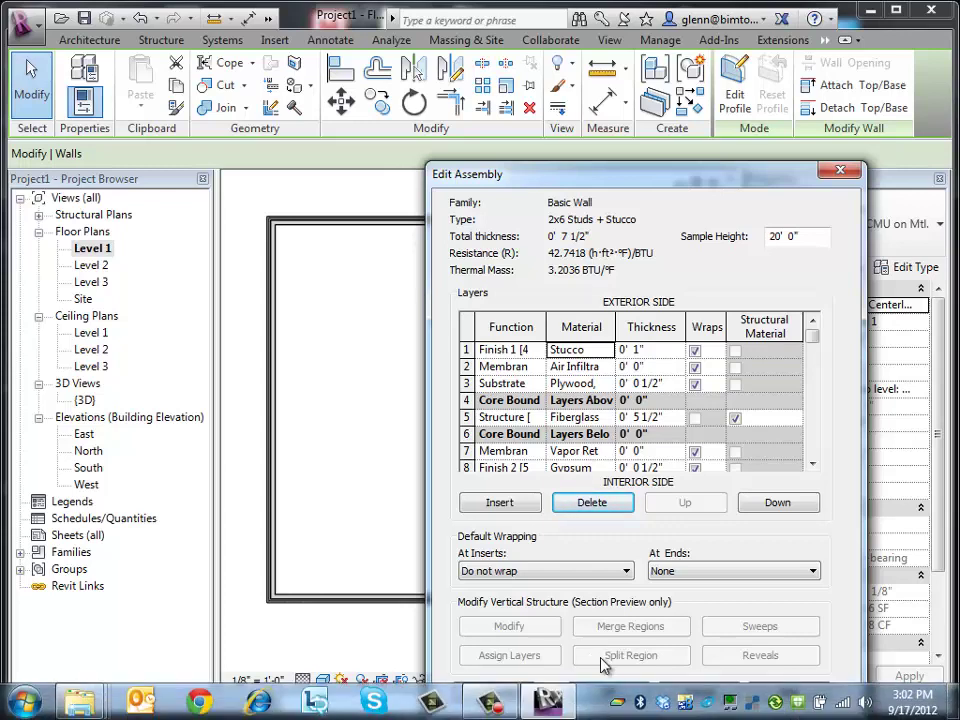
left_click(605, 690)
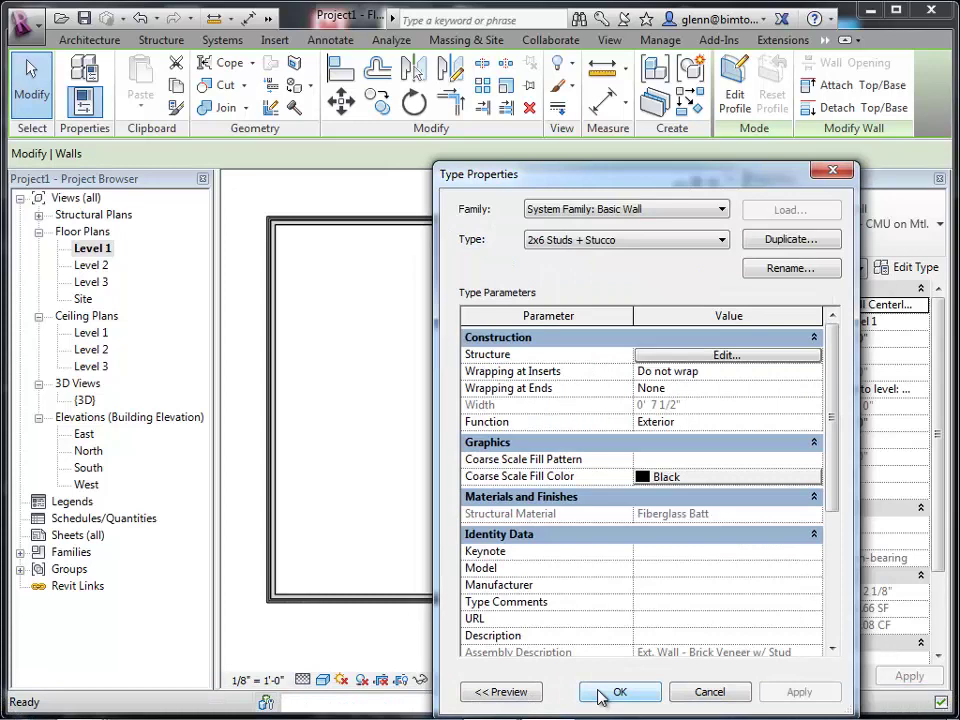
left_click(612, 692)
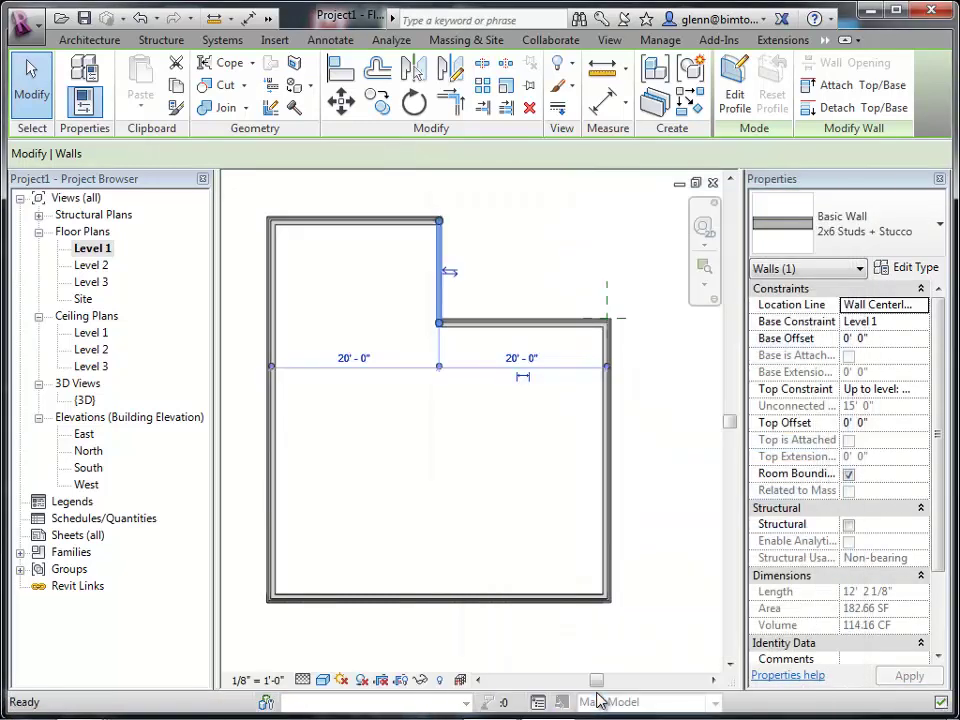
left_click(545, 505)
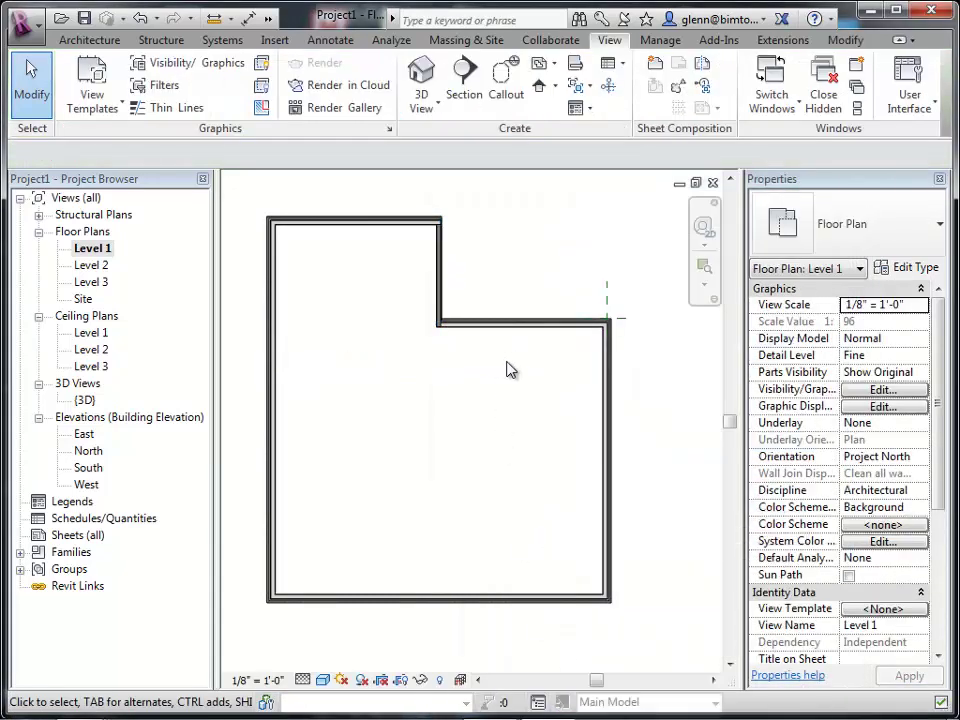
Select the six exterior walls, excluding the two reference planes, and change their type to 2x6 Studs + Stucco.
left_click(704, 268)
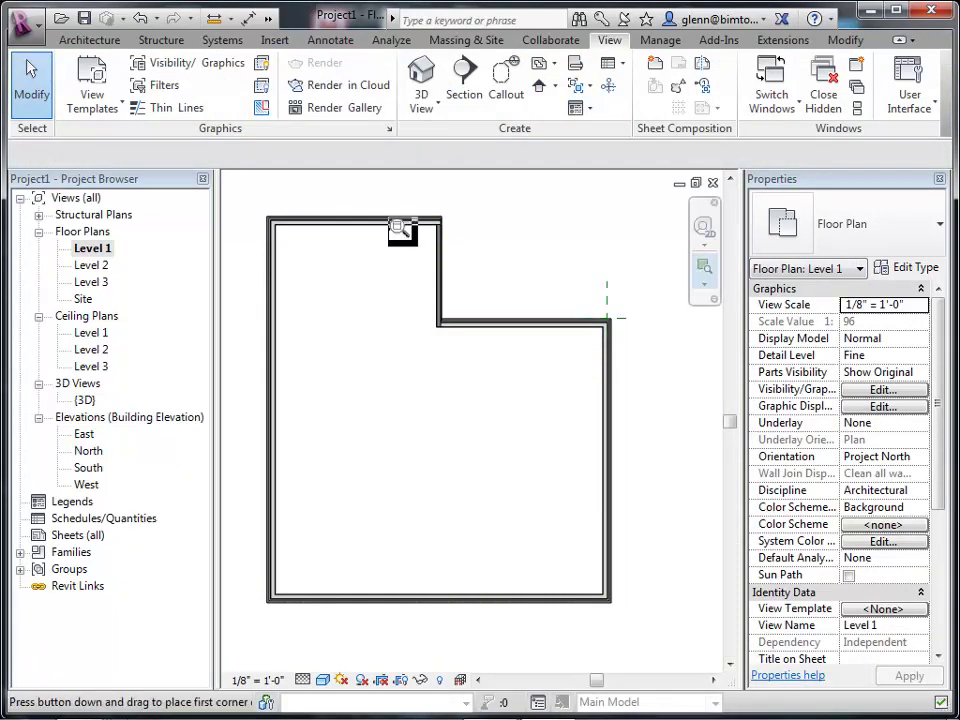
left_click_drag(364, 191, 487, 367)
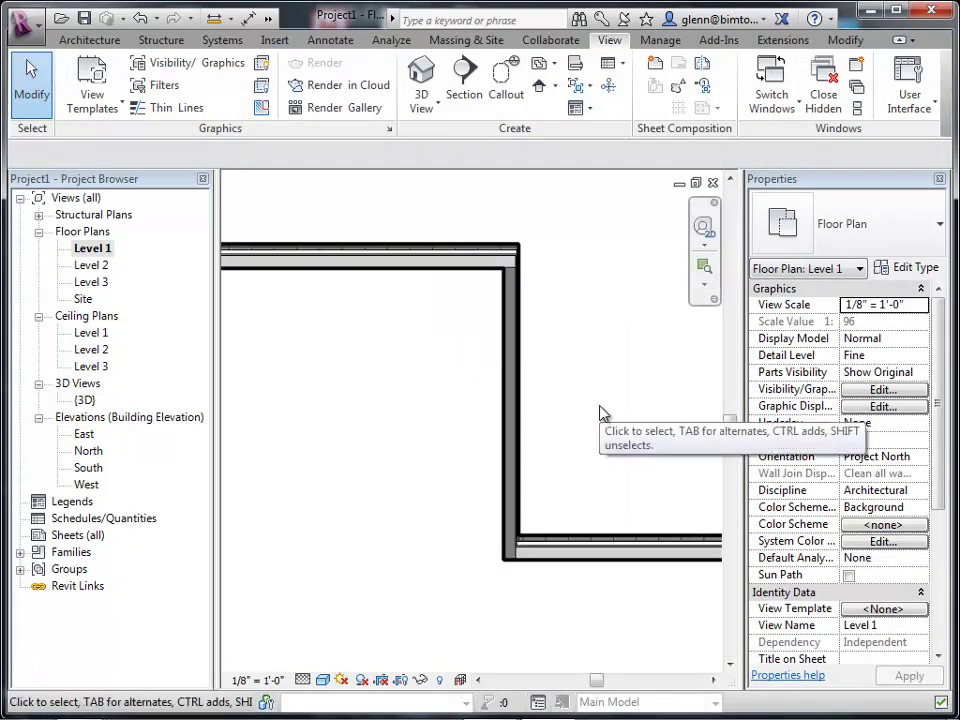
key("z")
key("a")
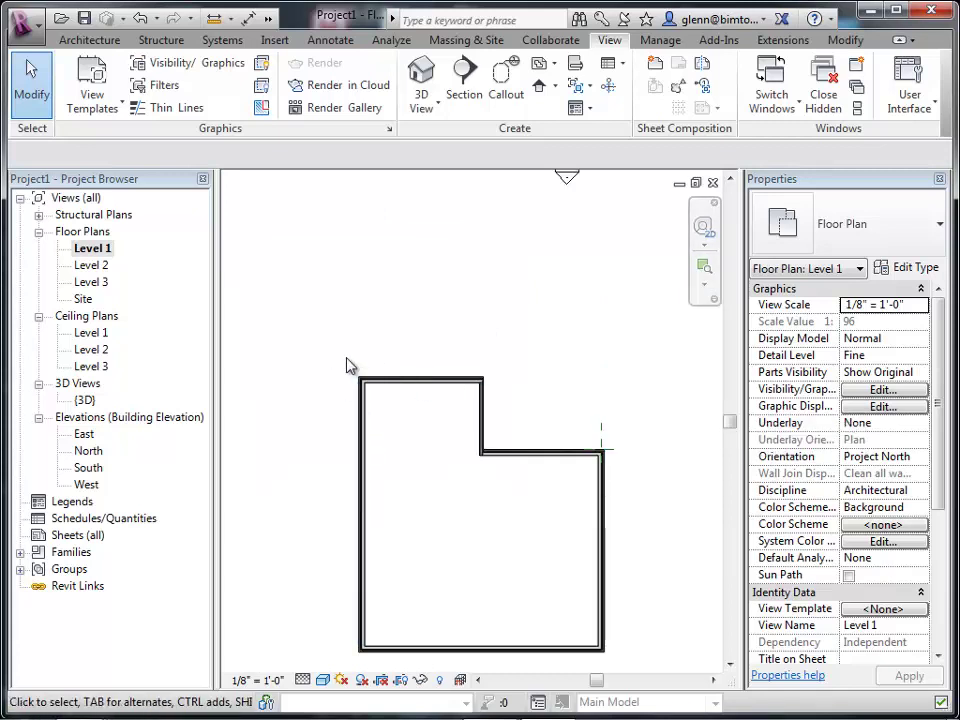
left_click_drag(346, 359, 617, 668)
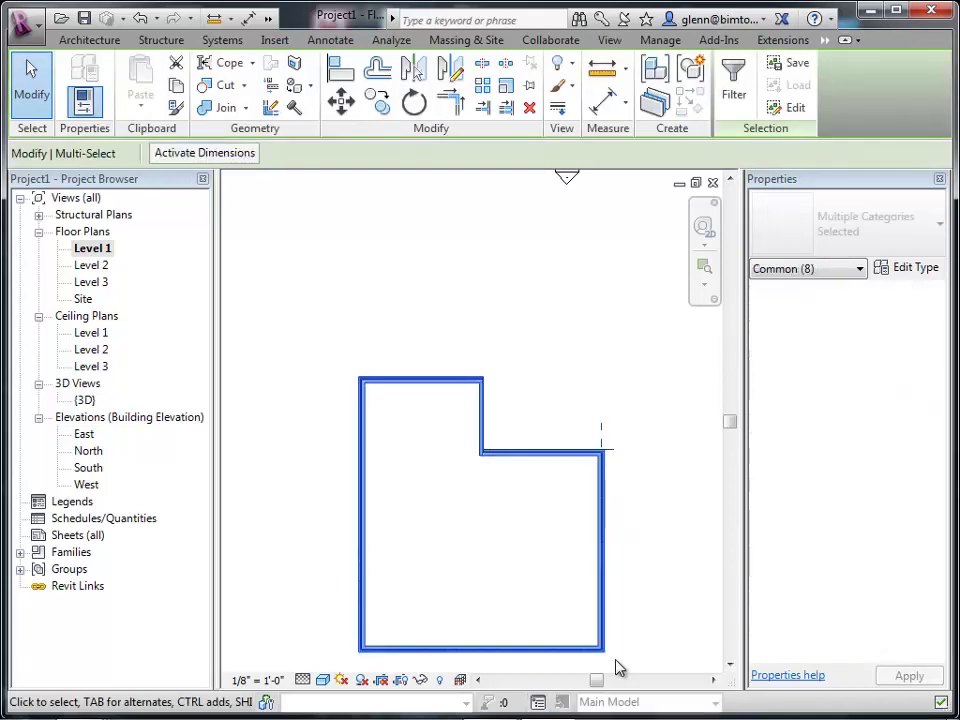
left_click(604, 436, "shift")
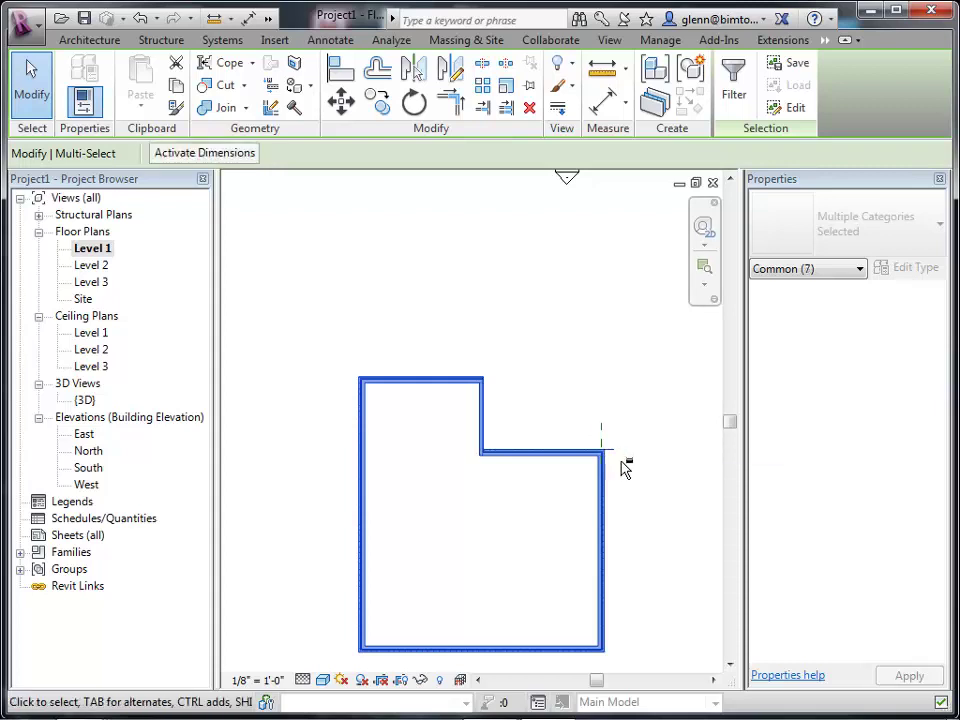
left_click(621, 455, "shift")
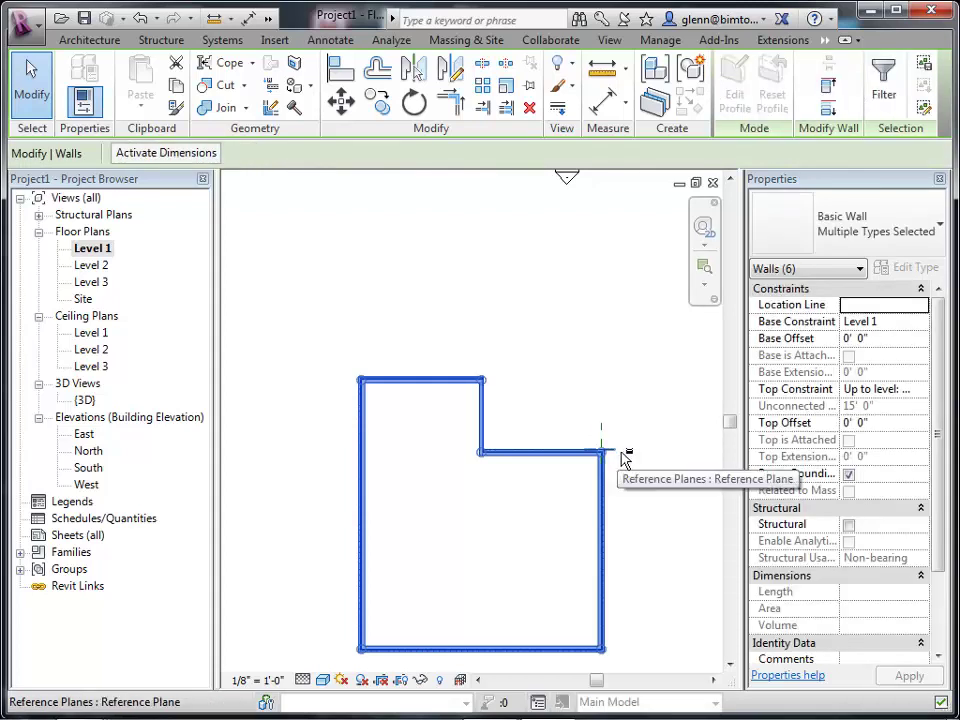
left_click(877, 224)
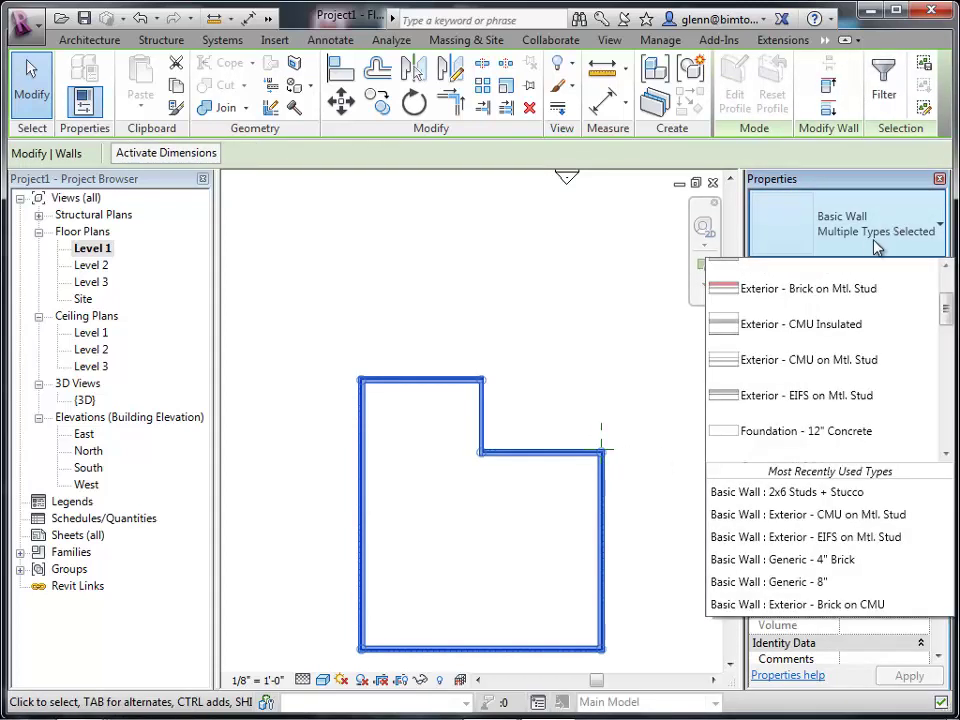
mouse_move(941, 317)
left_mouse_down()
mouse_move(943, 326)
mouse_move(945, 294)
left_mouse_up()
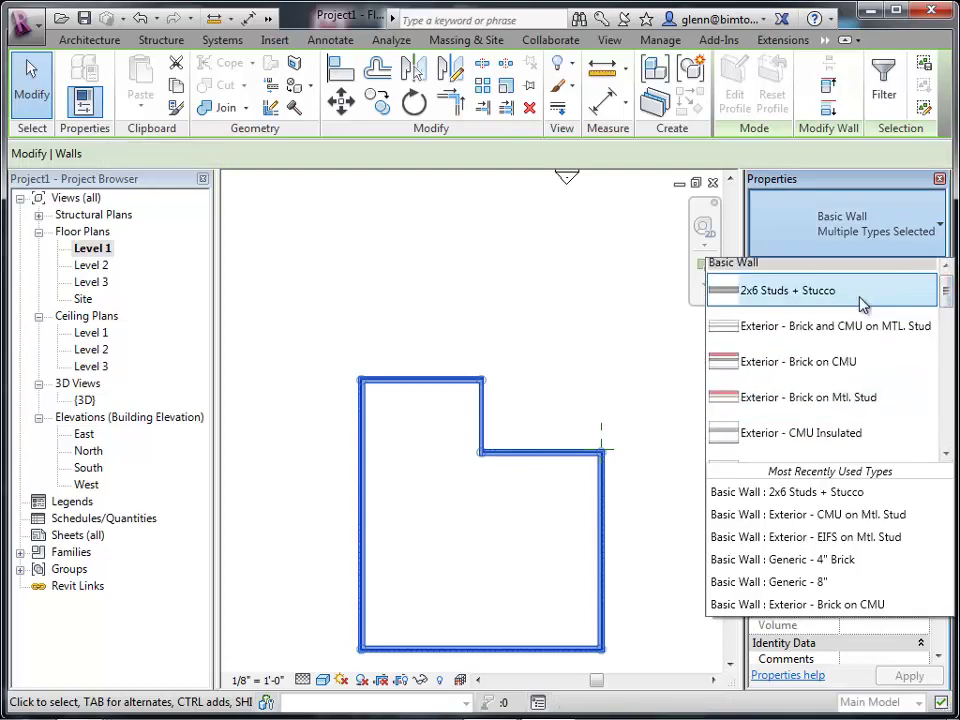
left_click(868, 302)
left_click(619, 476)
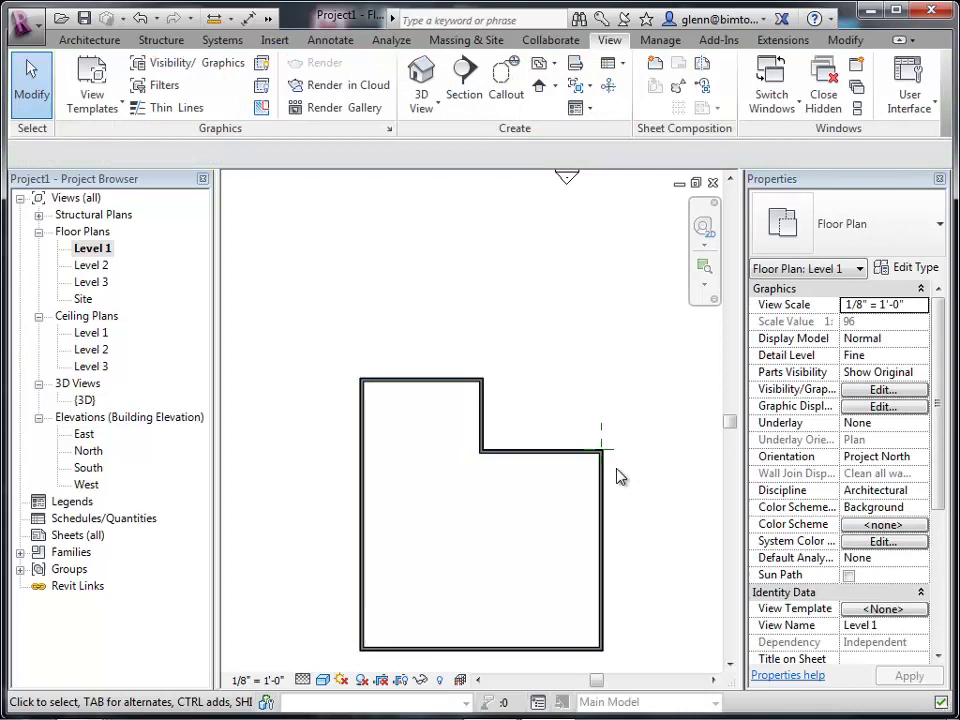
Open the default {3D} view, change its visual style, and dismiss the reminder to save the project.
left_click(703, 275)
left_click_drag(536, 414, 623, 499)
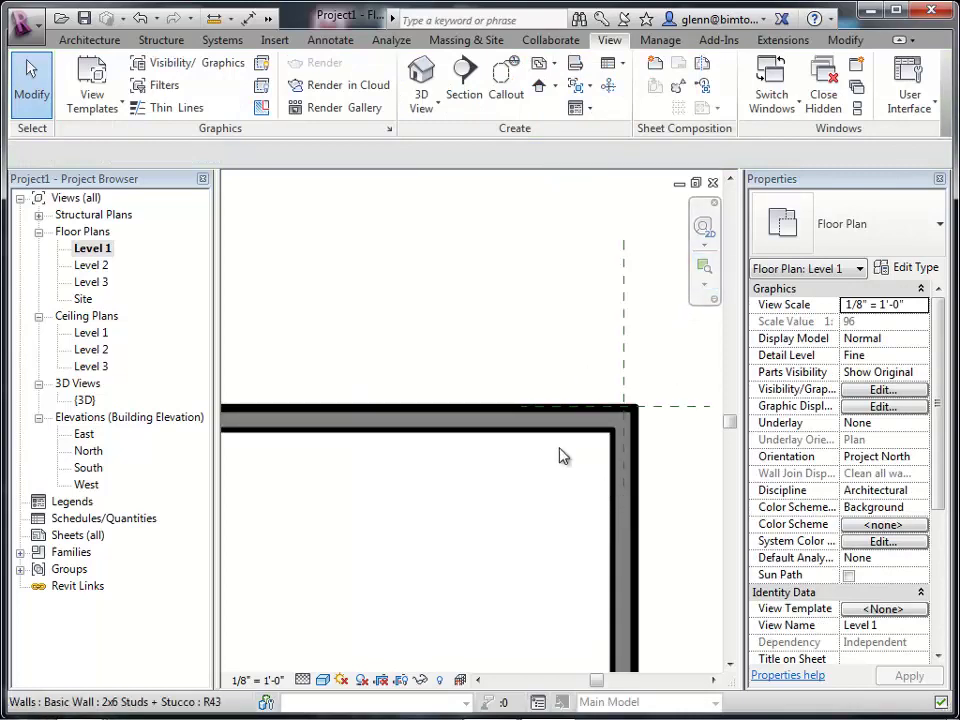
double_click(86, 401)
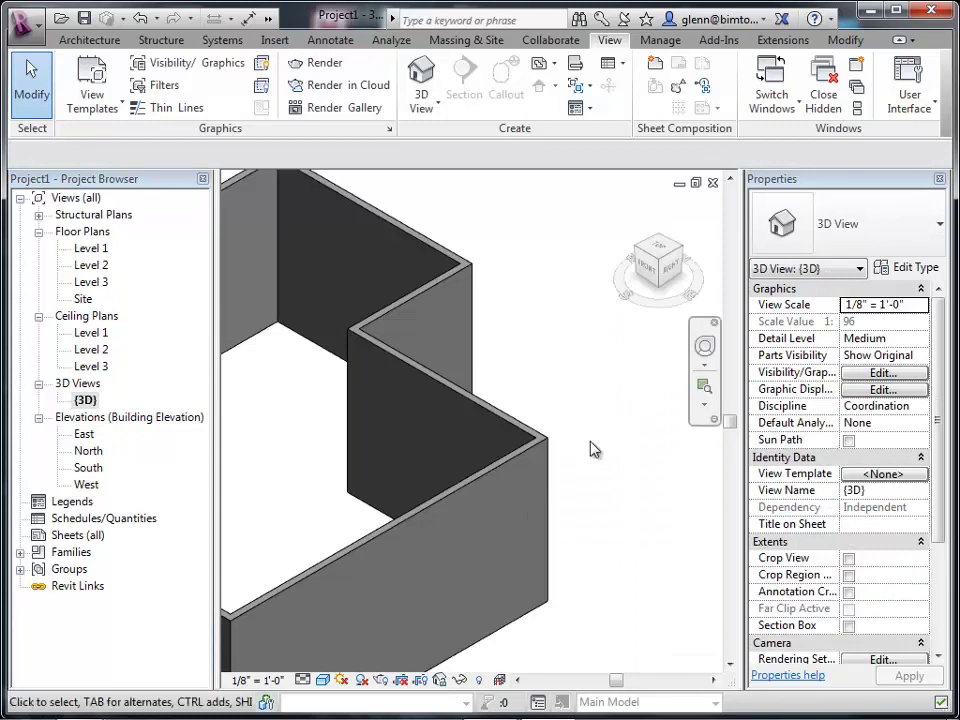
left_click(322, 680)
left_click(332, 641)
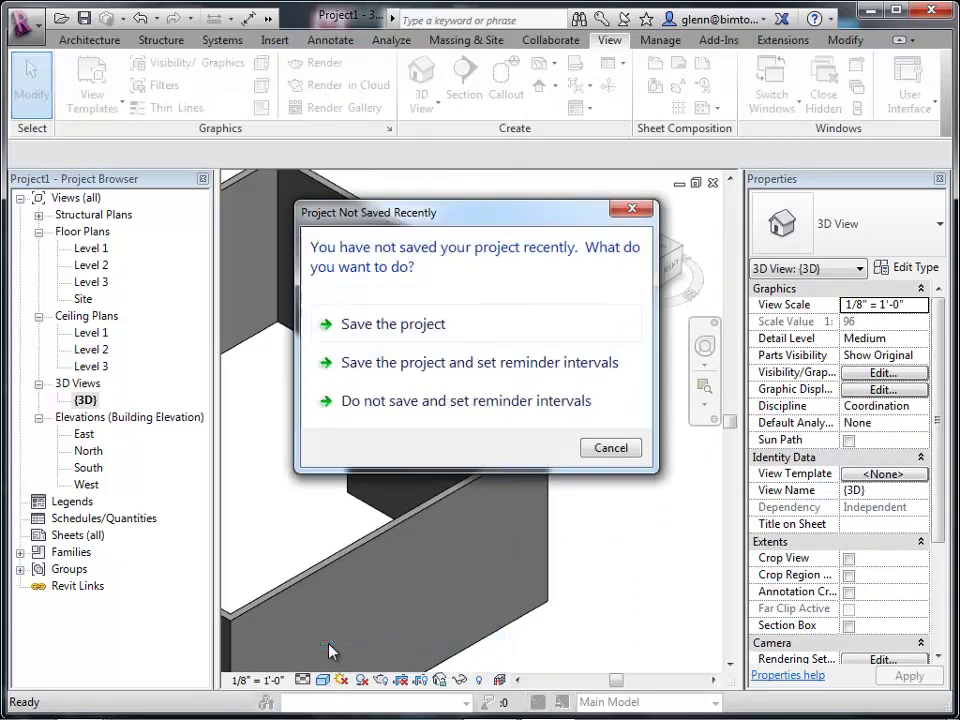
left_click(612, 448)
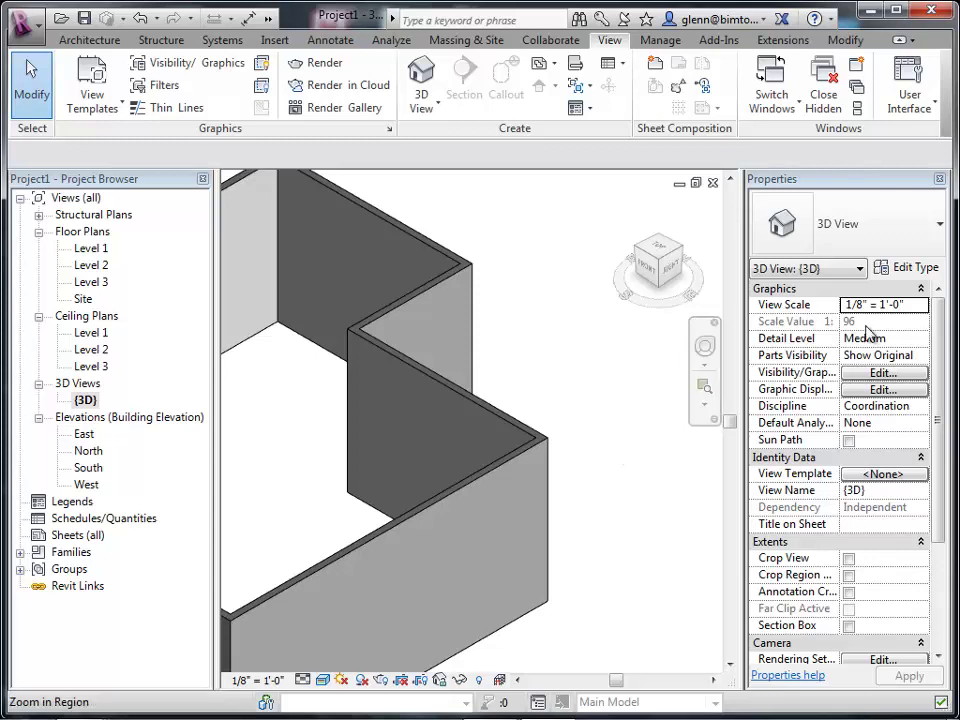
Open the Gypsum Wall Board material of the 2x6 Studs + Stucco wall's interior Finish 2 layer in the Material Editor.
left_click(508, 465)
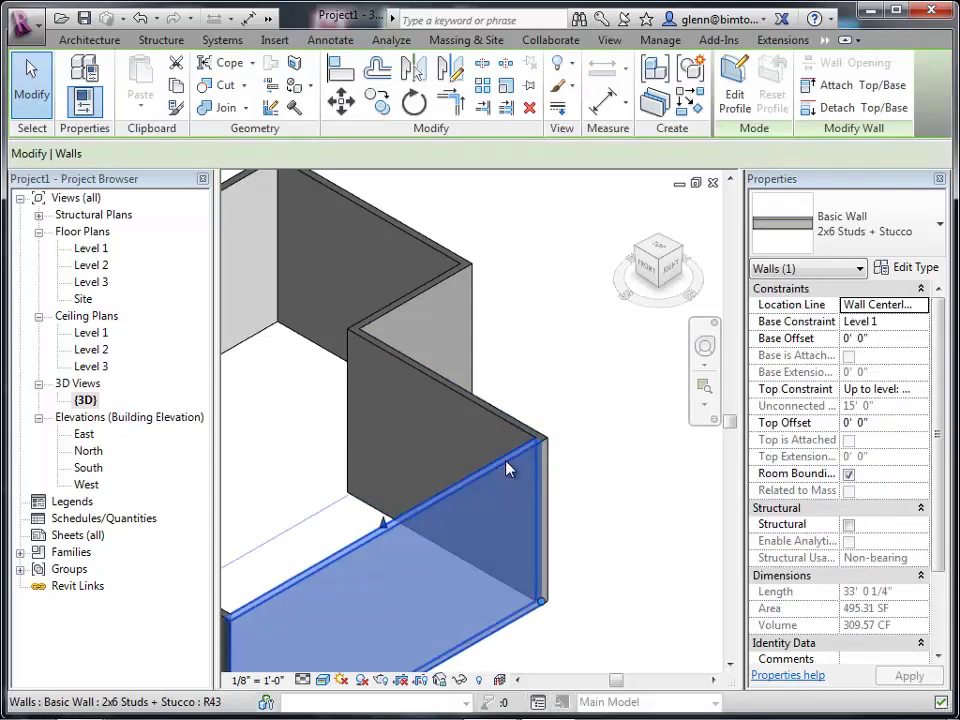
left_click(905, 268)
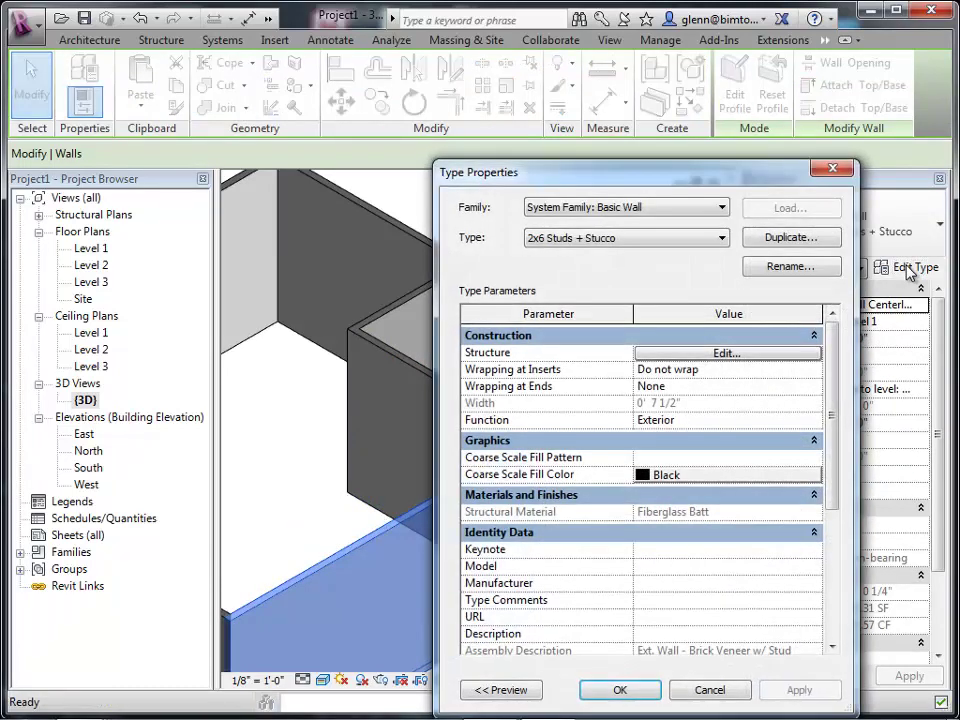
left_click(780, 355)
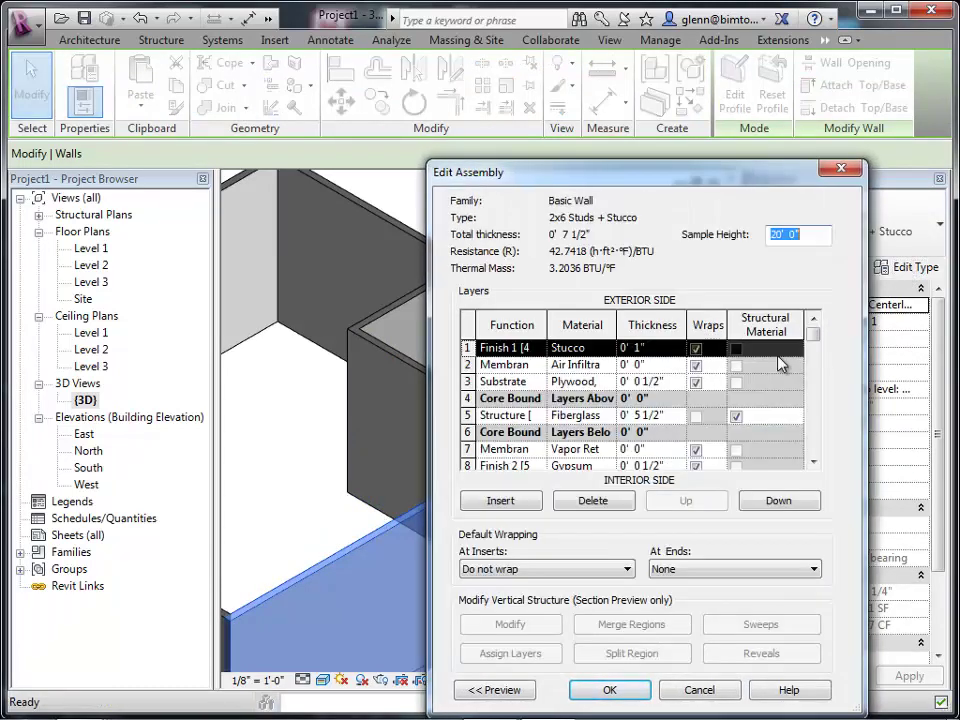
left_click(580, 466)
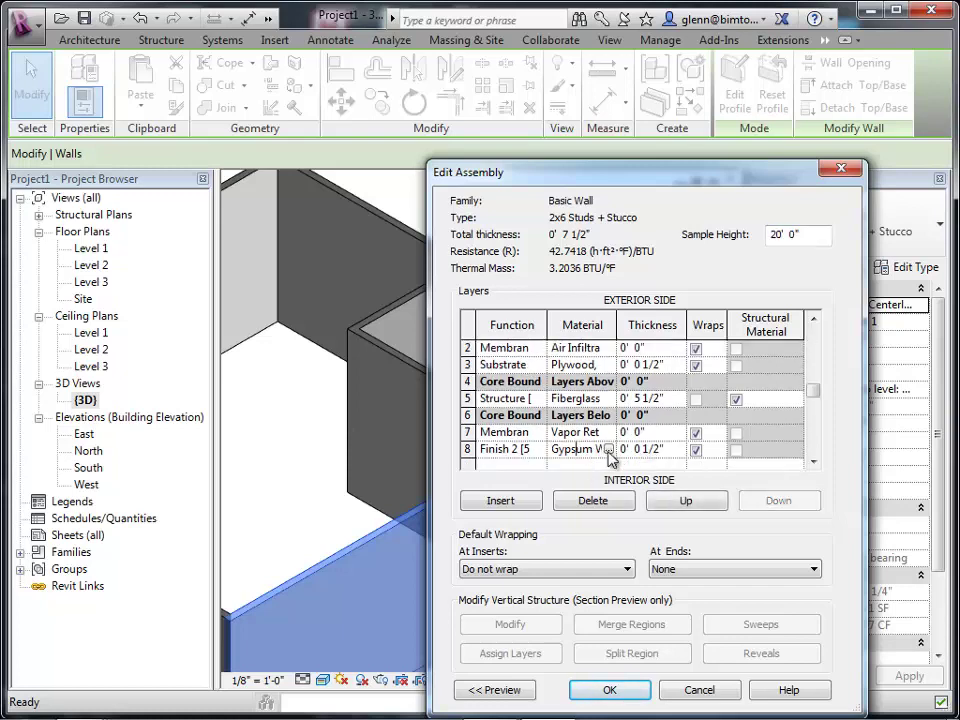
left_click(606, 451)
left_click(608, 450)
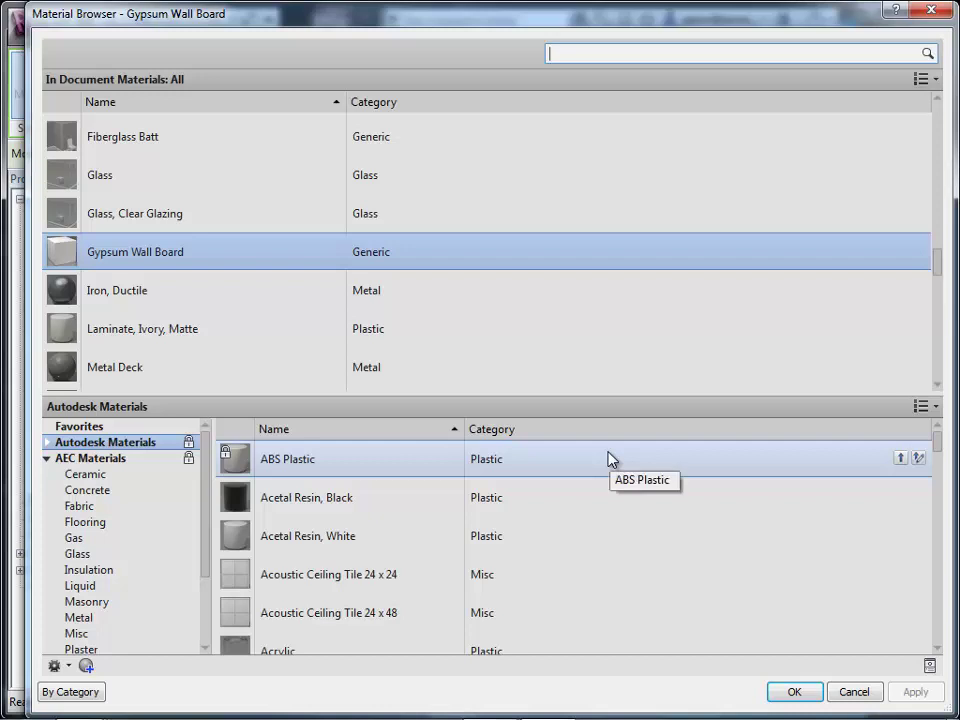
left_click(133, 253)
double_click(133, 253)
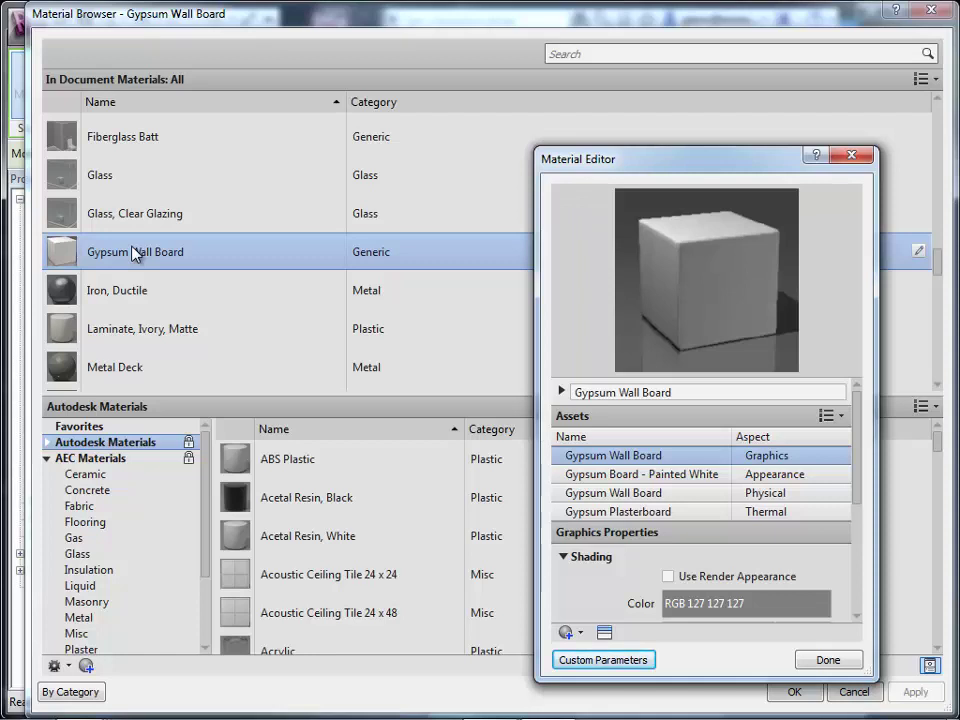
Lighten the Gypsum Wall Board material's generic appearance color to RGB 249 249 249 and apply it to the wall assembly.
left_click(755, 476)
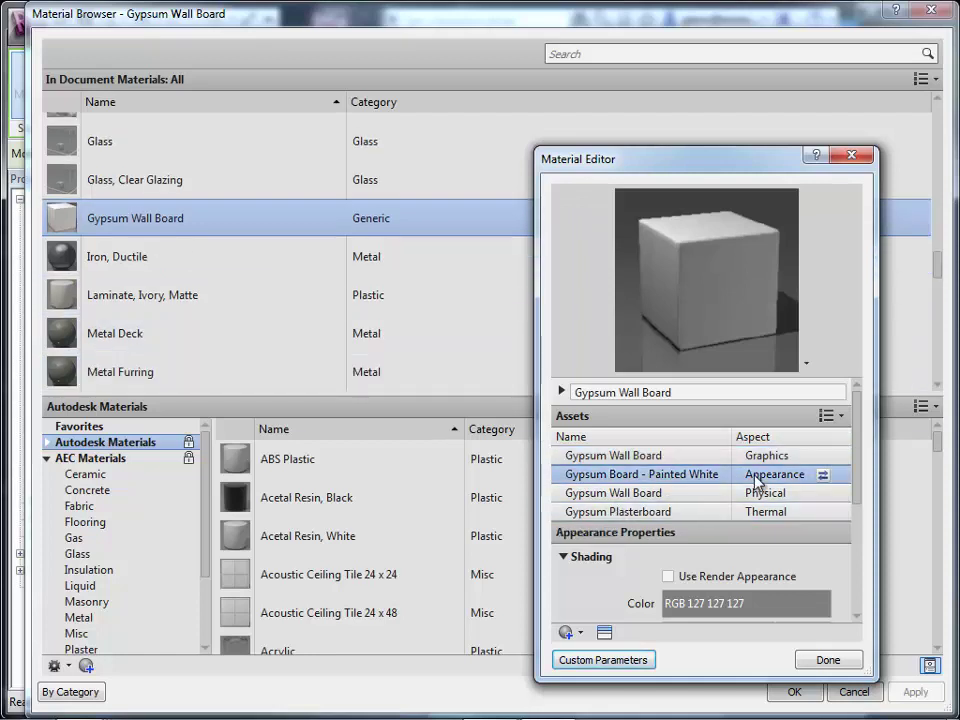
left_click(858, 616)
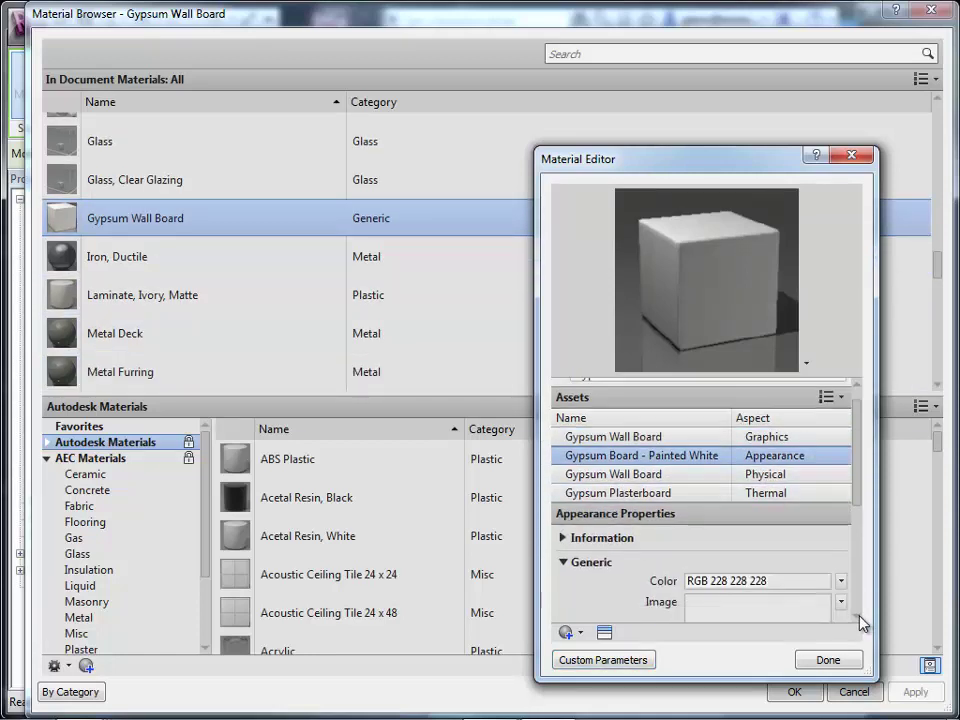
left_click(858, 619)
left_click(858, 619)
left_click(858, 619)
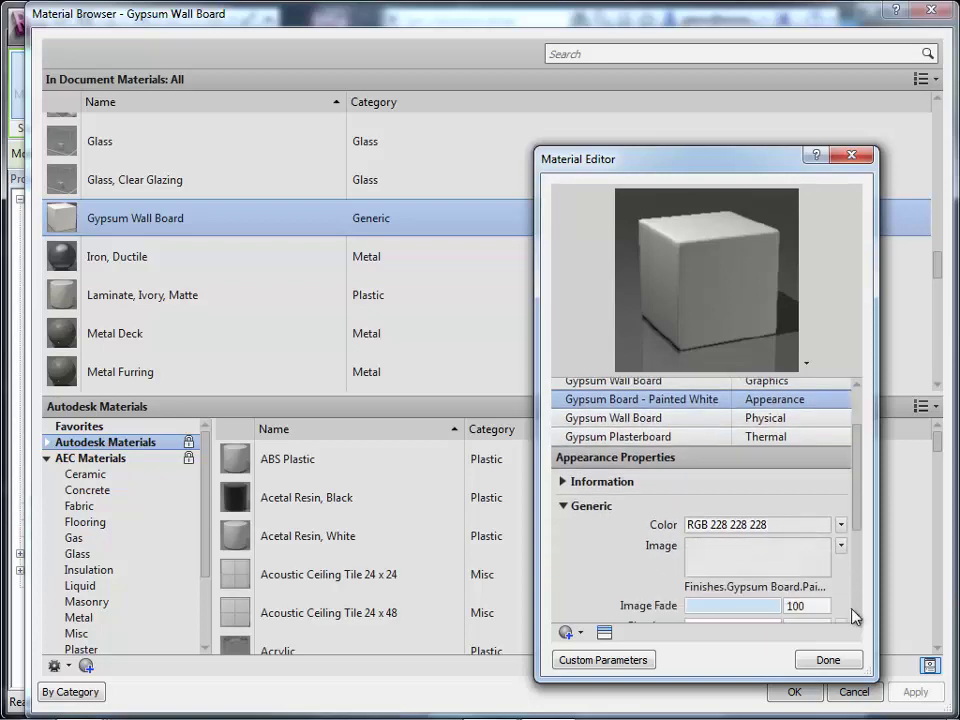
left_click(841, 525)
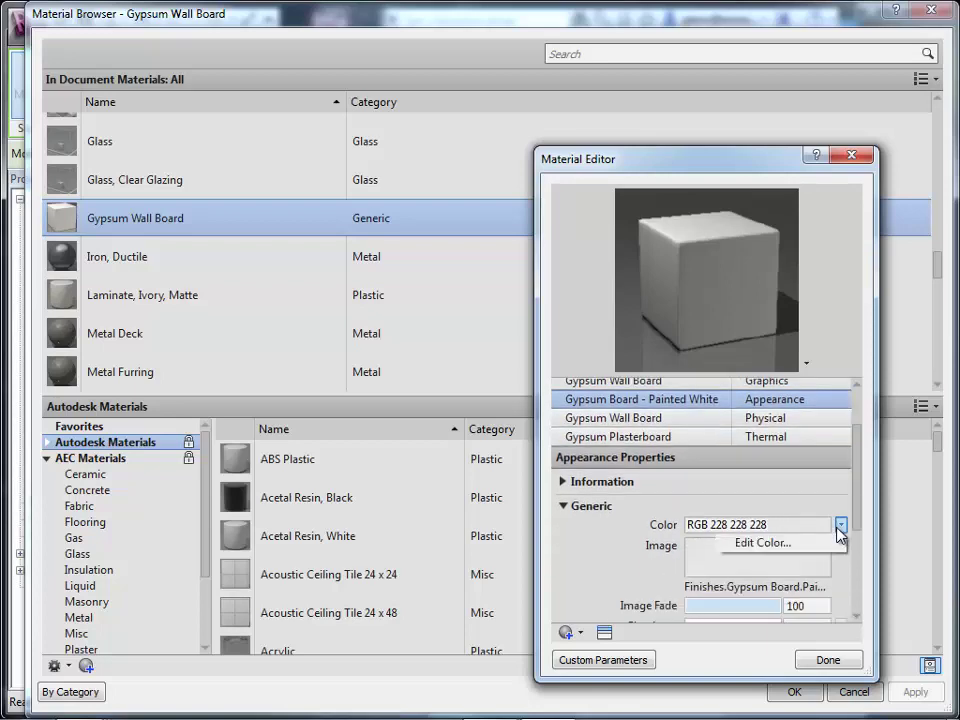
left_click(780, 544)
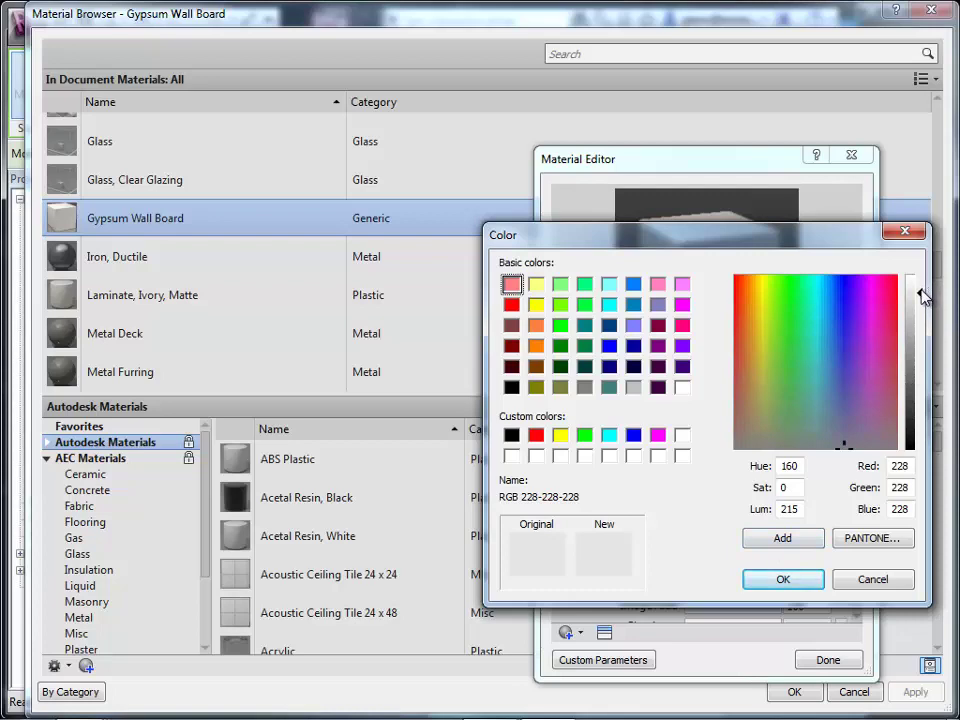
left_click_drag(921, 291, 921, 284)
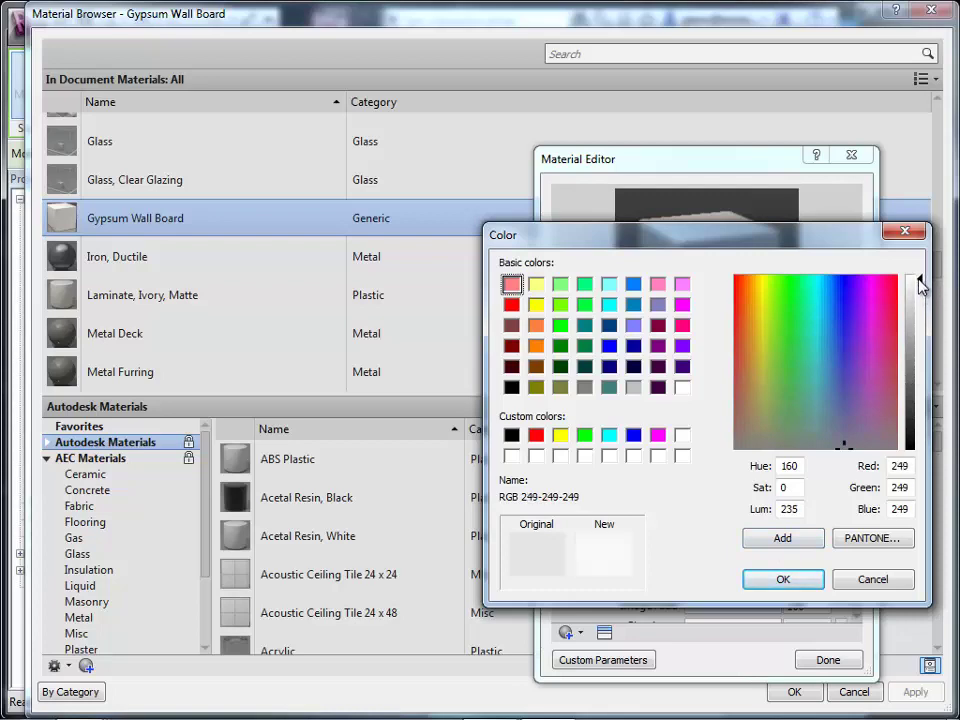
left_click(814, 583)
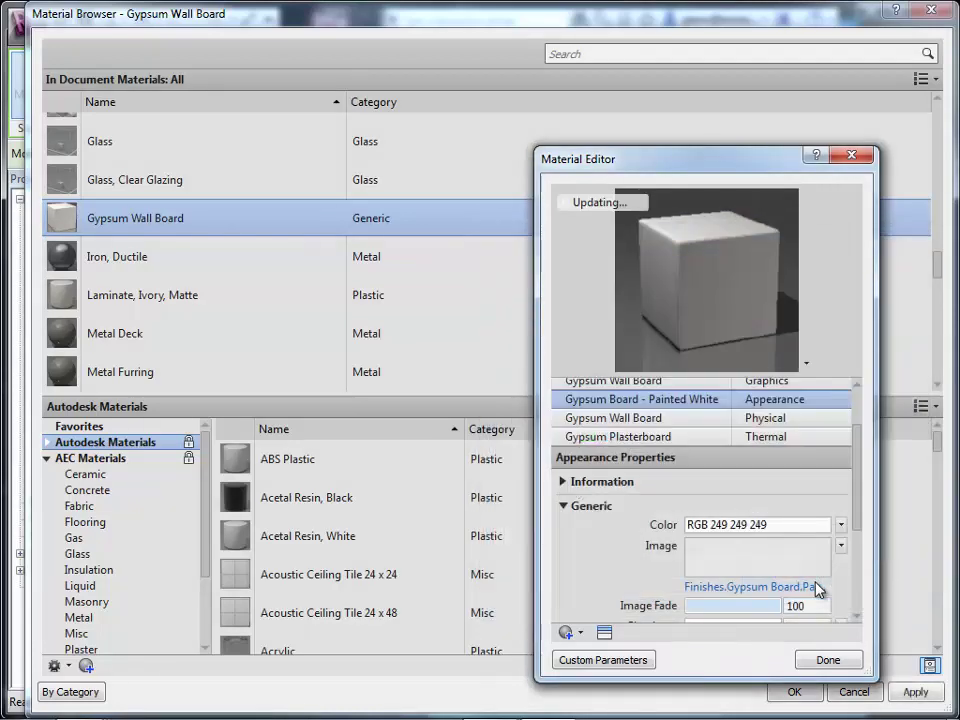
left_click(824, 659)
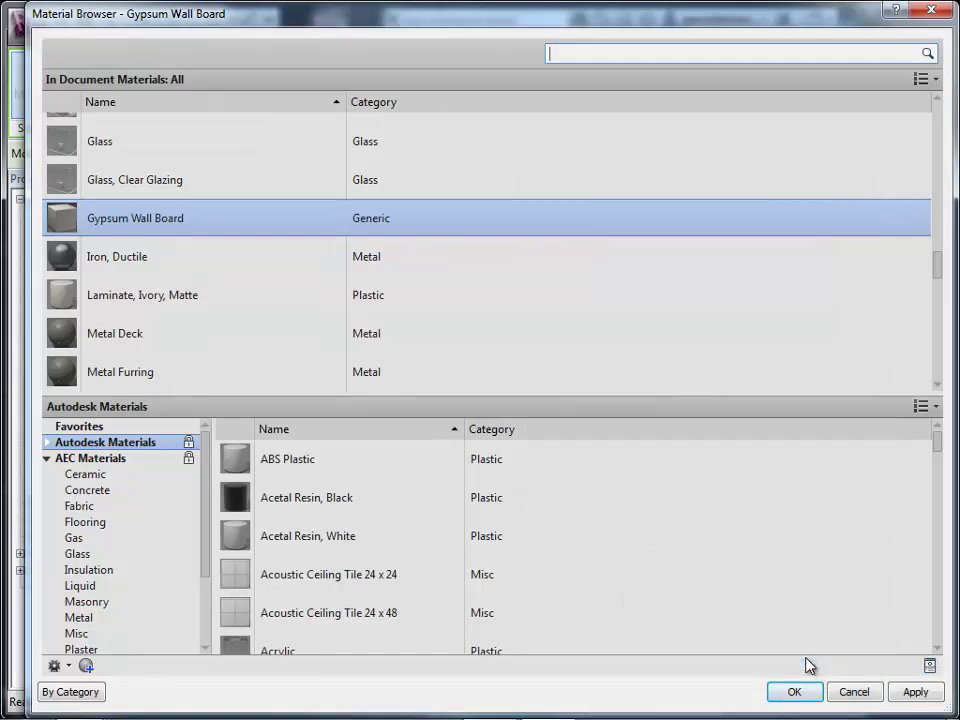
scroll(830, 630, "down", 1)
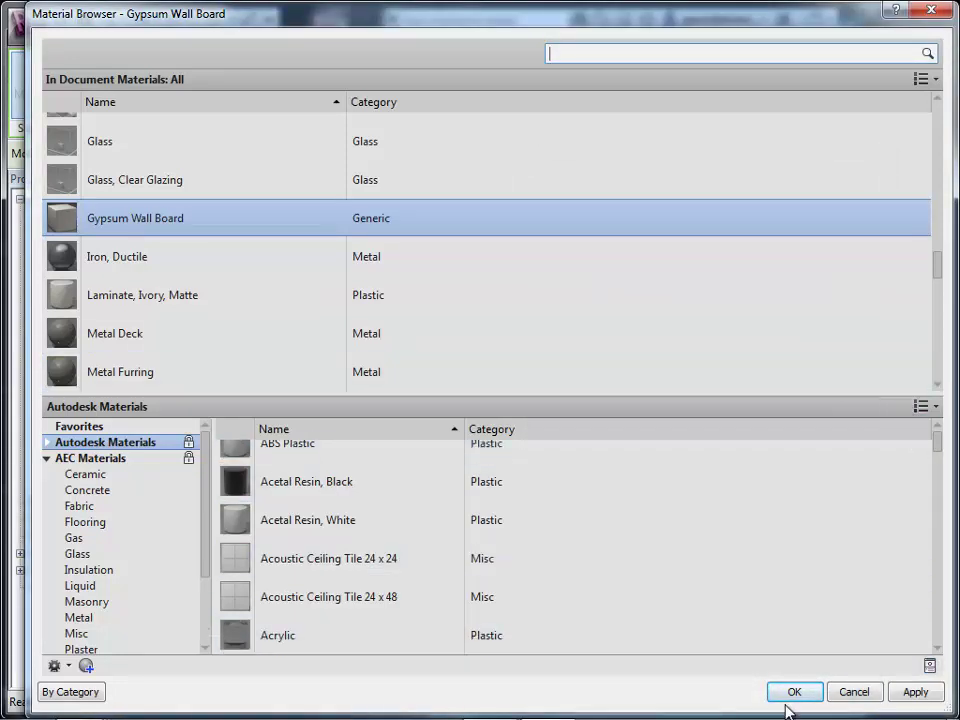
left_click(790, 698)
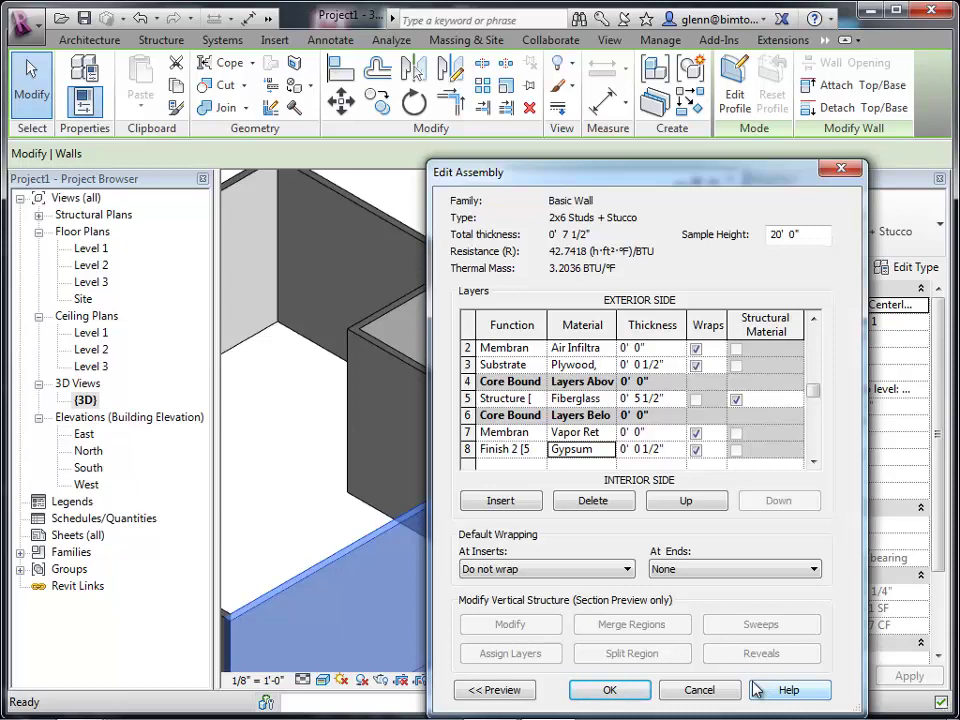
Open the Stucco material of the wall's exterior Finish 1 layer for editing.
left_click(582, 350)
left_click_drag(812, 388, 810, 330)
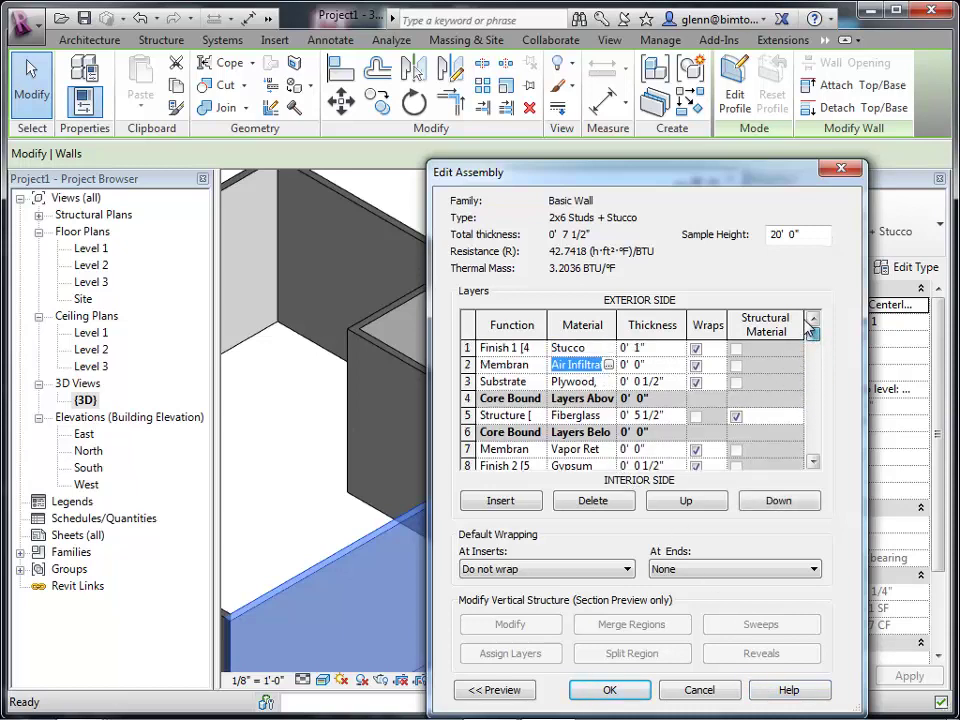
left_click(610, 348)
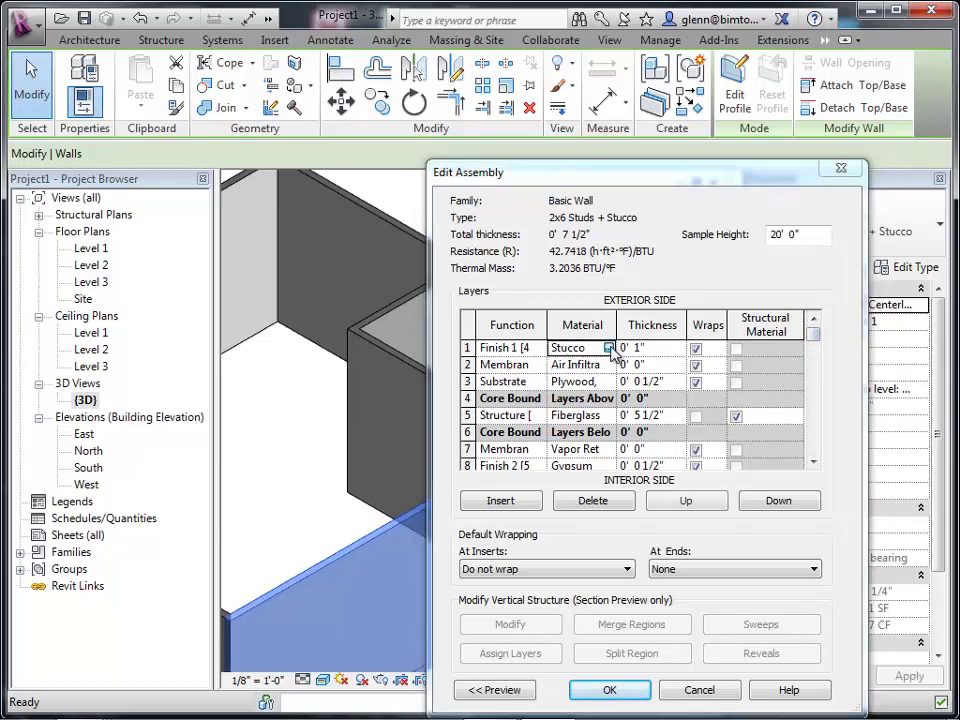
left_click(609, 348)
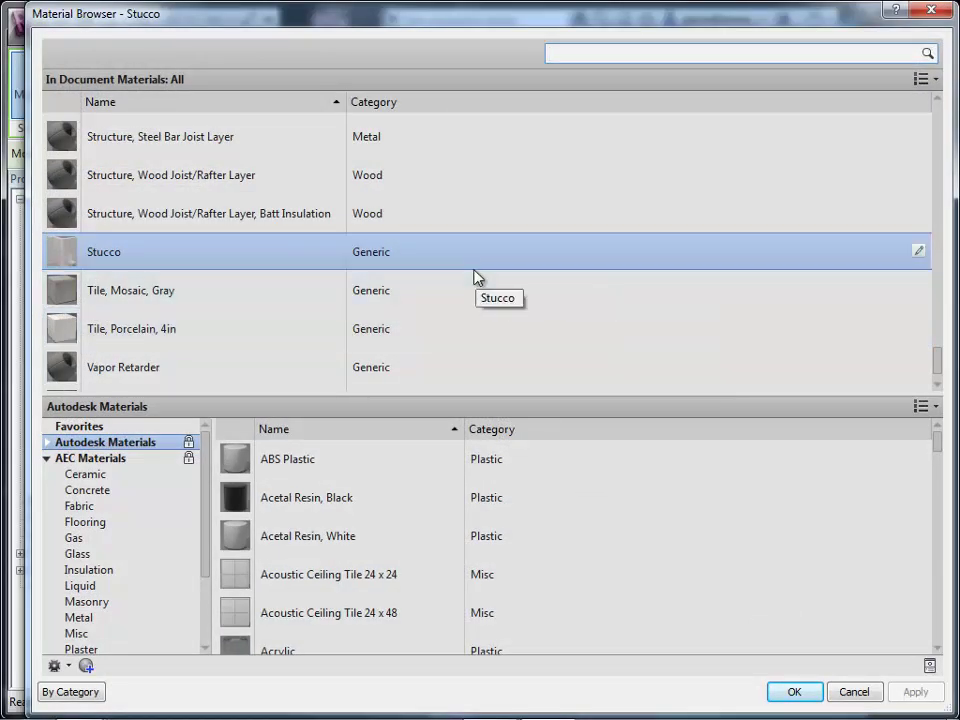
double_click(450, 253)
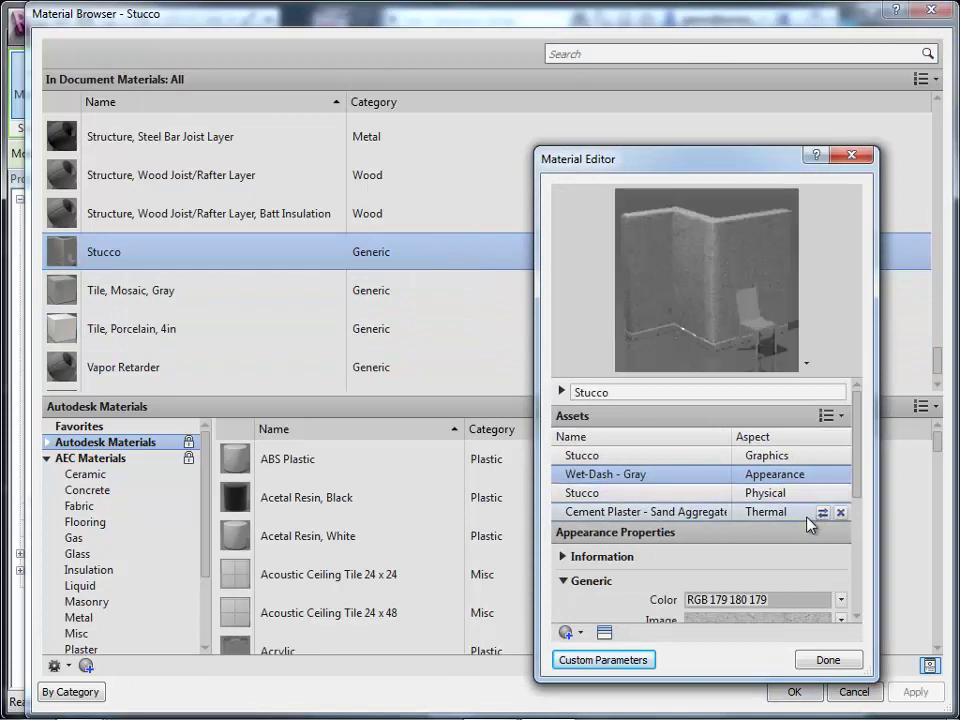
Examine the Stucco material's appearance properties, including its generic settings, bump option and asset information.
mouse_move(806, 487)
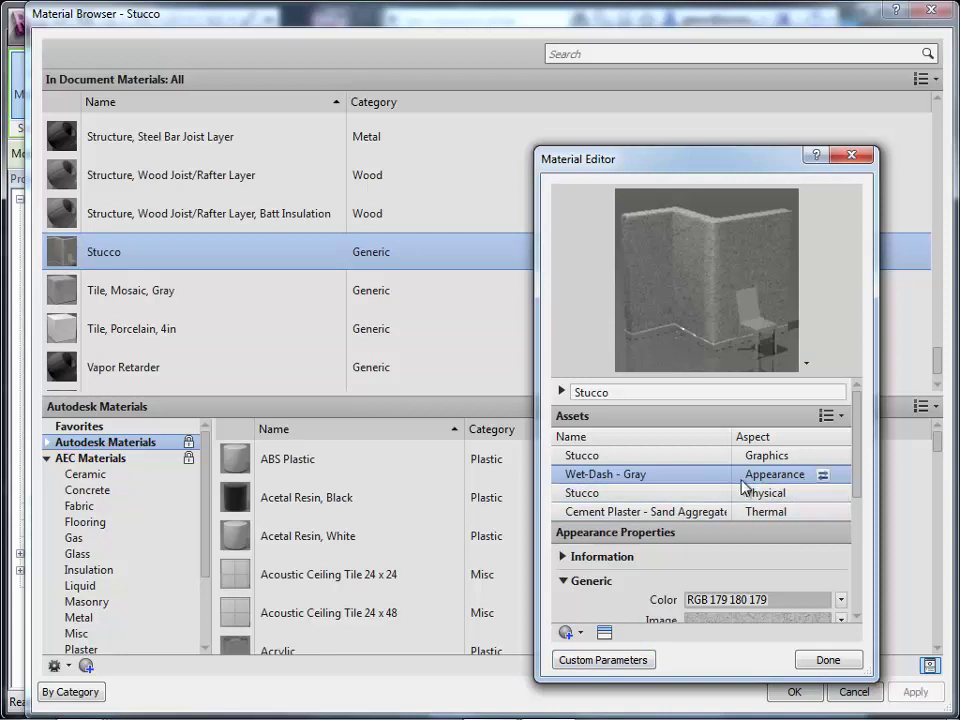
left_click(857, 619)
left_click(858, 619)
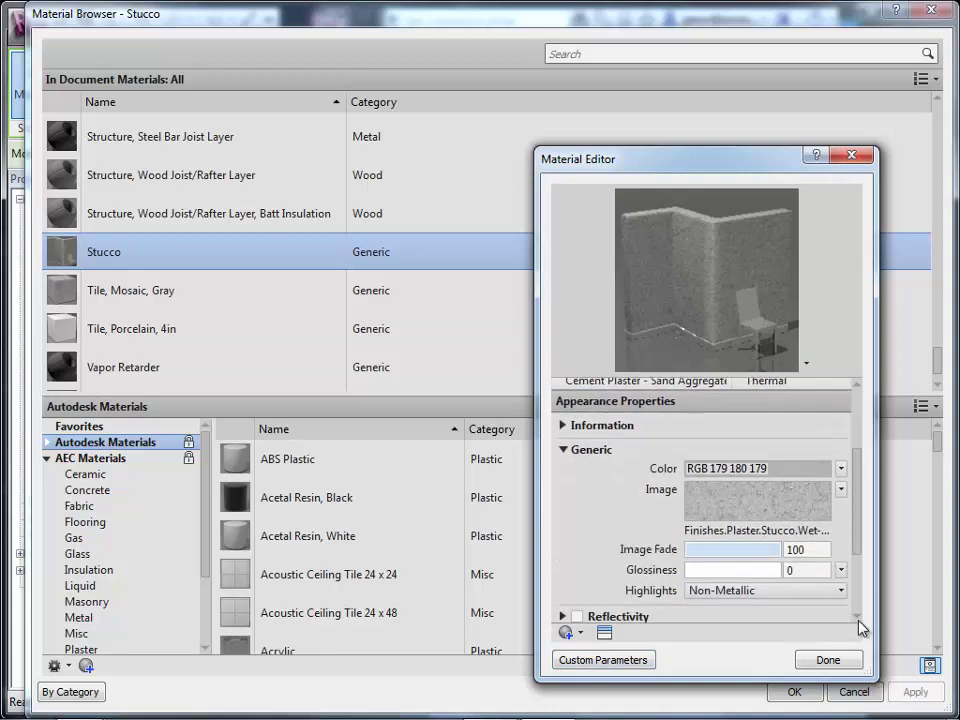
left_click(858, 619)
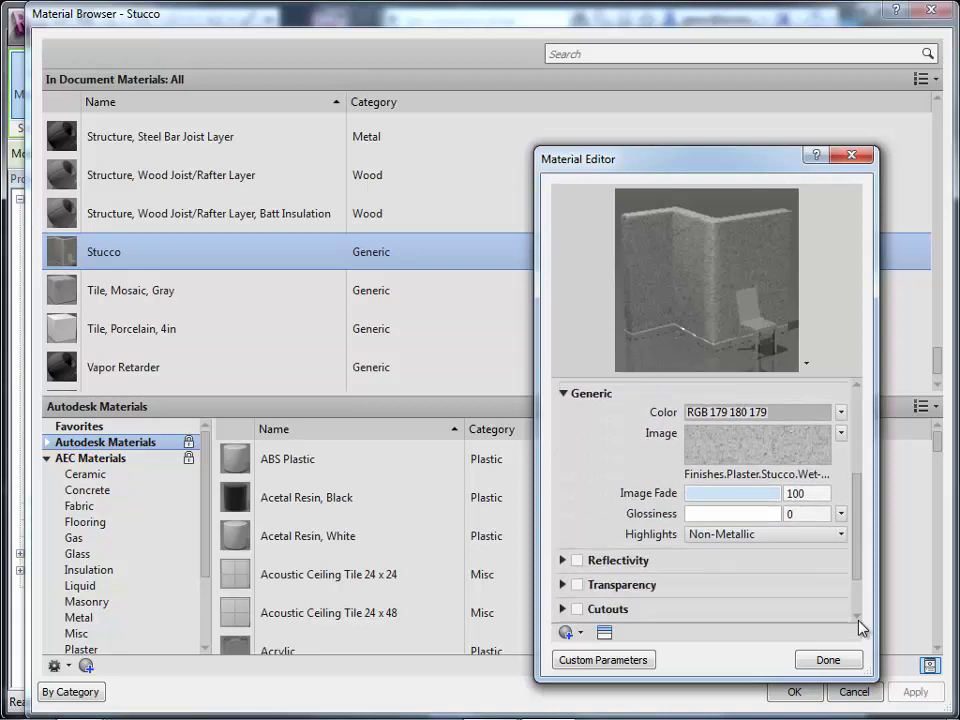
left_click(858, 619)
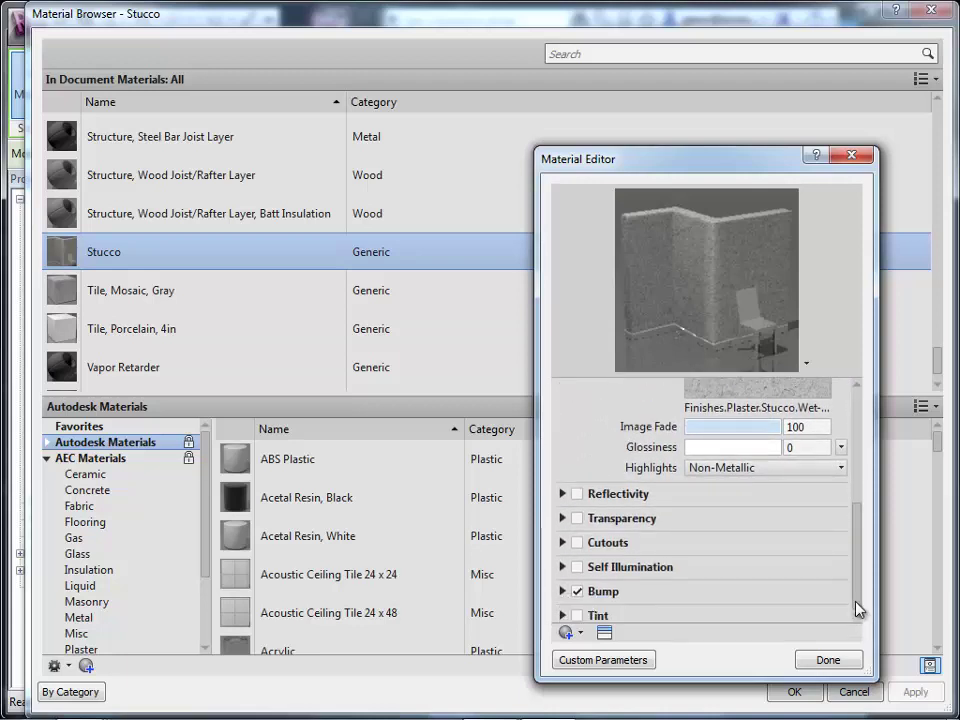
scroll(848, 560, "up", 5)
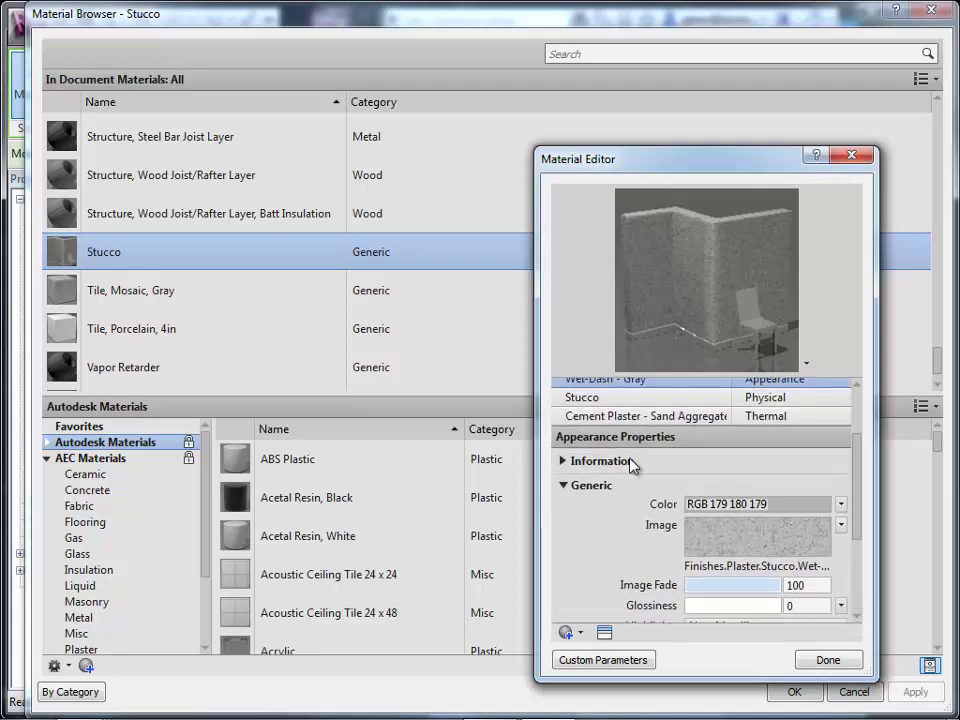
left_click(565, 462)
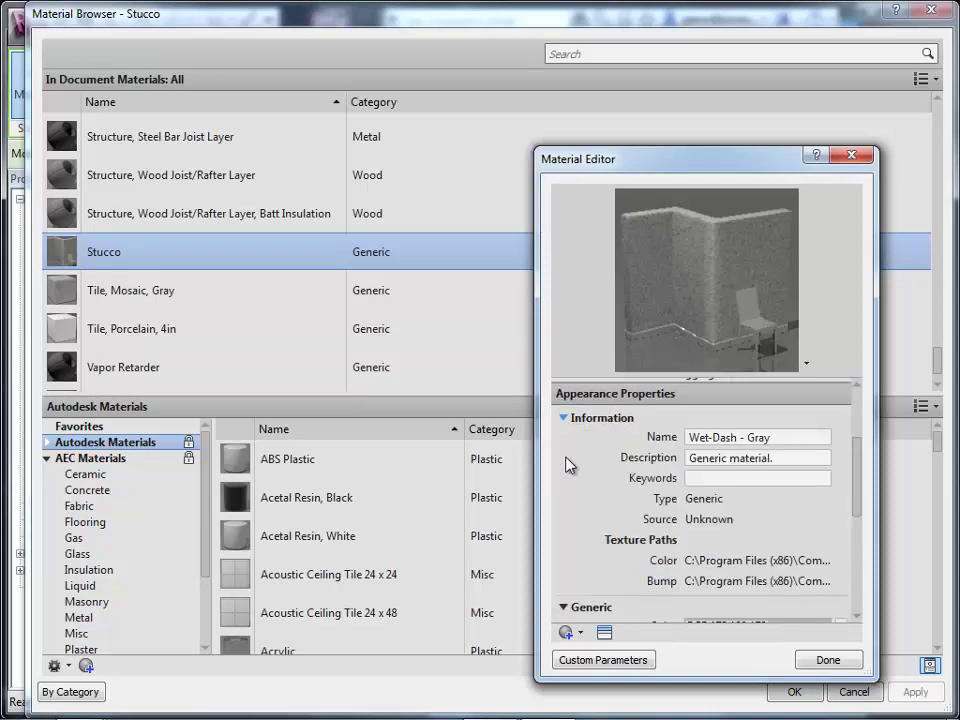
left_click_drag(857, 450, 849, 407)
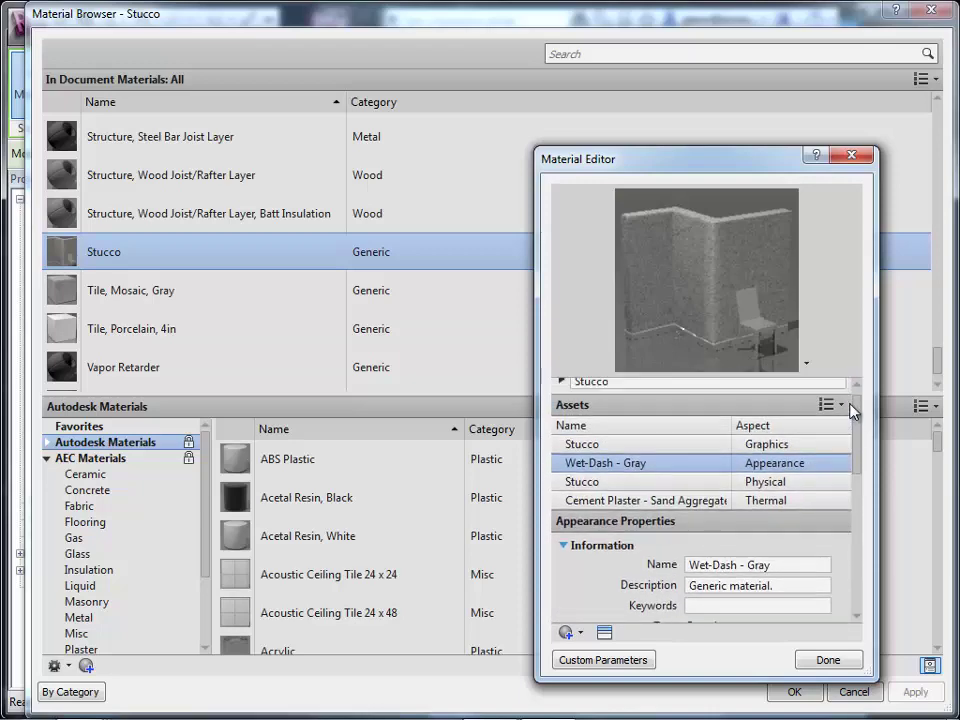
Set the Stucco material's graphics shading color to a light tan, RGB 243 210 148.
left_click(770, 444)
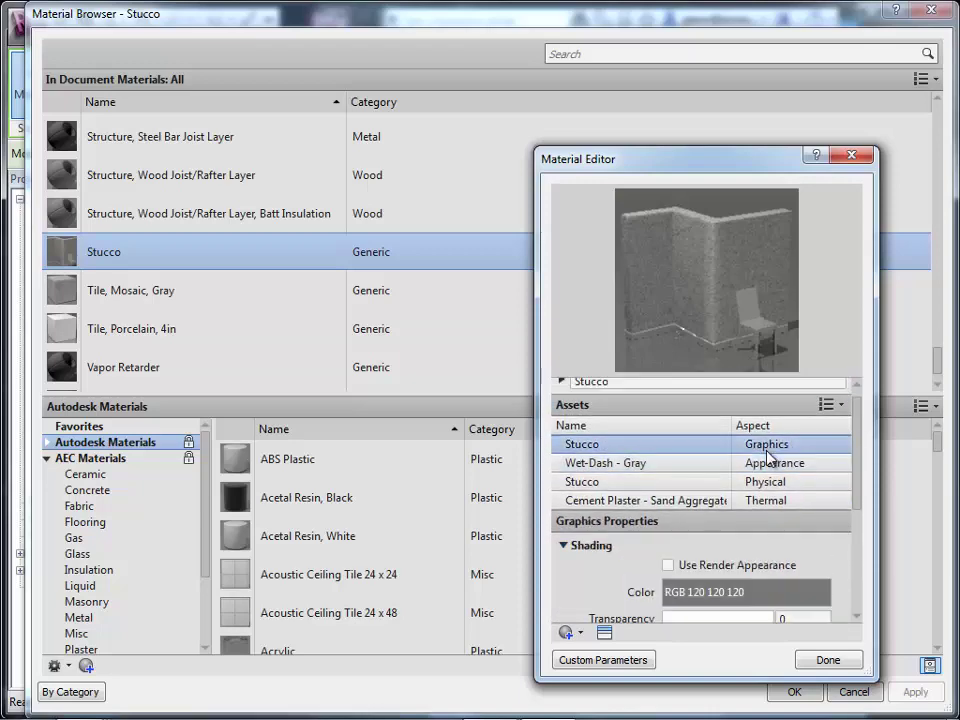
left_click(857, 618)
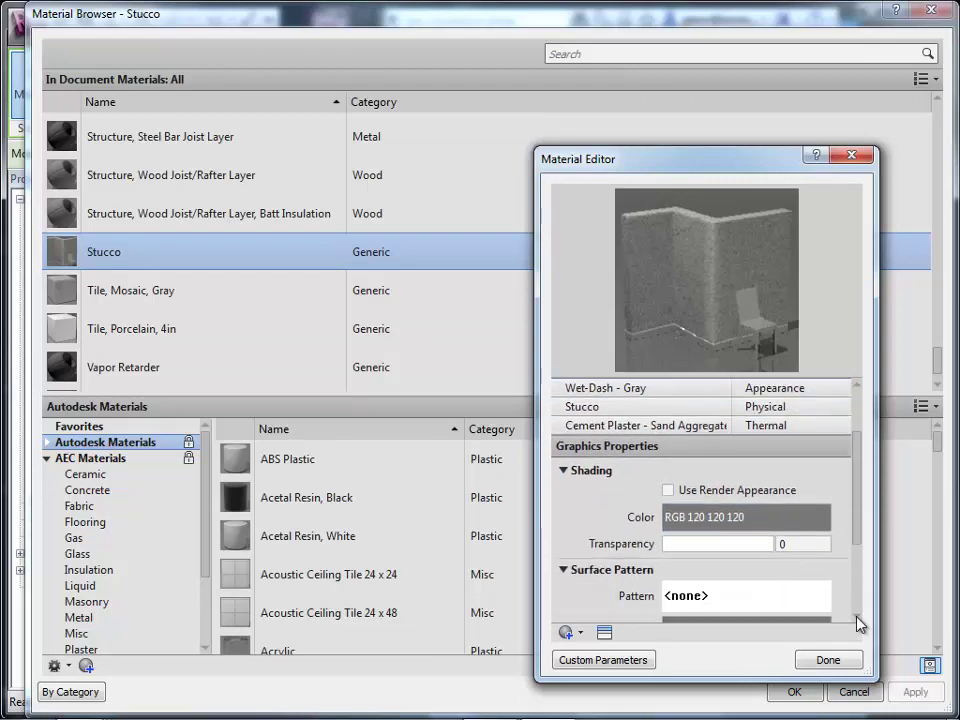
left_click(776, 521)
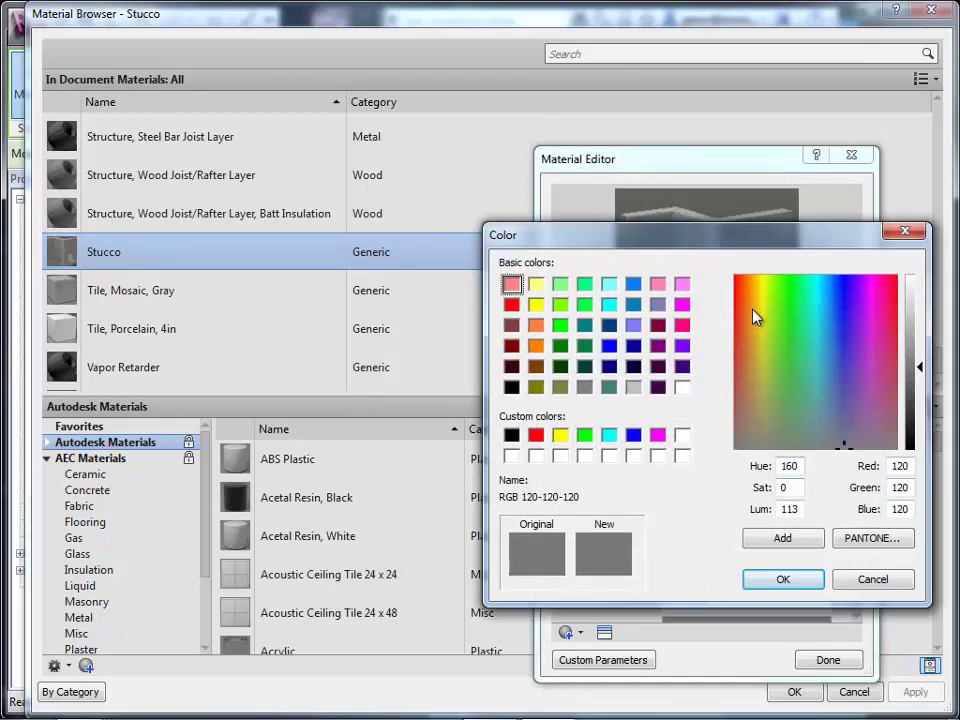
left_click(753, 309)
left_click_drag(916, 307, 919, 317)
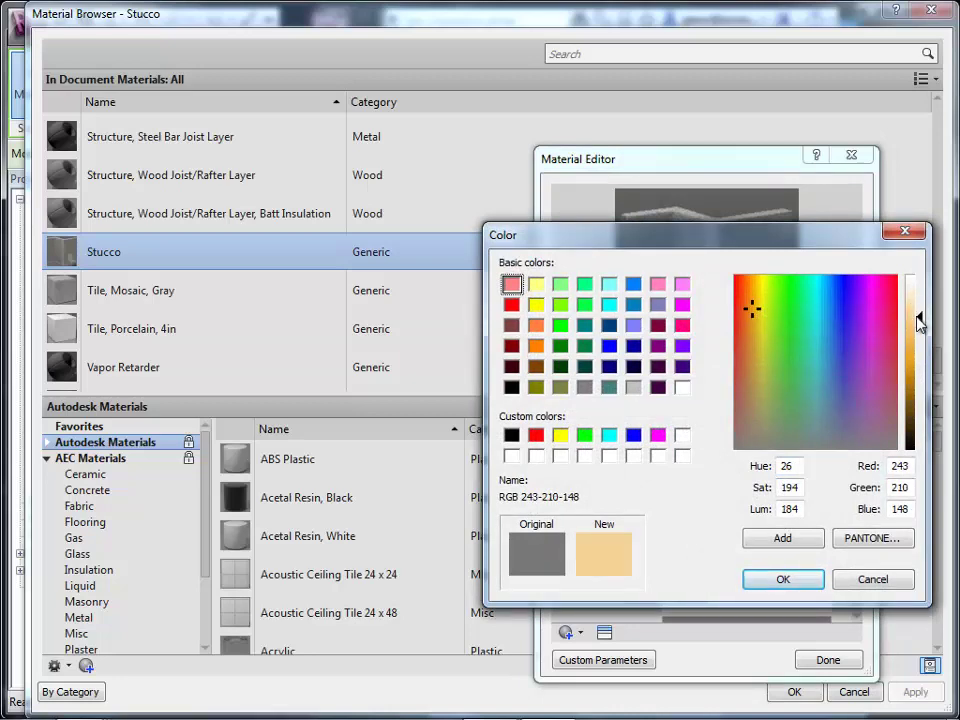
left_click(783, 580)
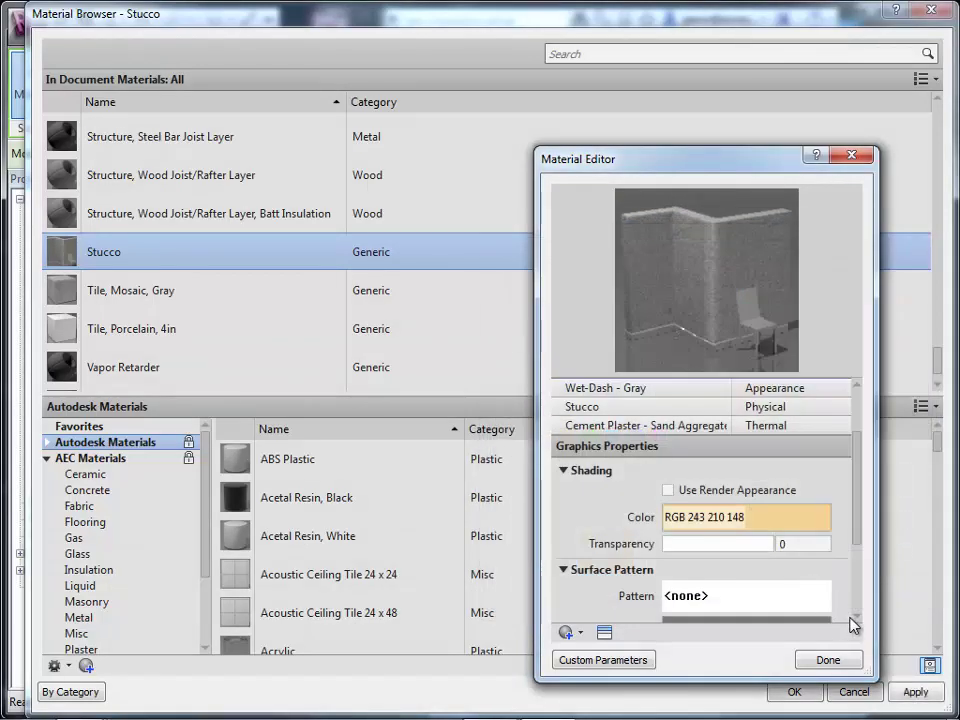
Look through the model fill patterns, and assign the drafting pattern Sand - Dense as the Stucco material's surface pattern.
scroll(852, 622, "down", 3)
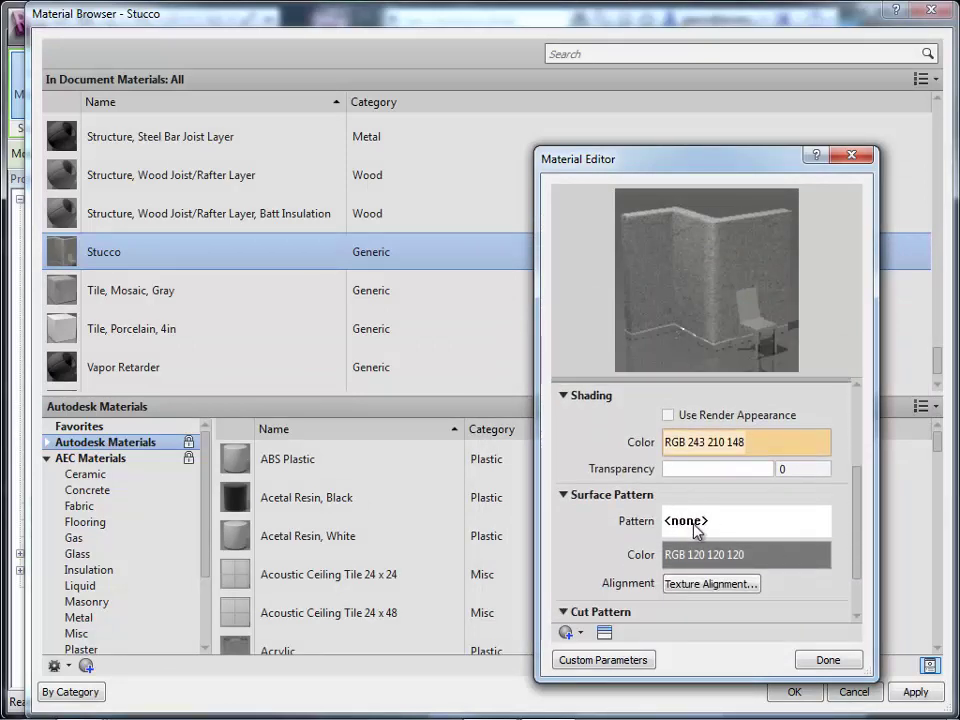
left_click(703, 535)
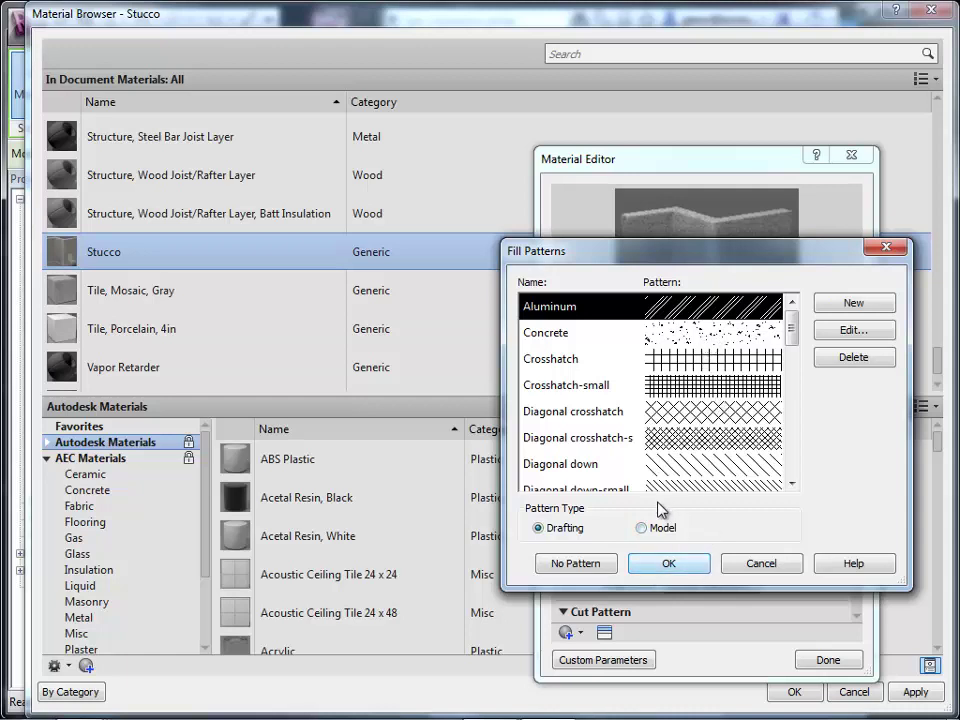
left_click(652, 533)
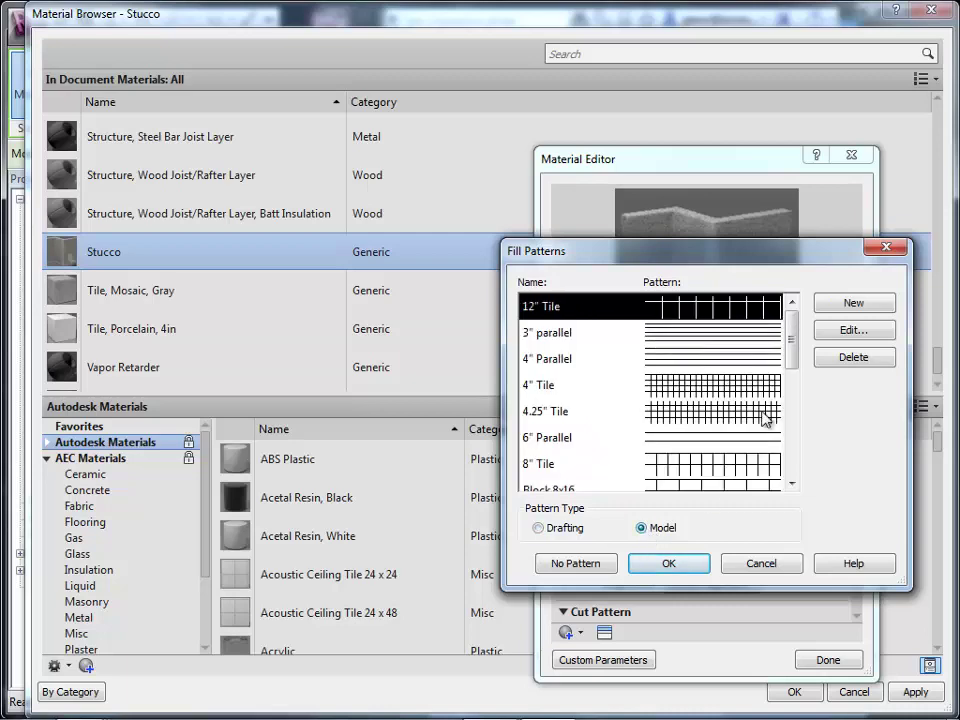
left_click_drag(790, 370, 787, 343)
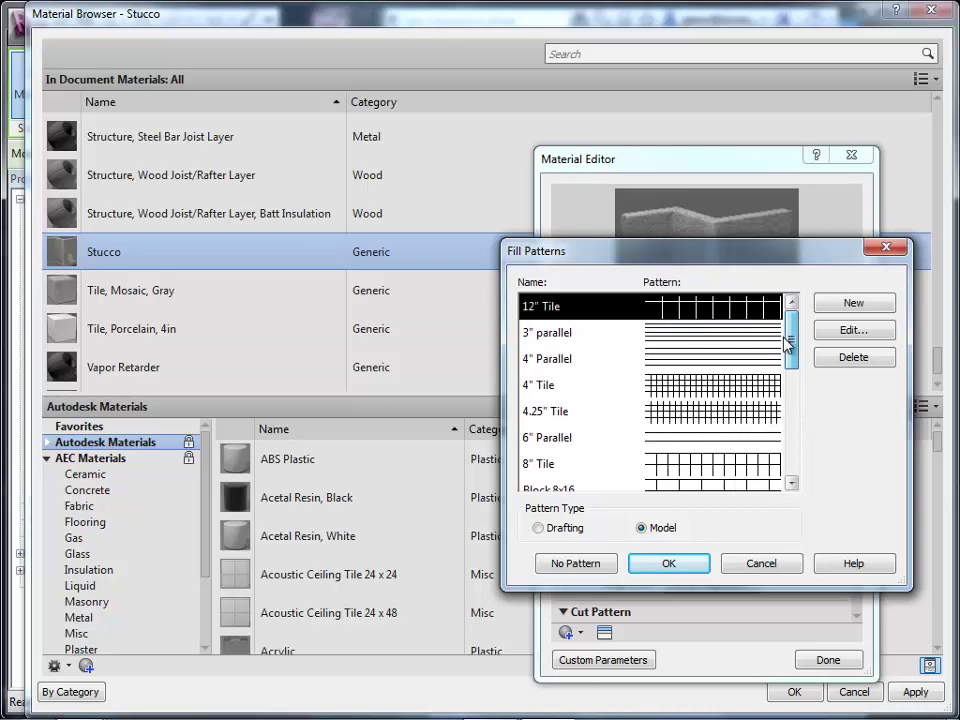
left_click(793, 476)
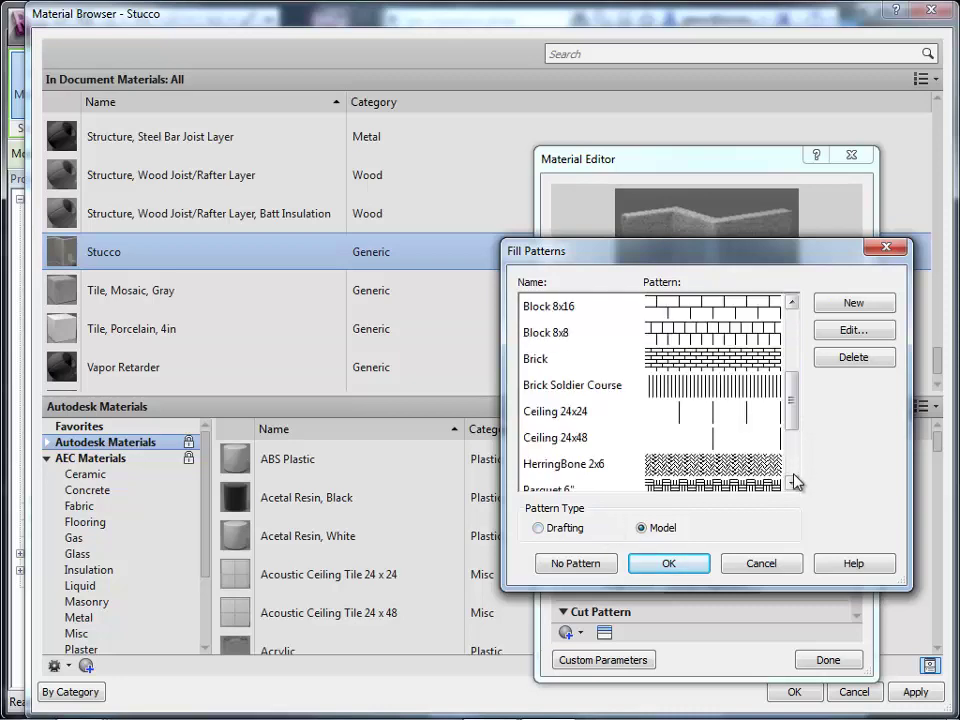
left_click(563, 532)
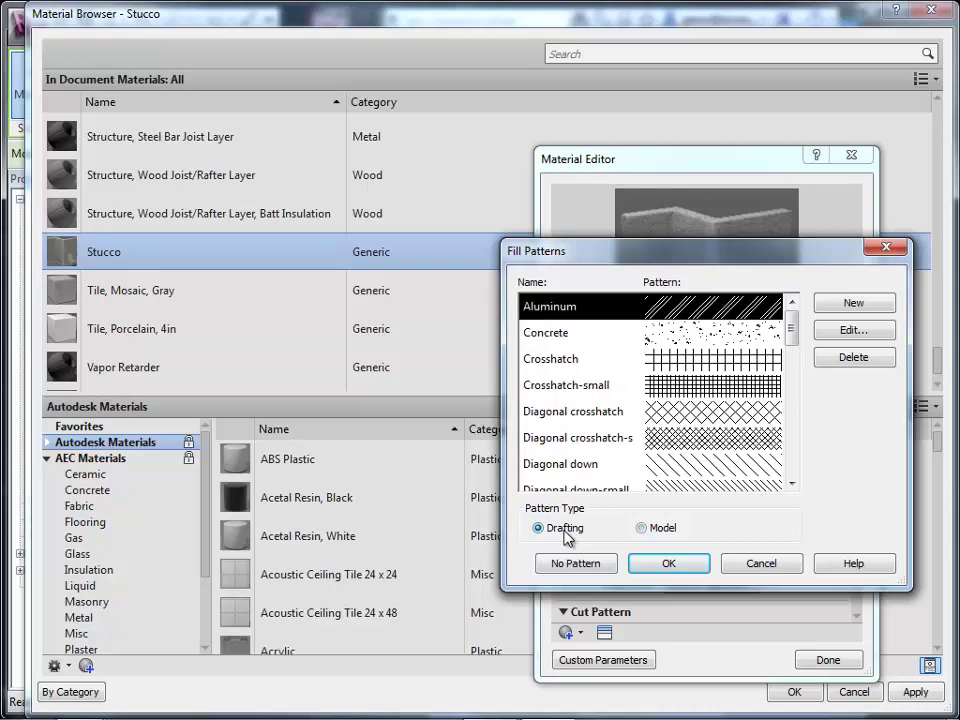
left_click(794, 355)
left_click(796, 402)
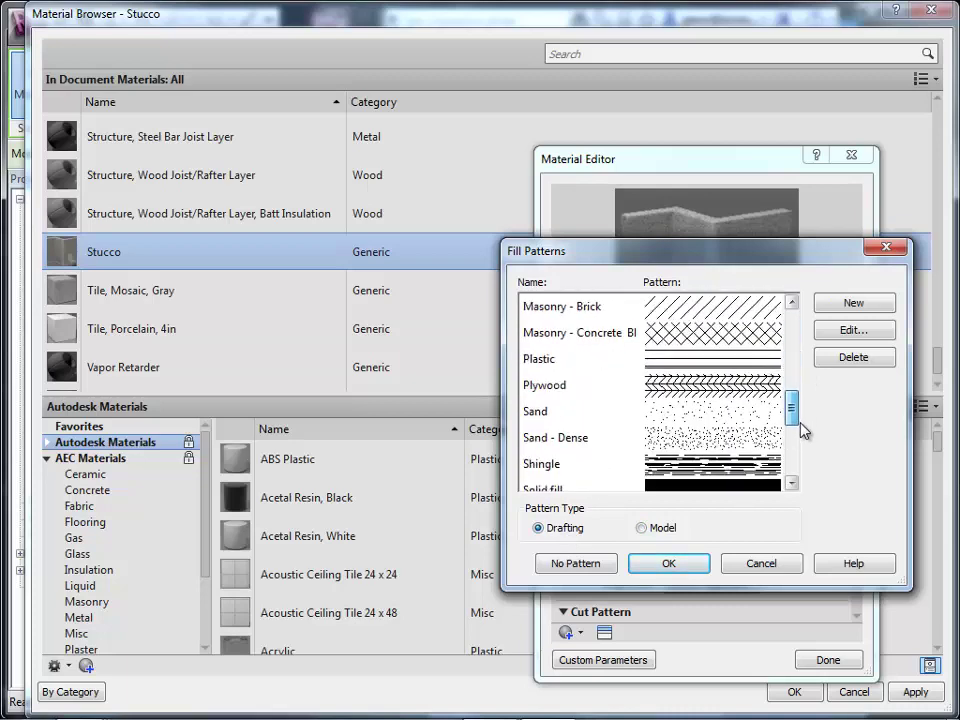
left_click(738, 448)
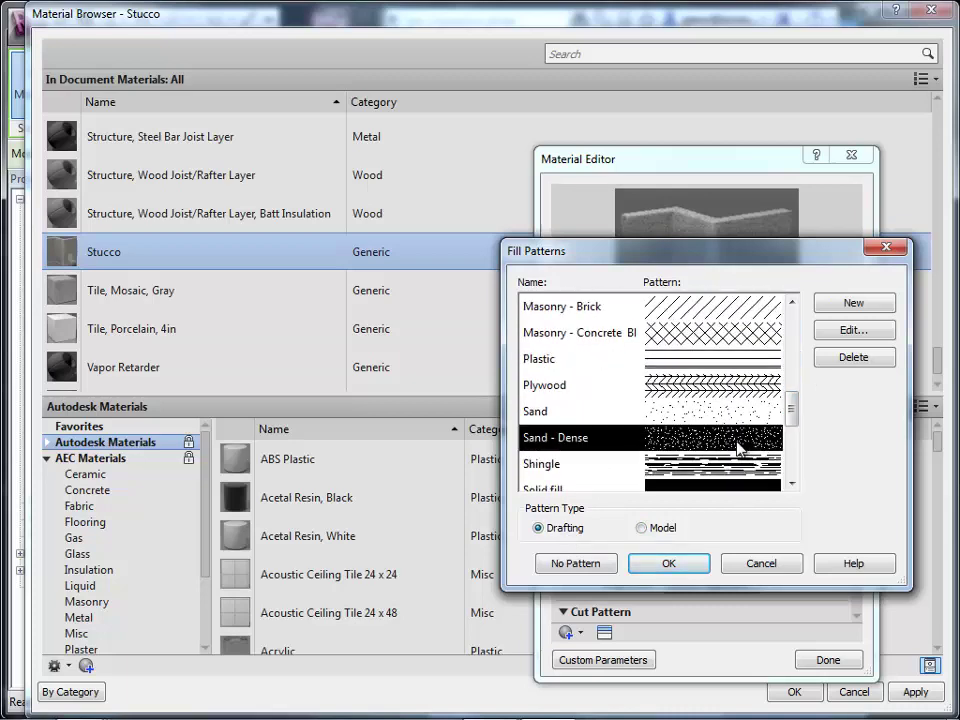
left_click(701, 567)
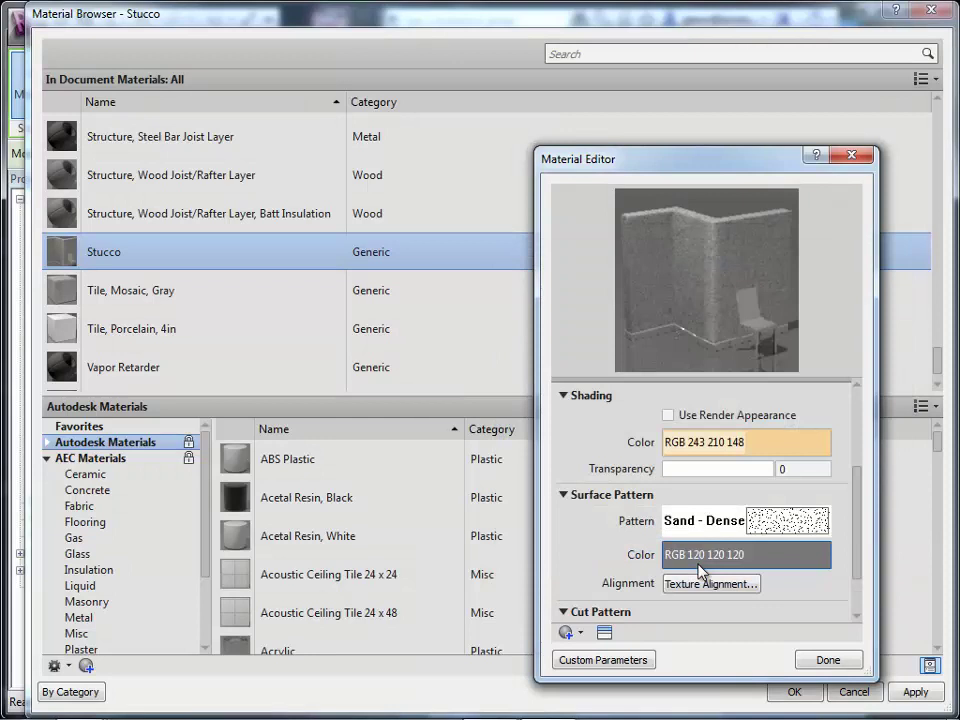
Accept the Stucco material edits, apply them to the 2x6 Studs + Stucco wall type, and deselect the wall.
left_click(829, 667)
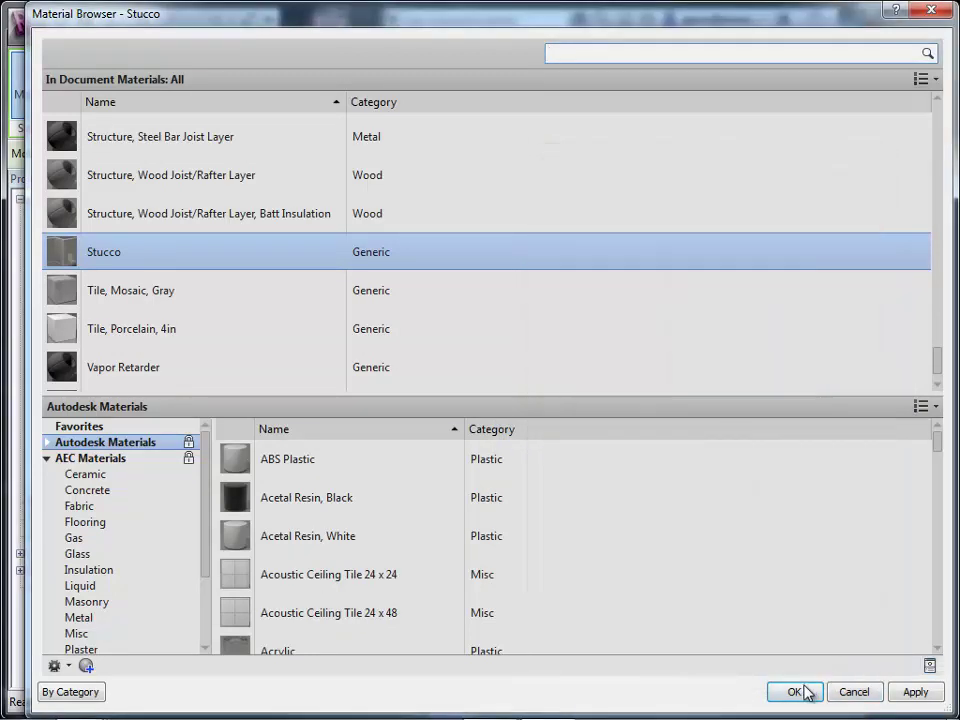
left_click(794, 691)
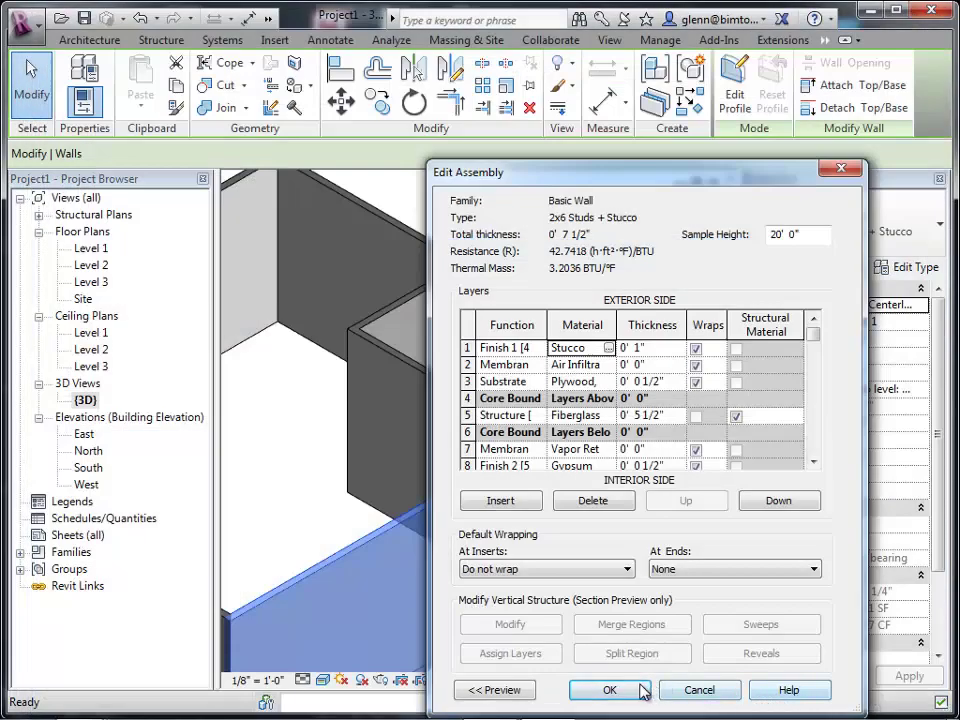
left_click(611, 690)
left_click(625, 690)
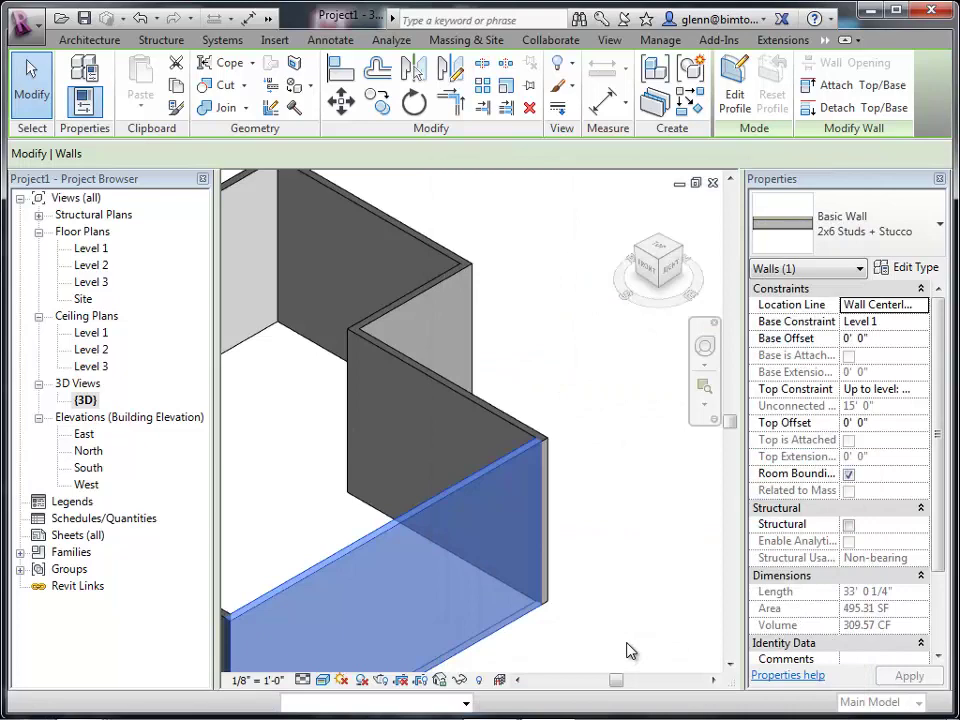
left_click(628, 647)
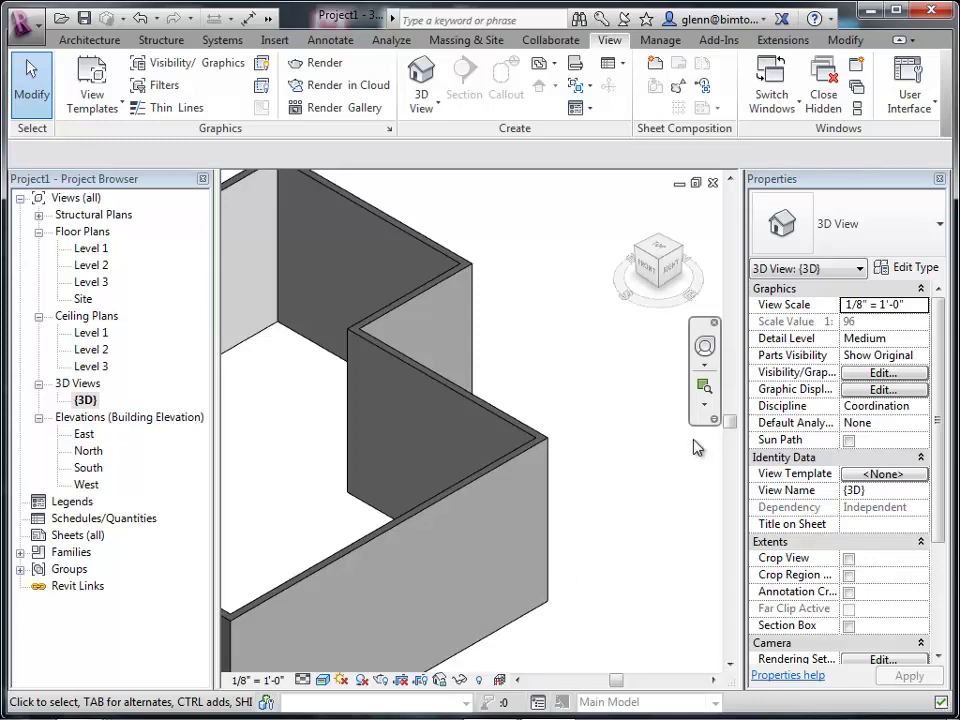
Set the 3D view's visual style to Shaded and leave no wall selected.
left_click(517, 463)
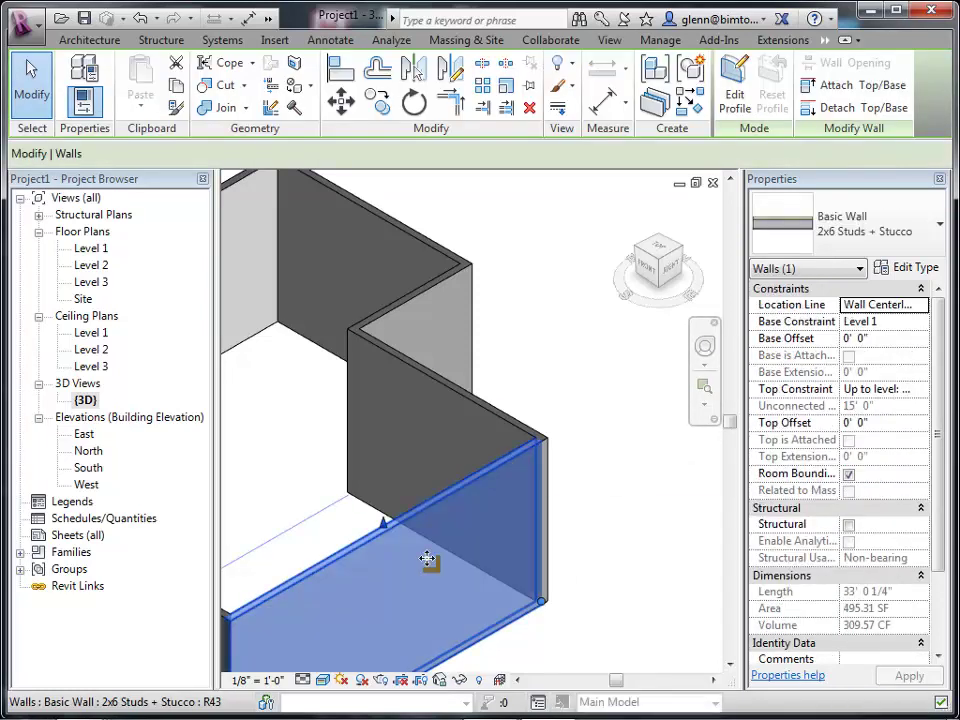
left_click(323, 680)
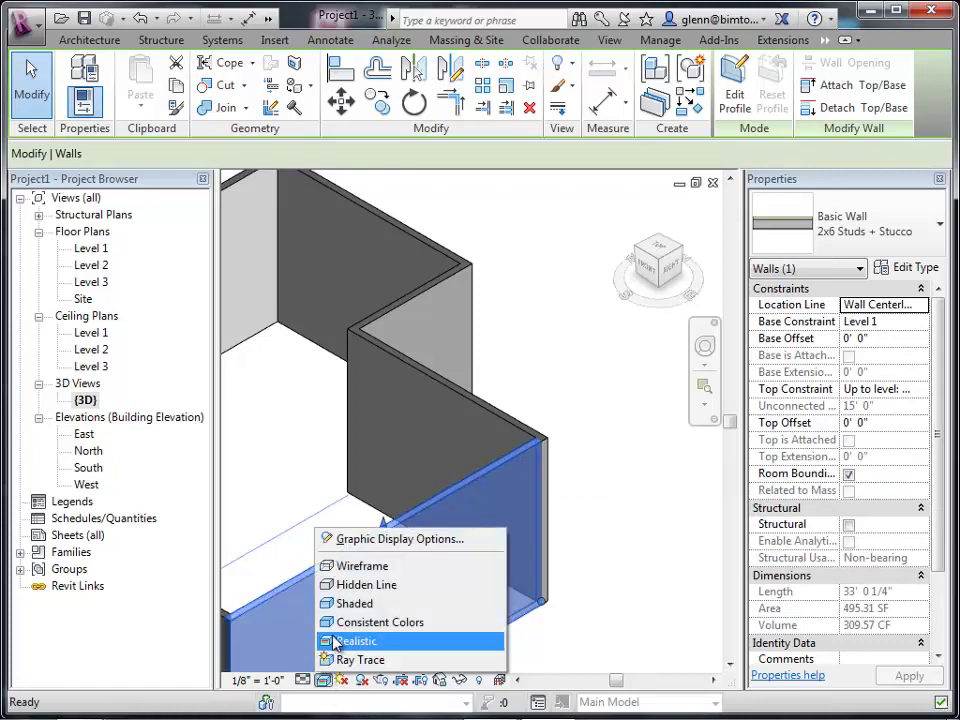
left_click(340, 604)
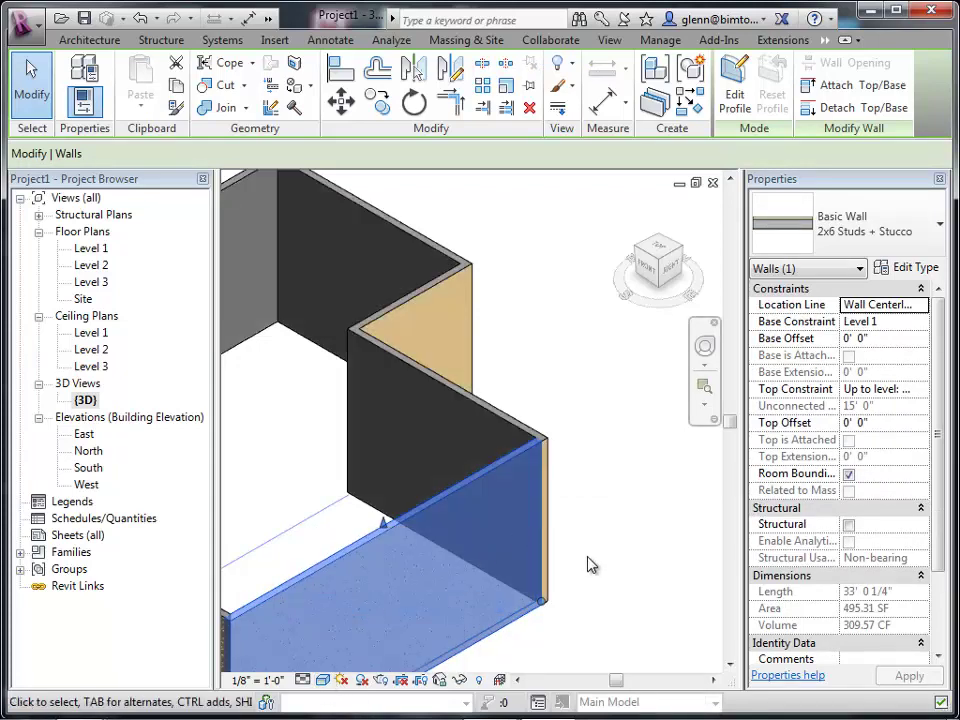
left_click(624, 566)
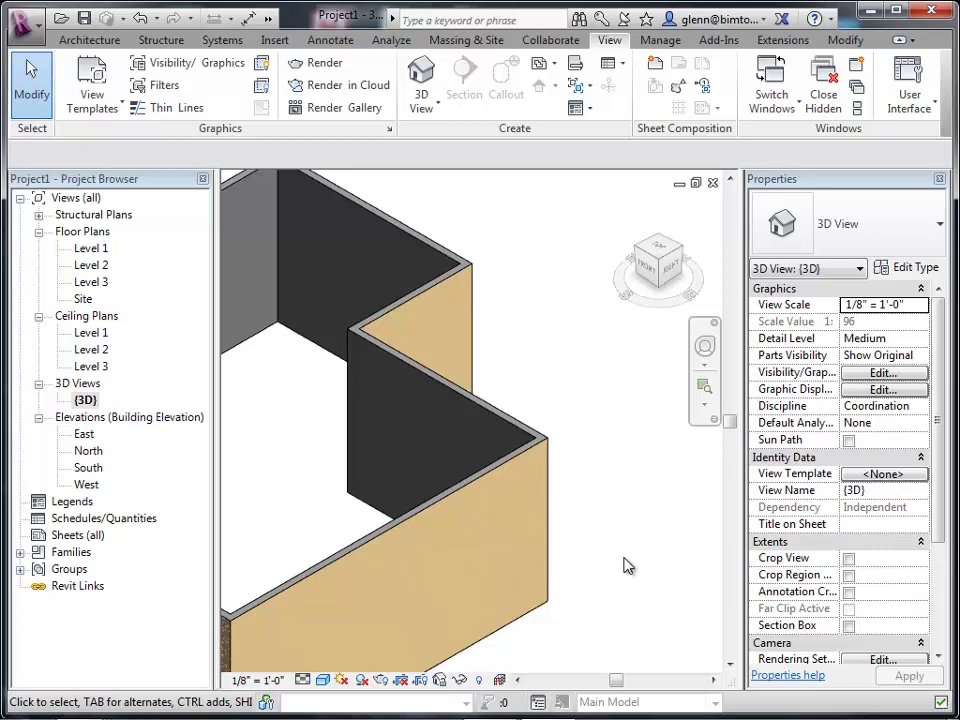
Open the Level 1 floor plan and fit the whole plan in the view.
left_click(91, 250)
double_click(91, 250)
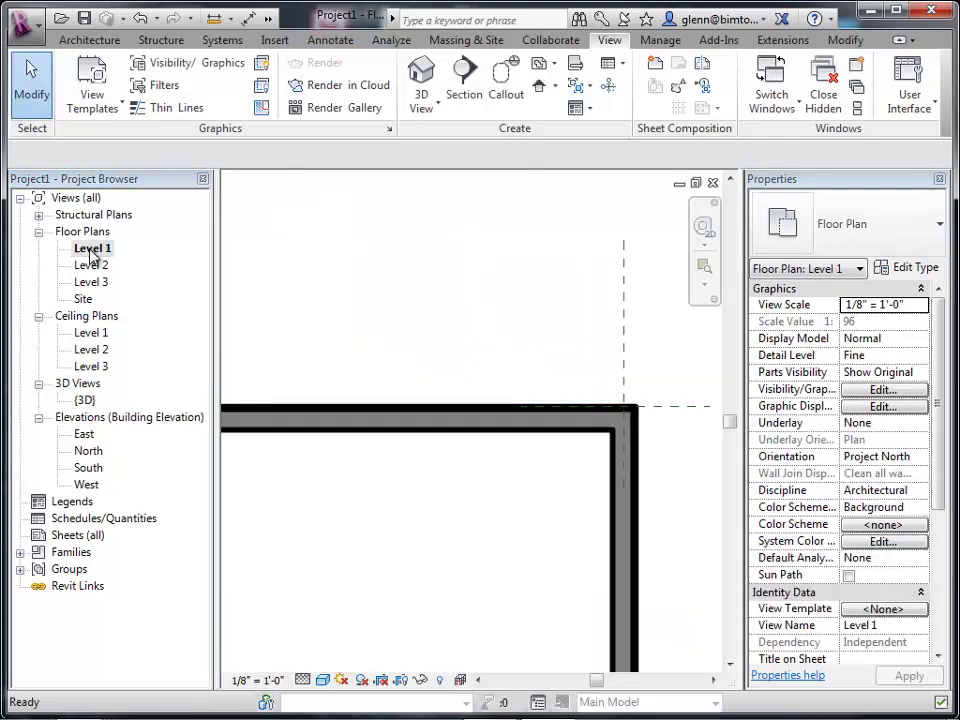
key("z")
key("a")
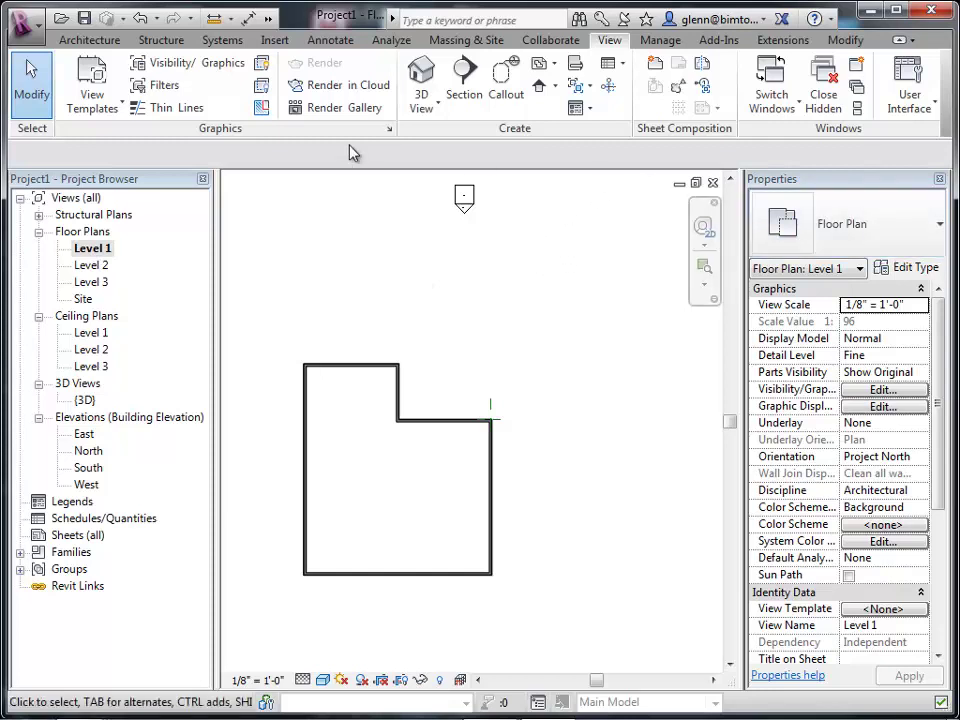
Draw a horizontal Interior - 4 7/8" Partition (1-hr) wall across the full building width, about 16' 6" above the lower exterior wall.
left_click(80, 44)
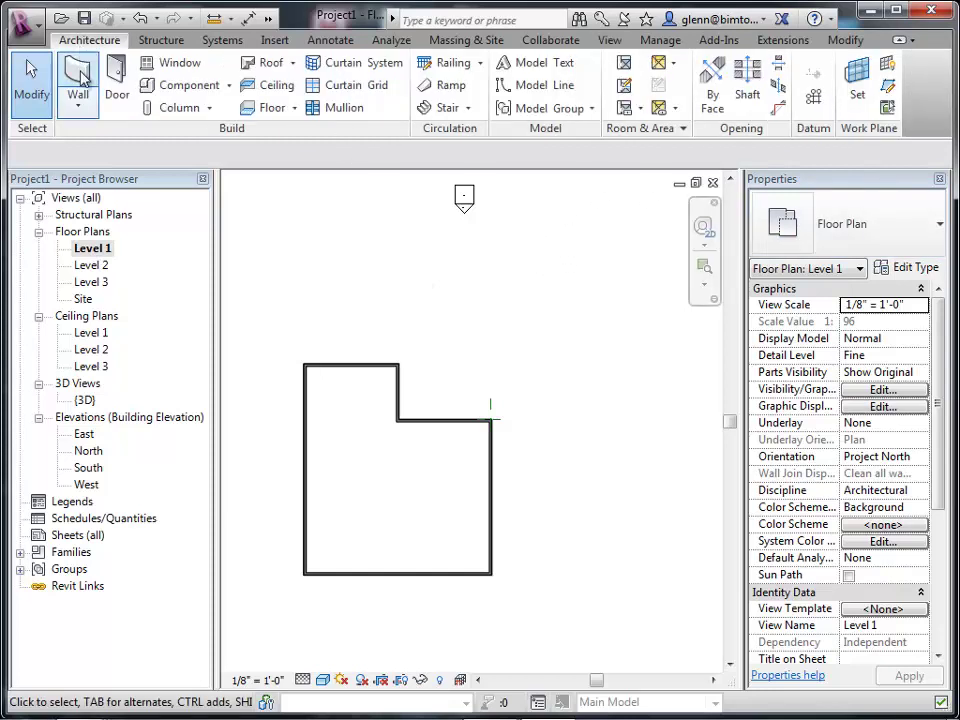
left_click(82, 75)
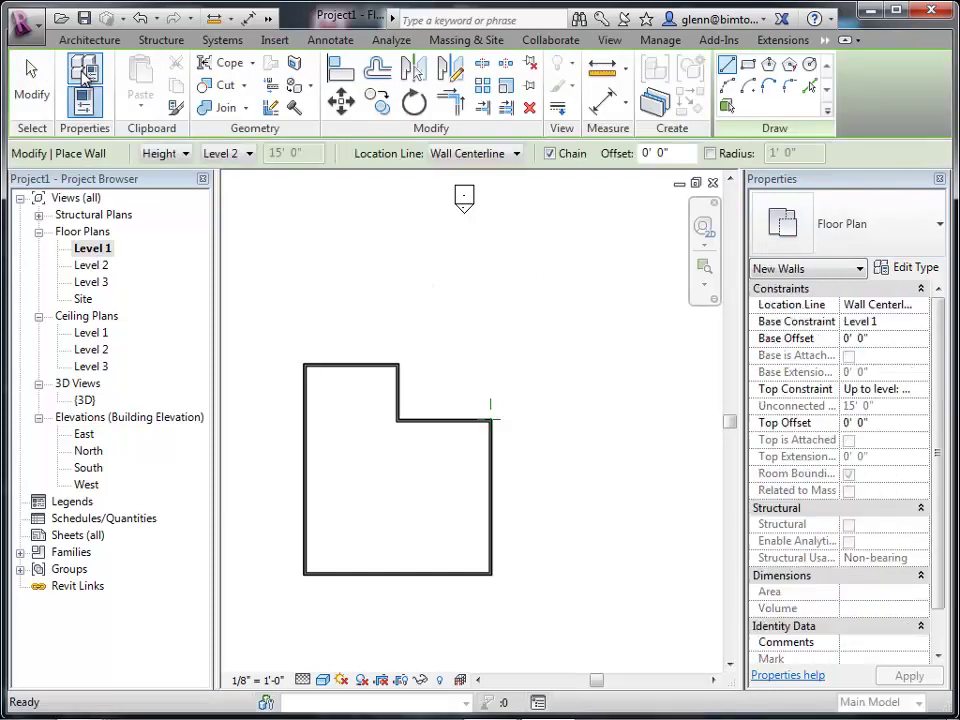
left_click(865, 240)
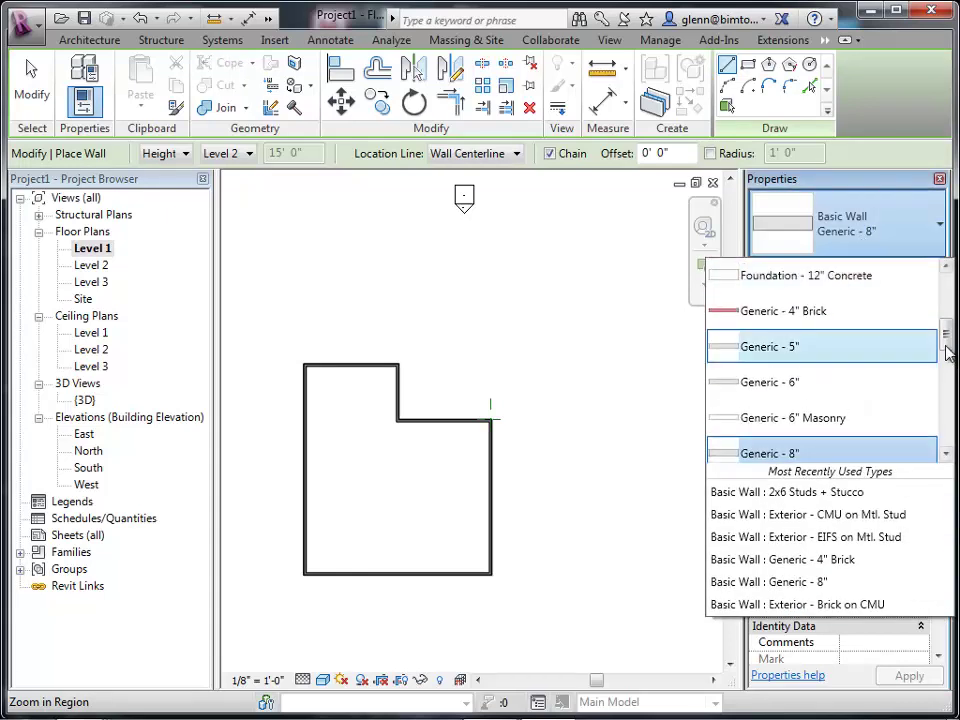
left_click_drag(947, 335, 947, 396)
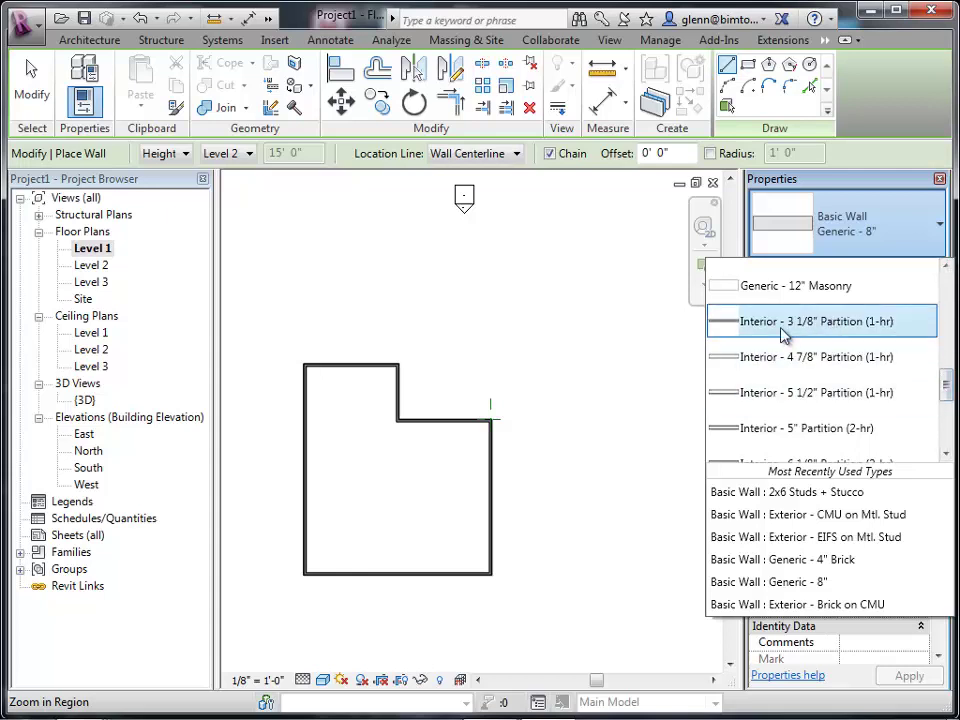
left_click(752, 356)
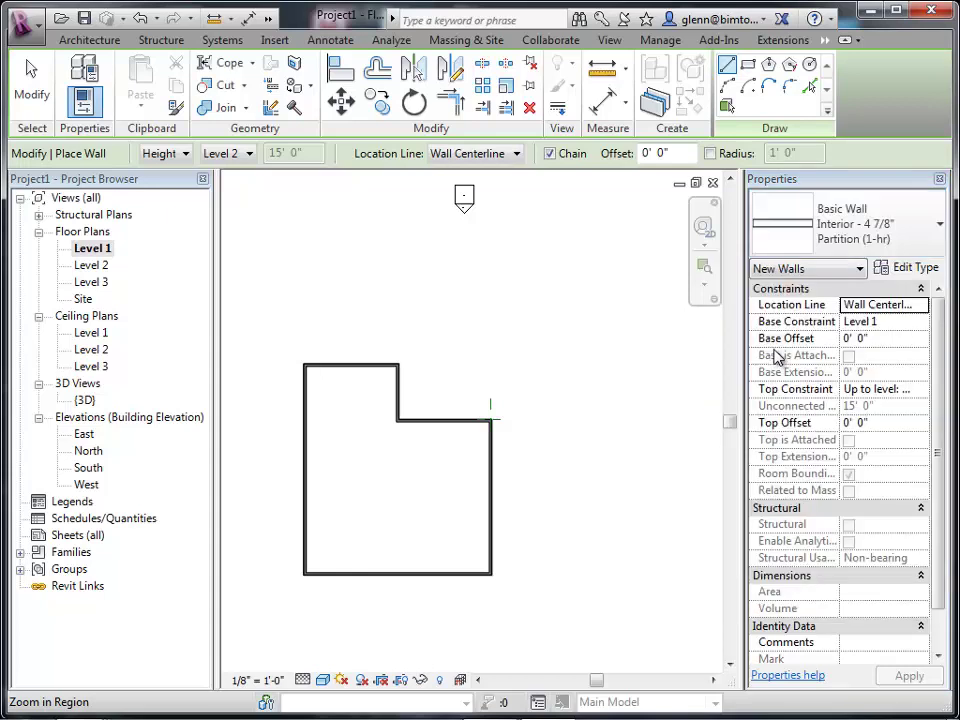
left_click(704, 272)
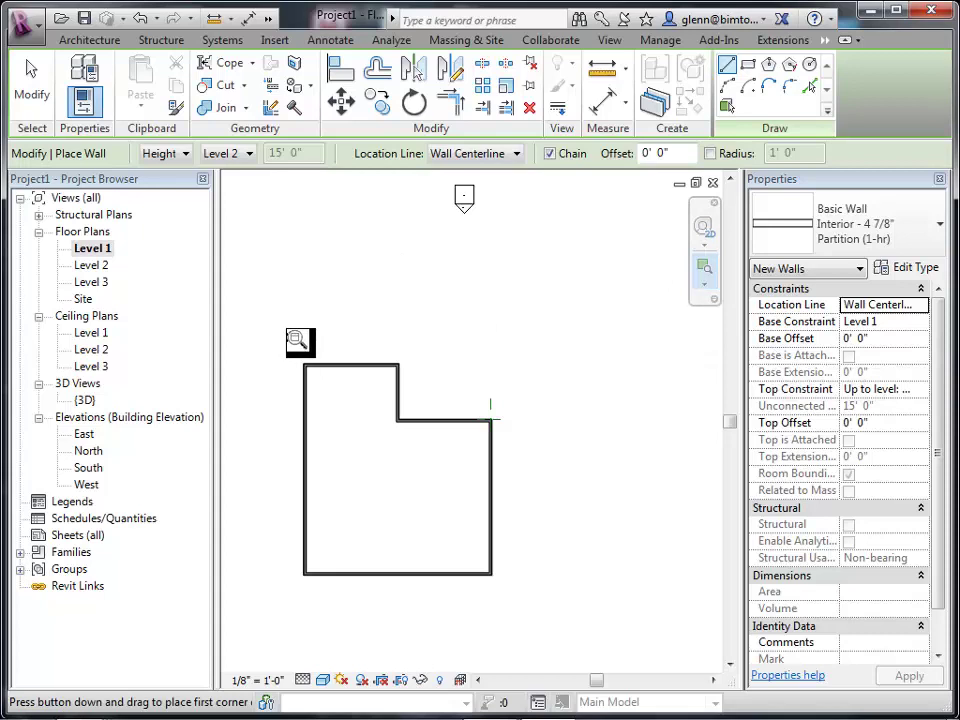
left_click_drag(286, 328, 524, 601)
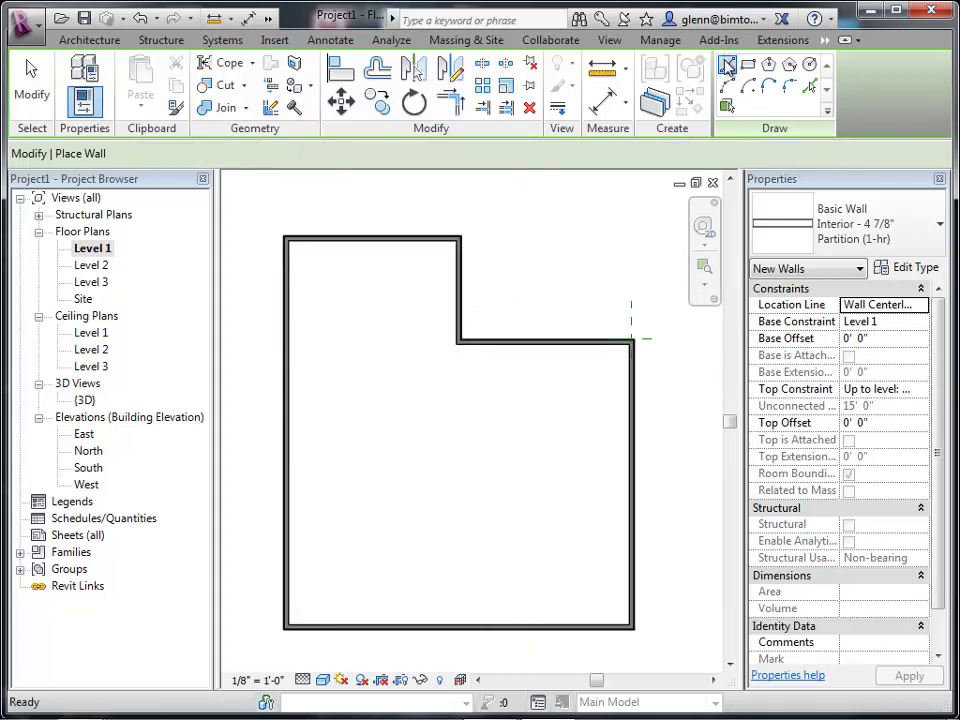
left_click(289, 486)
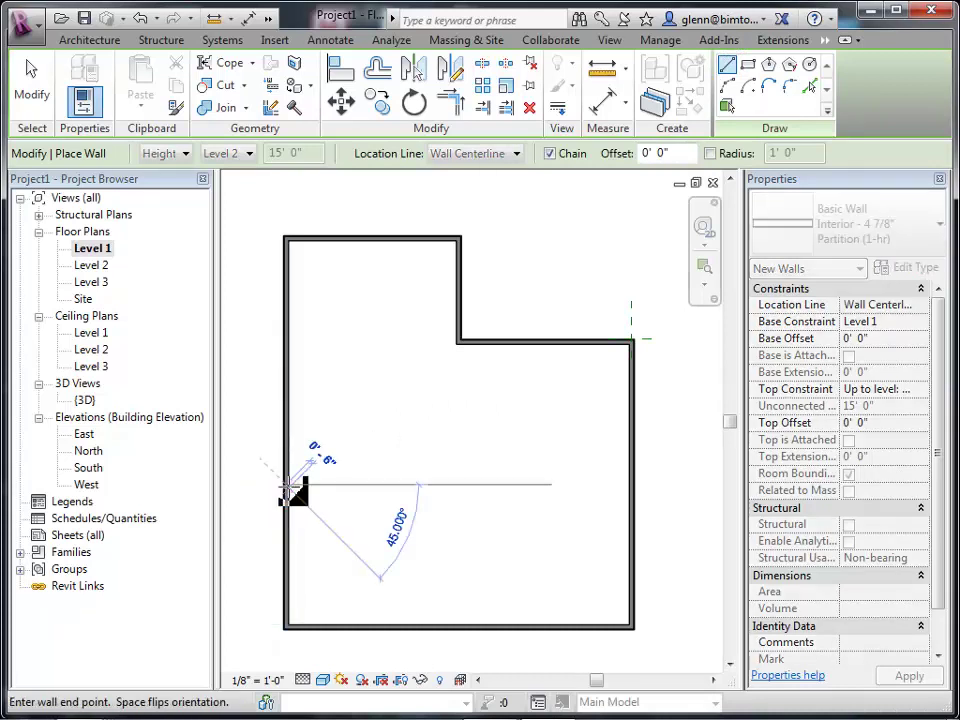
left_click(628, 486)
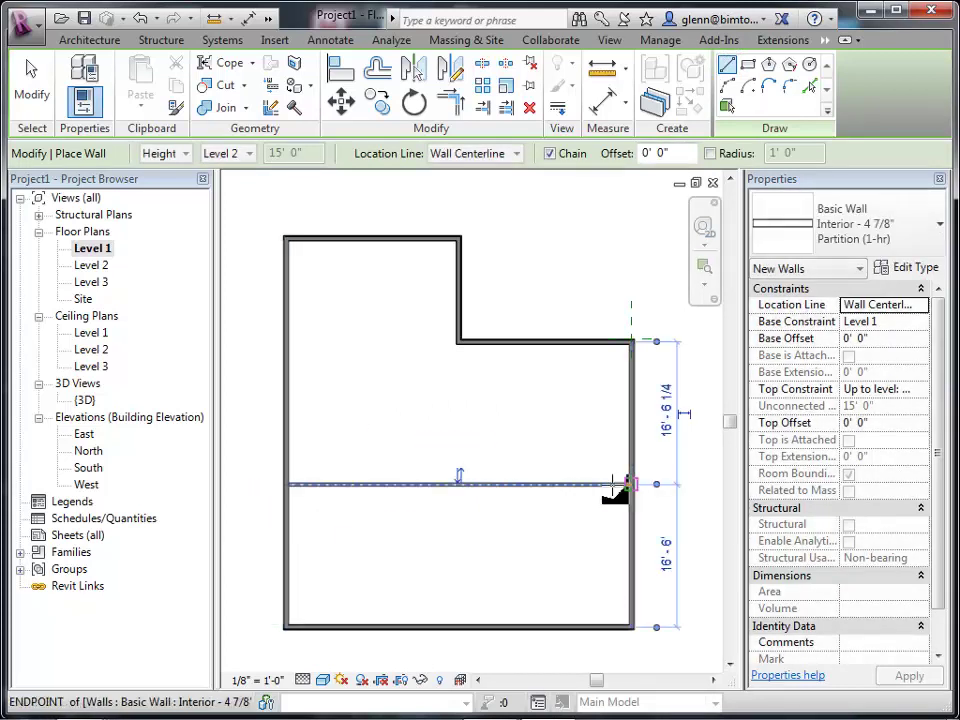
Draw two vertical partitions from the horizontal partition to the lower exterior wall, the second about 12' 6" from the right exterior wall.
left_click(409, 486)
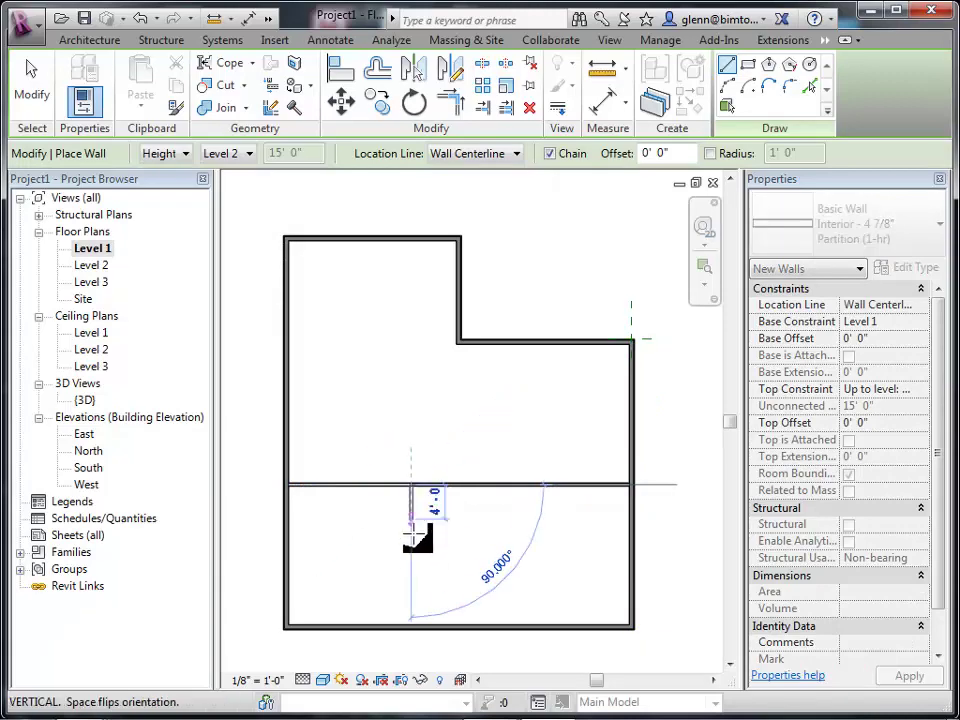
left_click(421, 627)
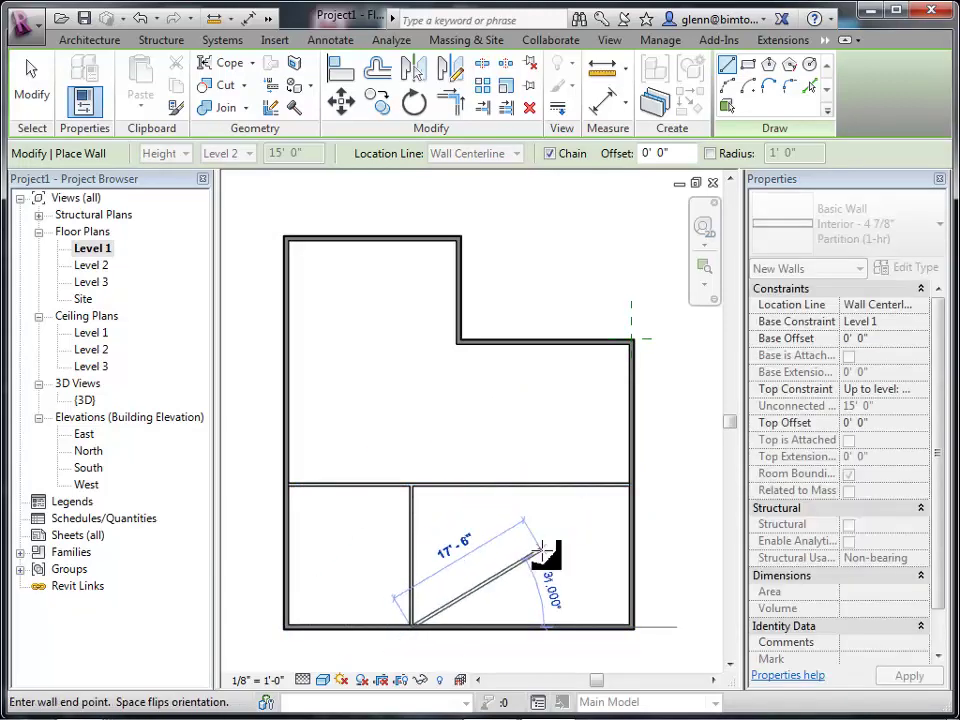
key("Escape")
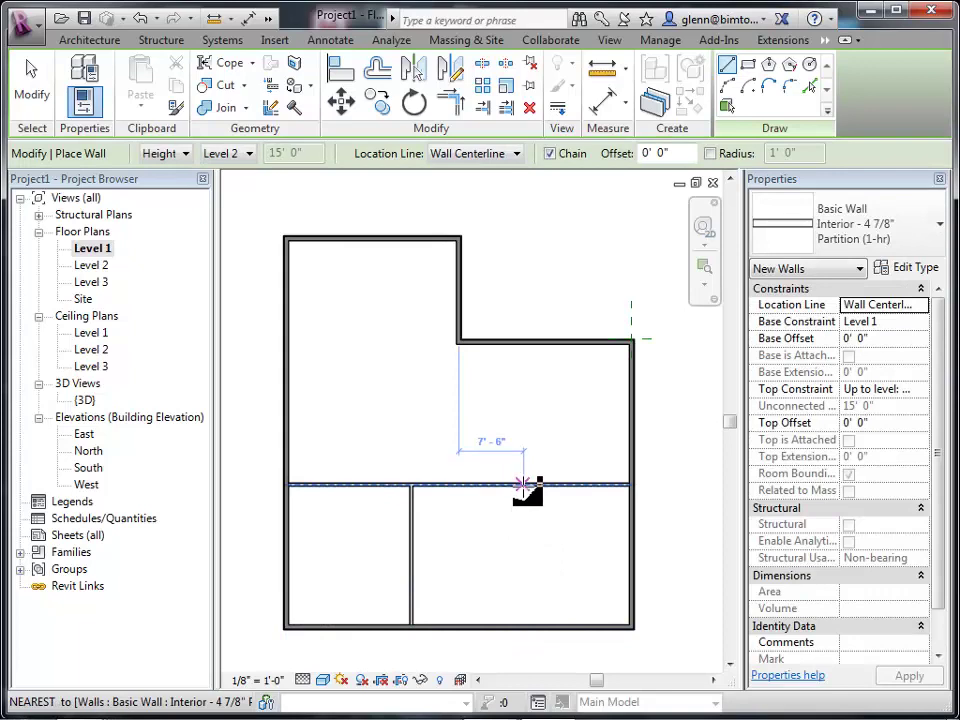
left_click(524, 485)
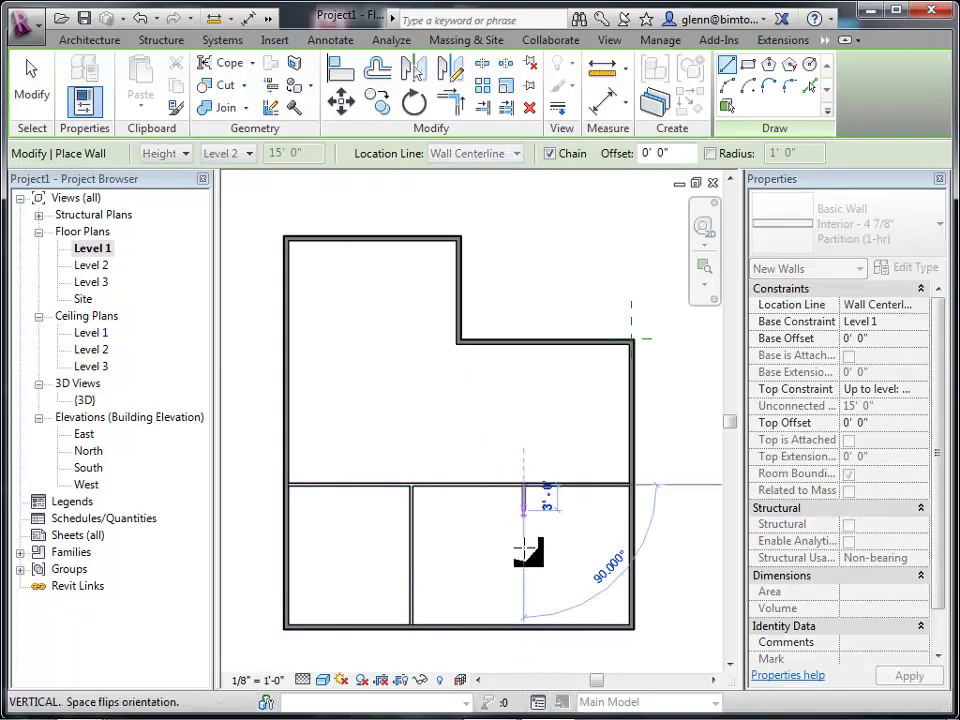
left_click(524, 627)
key("Escape")
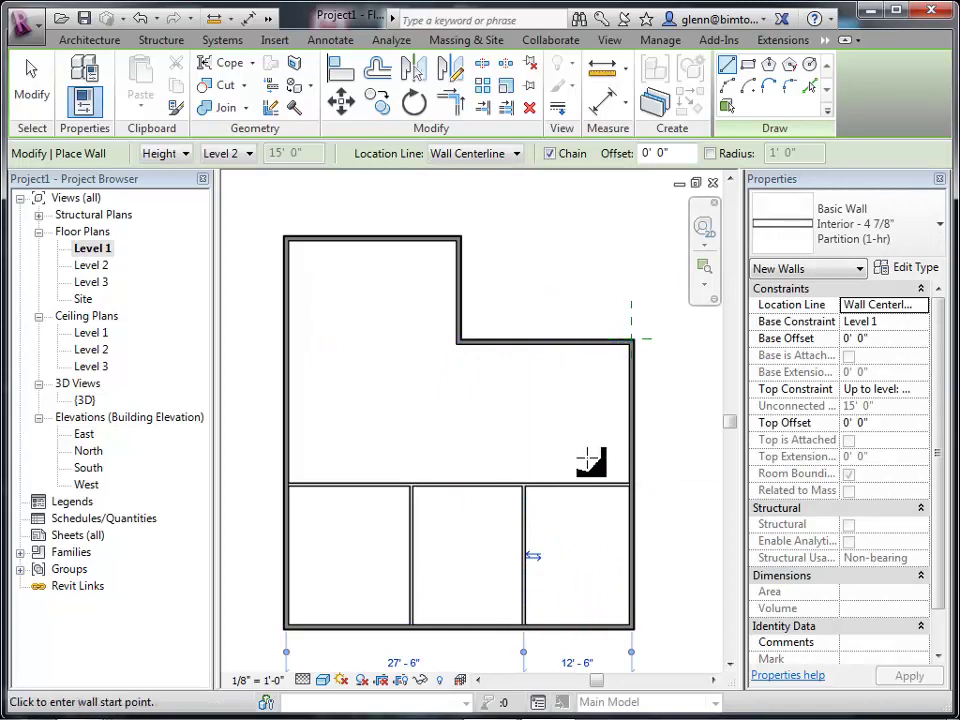
Draw an L-shaped closet partition from the horizontal partition to the right exterior wall, its horizontal leg about 13' above the lower exterior wall.
left_click(558, 486)
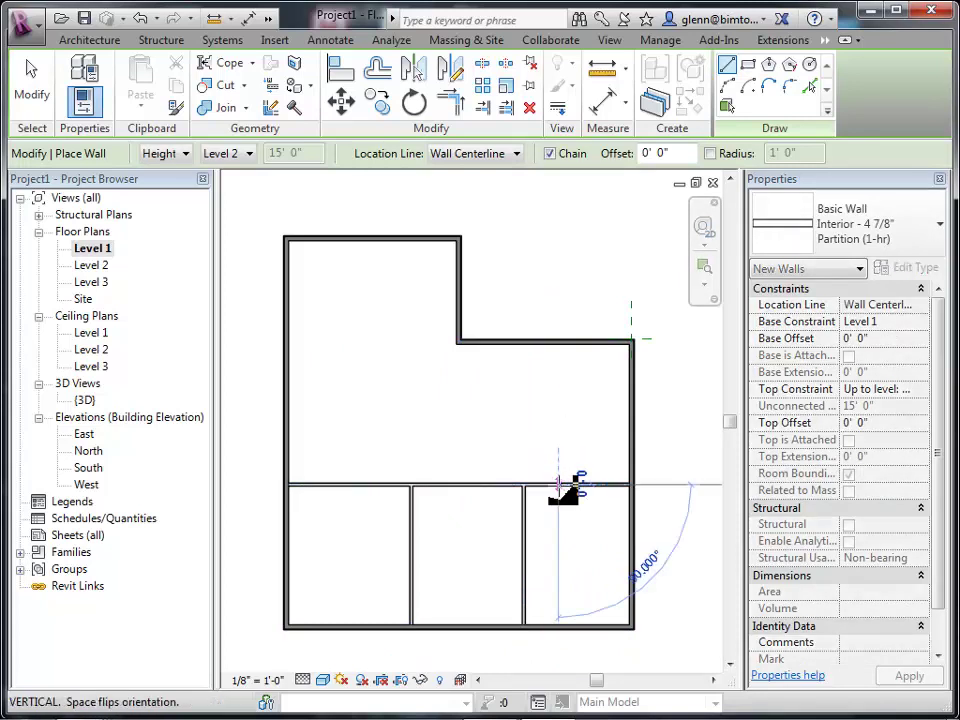
left_click(558, 515)
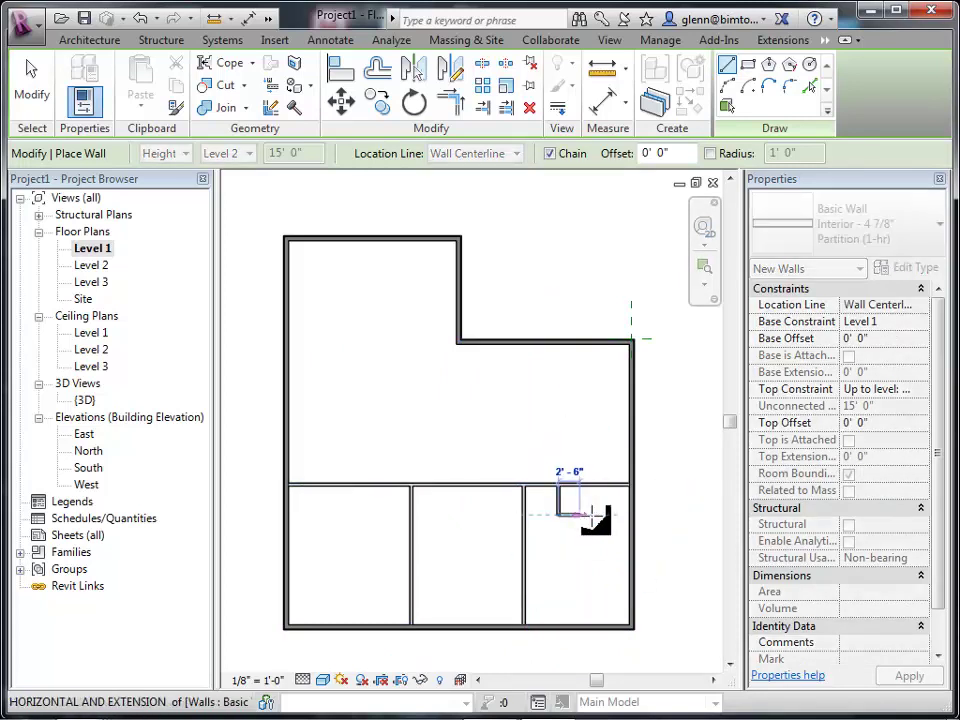
left_click(630, 515)
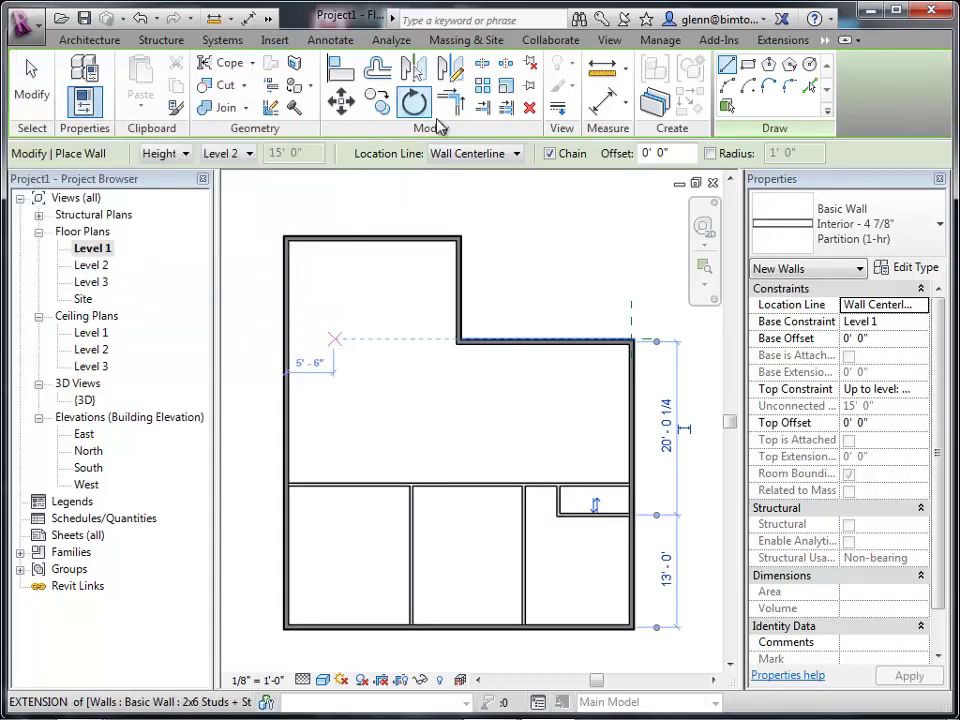
key("Escape")
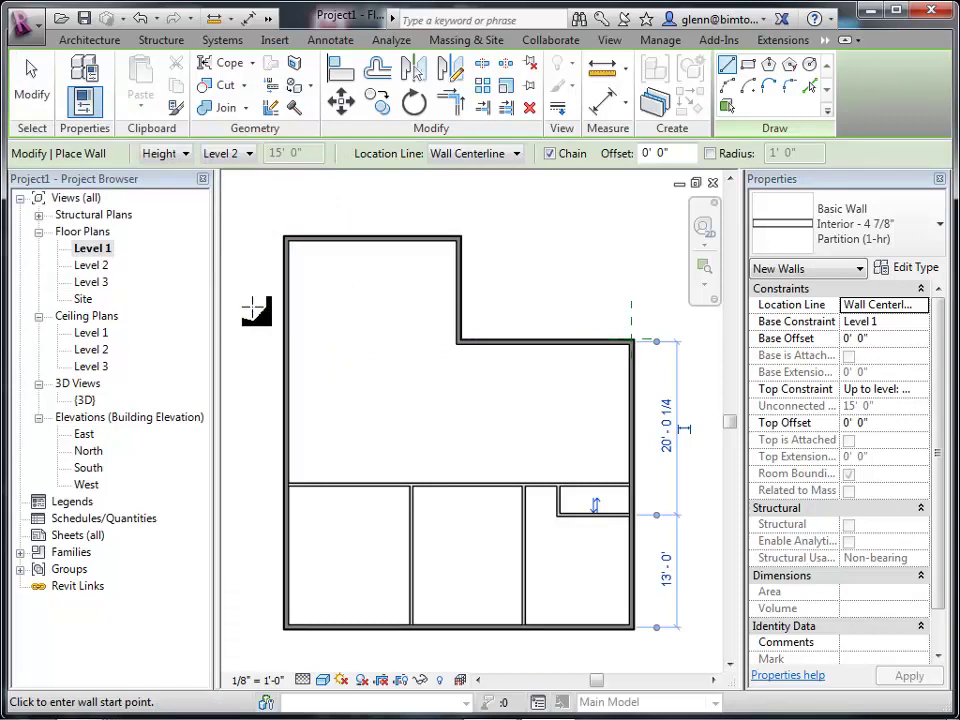
mouse_move(369, 716)
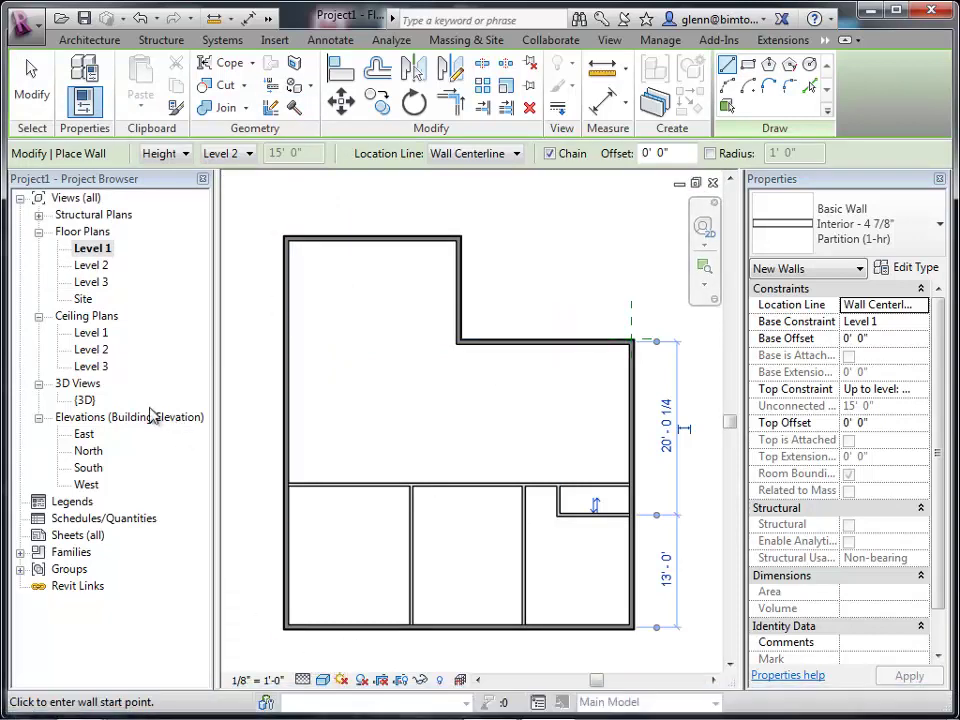
key("Escape")
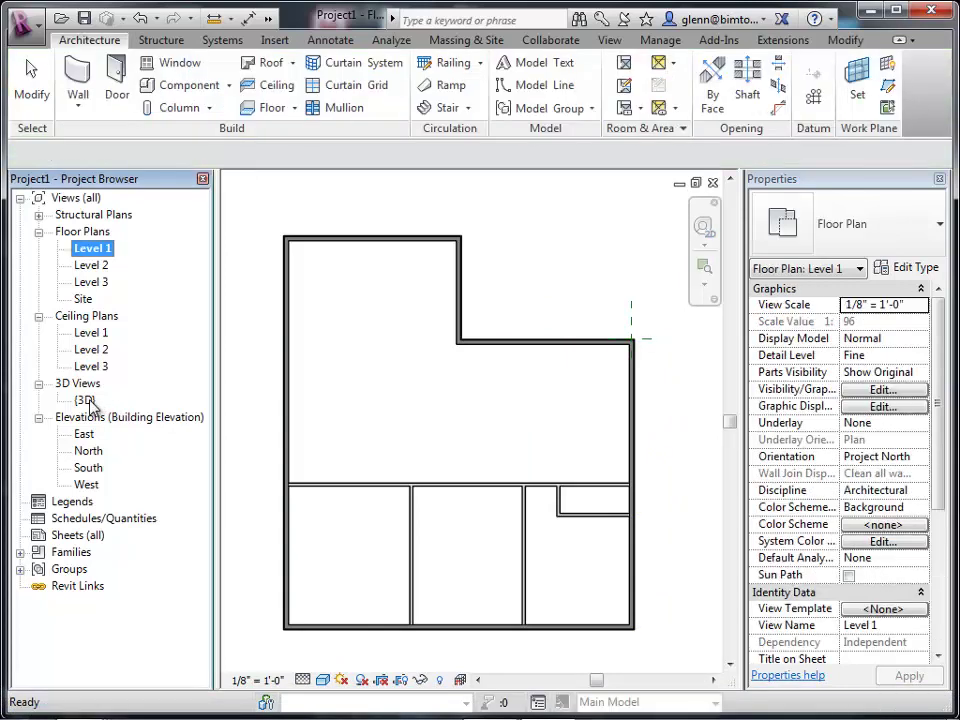
Open the {3D} view and examine the whole building with its new interior partitions.
double_click(86, 400)
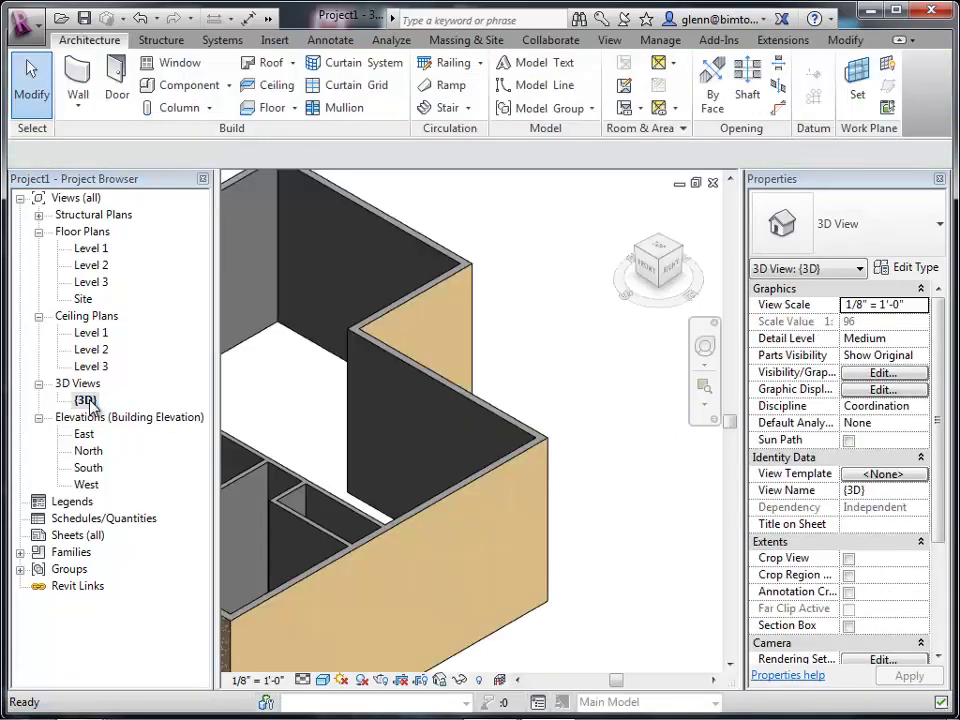
key("z")
key("a")
key("z")
key("a")
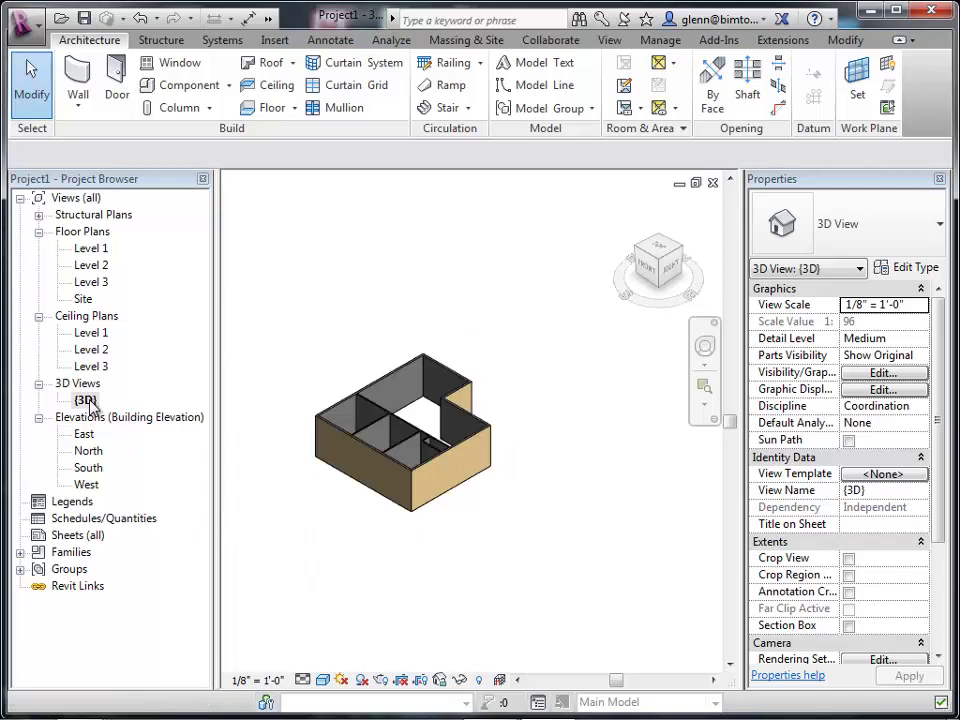
left_click(705, 392)
left_click_drag(287, 328, 567, 541)
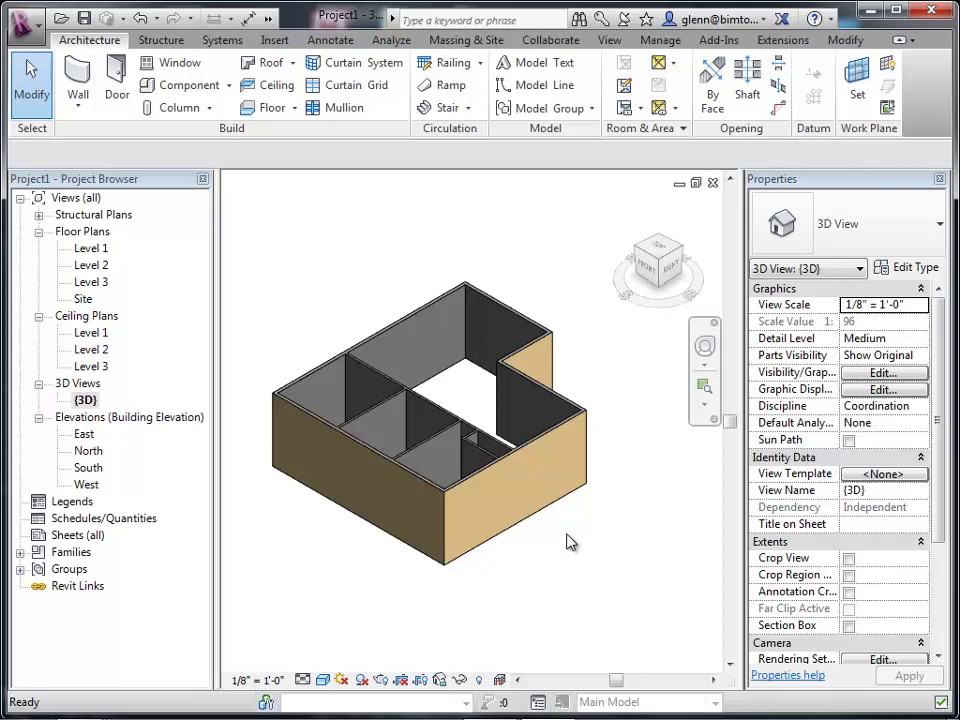
On the Level 1 floor plan, place three Fixed 36" x 48" windows in the right exterior wall, the lowest about 5' 6" above the horizontal partition.
double_click(98, 254)
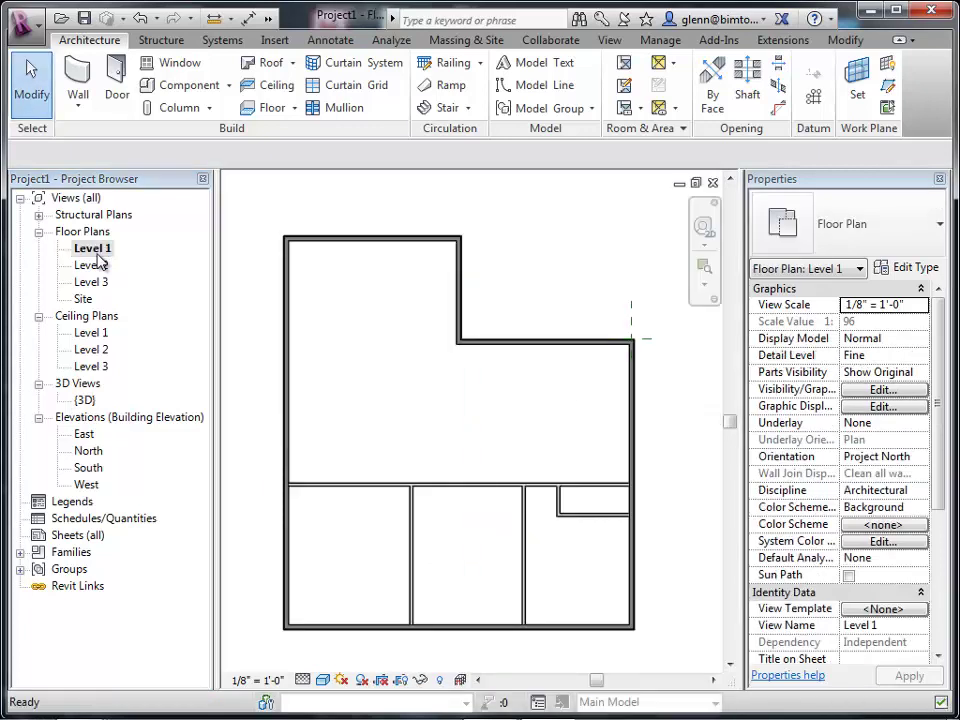
left_click(172, 64)
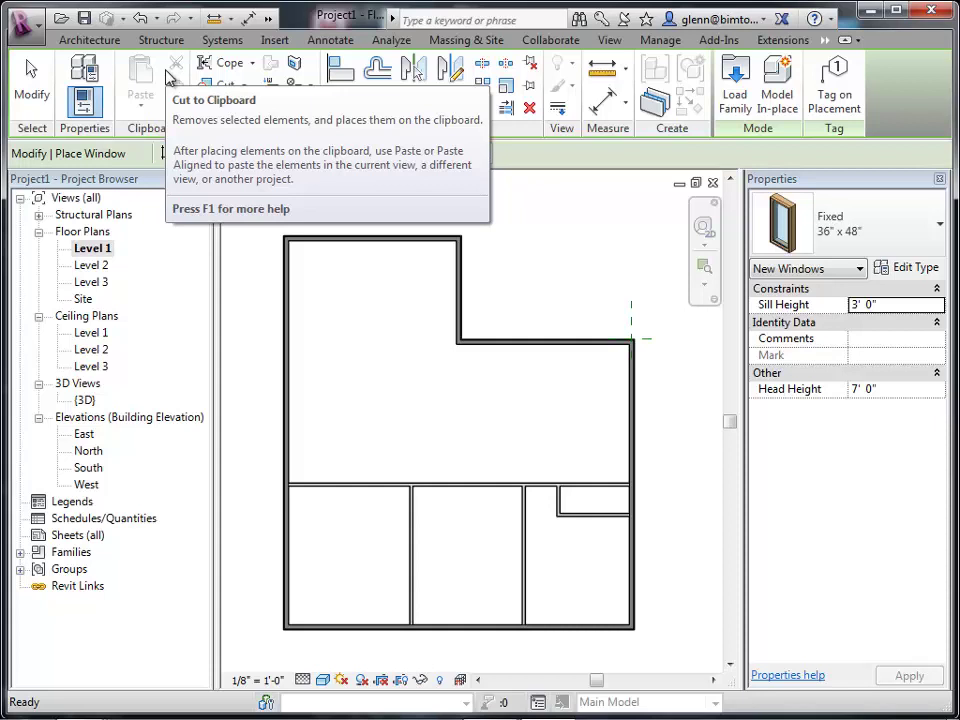
left_click(924, 233)
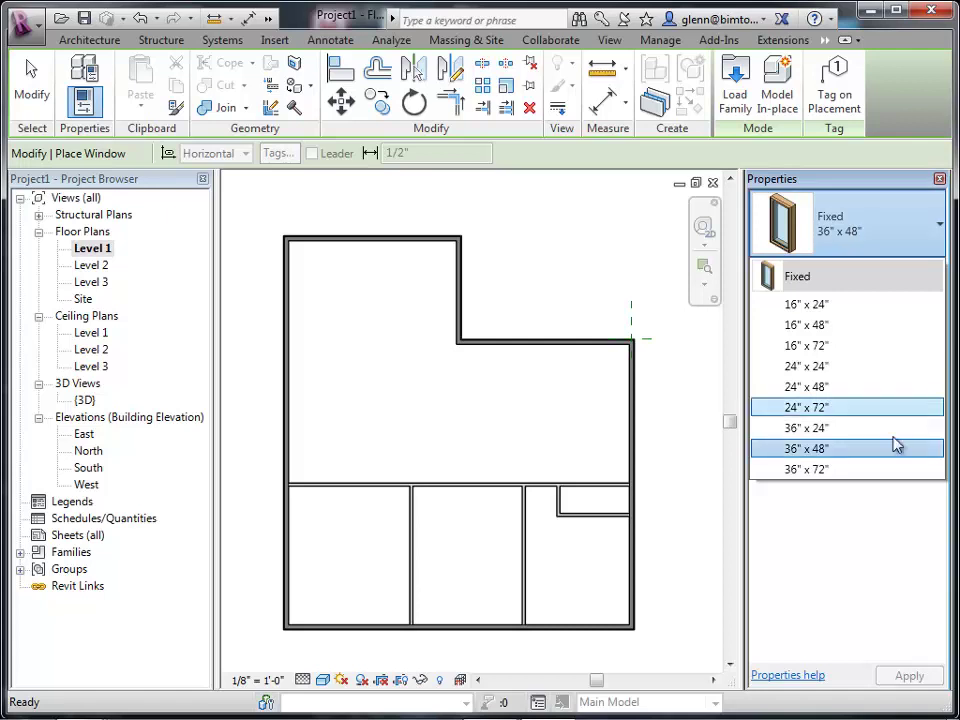
left_click(812, 458)
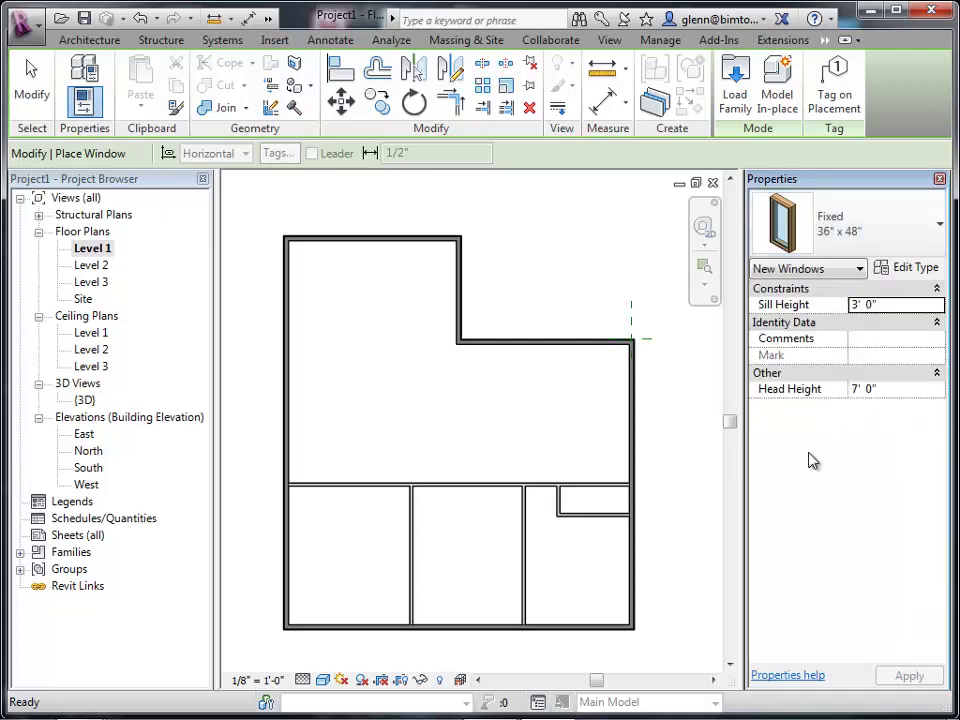
left_click(634, 414)
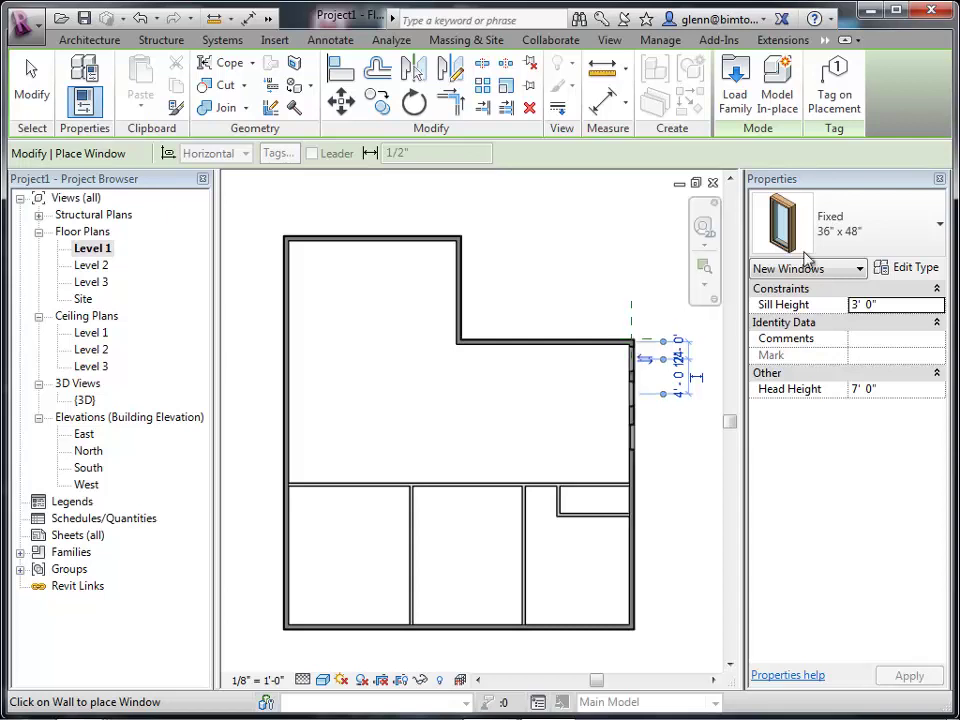
Place three Fixed 36" x 48" windows about 5' 5" apart in the adjoining horizontal exterior wall, the nearest about 3' 9" from the right corner.
left_click(703, 273)
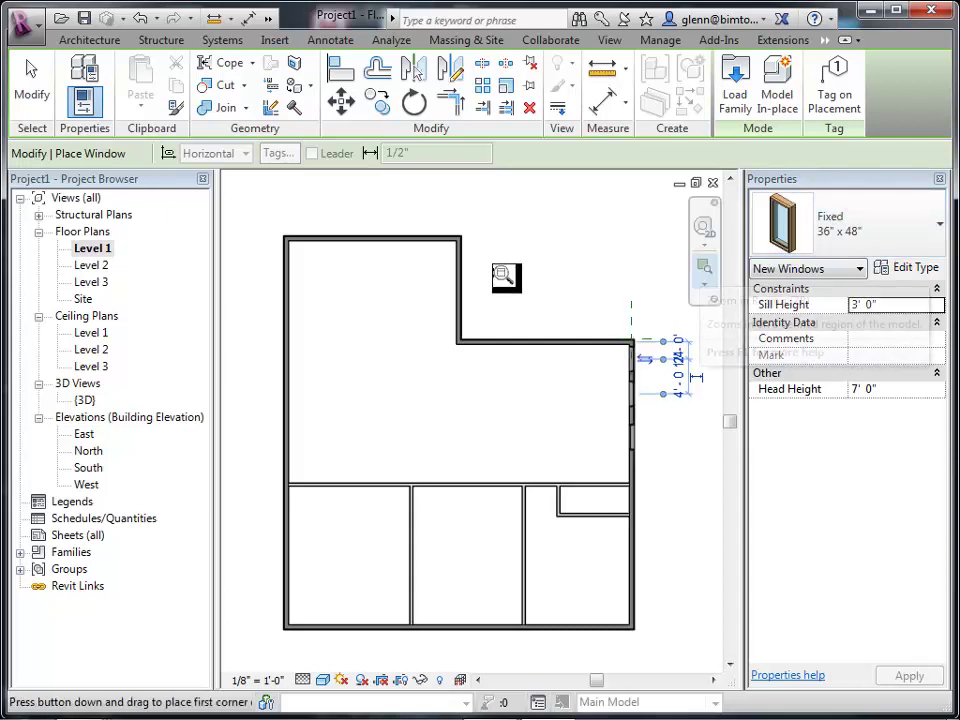
left_click_drag(476, 285, 665, 425)
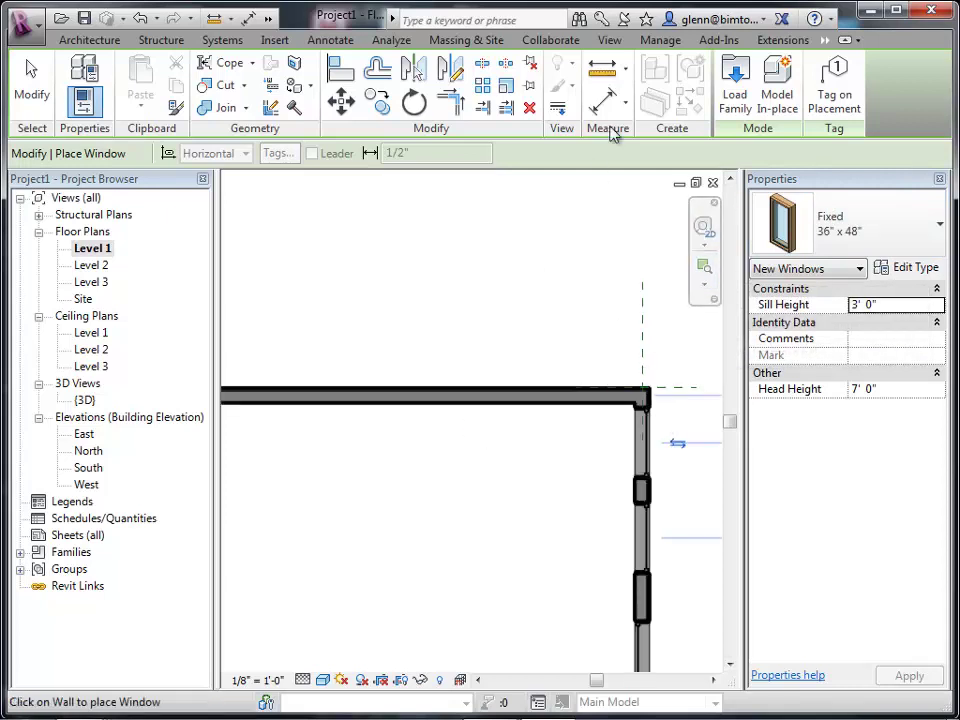
left_click(425, 384)
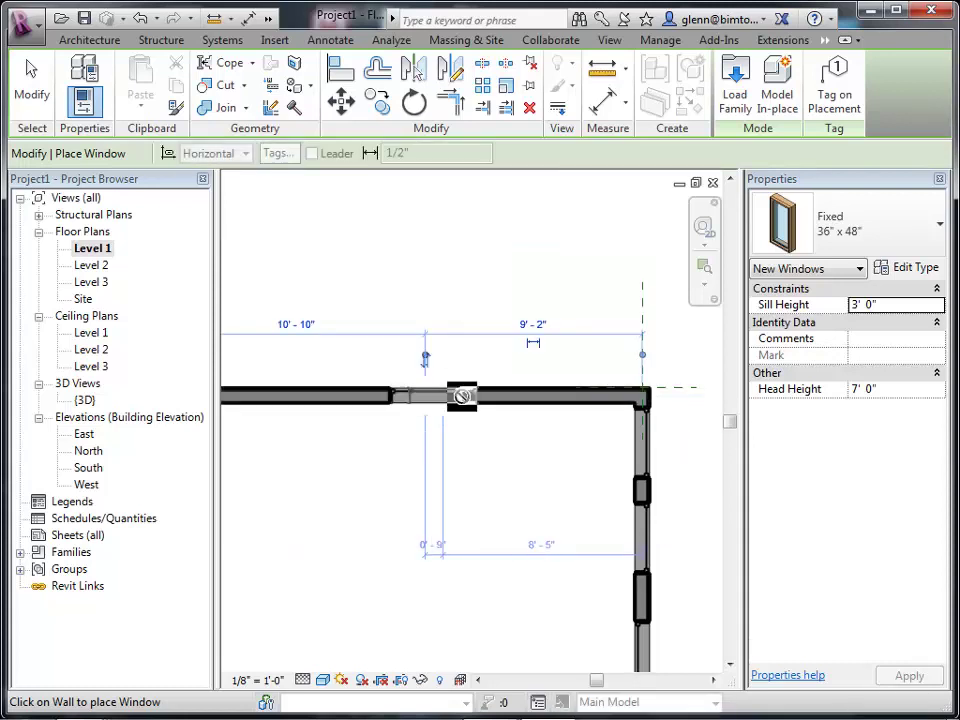
left_click(554, 387)
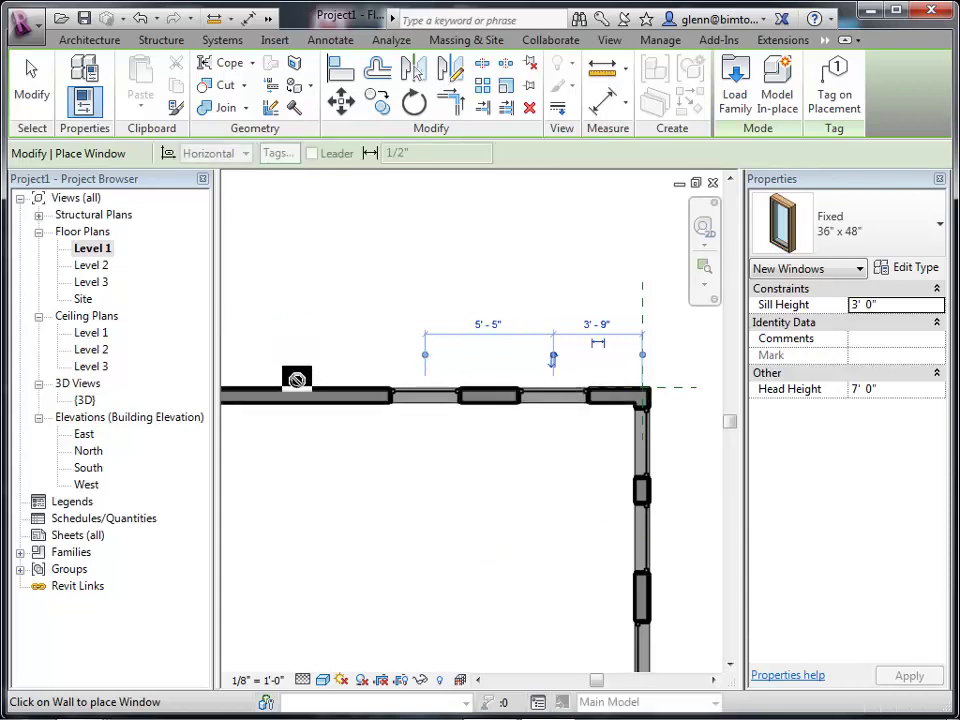
left_click(296, 387)
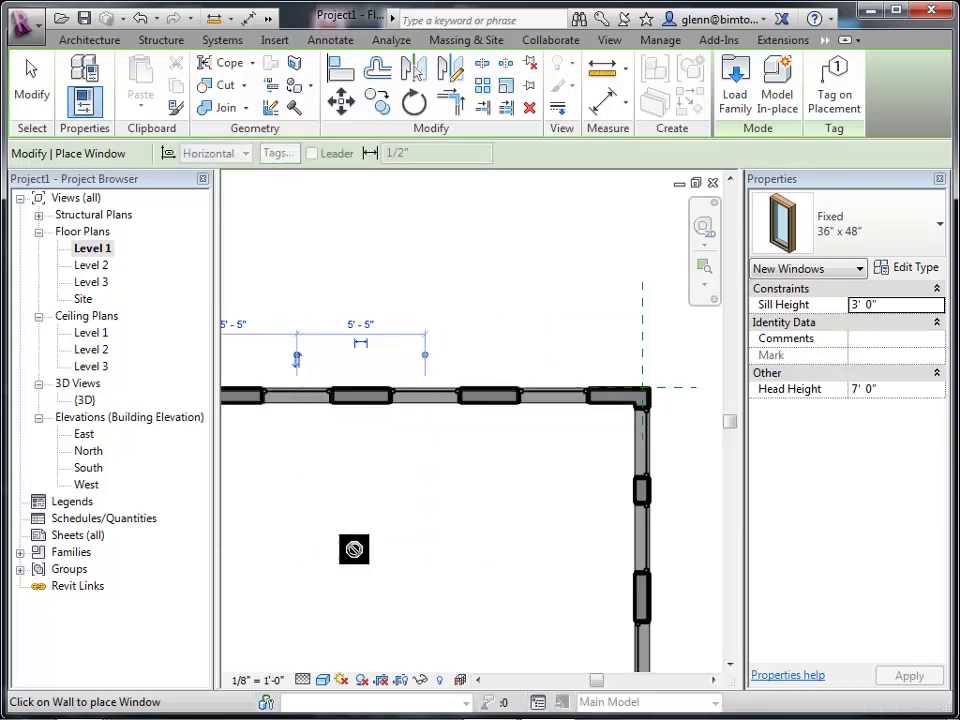
Finish placing windows and flip the facing of the lowest window in the right exterior wall.
scroll(390, 574, "right", 3, "shift")
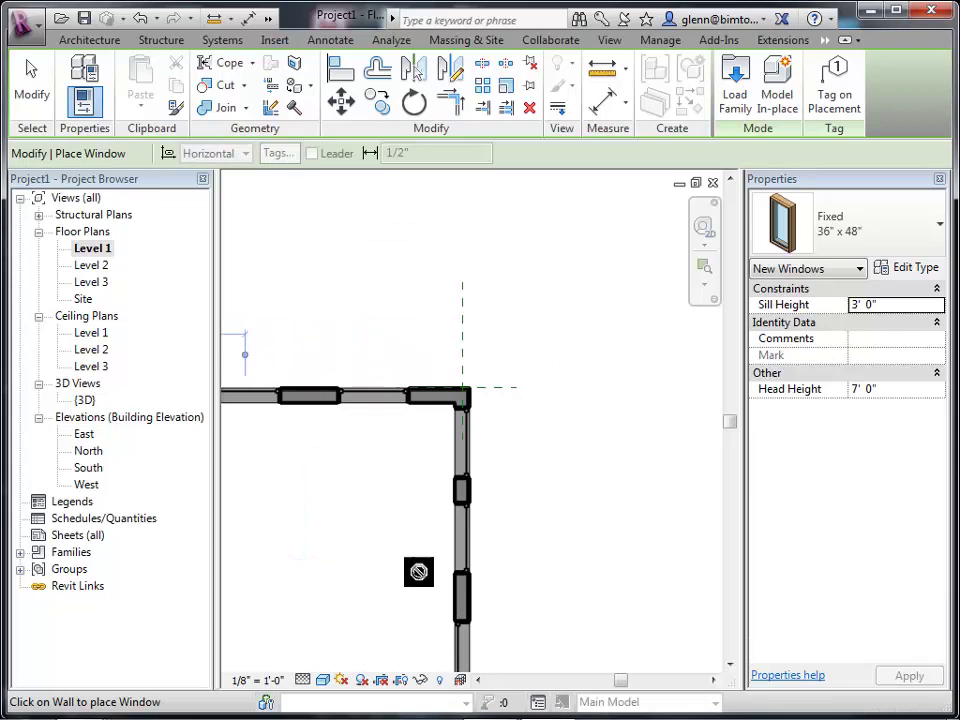
left_click(729, 665)
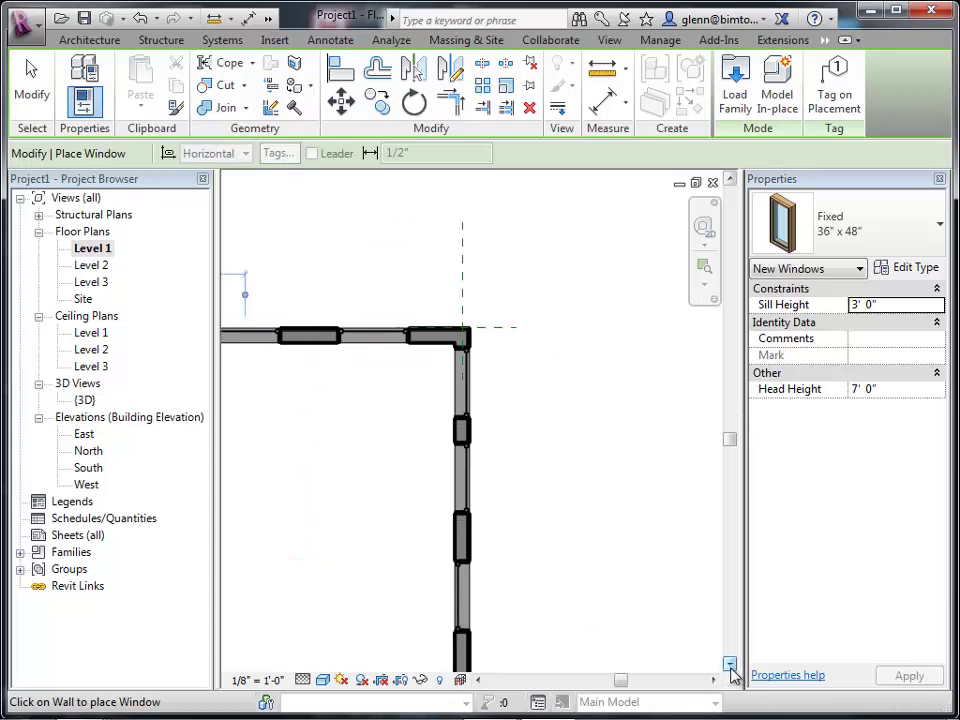
left_click(729, 665)
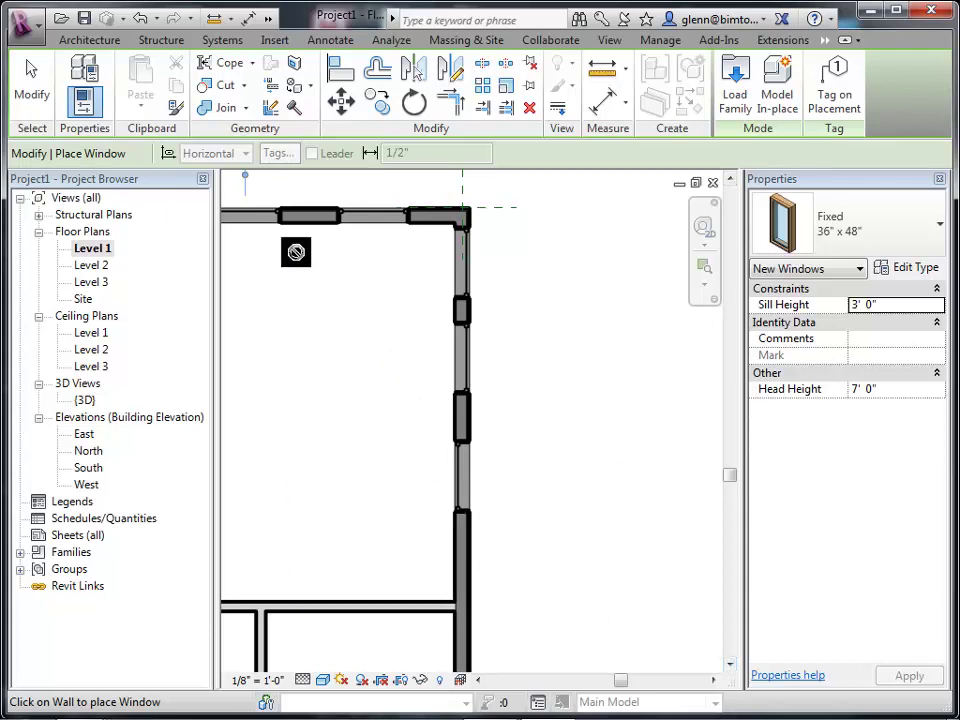
left_click(30, 88)
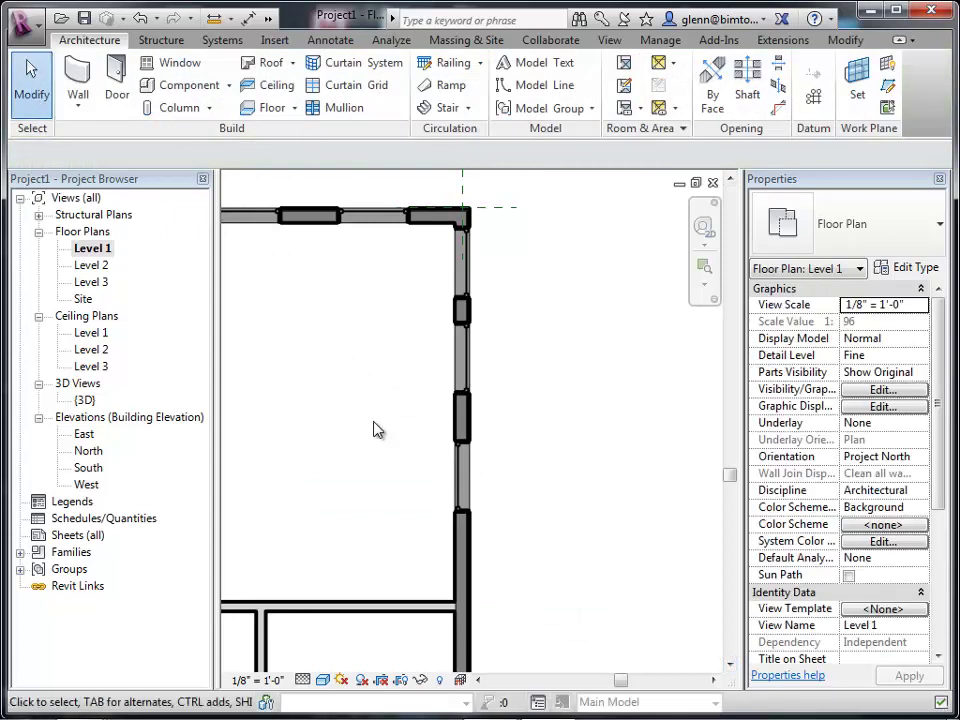
left_click(459, 490)
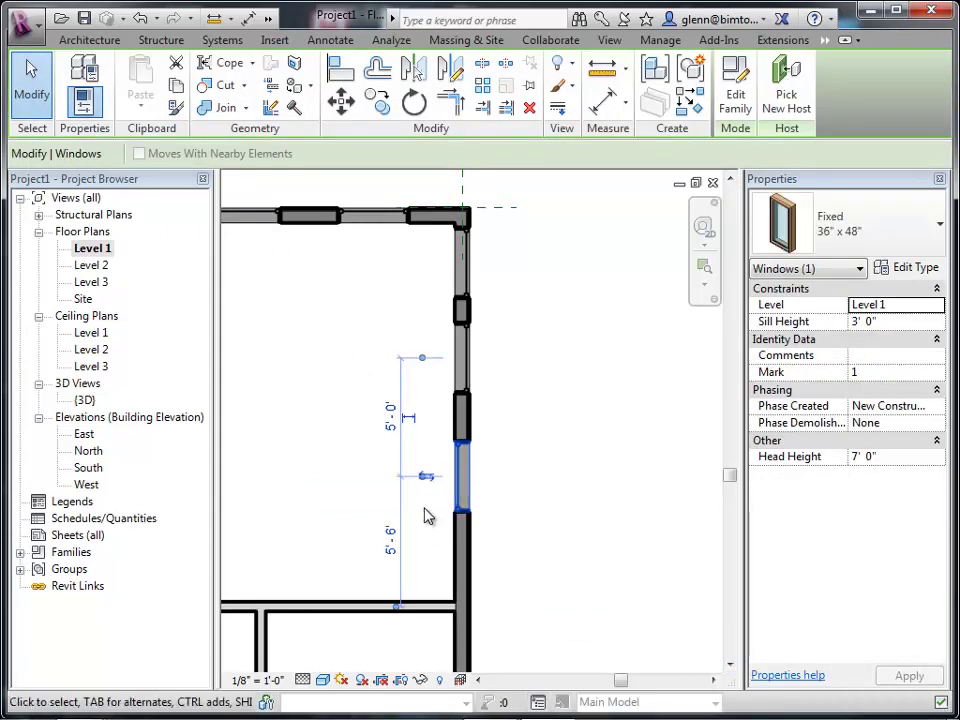
left_click(426, 478)
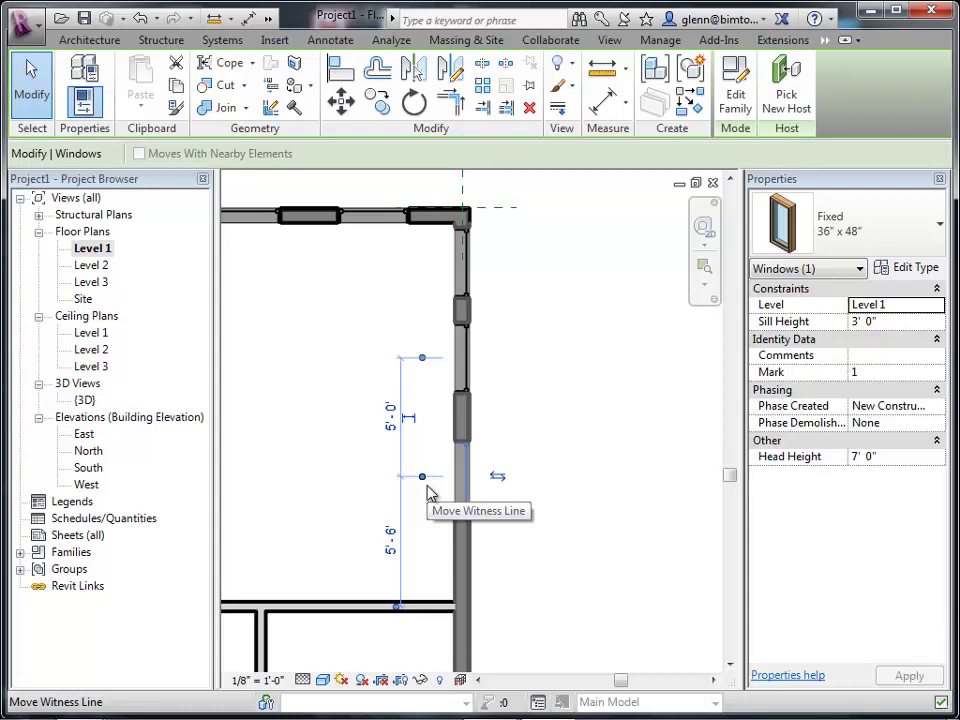
In the {3D} view, move the middle window of the right exterior wall up to a sill height of about 5' 8".
double_click(86, 404)
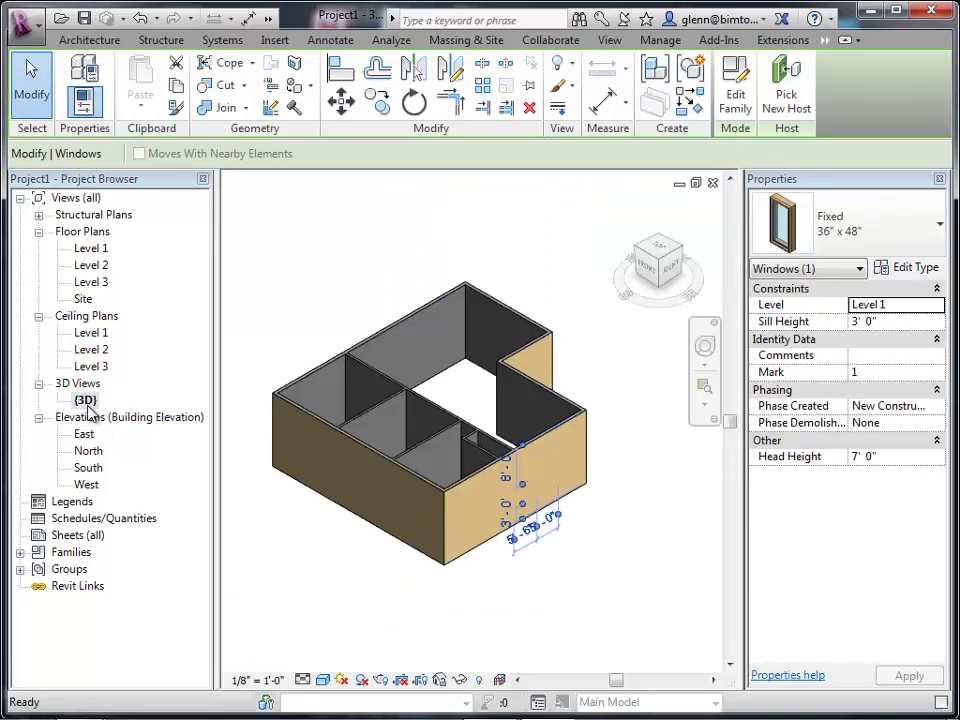
left_click(705, 388)
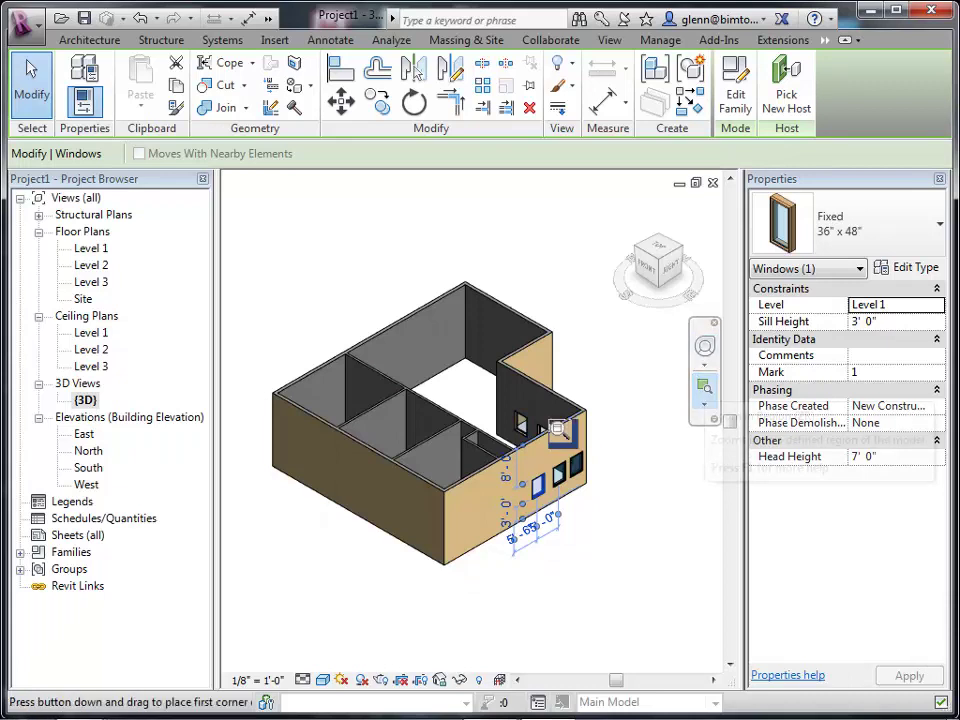
left_click_drag(485, 415, 620, 553)
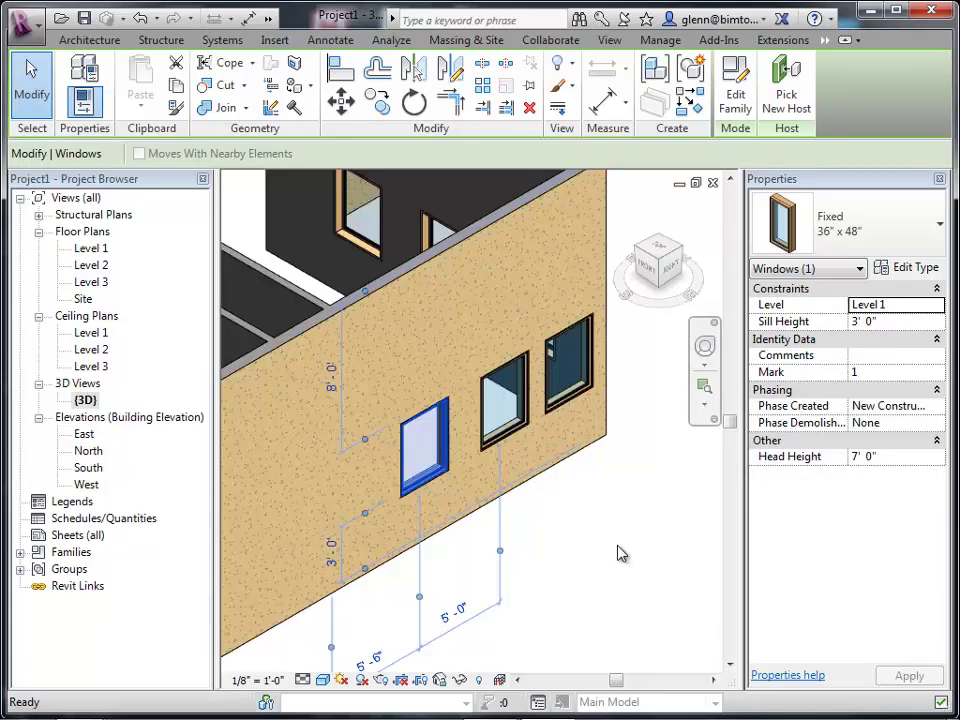
left_click_drag(444, 495, 507, 374, "ctrl")
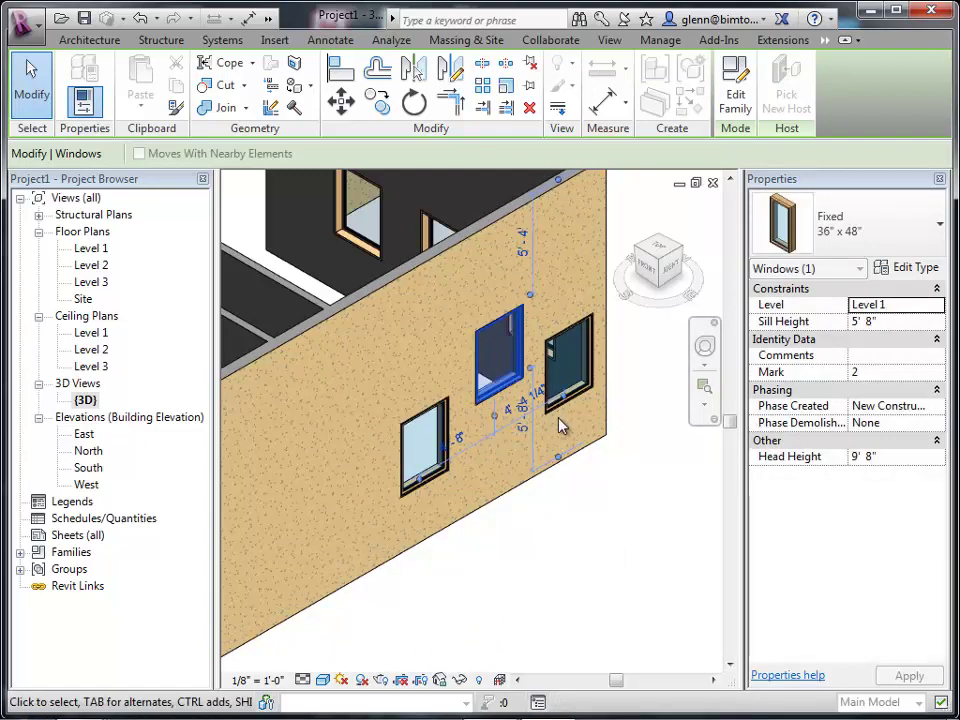
Change the raised middle window's type to Fixed 36" x 72" and deselect it.
left_click(566, 415)
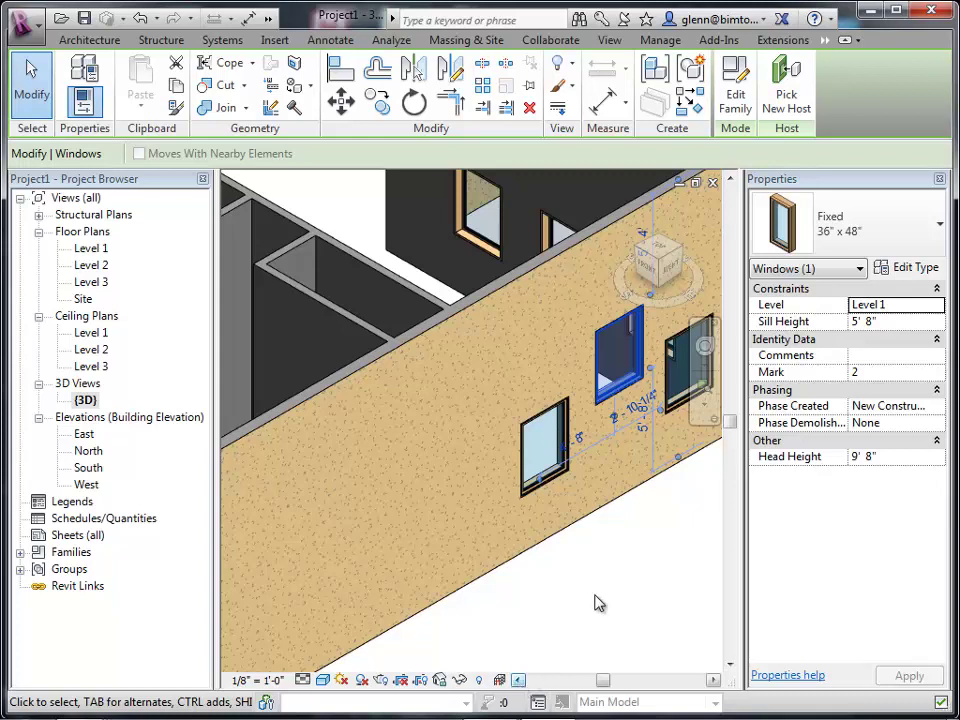
left_click(938, 224)
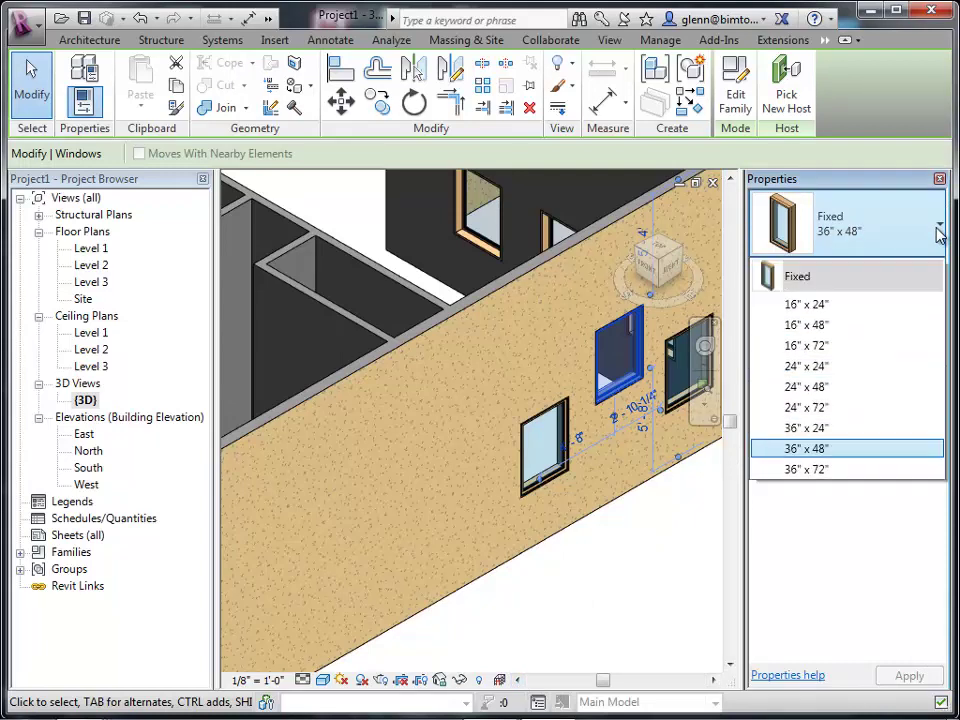
left_click(810, 472)
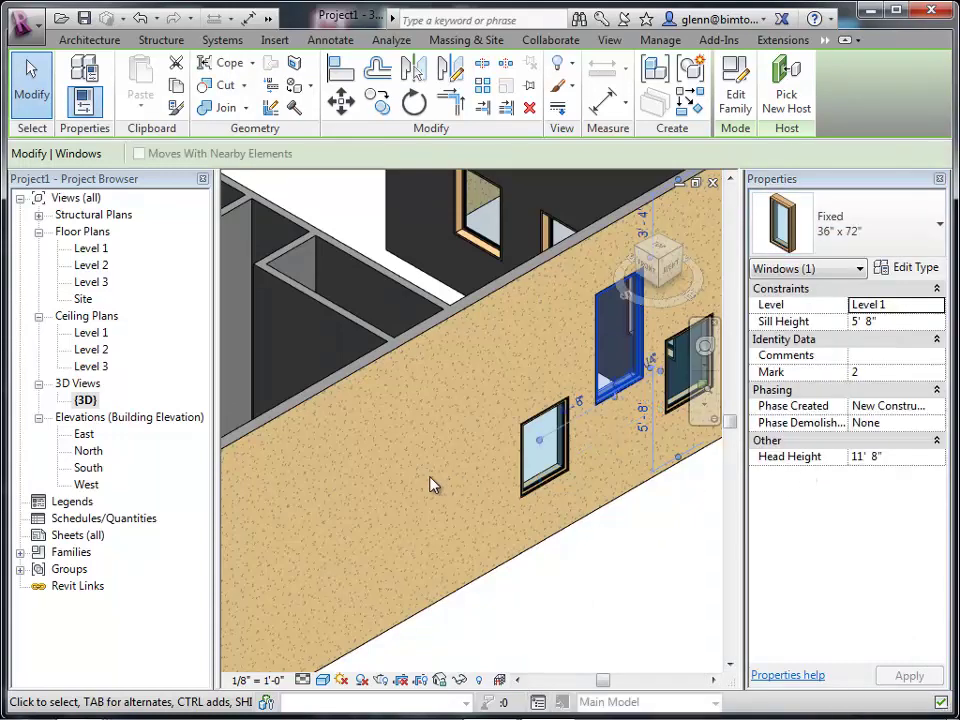
key("Escape")
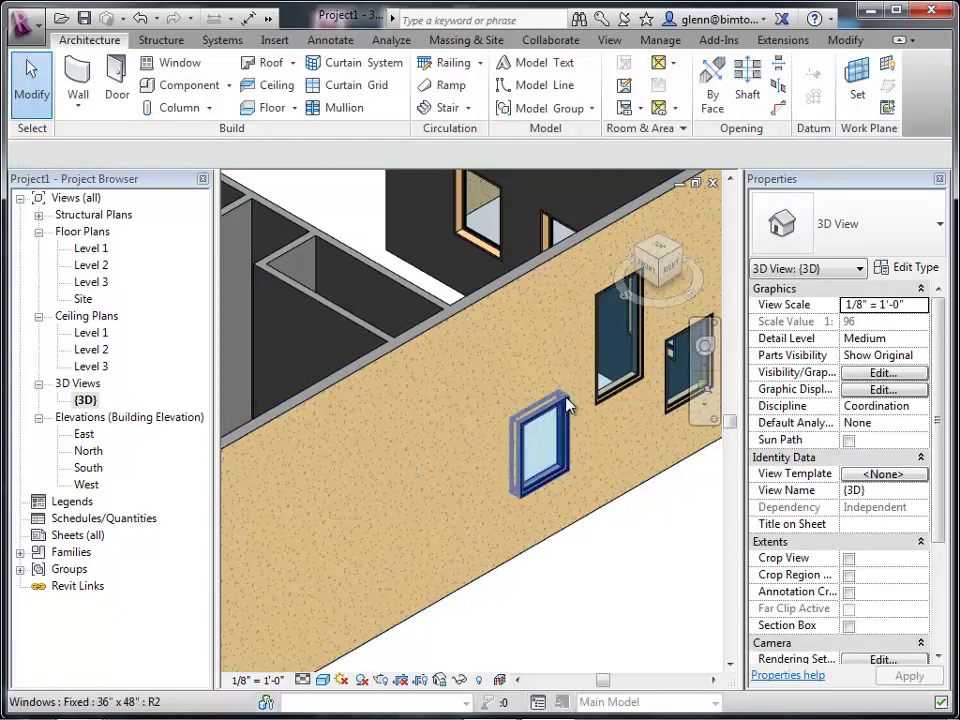
Switch the raised middle window back to the Fixed 36" x 48" type and deselect it.
left_click(600, 385)
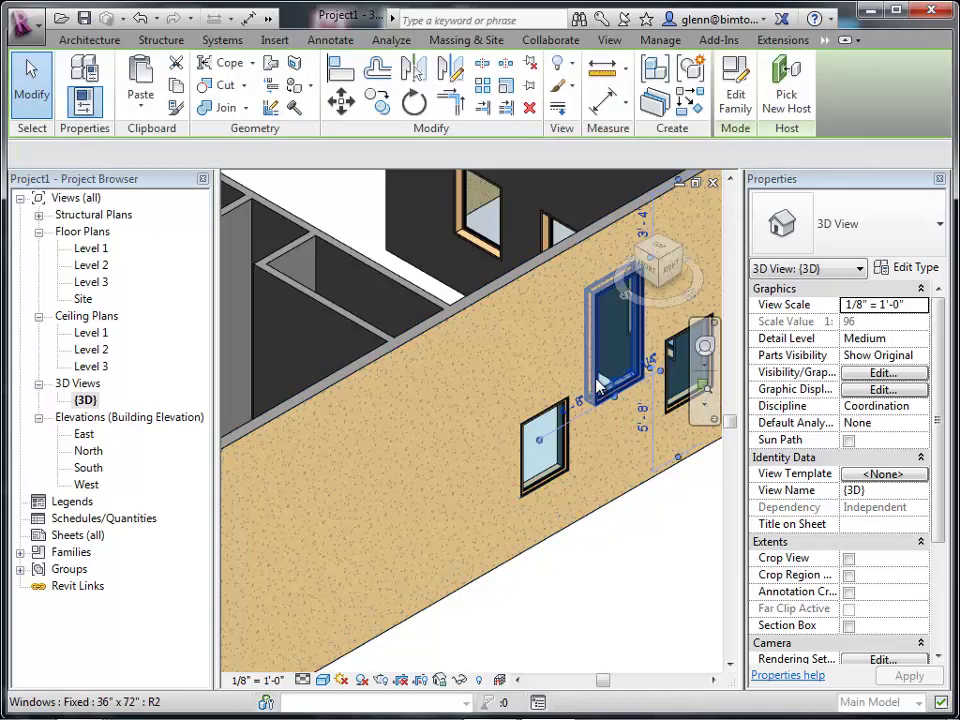
left_click(900, 230)
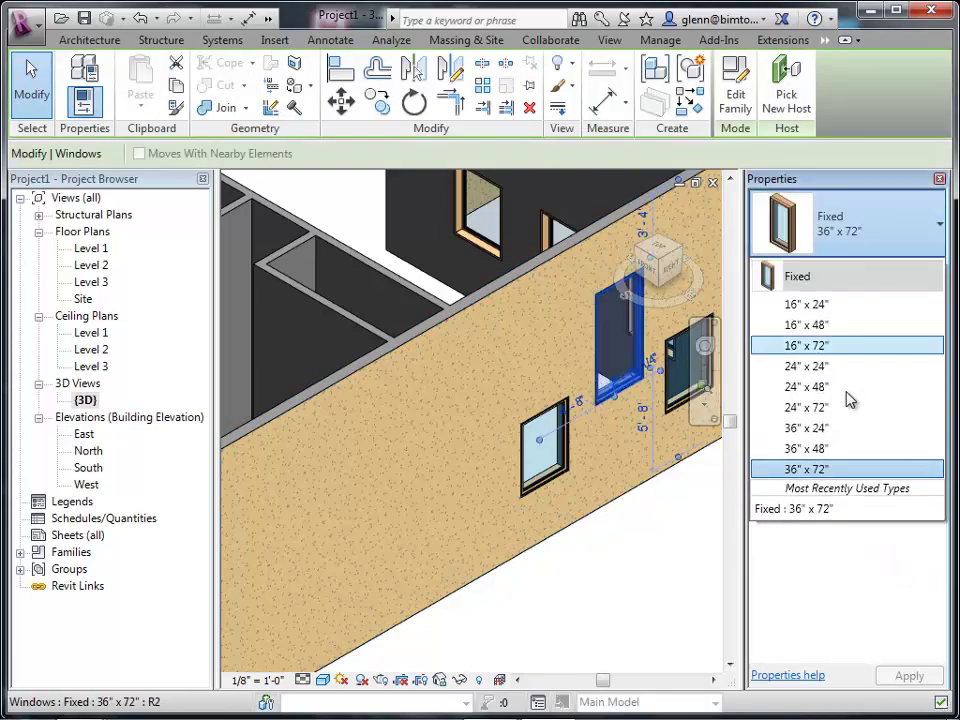
left_click(836, 449)
left_click(592, 592)
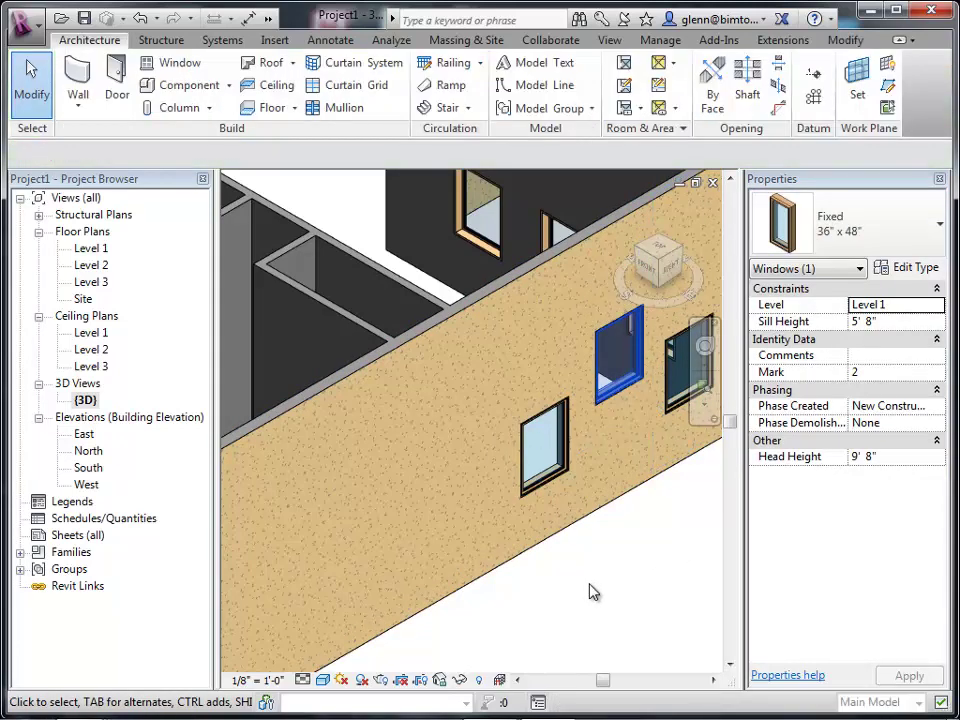
Place three Fixed 36" x 72" windows in the same stucco wall, left of the 36" x 48" windows, with sills about 2' above its base.
key("w")
key("n")
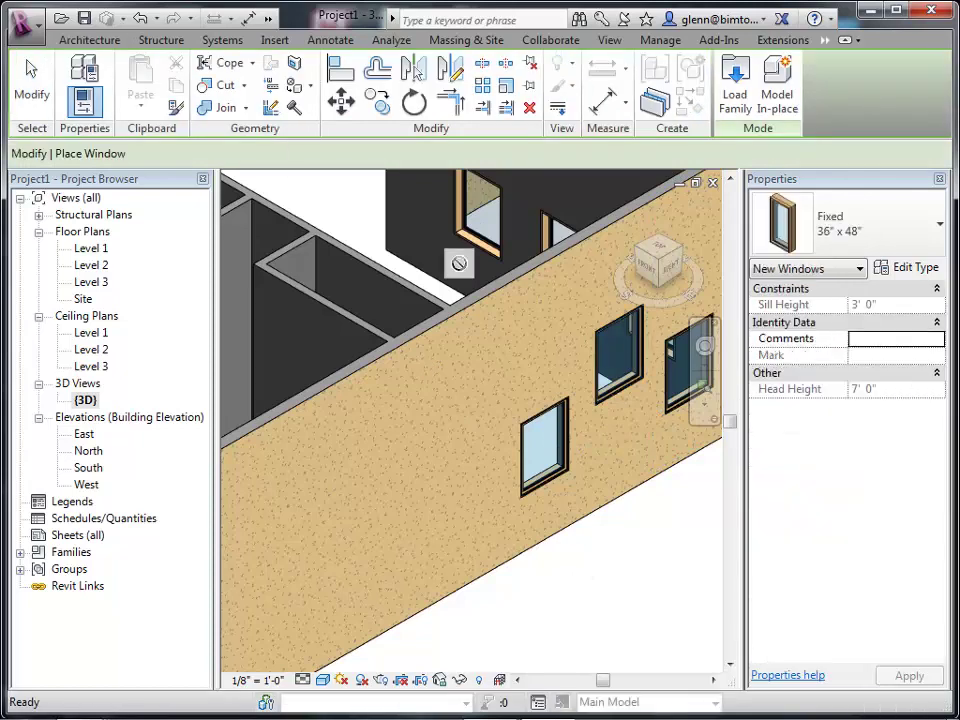
left_click(905, 241)
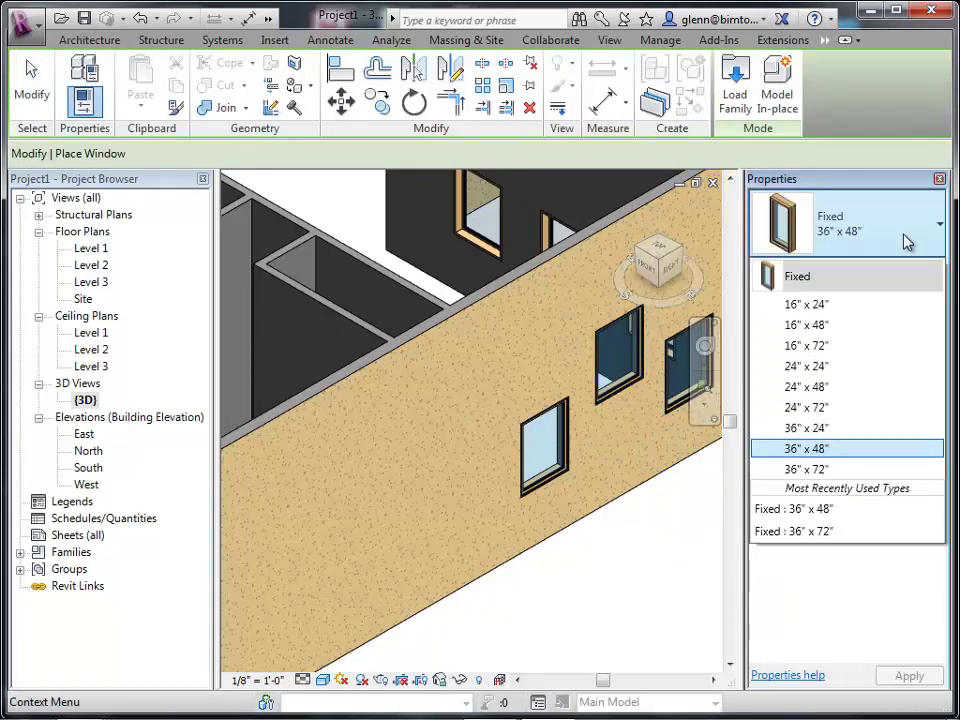
left_click(841, 470)
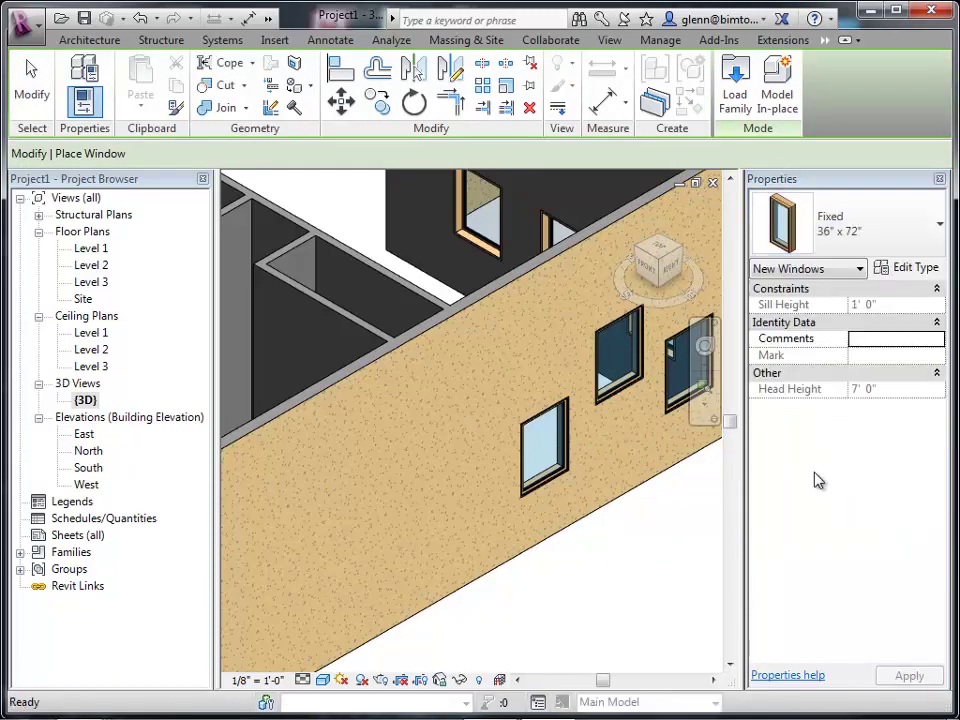
left_click(437, 503)
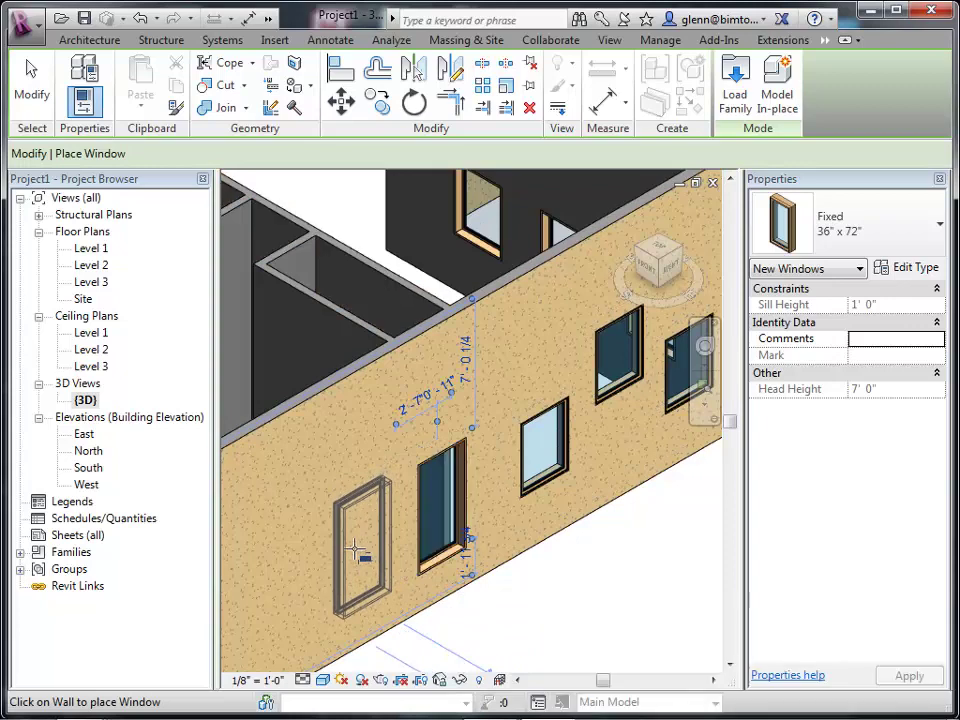
left_click(366, 550)
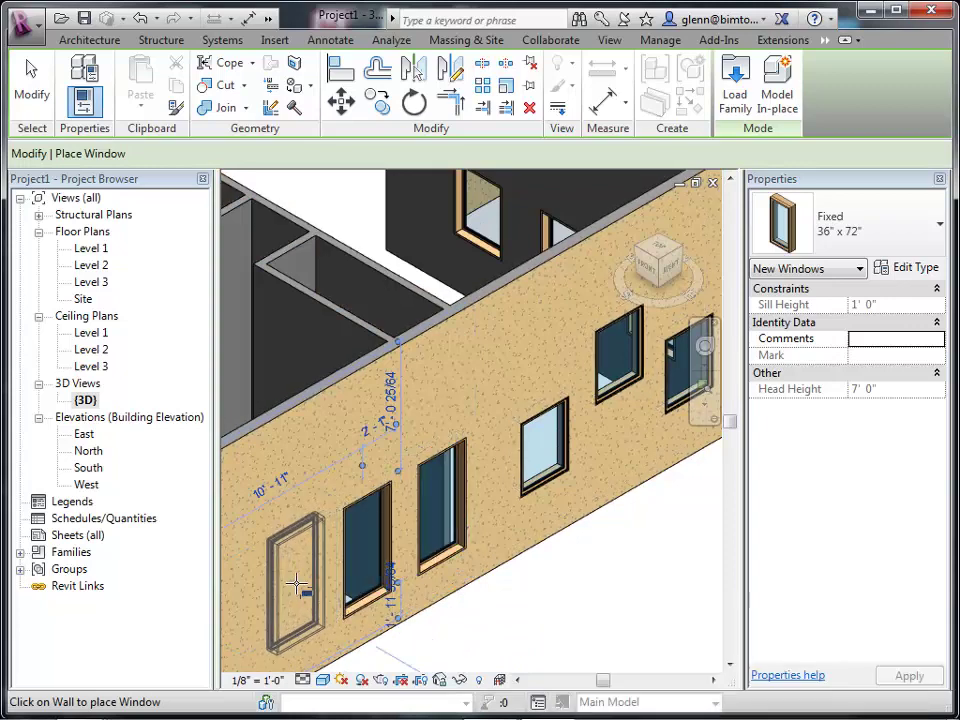
left_click(293, 591)
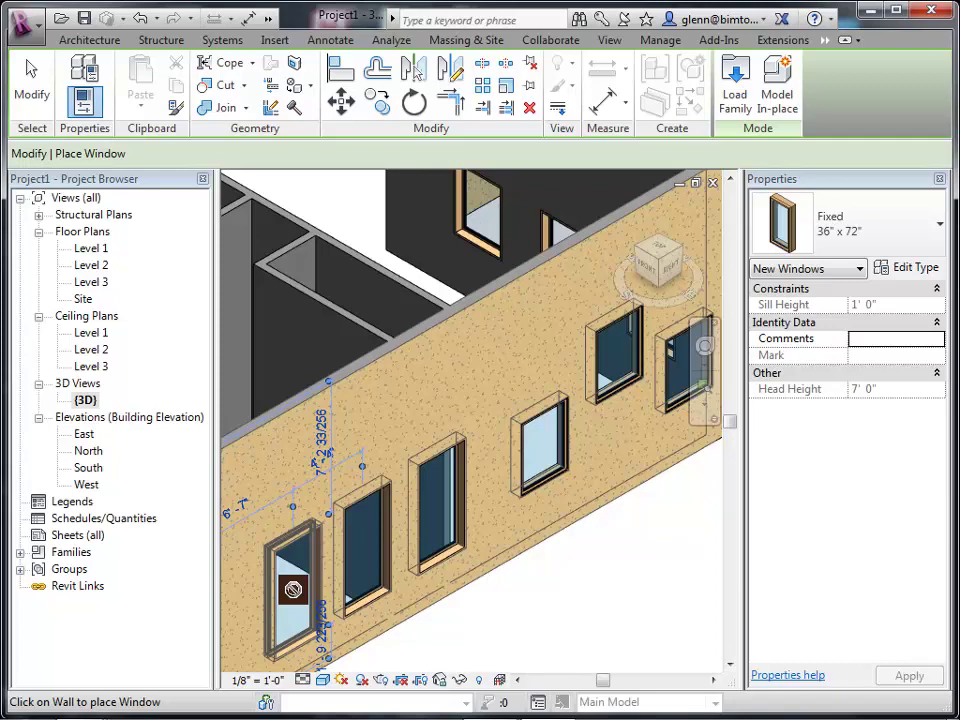
left_click(31, 85)
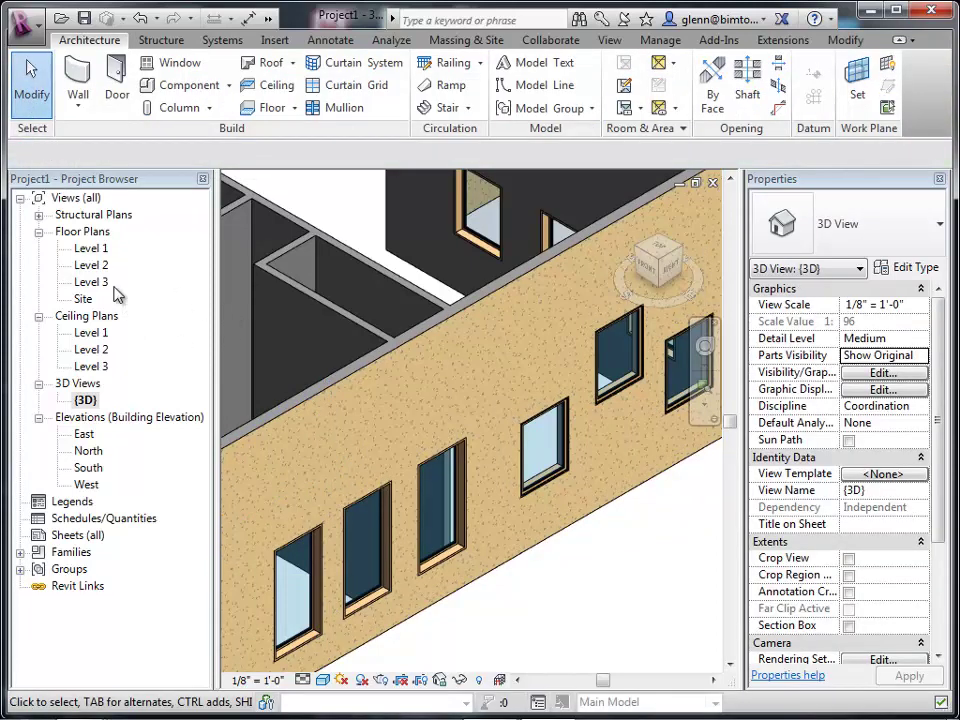
In the Level 1 floor plan, move the Fixed 36" x 72" windows down the right exterior wall to form a closely spaced group of three.
left_click(95, 250)
double_click(92, 250)
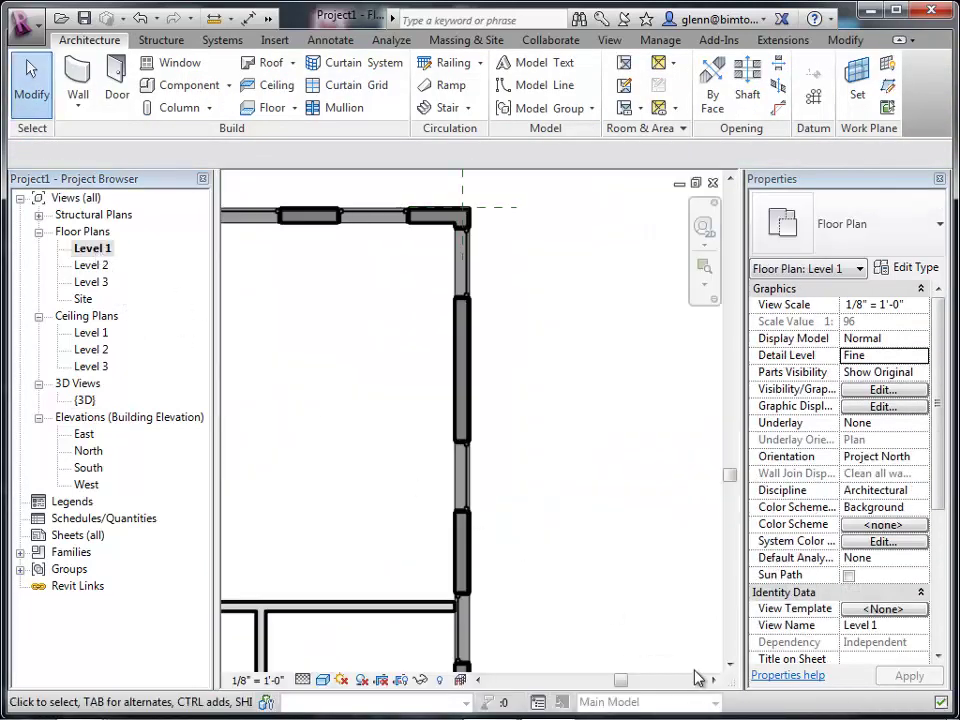
left_click_drag(729, 664, 729, 664)
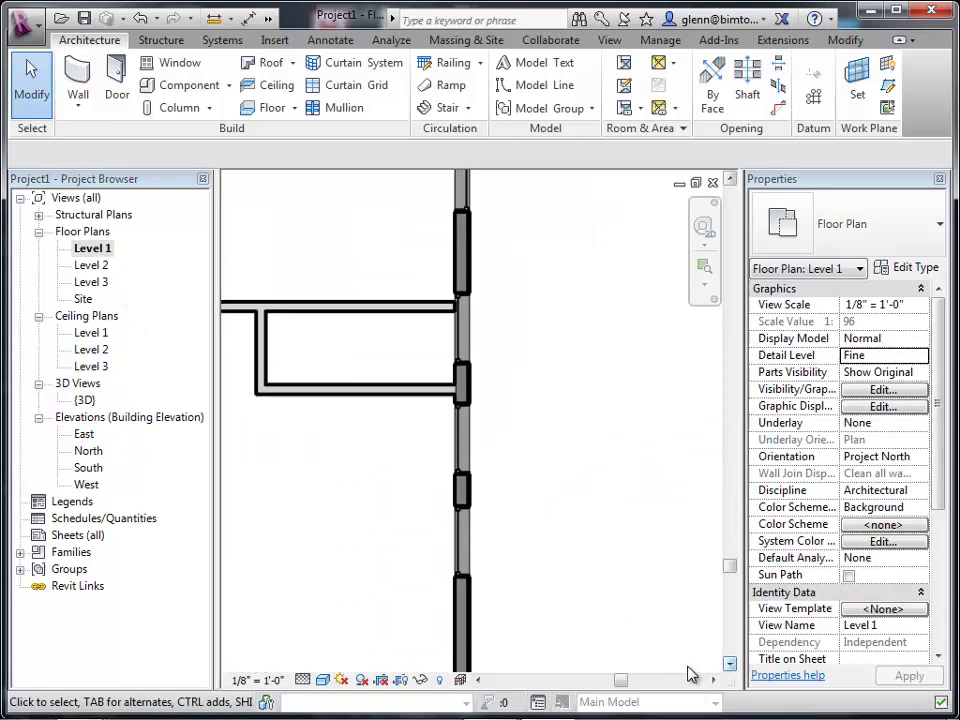
left_click(463, 432)
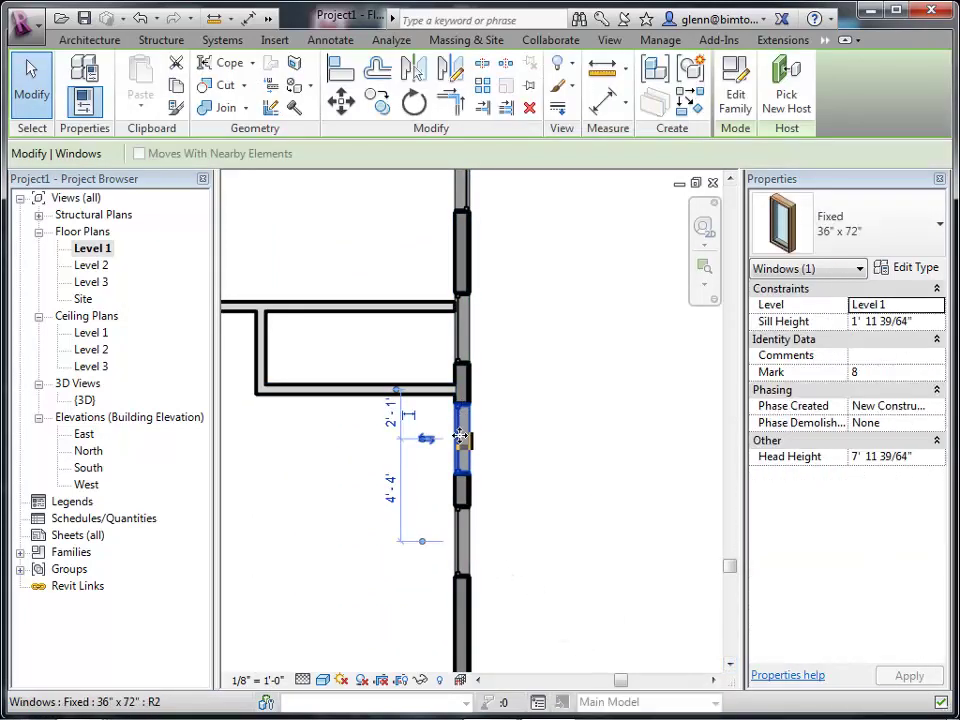
left_click_drag(466, 455, 553, 611)
left_click(553, 611)
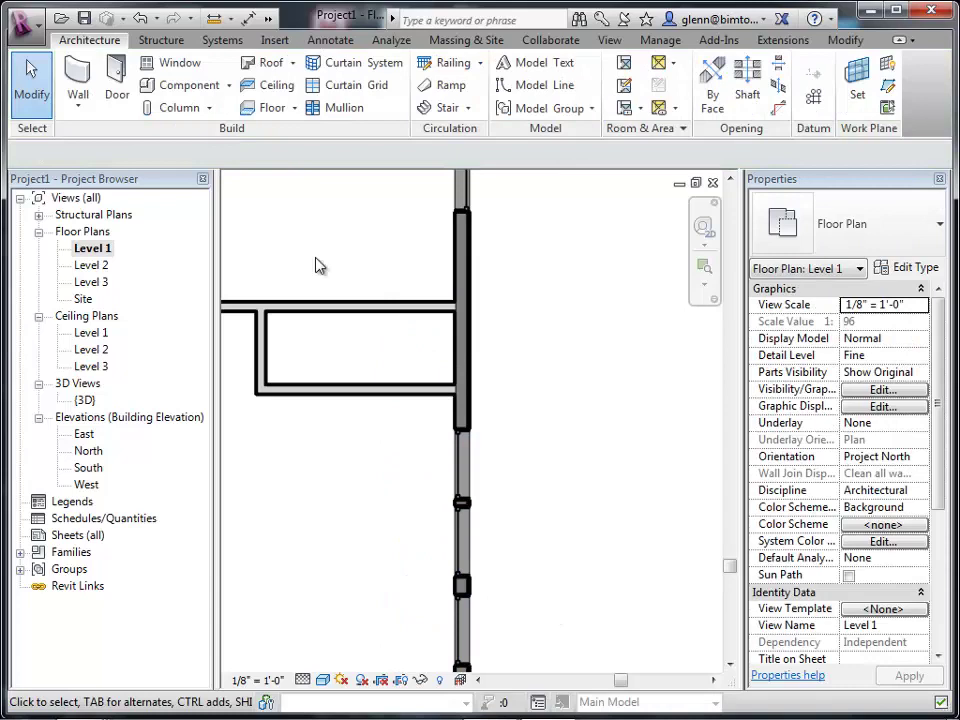
In the {3D} view, set the head height of the 36" x 72" window nearest the stucco wall's front corner to 6' 8".
double_click(86, 400)
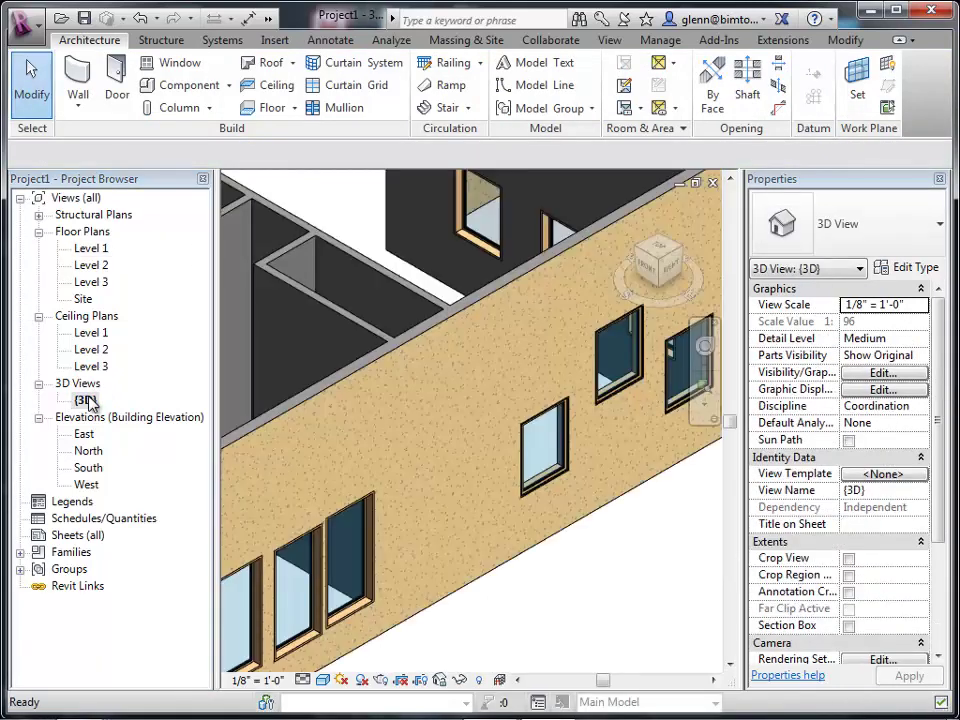
left_click(518, 681)
left_click(518, 681)
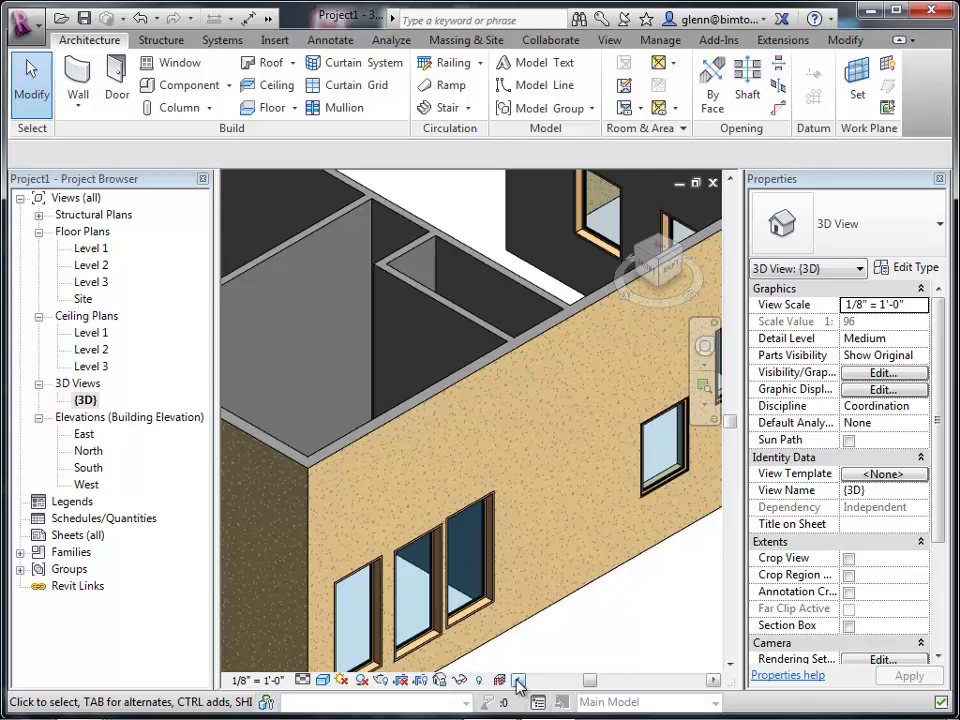
left_click(477, 512)
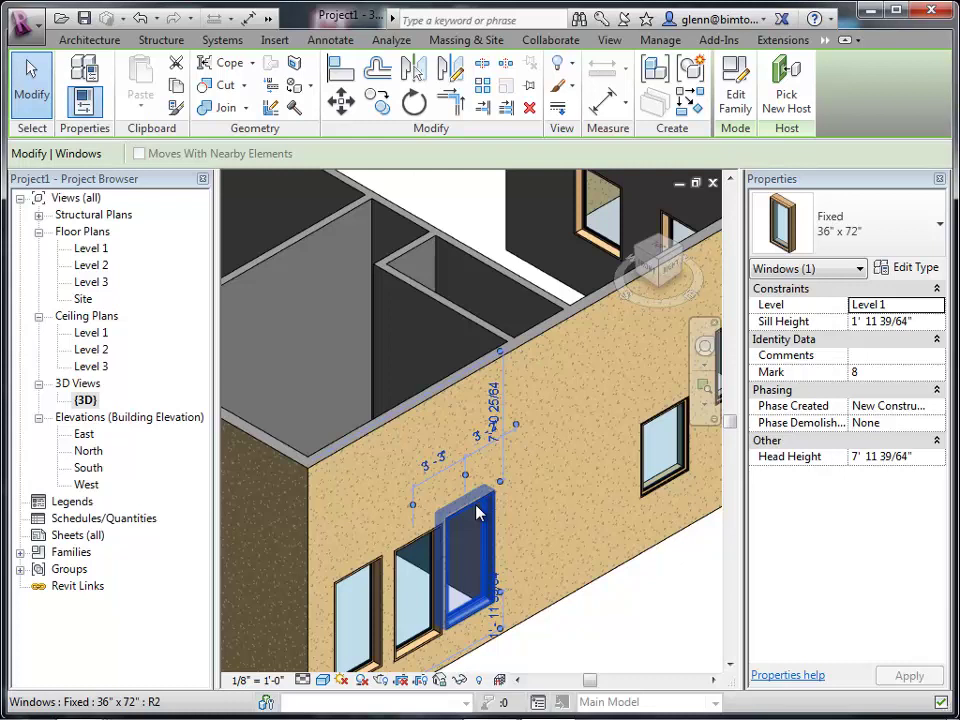
left_click(419, 545)
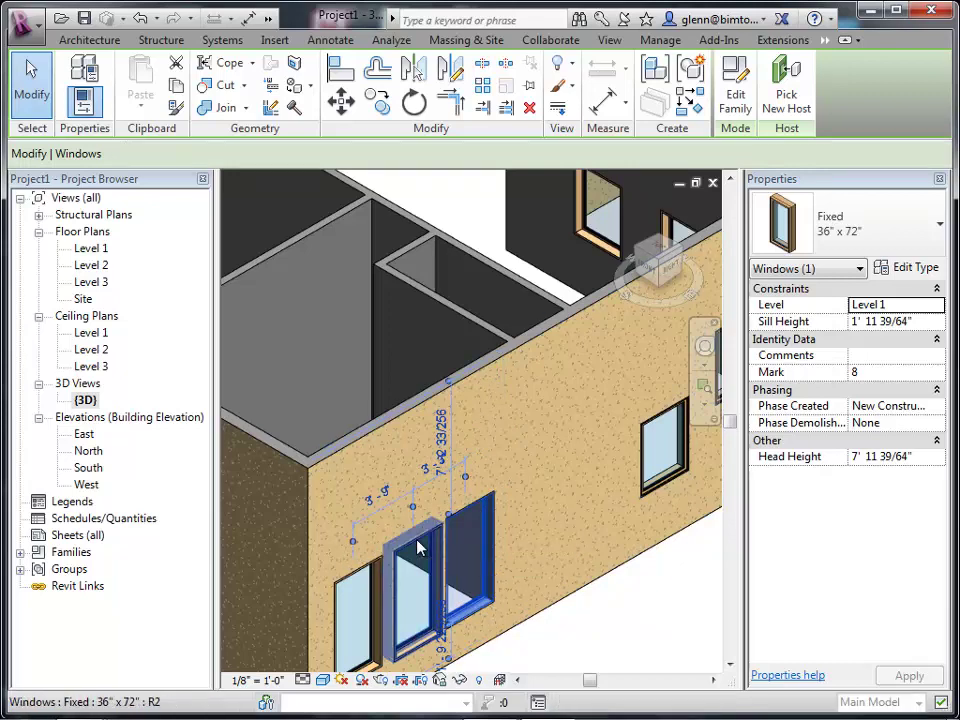
left_click(372, 570)
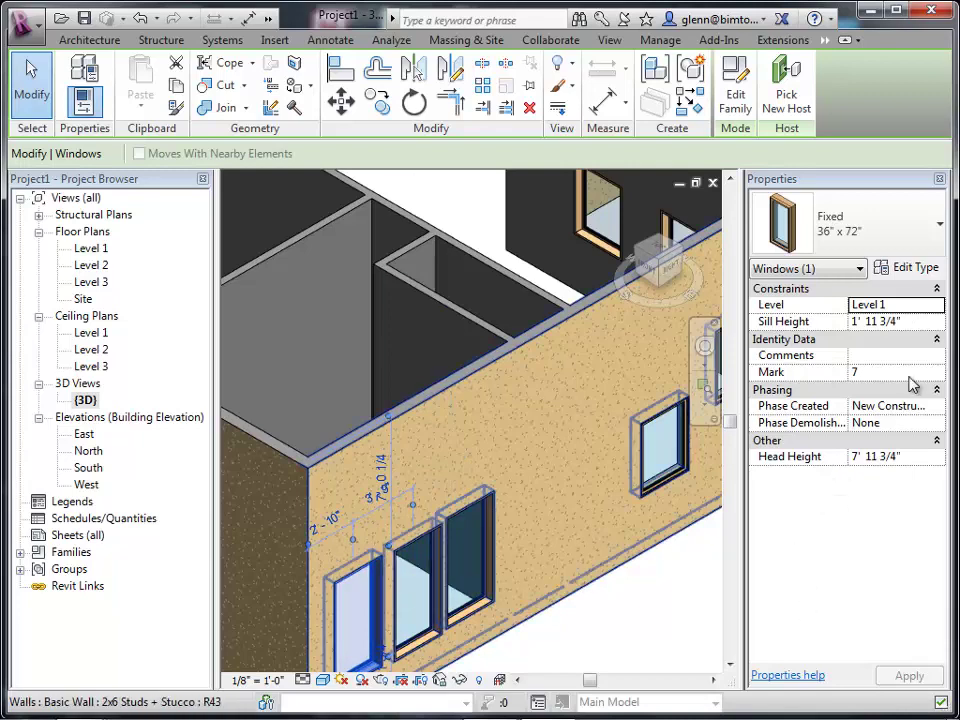
left_click(921, 457)
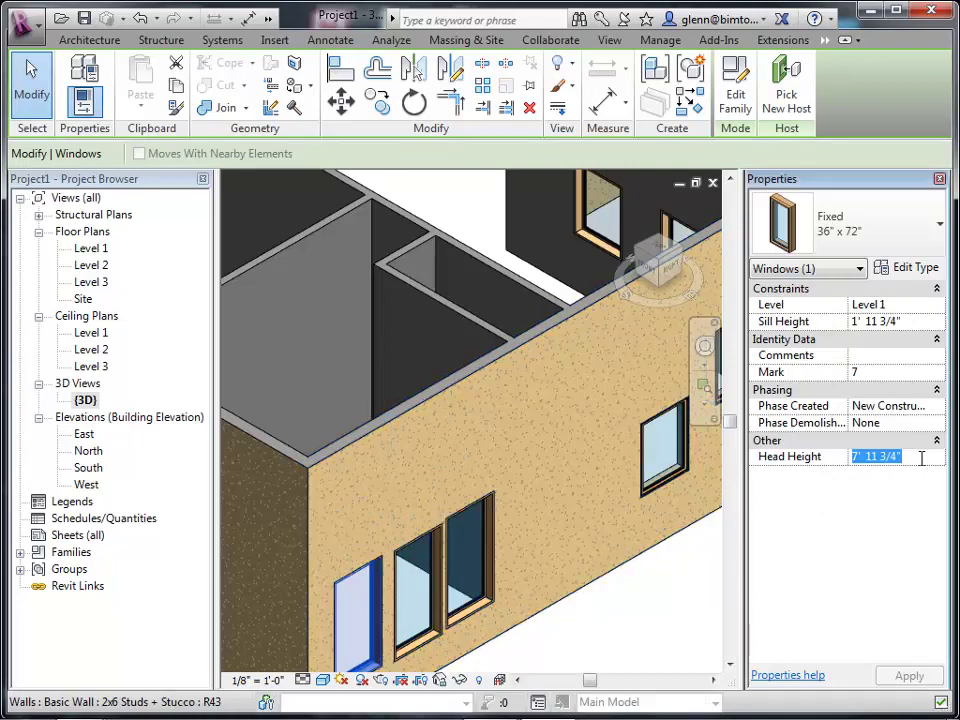
type("6 8")
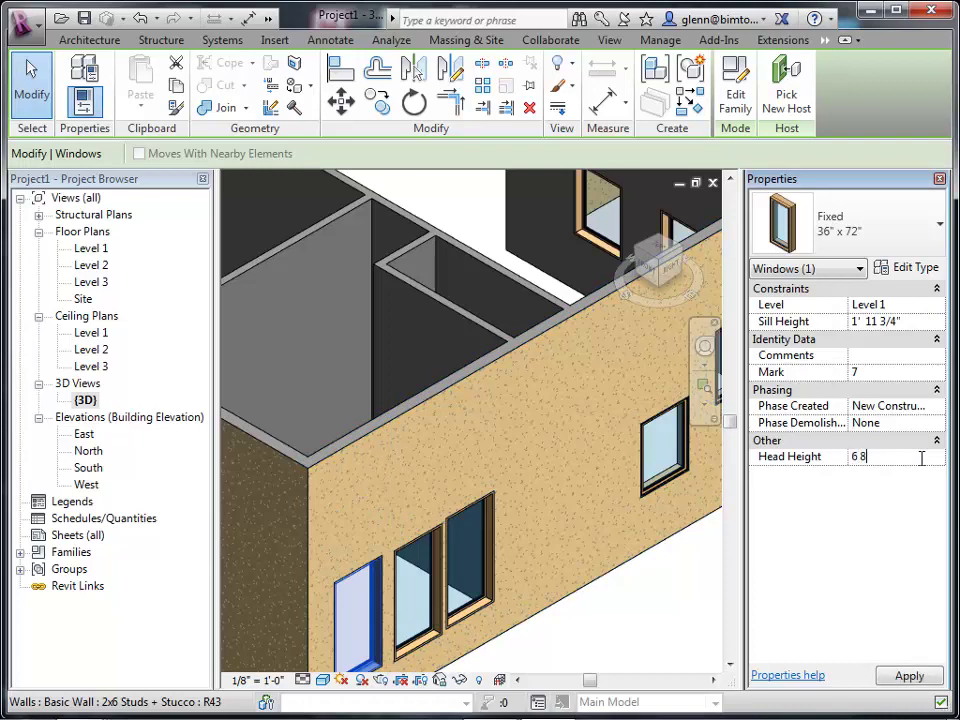
left_click(906, 676)
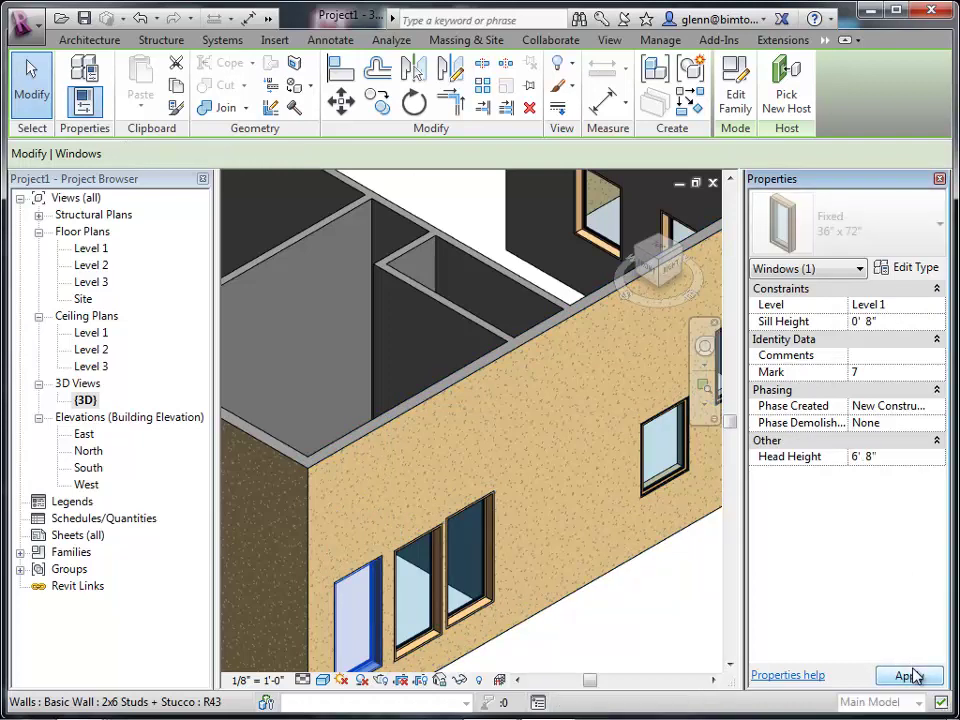
left_click(707, 637)
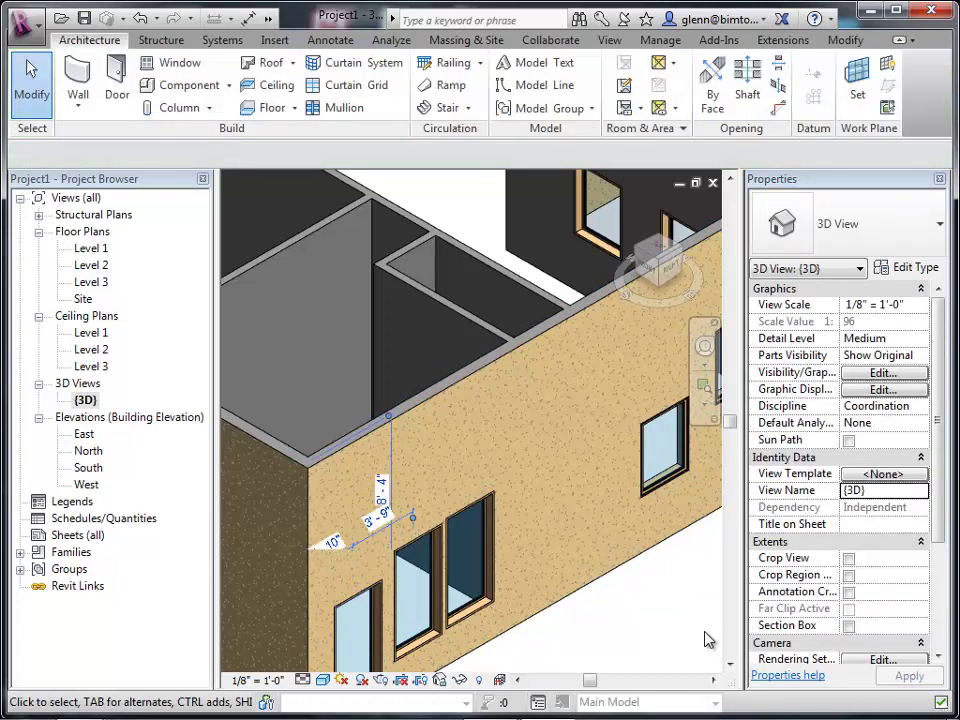
Set the head height of the other two 36" x 72" windows together to 6' 8" and deselect them.
left_click(431, 543)
left_click_drag(429, 542, 475, 522)
left_click(476, 516, "ctrl")
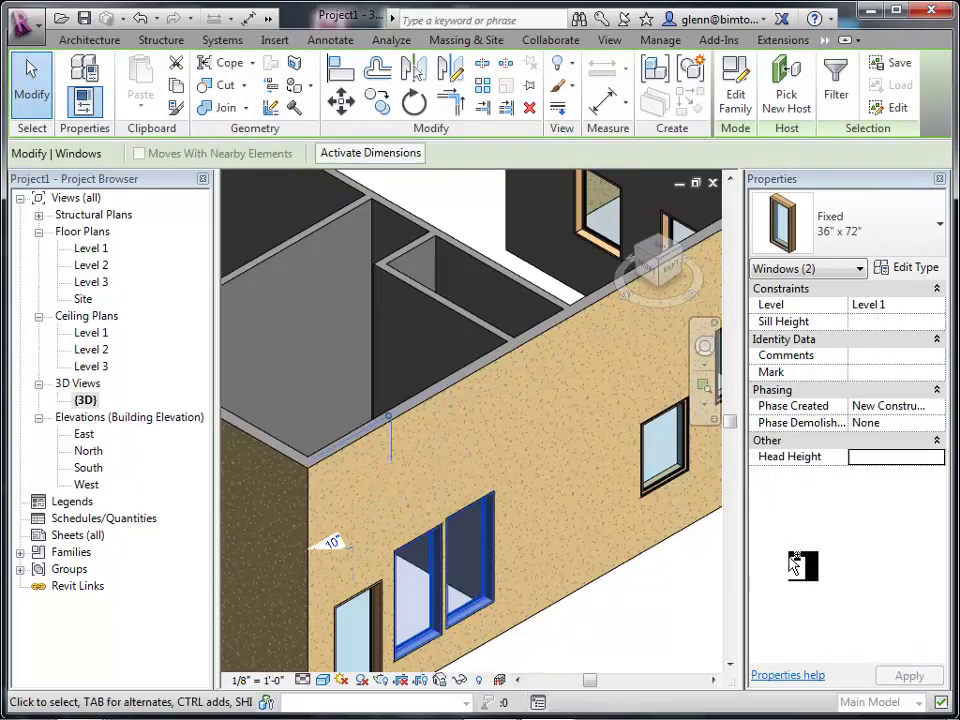
left_click(902, 454)
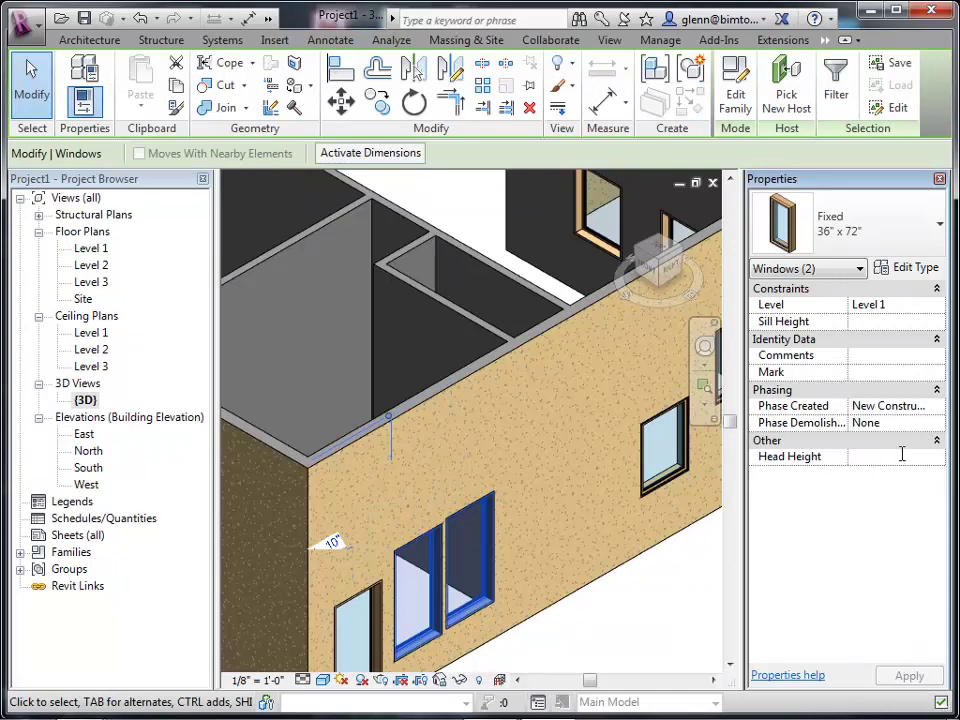
type("6 8")
key("Return")
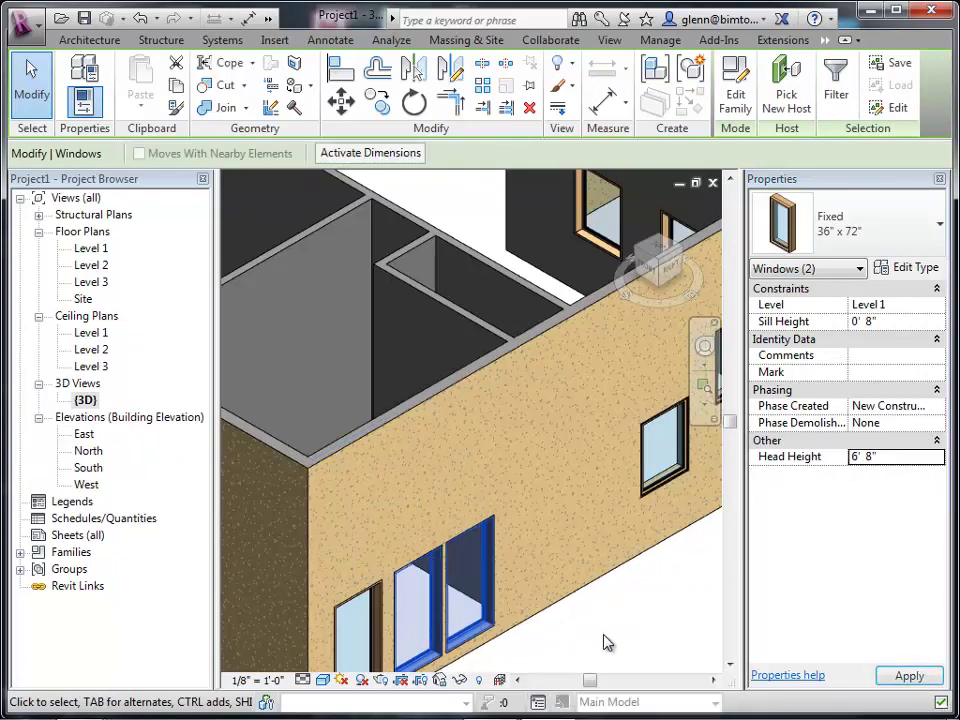
key("Escape")
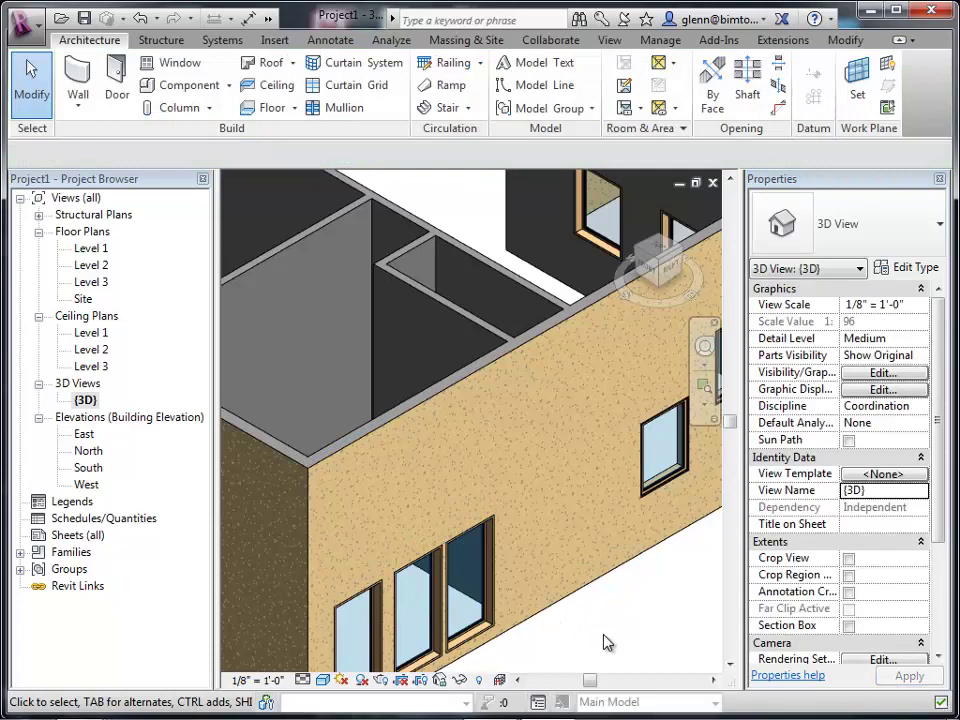
Set the head height of the left and middle 36" x 48" windows together to 6' 8" and deselect them.
left_click(713, 680)
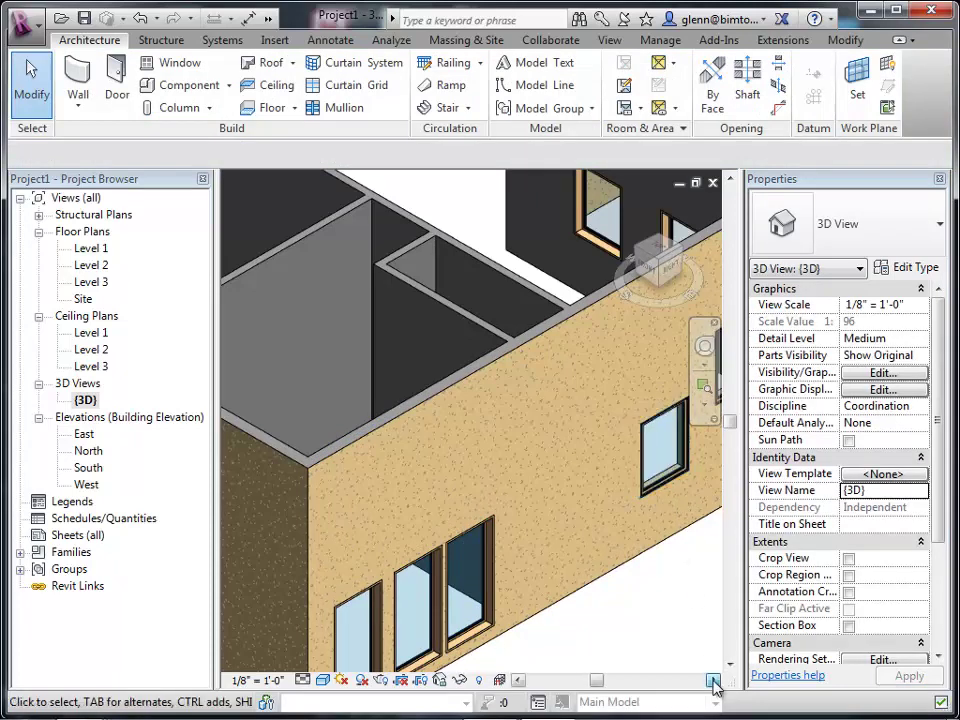
left_click_drag(713, 682, 713, 677)
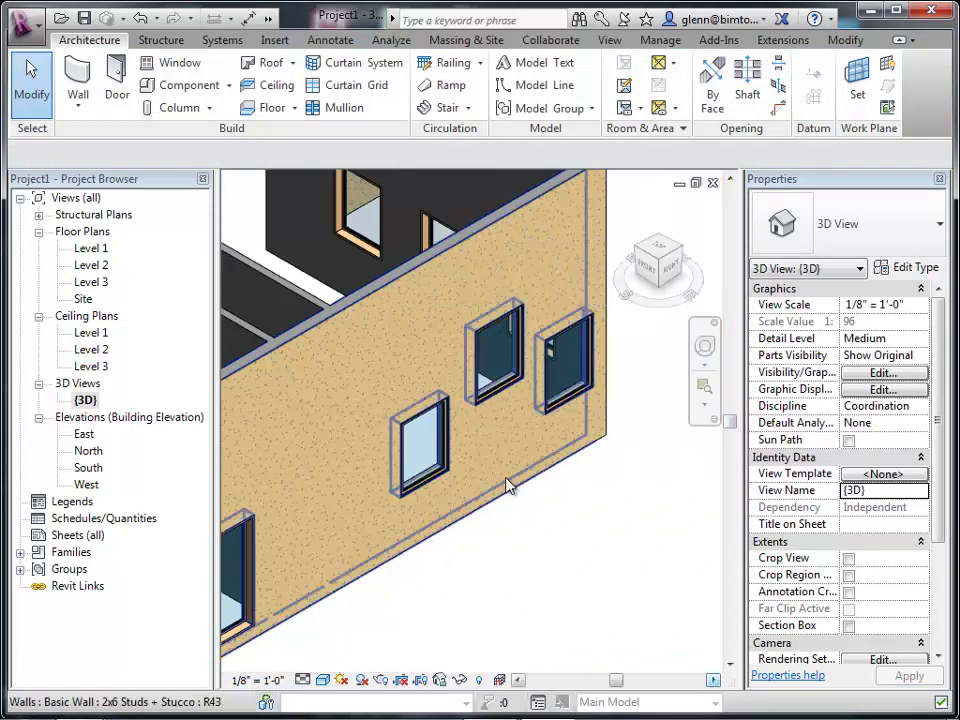
left_click(445, 478)
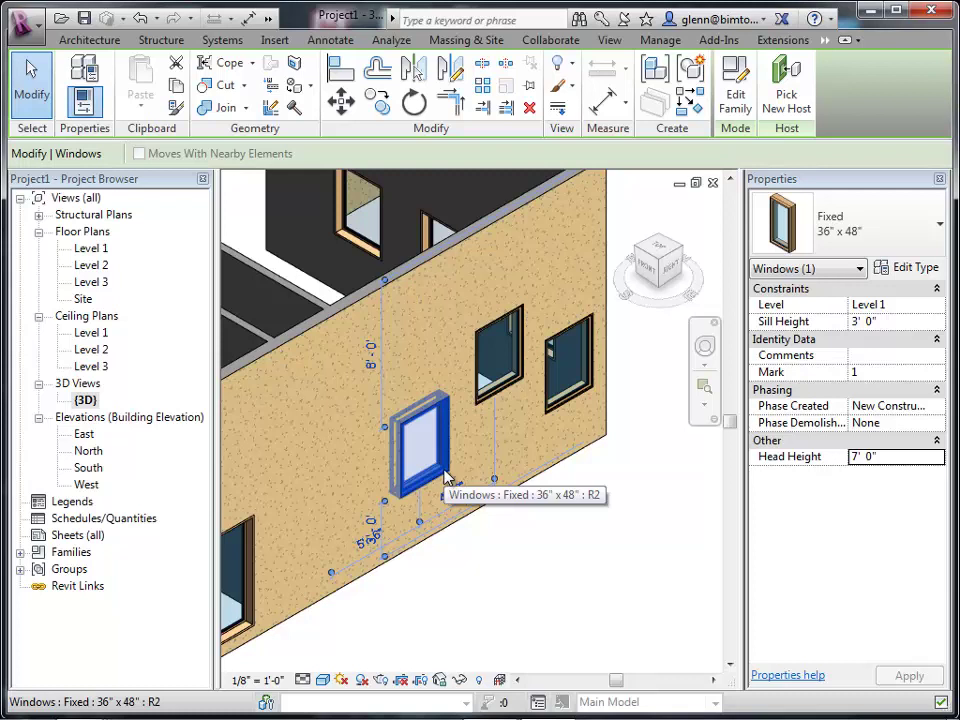
left_click_drag(446, 478, 511, 388)
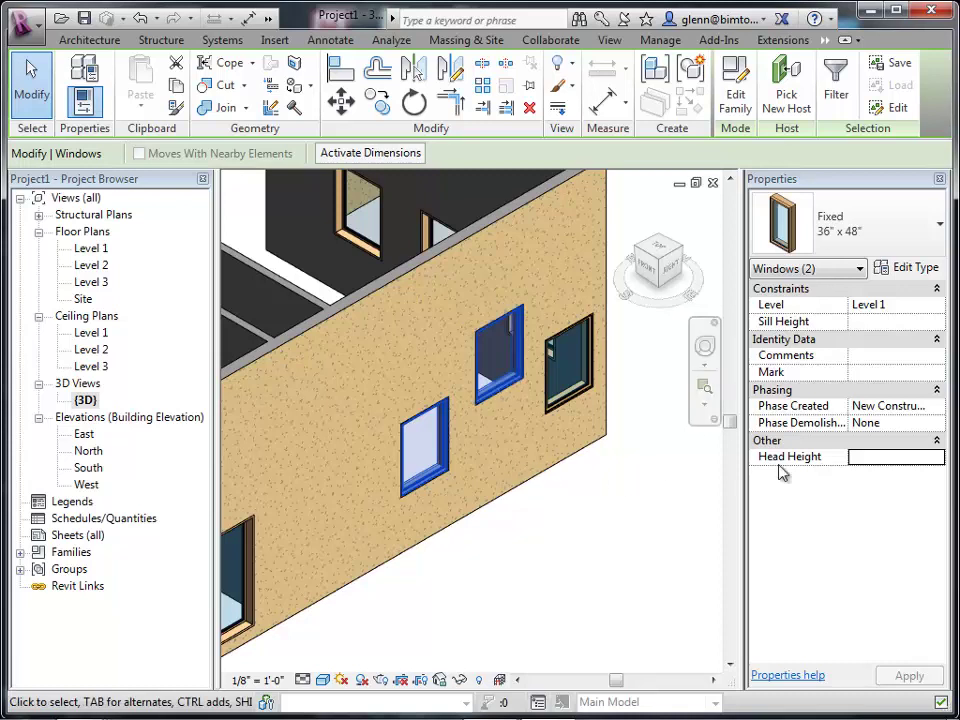
left_click(895, 460)
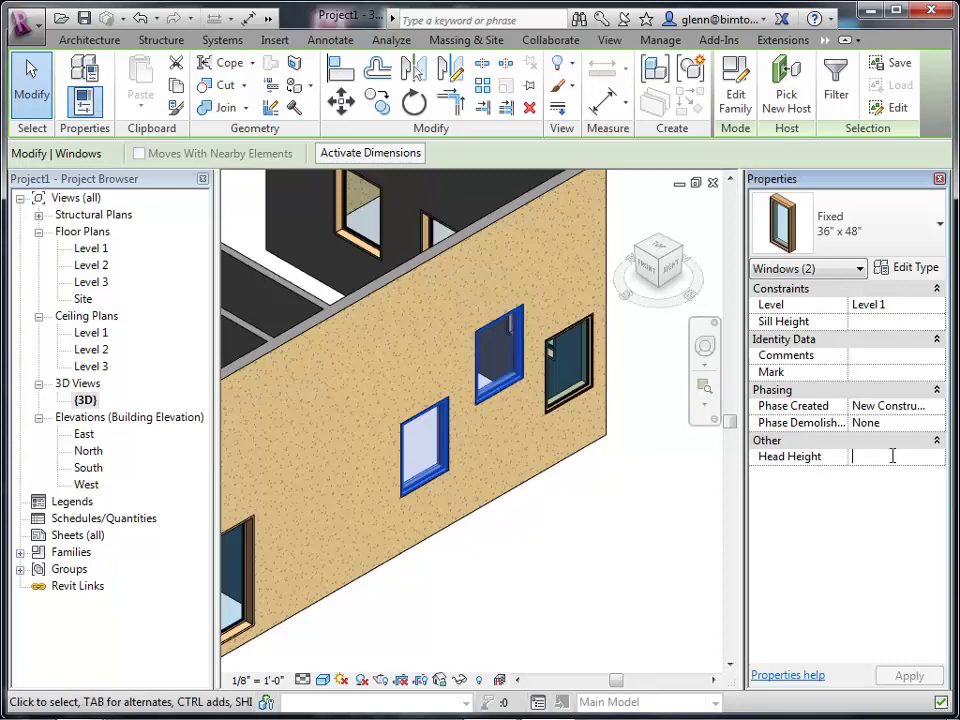
type("6 8")
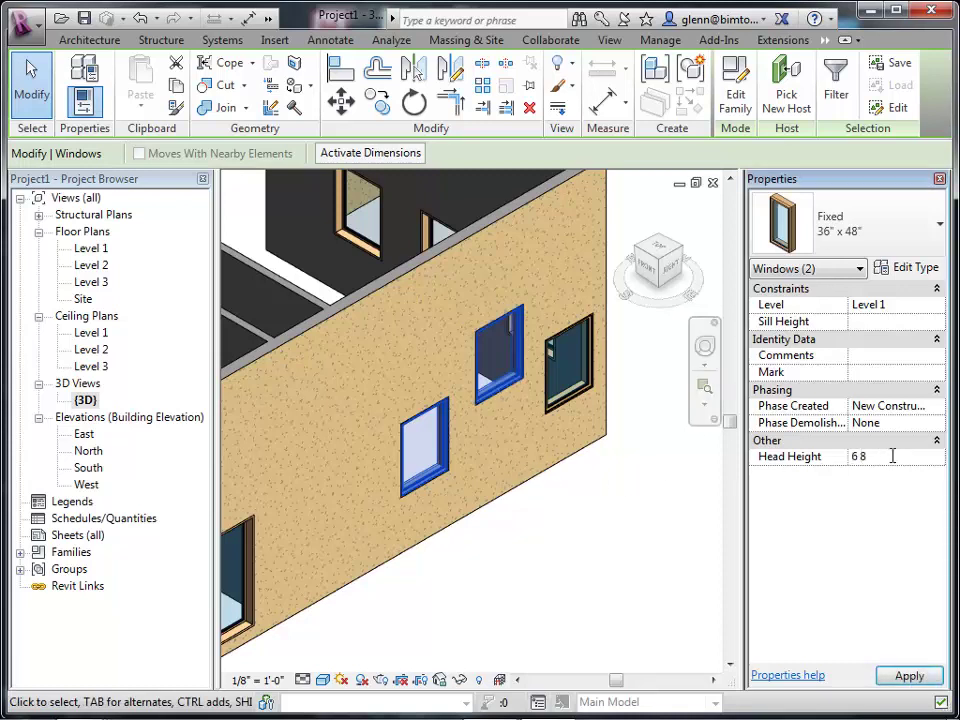
key("Return")
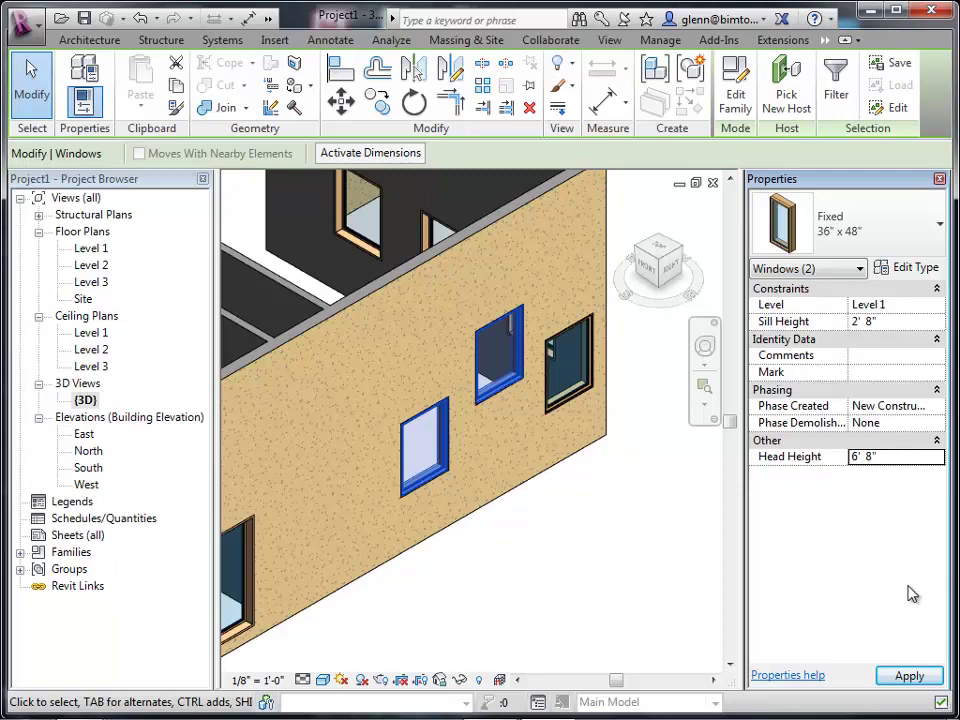
left_click(909, 676)
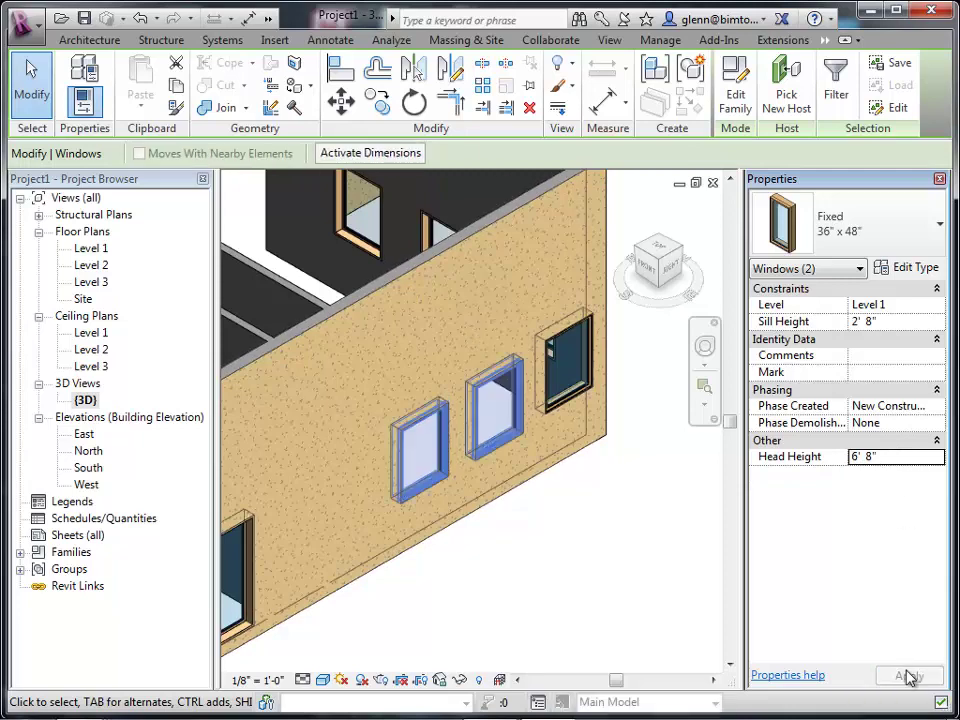
left_click(578, 613)
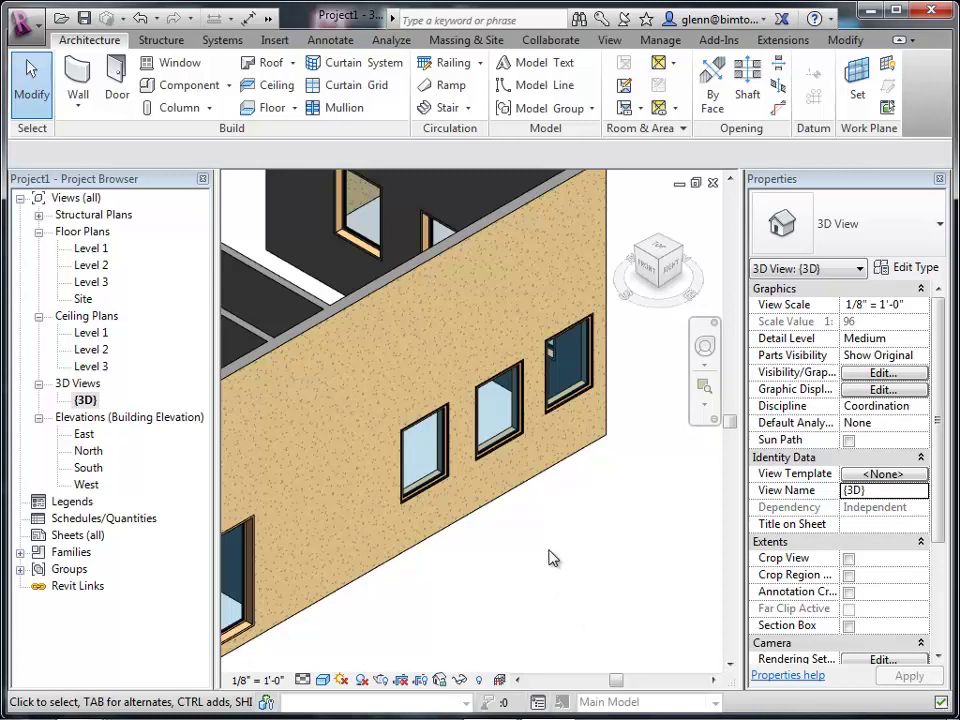
Start placing a window, check the available Fixed types, and open the US Imperial library's Windows folder for loading a family.
left_click(191, 63)
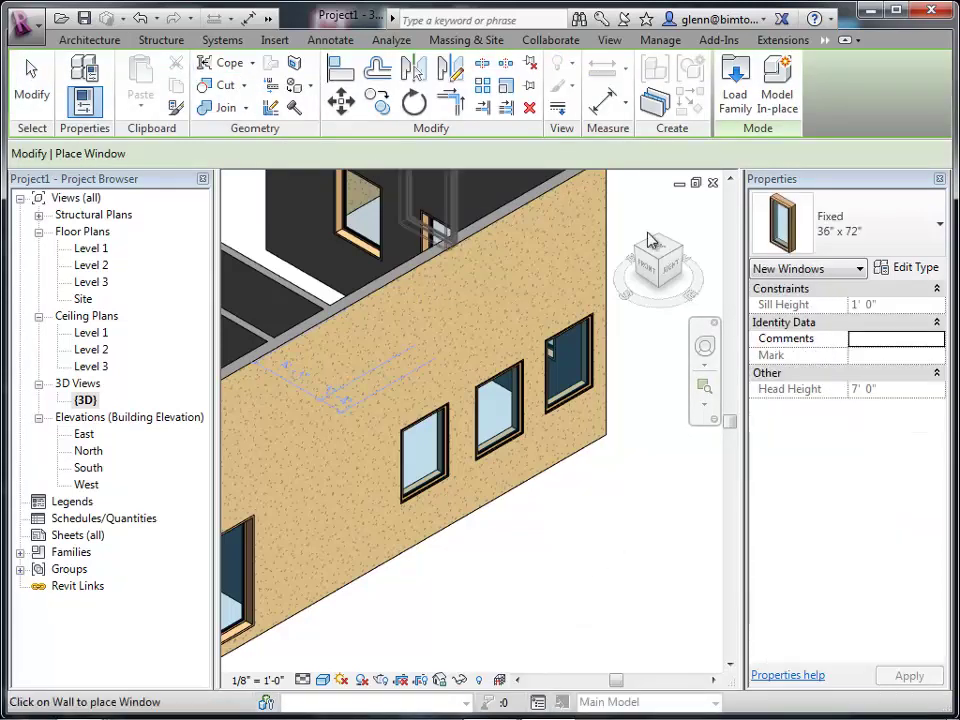
left_click(905, 233)
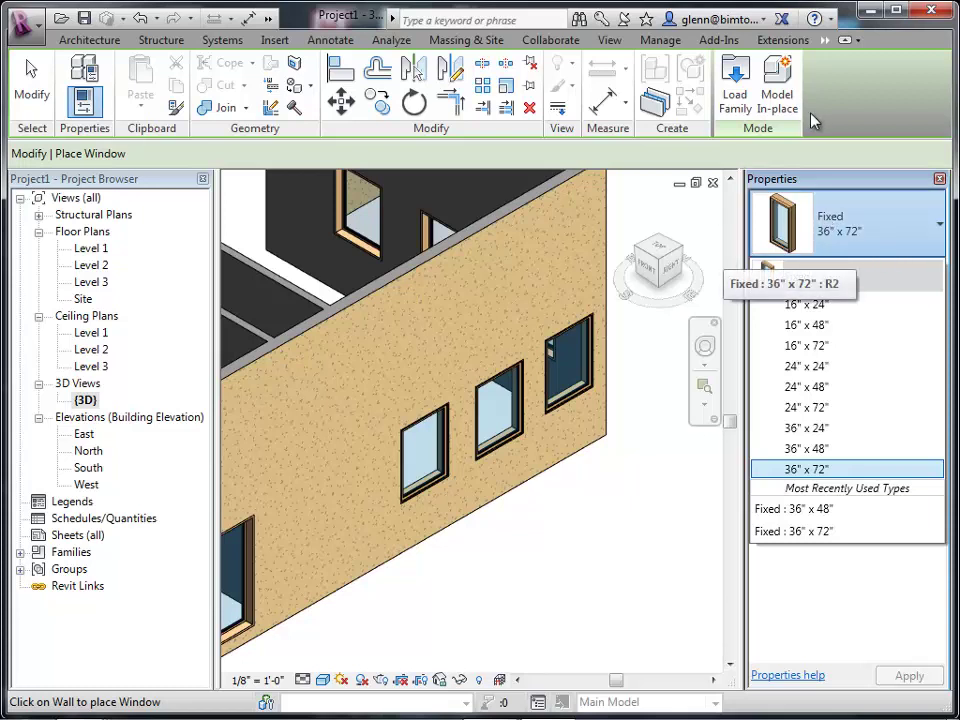
left_click(742, 90)
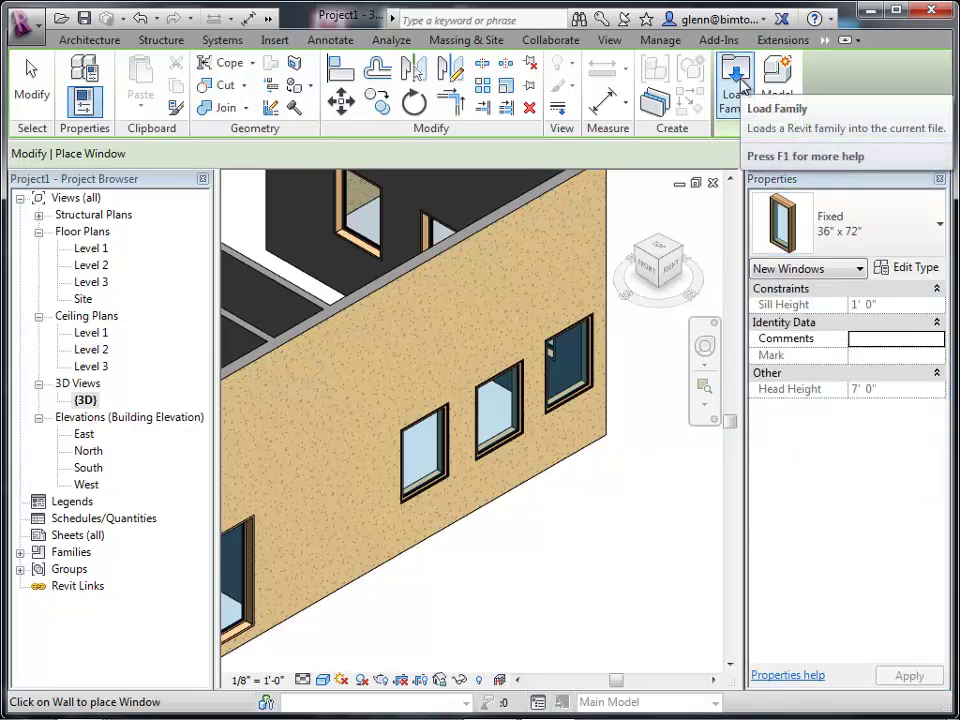
left_click(742, 88)
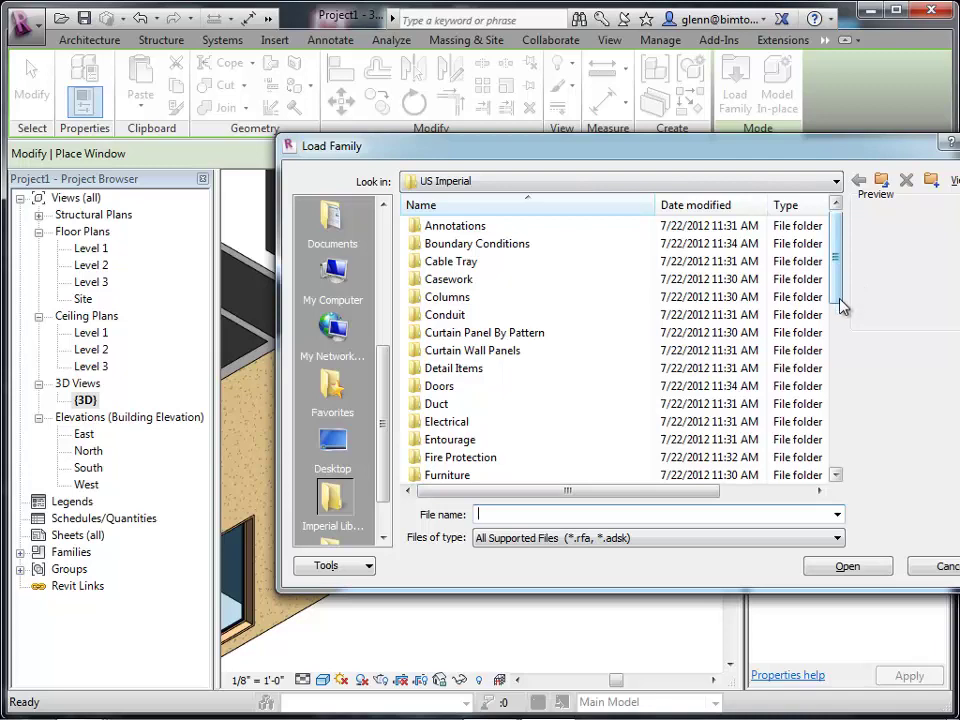
left_click_drag(841, 296, 836, 454)
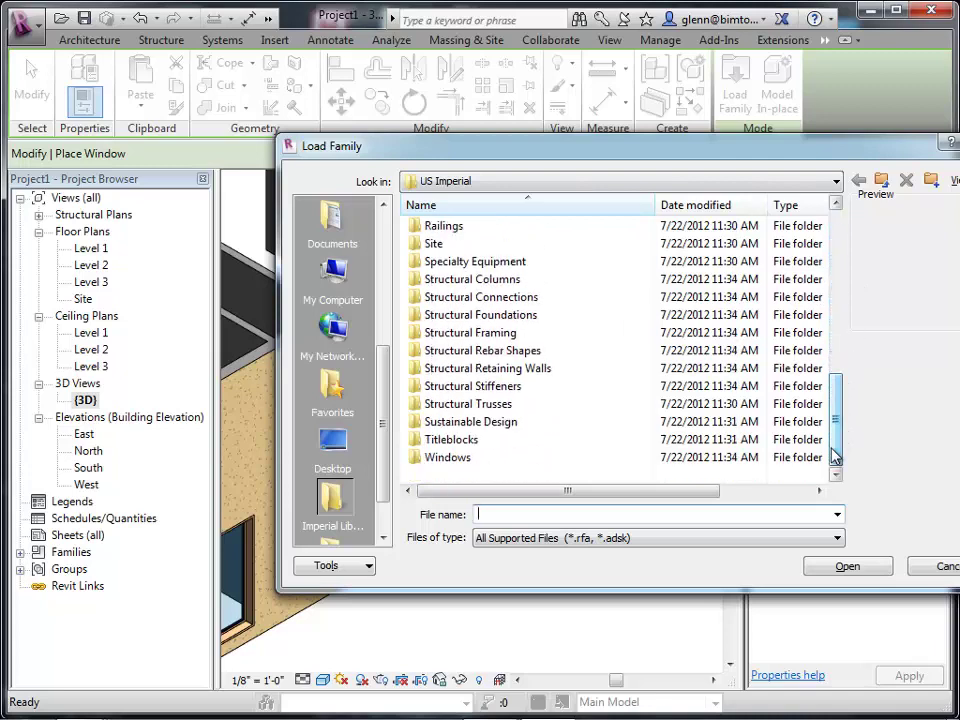
double_click(437, 457)
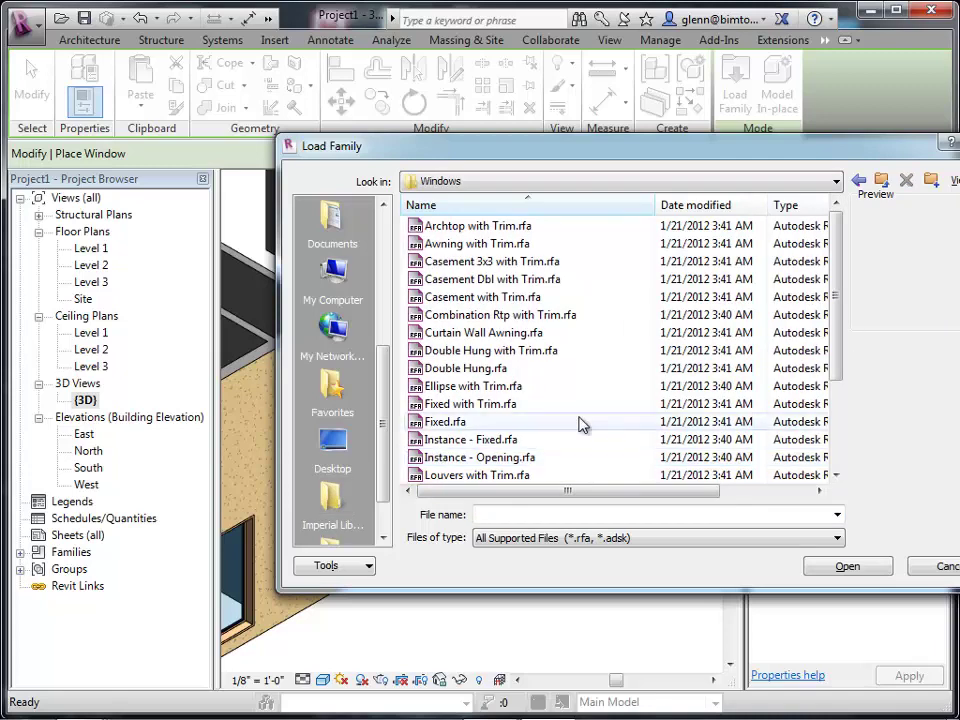
Preview the window families in the Windows library folder, from Archtop with Trim through the Double Hung families.
left_click(487, 352)
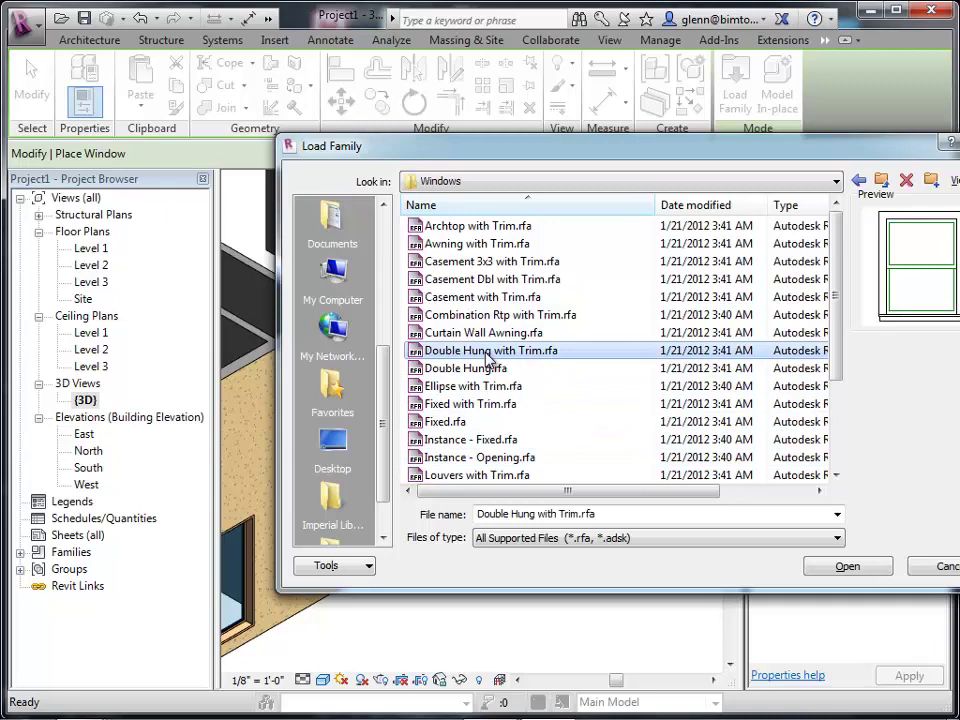
key("Up")
key("Up")
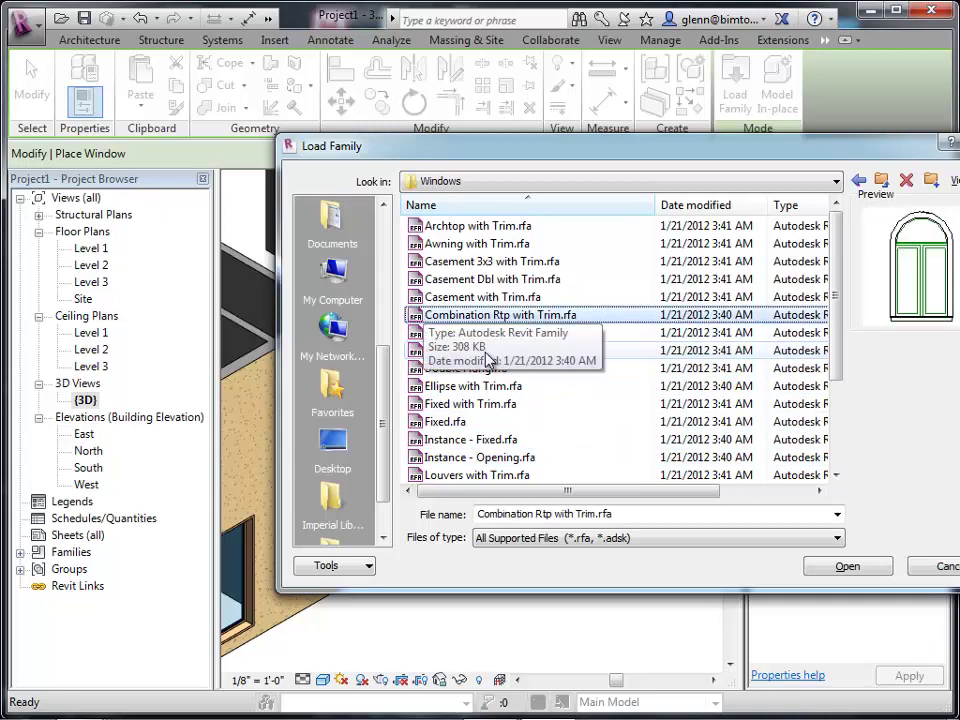
key("Up")
key("Up")
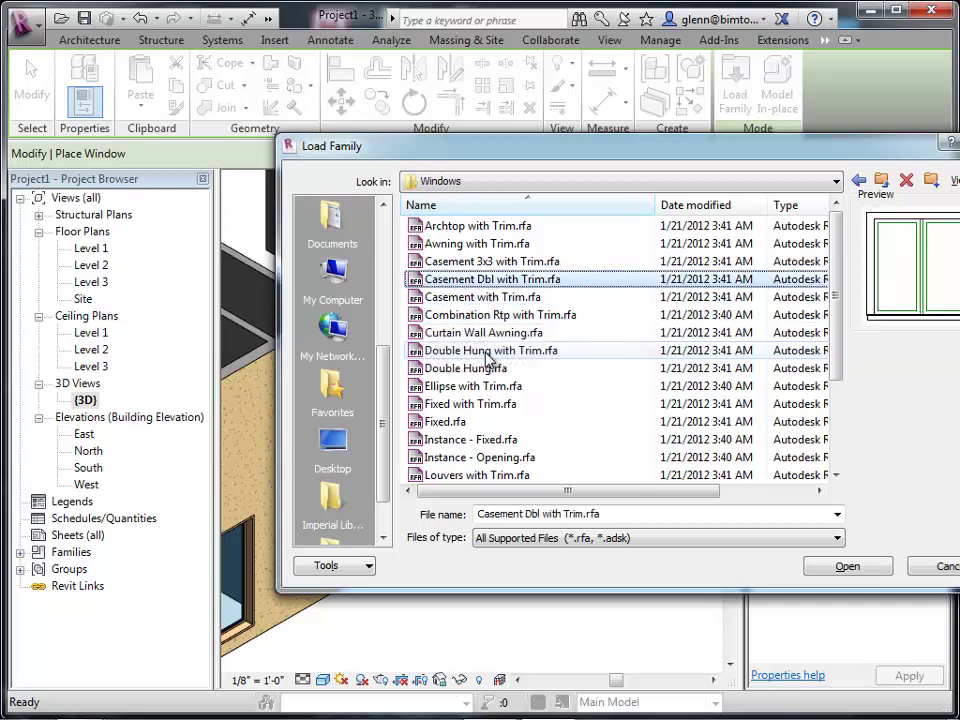
key("Up")
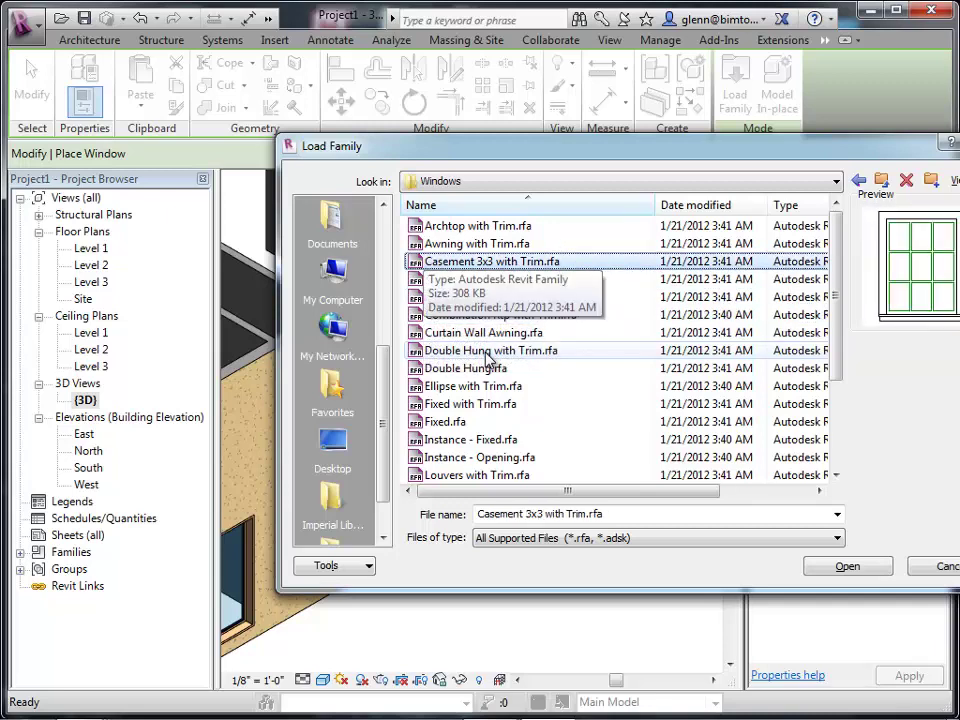
key("Up")
key("Up")
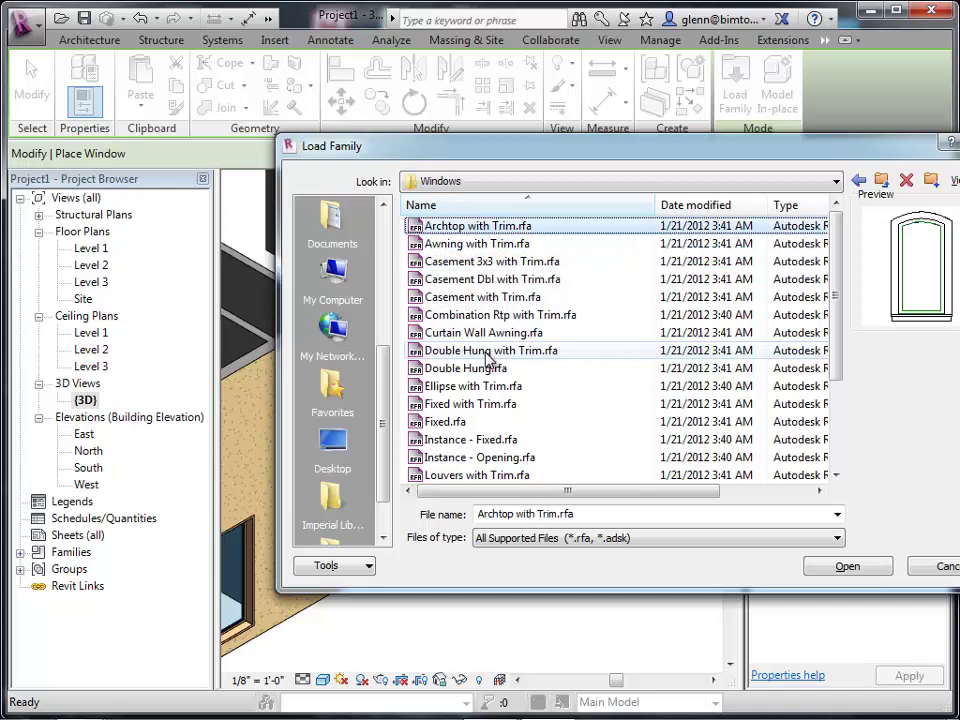
key("Down")
key("Down")
key("Down")
key("Down")
key("Down")
key("Down")
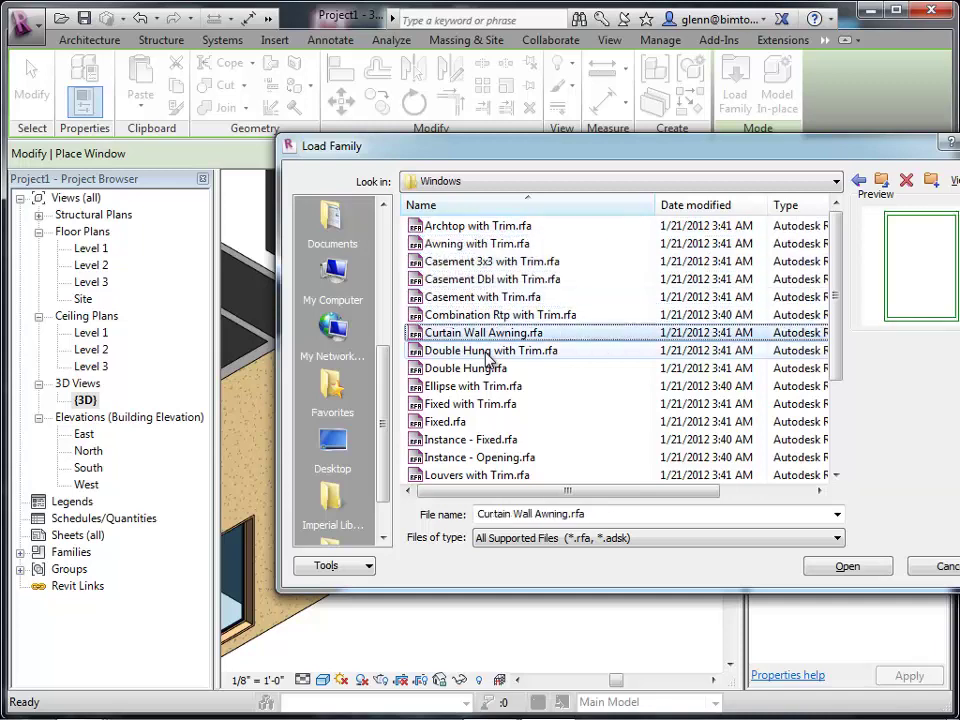
key("Down")
key("Down")
key("Down")
key("Up")
key("Up")
key("Up")
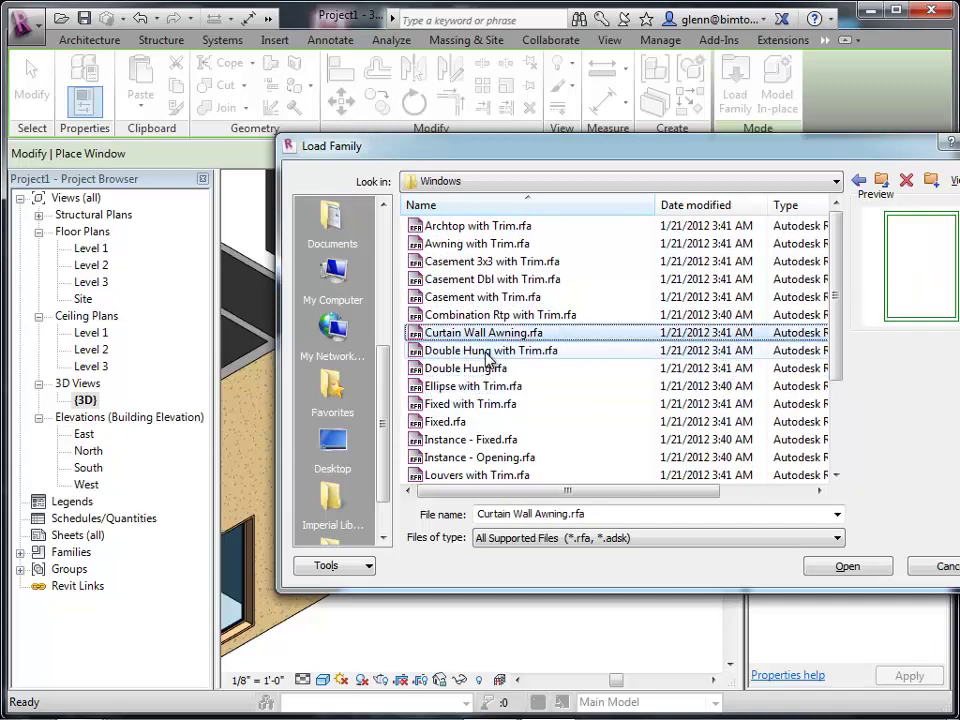
Load the Archtop with Trim window family from the Windows folder into the project.
key("Up")
key("Up")
key("Up")
key("Up")
key("Up")
key("Up")
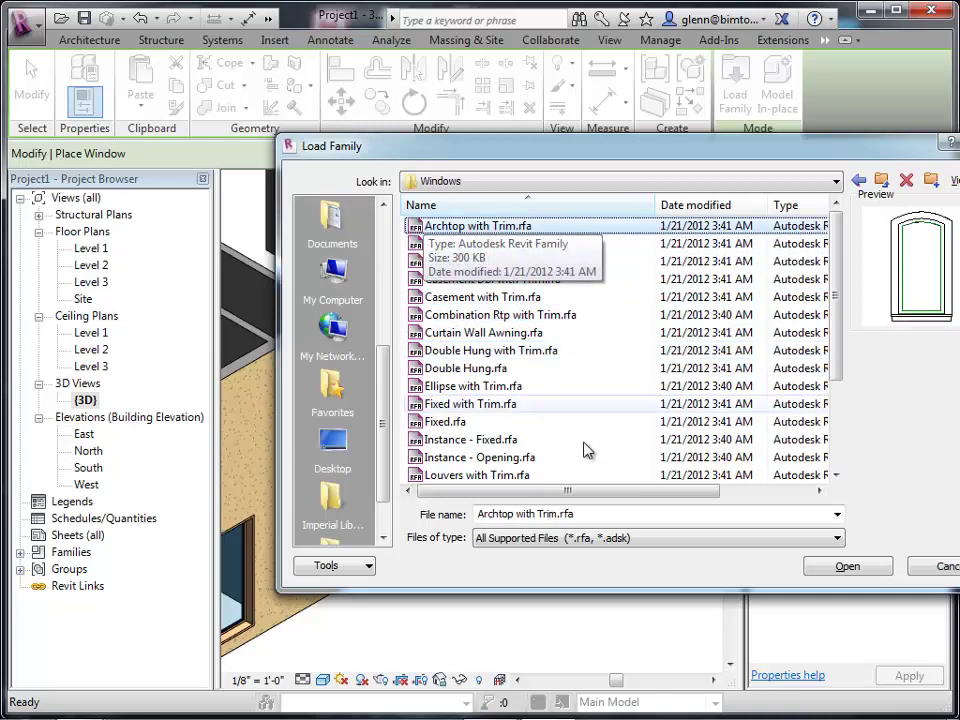
left_click(825, 572)
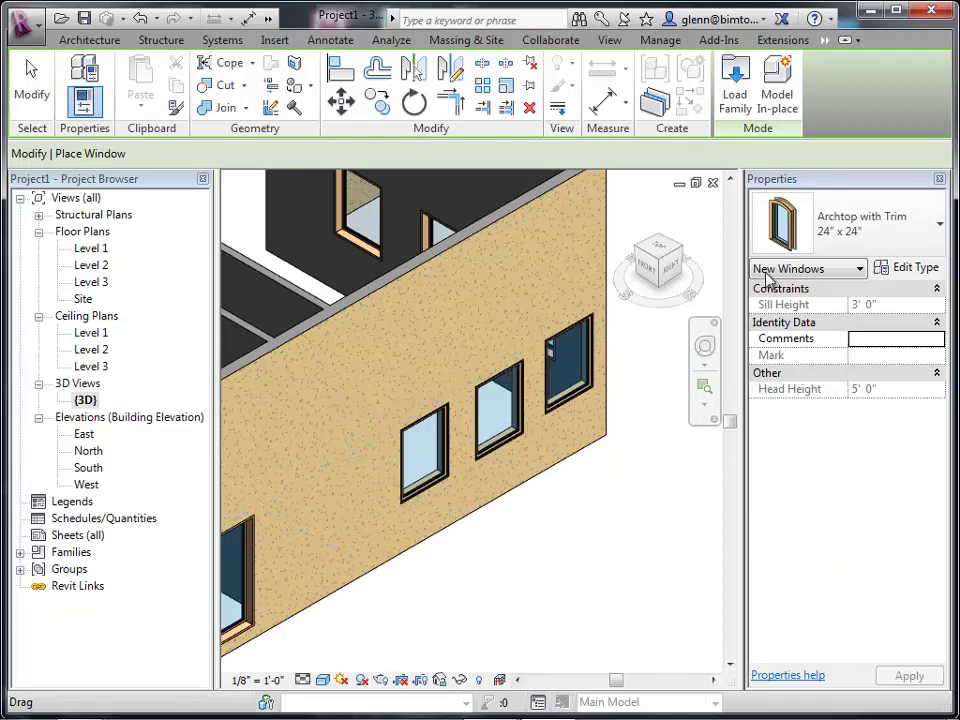
Place one Archtop with Trim 36" x 48" window on the stucco wall, between the 36" x 72" and 36" x 48" fixed windows.
left_click(889, 242)
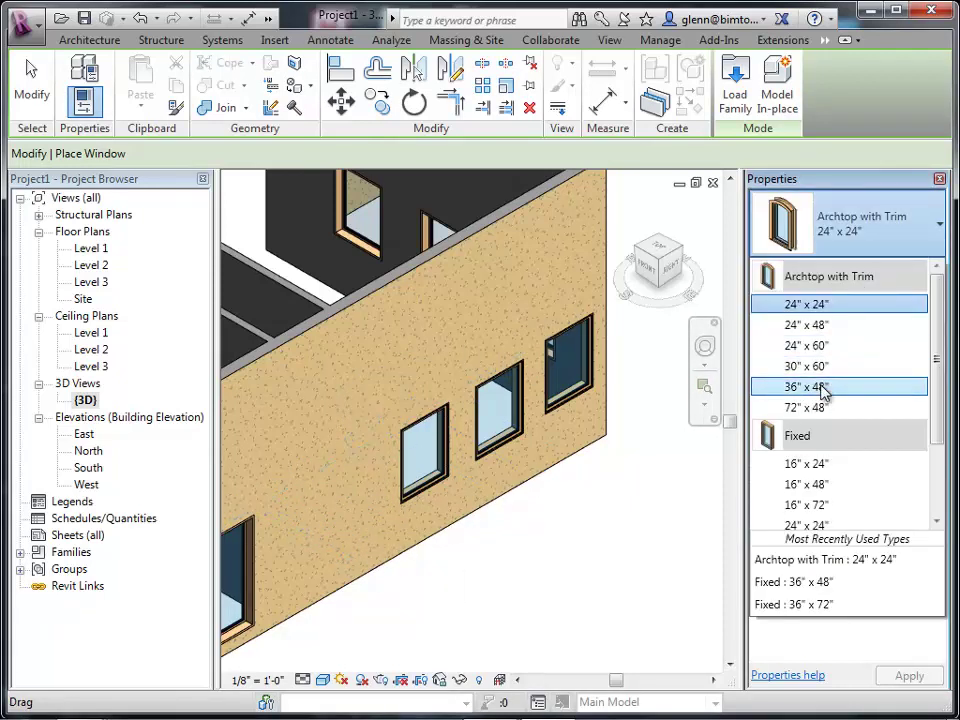
left_click(820, 388)
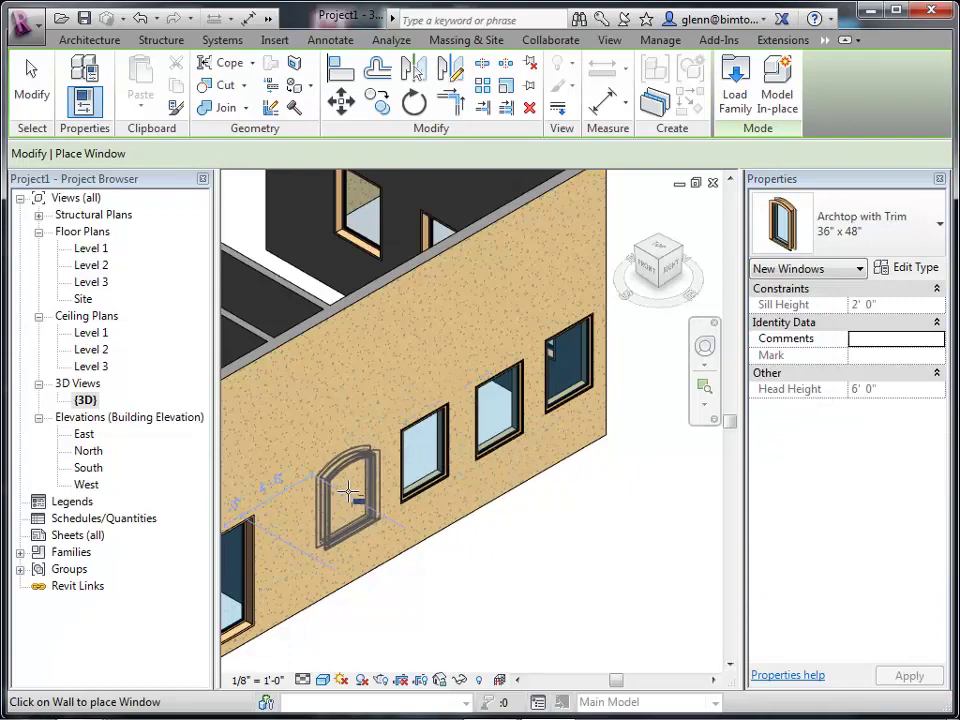
left_click(346, 489)
left_click(45, 92)
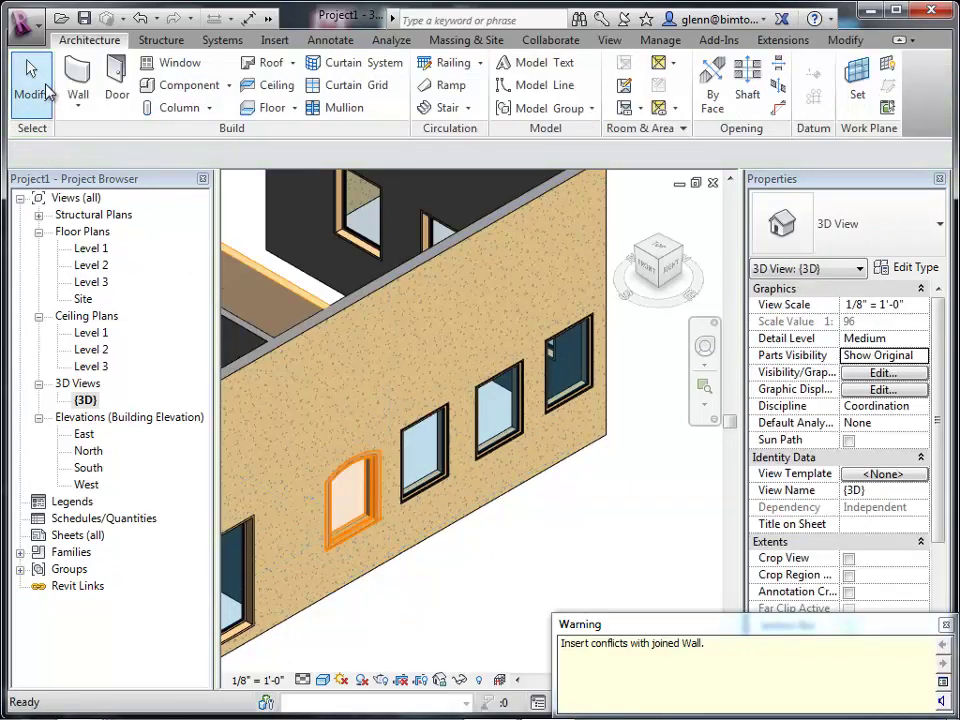
Change the middle of the three 36" x 48" fixed windows to the Archtop with Trim 30" x 60" type and deselect it.
left_click(514, 439)
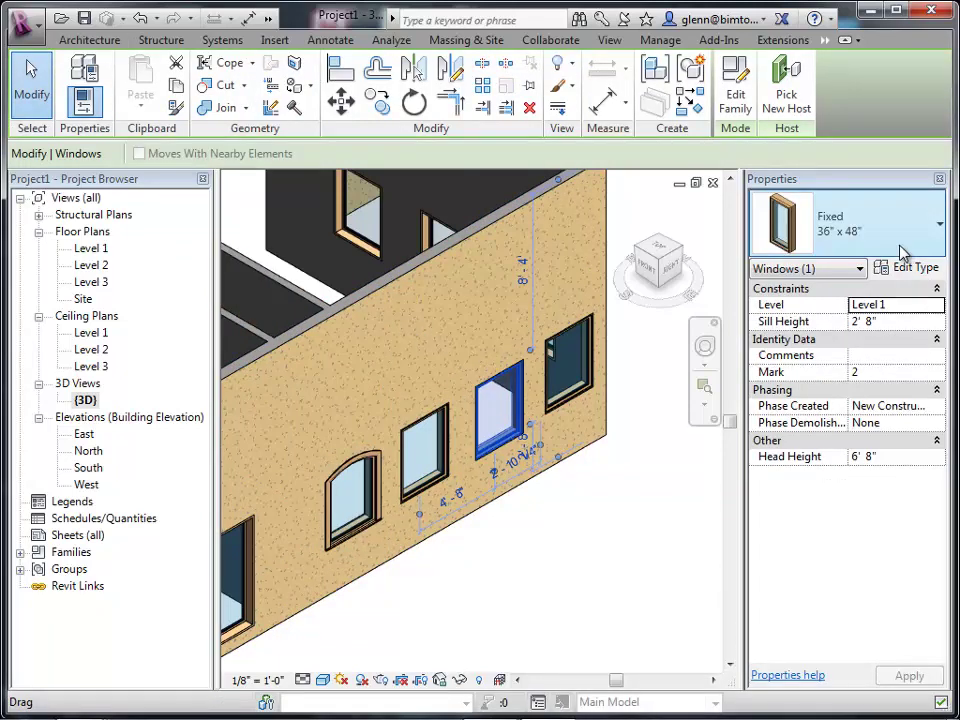
left_click(902, 252)
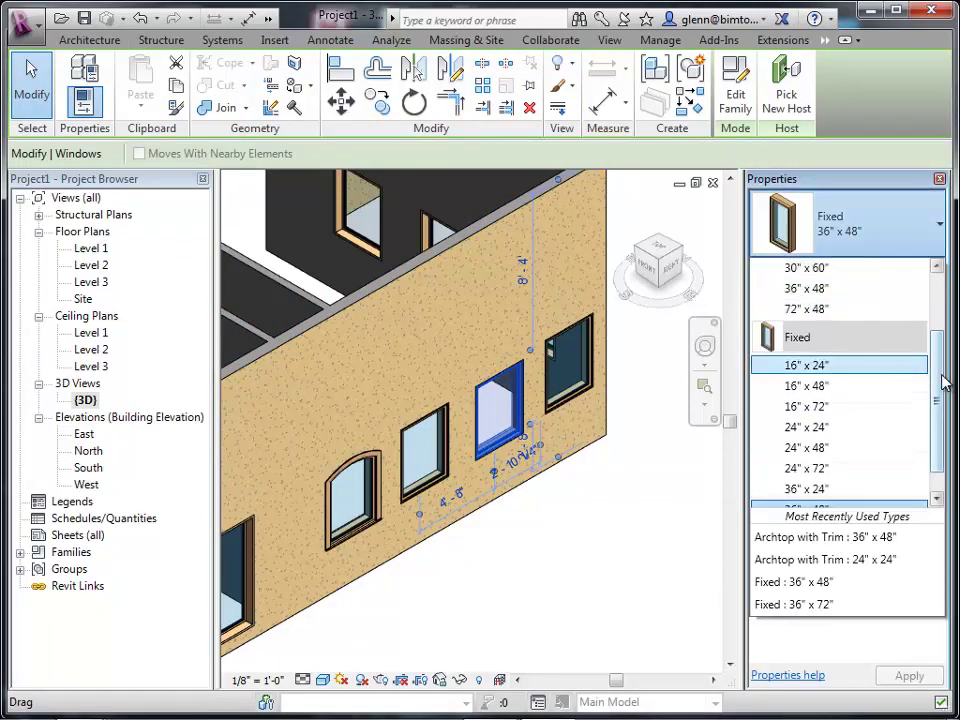
left_click_drag(936, 366, 932, 326)
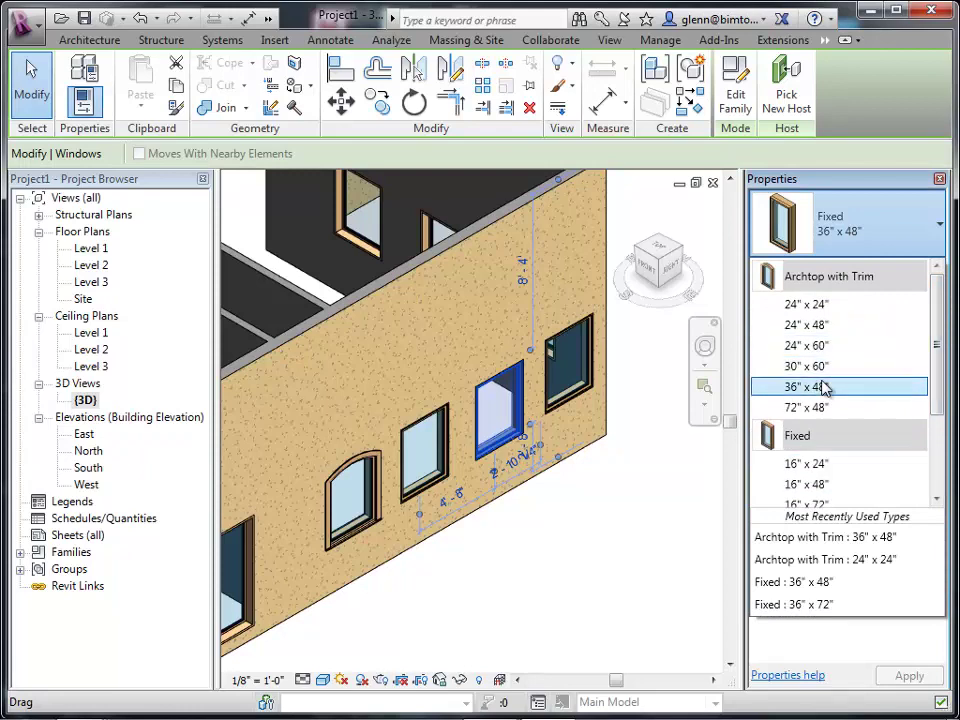
left_click(795, 367)
left_click(621, 575)
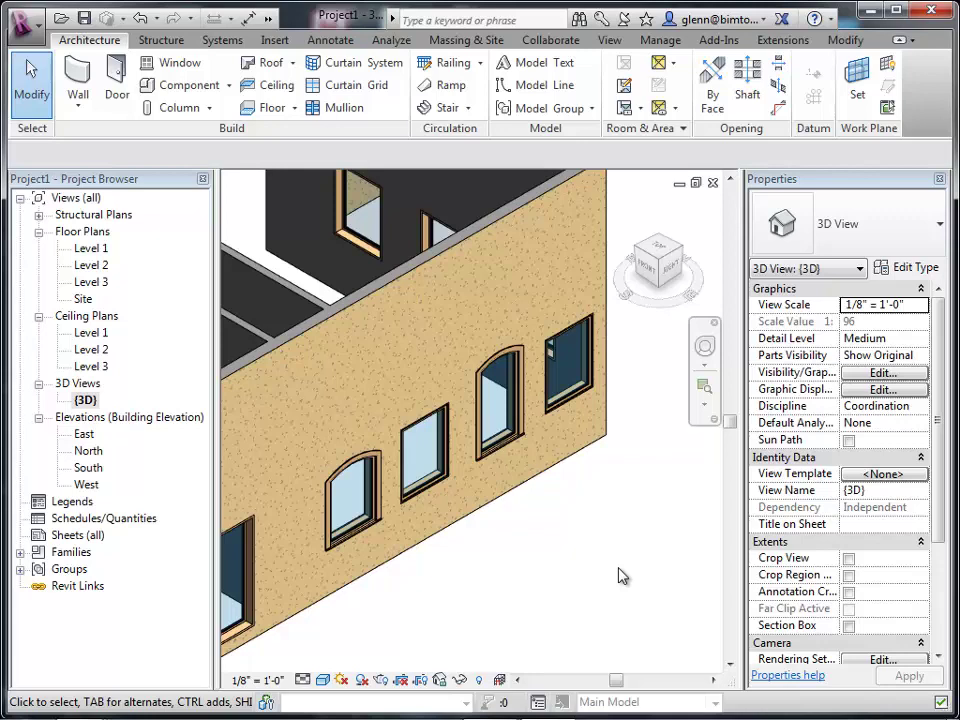
left_click(444, 494)
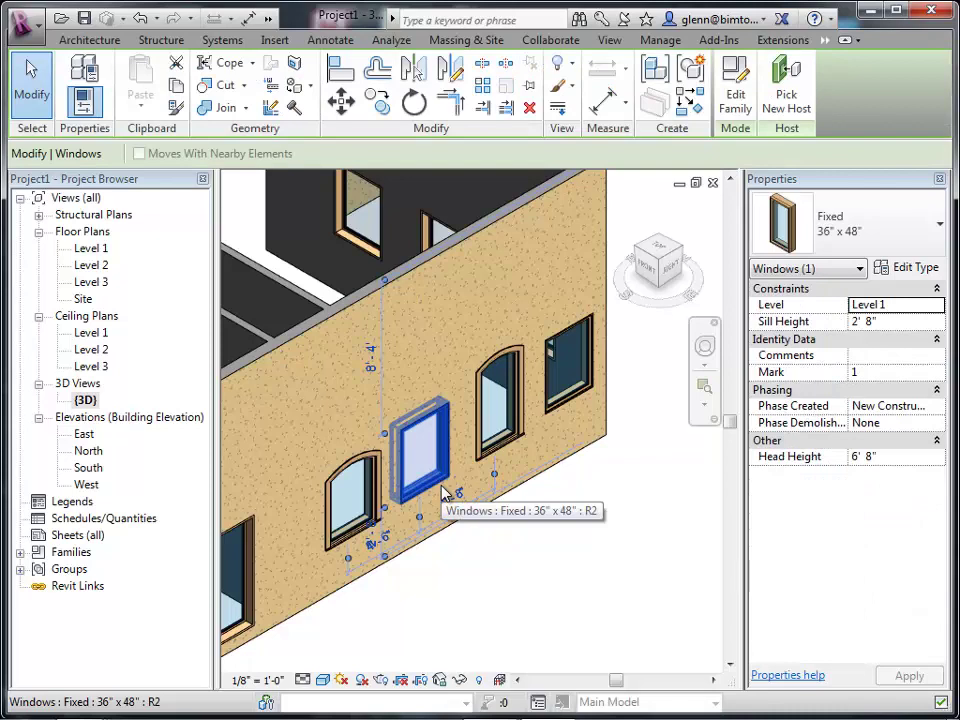
left_click(456, 564)
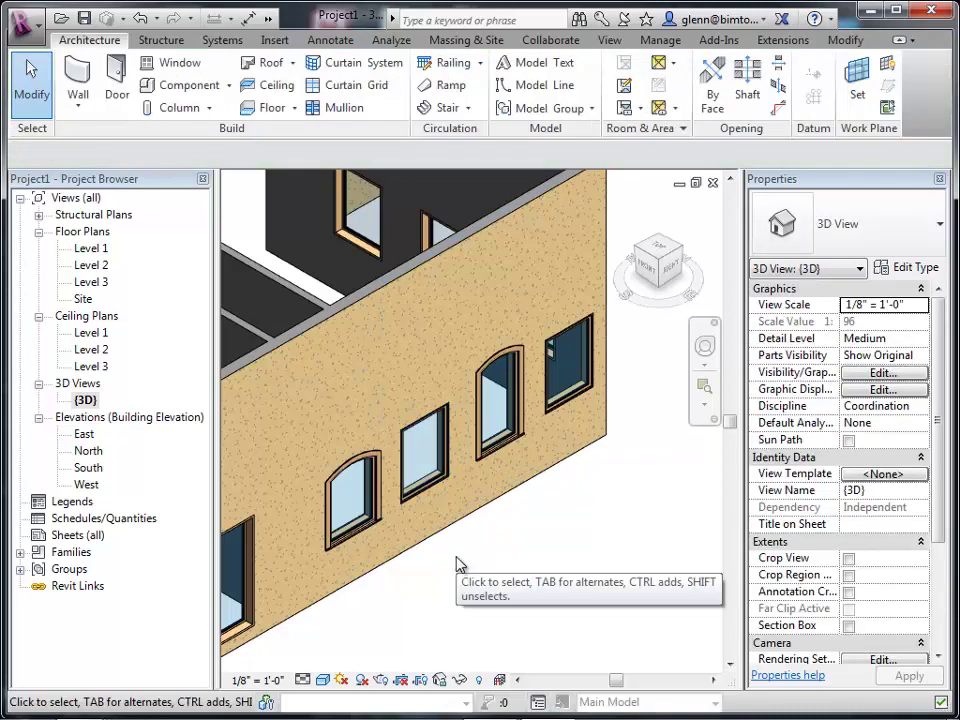
From the right-back 3D view, start placing a window and load the Double Hung with Trim family from the library's Windows folder.
left_click(685, 251)
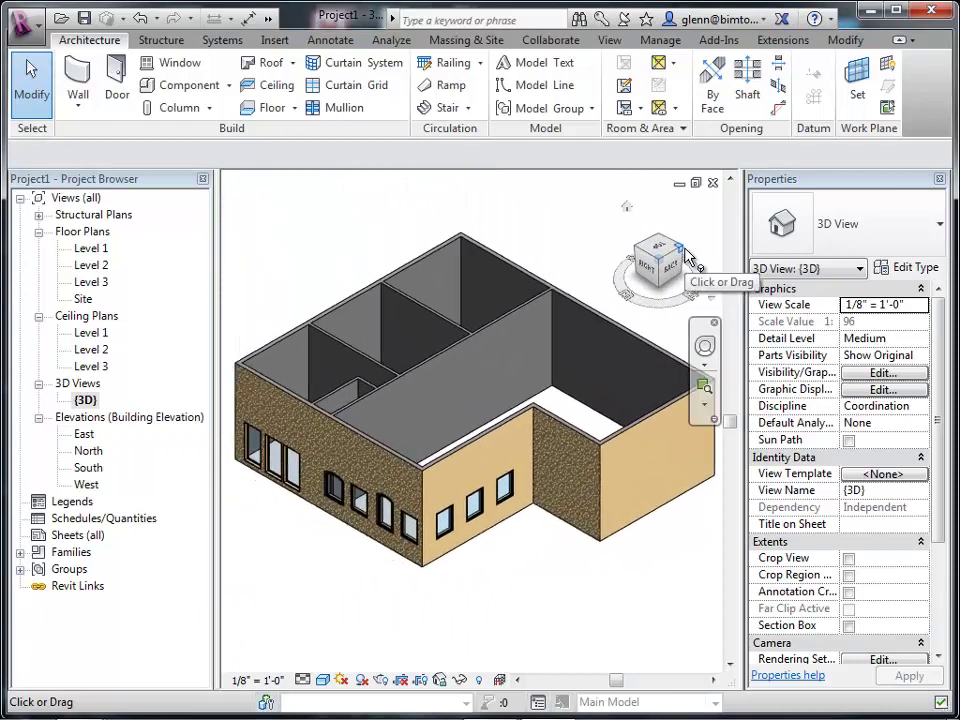
left_click(178, 64)
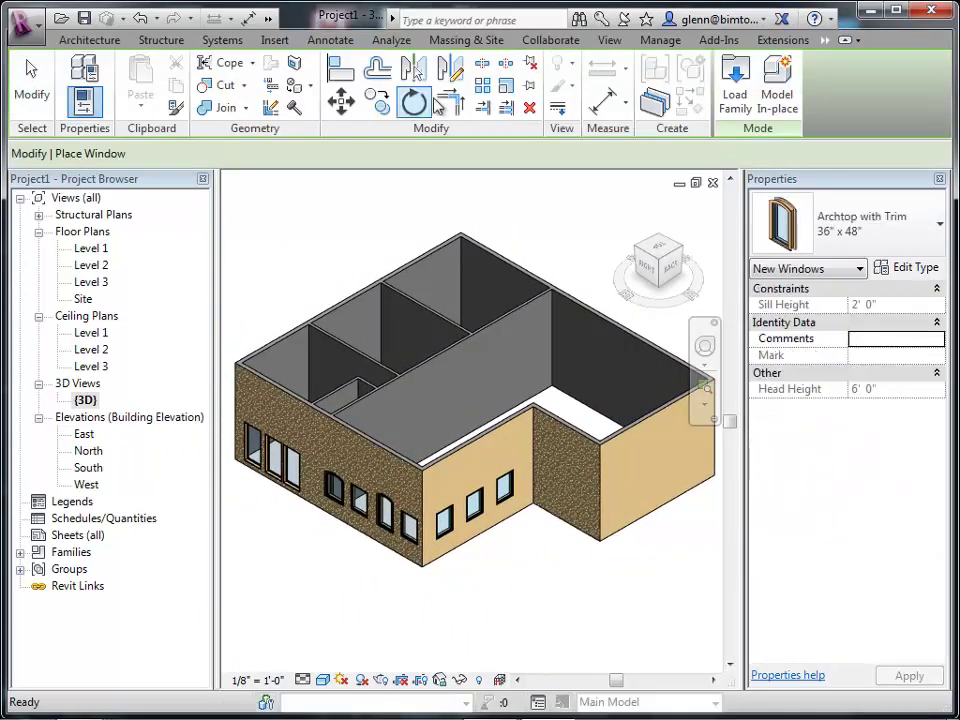
left_click(736, 98)
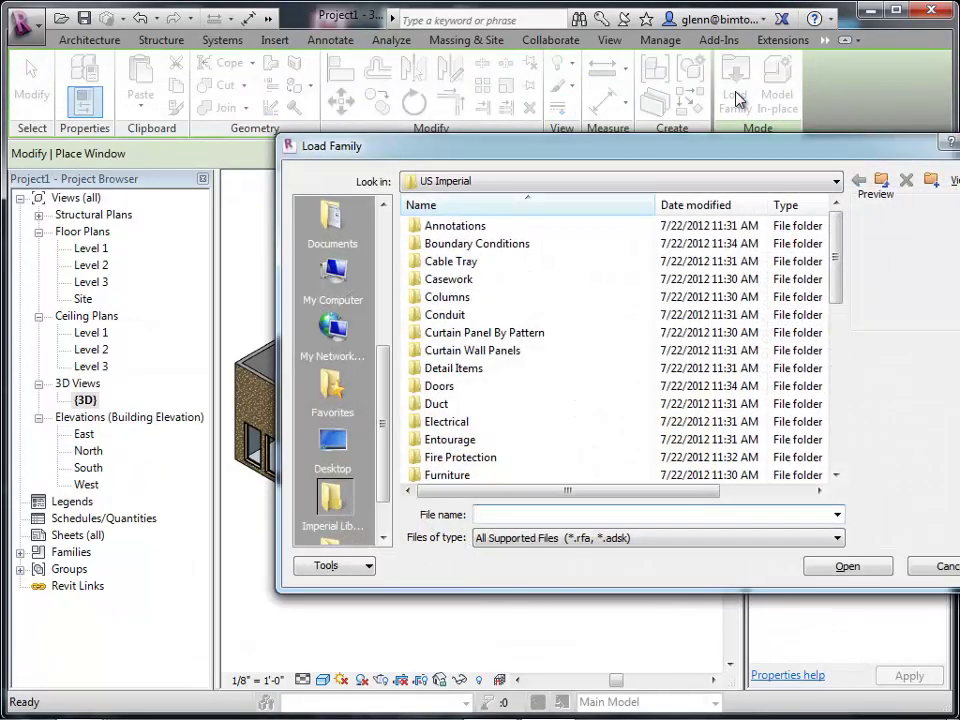
left_click_drag(840, 266, 834, 452)
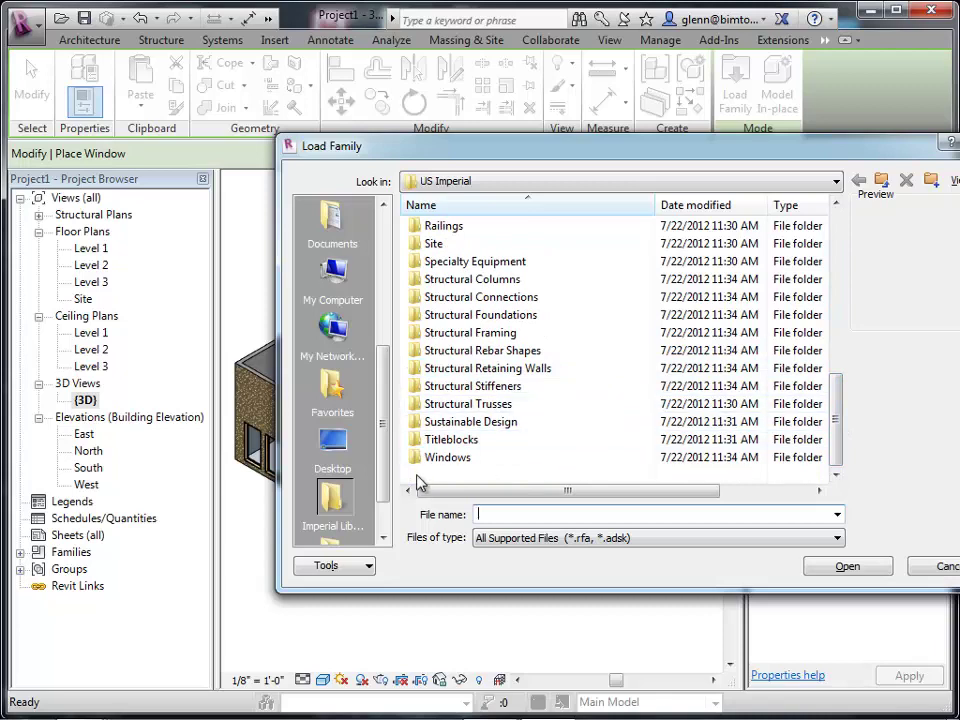
double_click(440, 457)
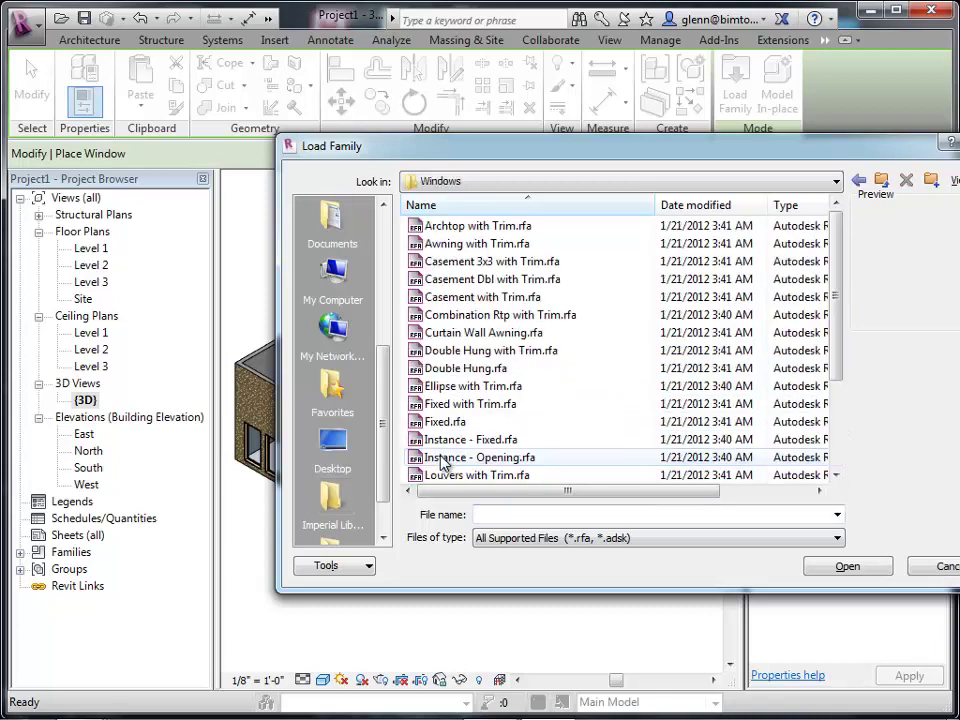
left_click(452, 369)
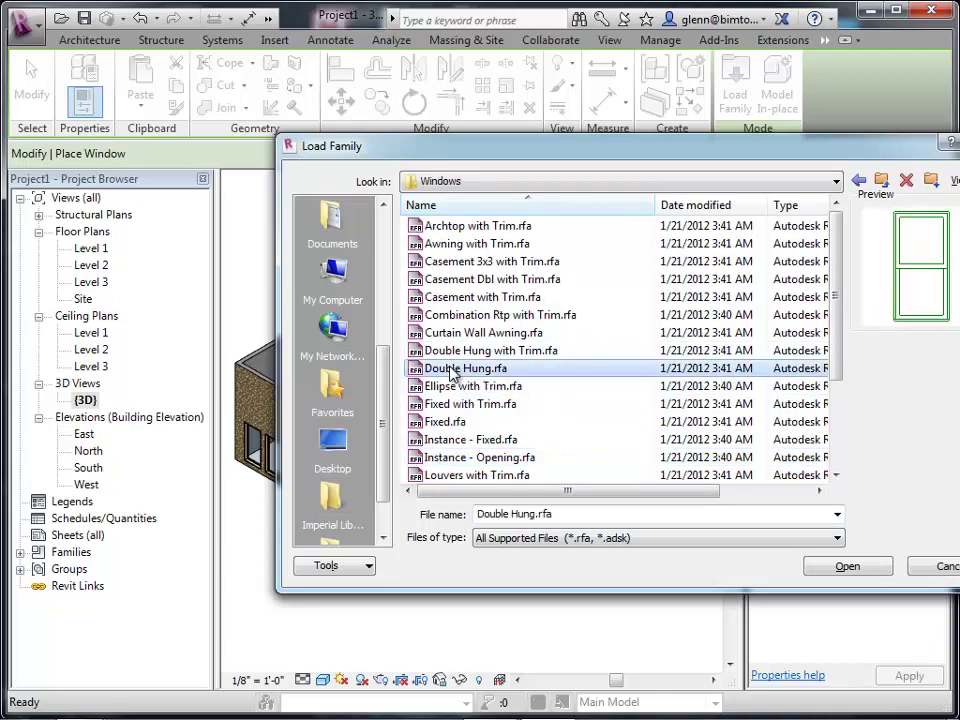
left_click(528, 355)
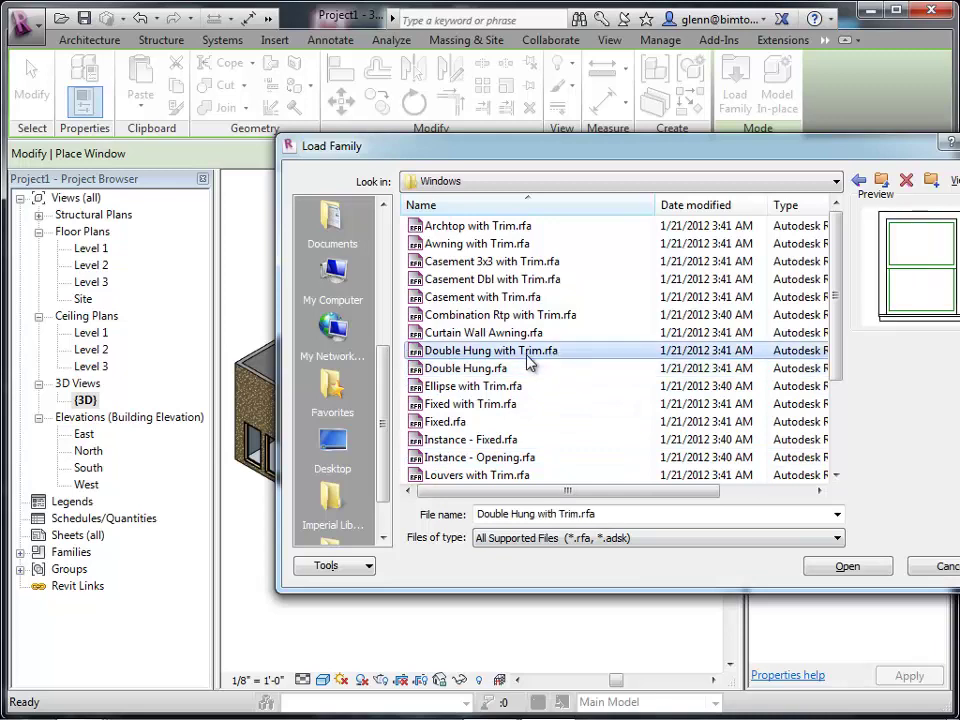
left_click(822, 580)
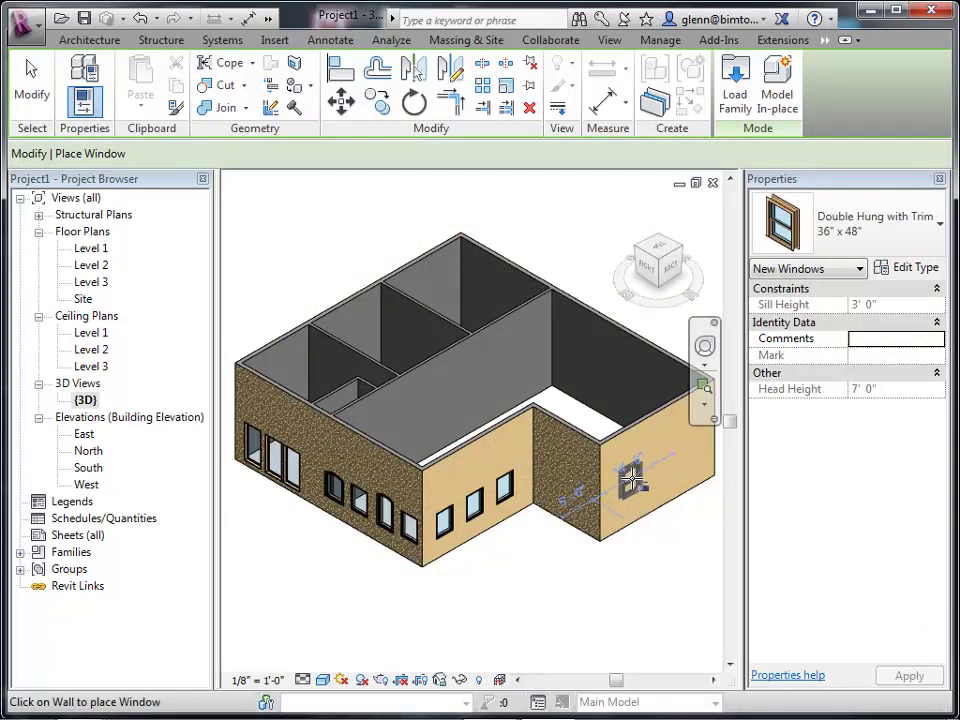
Place three Double Hung with Trim 36" x 48" windows in a row on the projecting wing's blank back wall.
left_click(706, 396)
left_click_drag(596, 418, 718, 556)
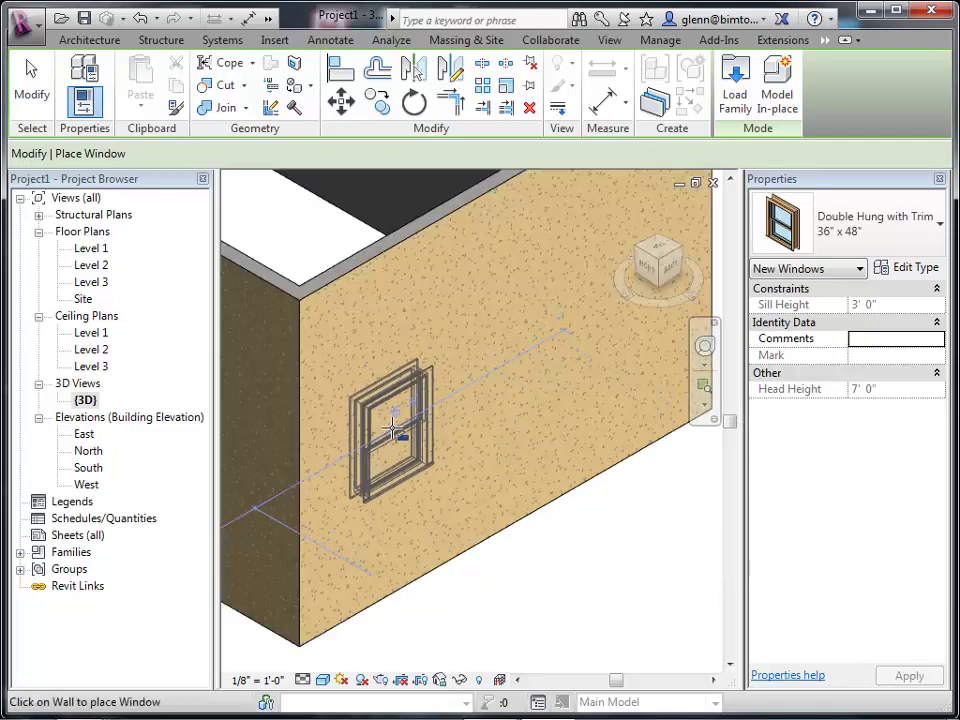
left_click(396, 433)
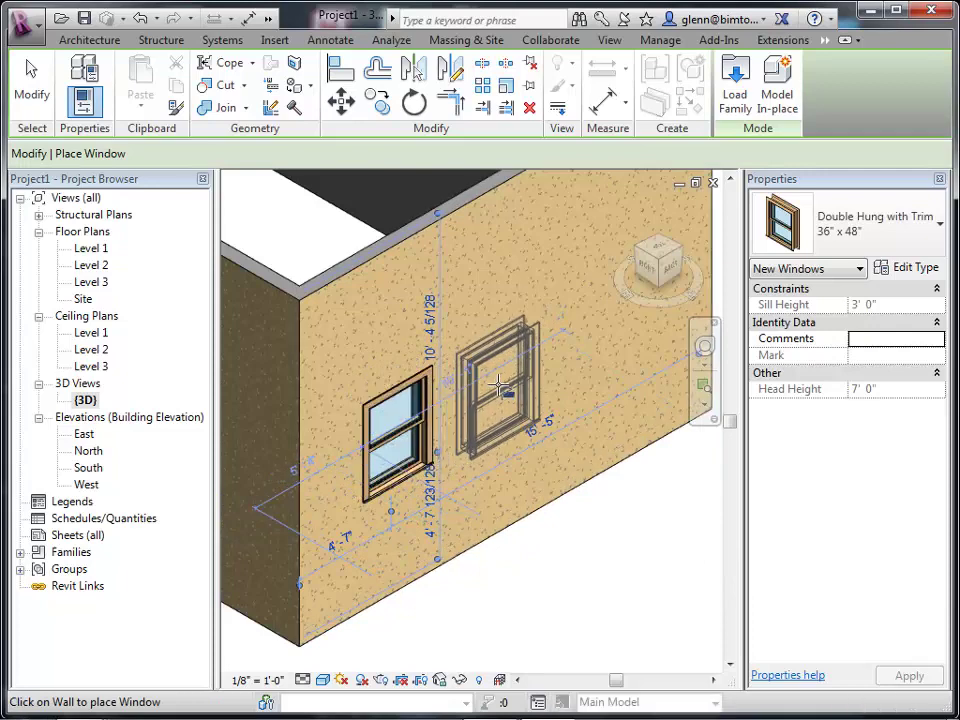
left_click(500, 388)
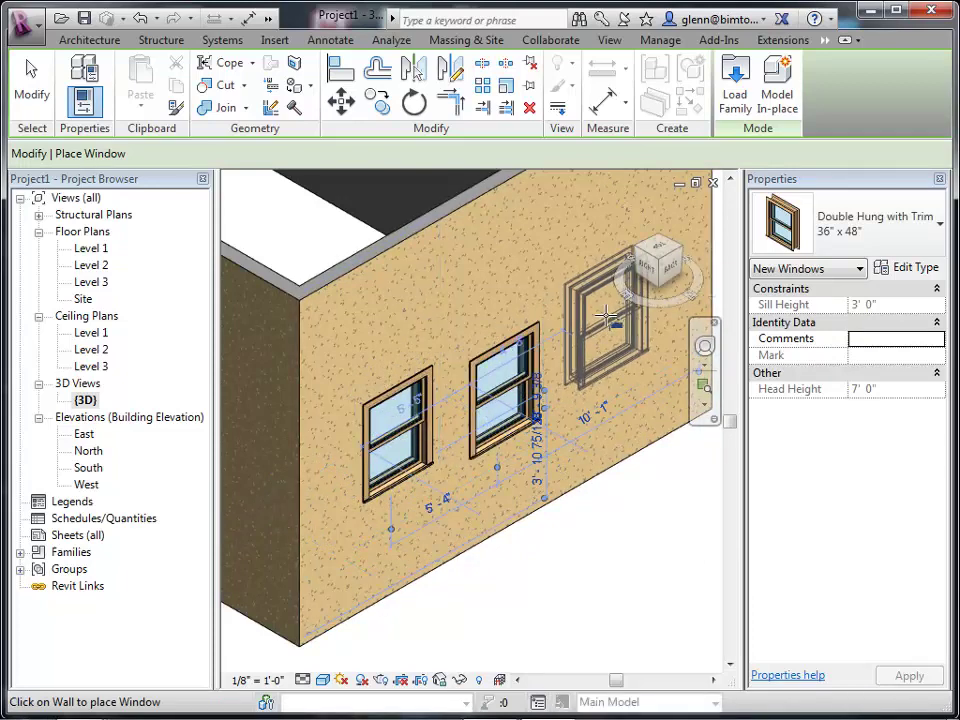
left_click(607, 316)
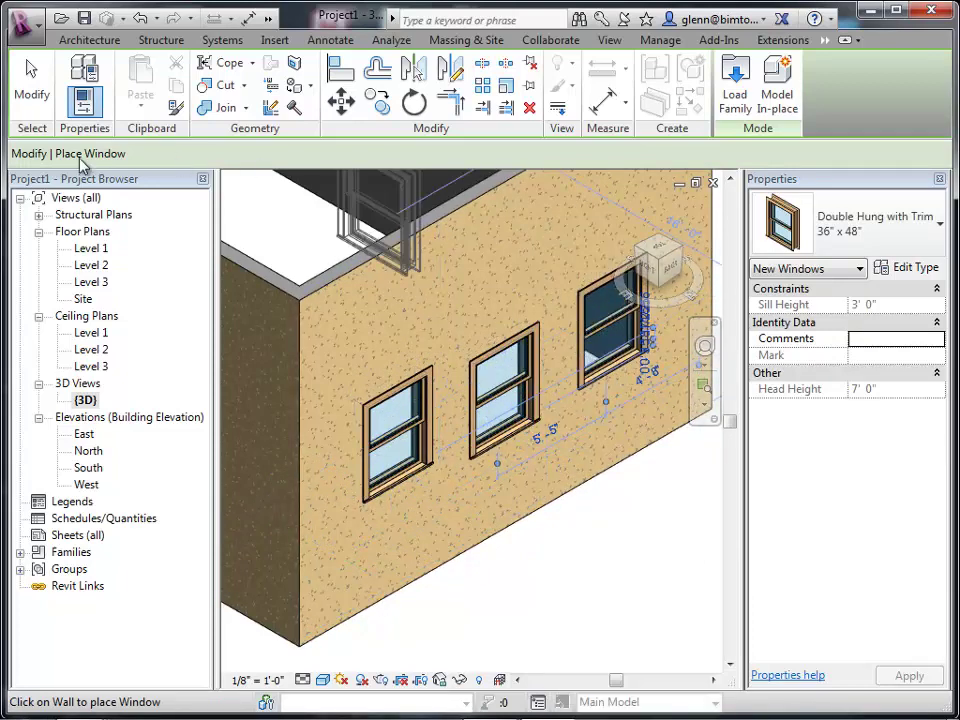
left_click(30, 108)
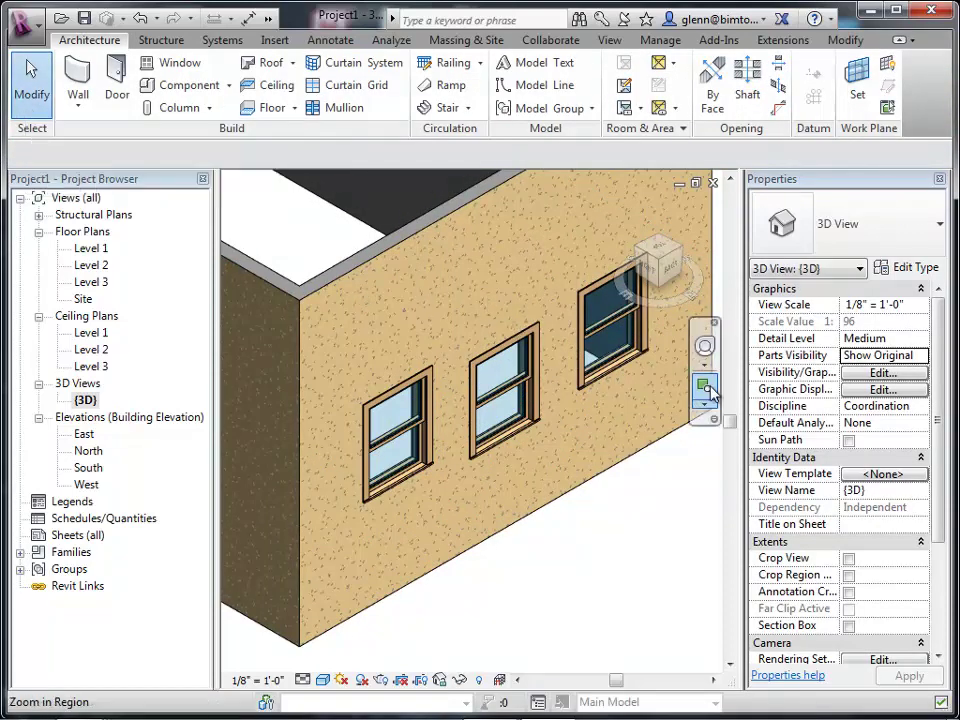
Set the exterior trim width of the Double Hung with Trim 36" x 48" window type to 0' 6" and deselect the window.
left_click(710, 393)
left_click_drag(438, 307, 575, 489)
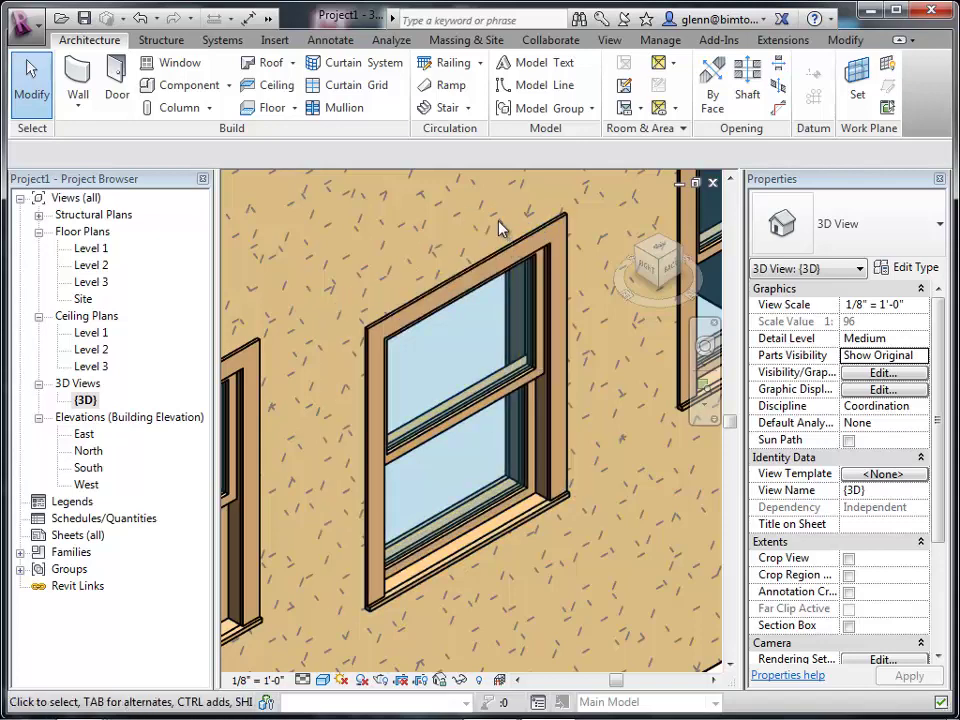
left_click(501, 258)
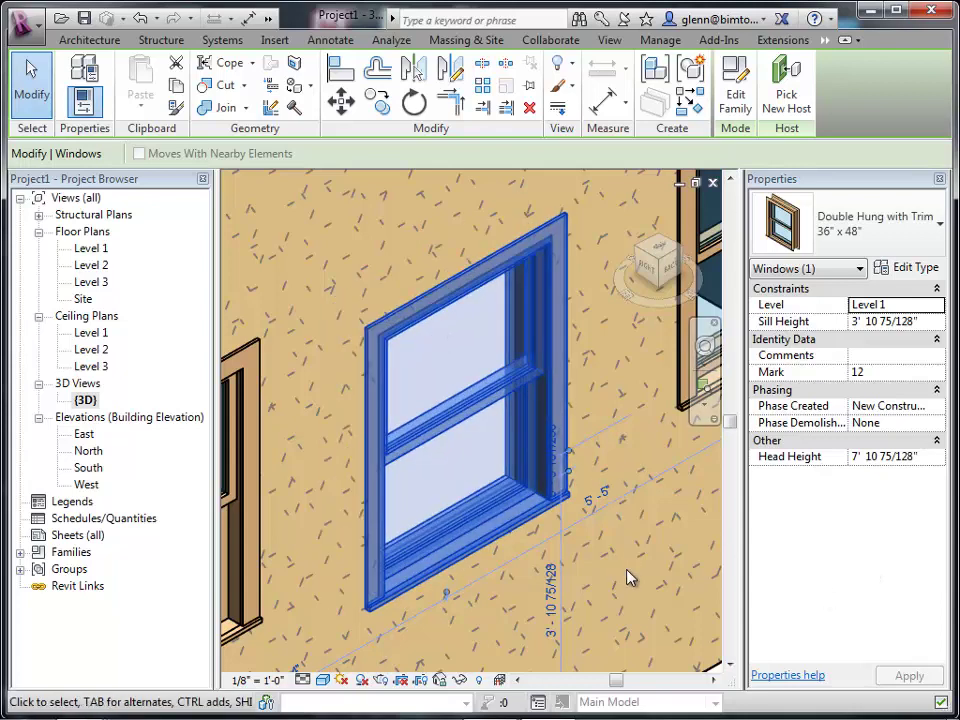
left_click(907, 272)
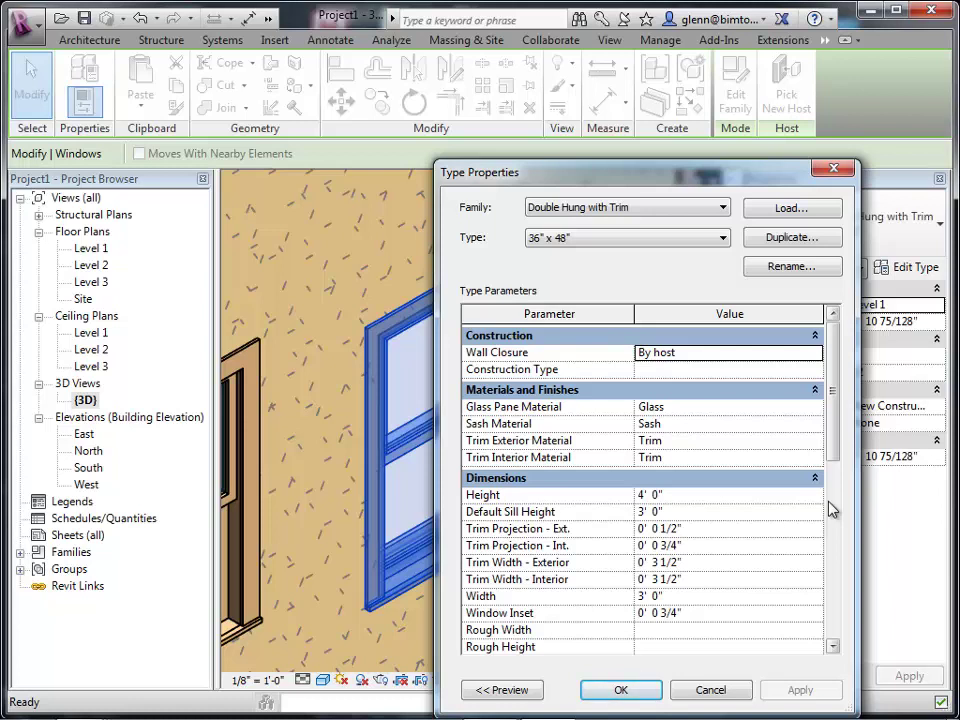
left_click(736, 566)
type("0' 6")
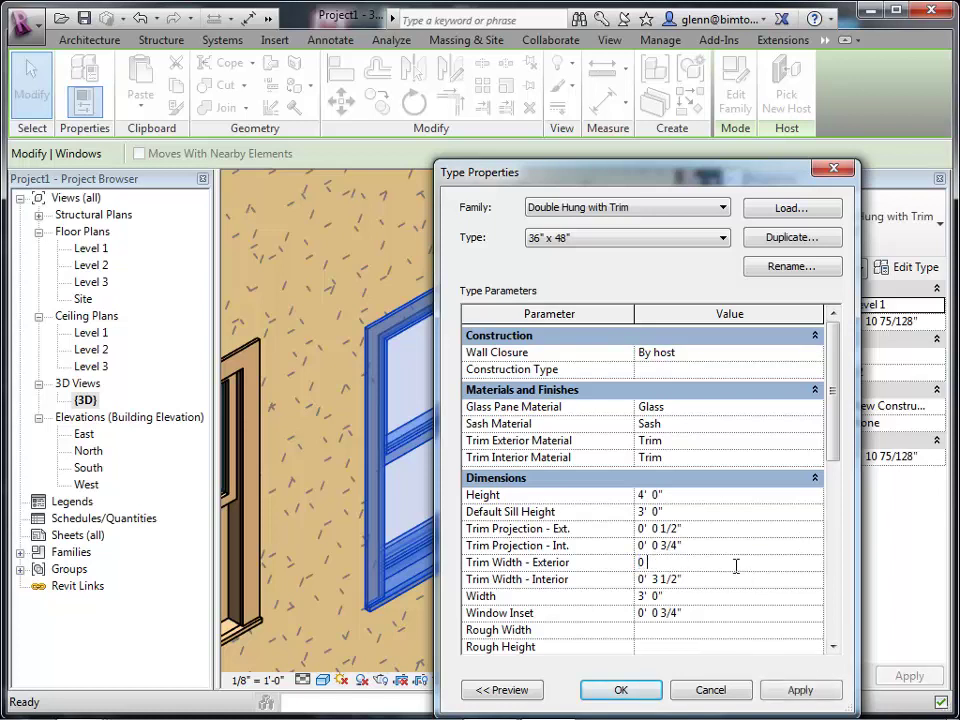
key("Tab")
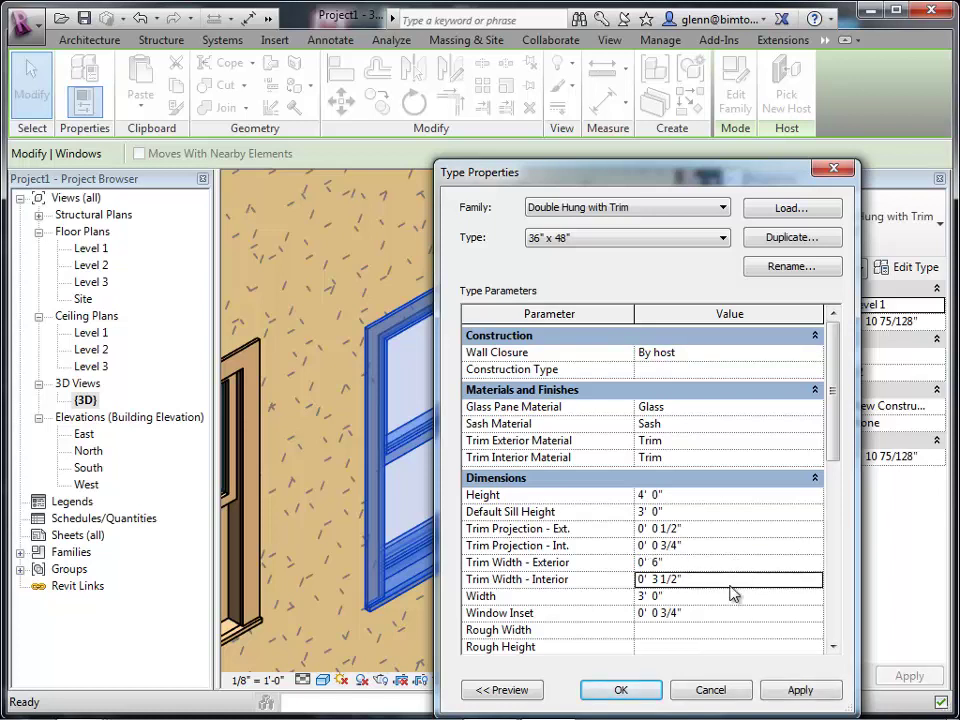
left_click(795, 694)
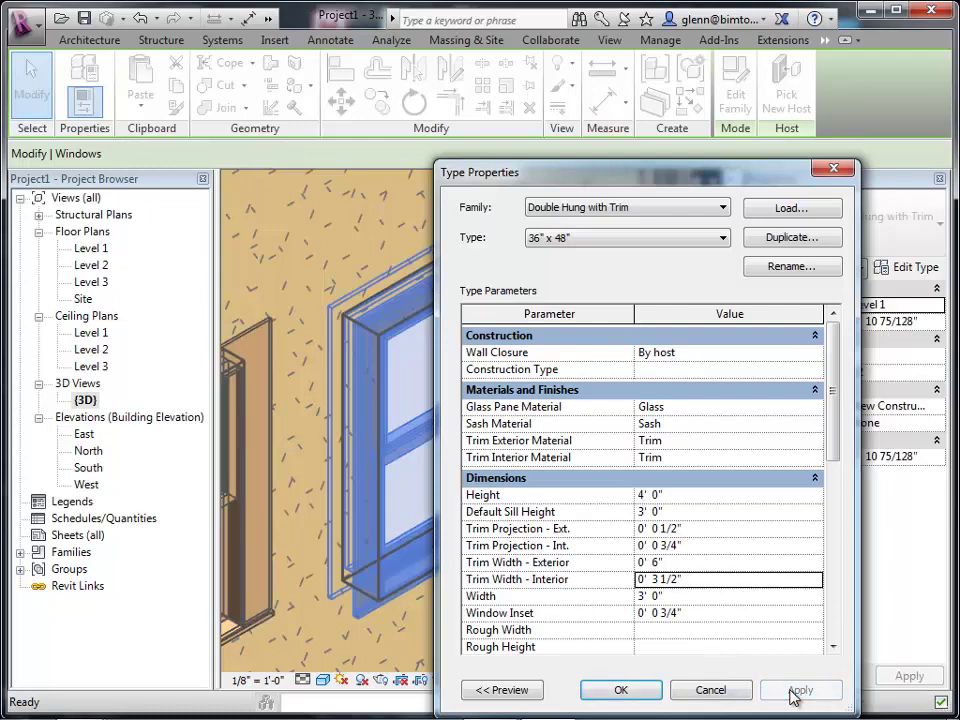
left_click(617, 690)
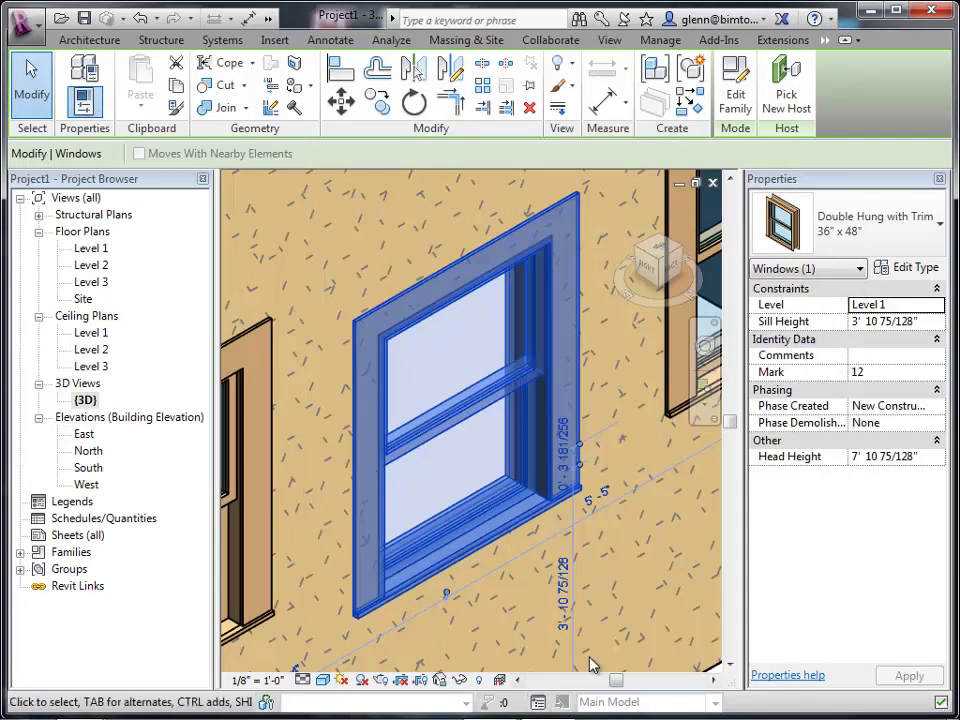
left_click(590, 665)
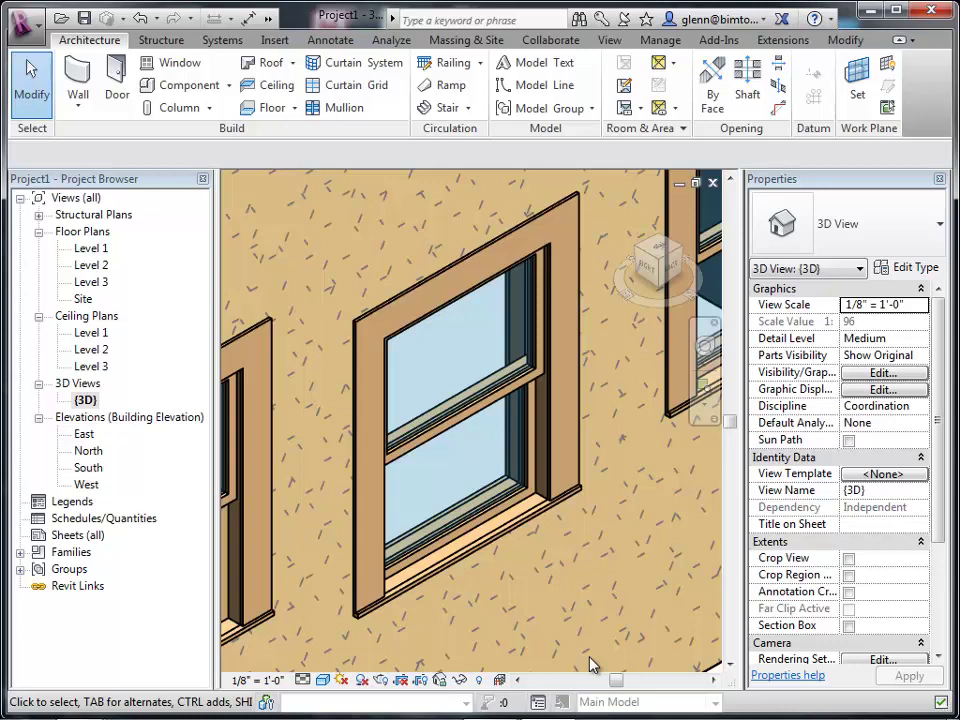
Select the double-hung window nearest the far corner of the wing's back wall and review its type properties and available sizes.
key("z")
key("a")
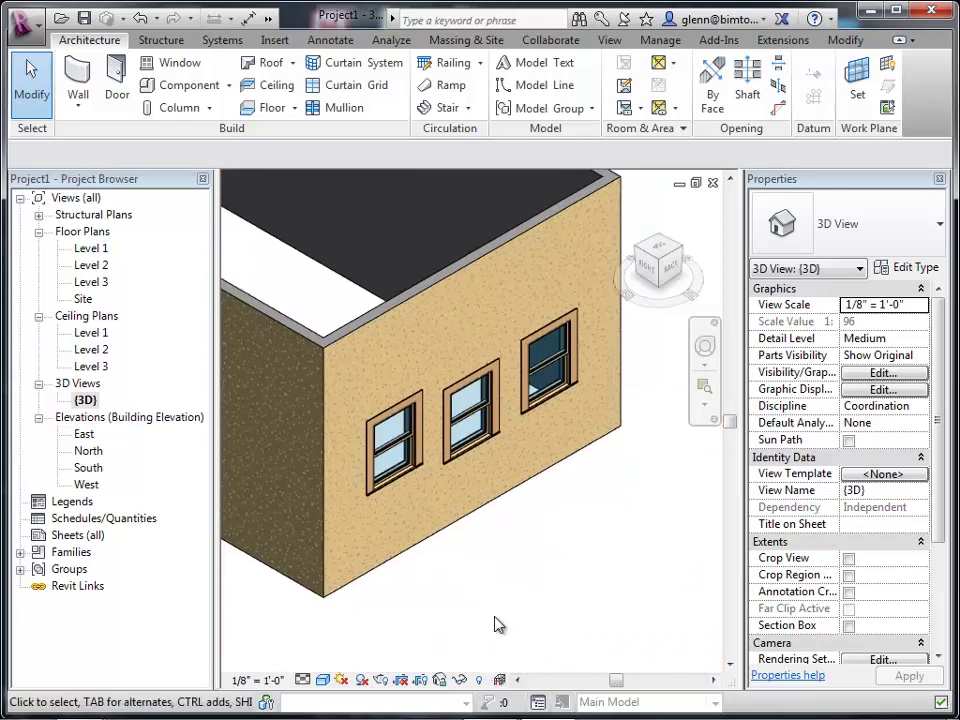
left_click(529, 390)
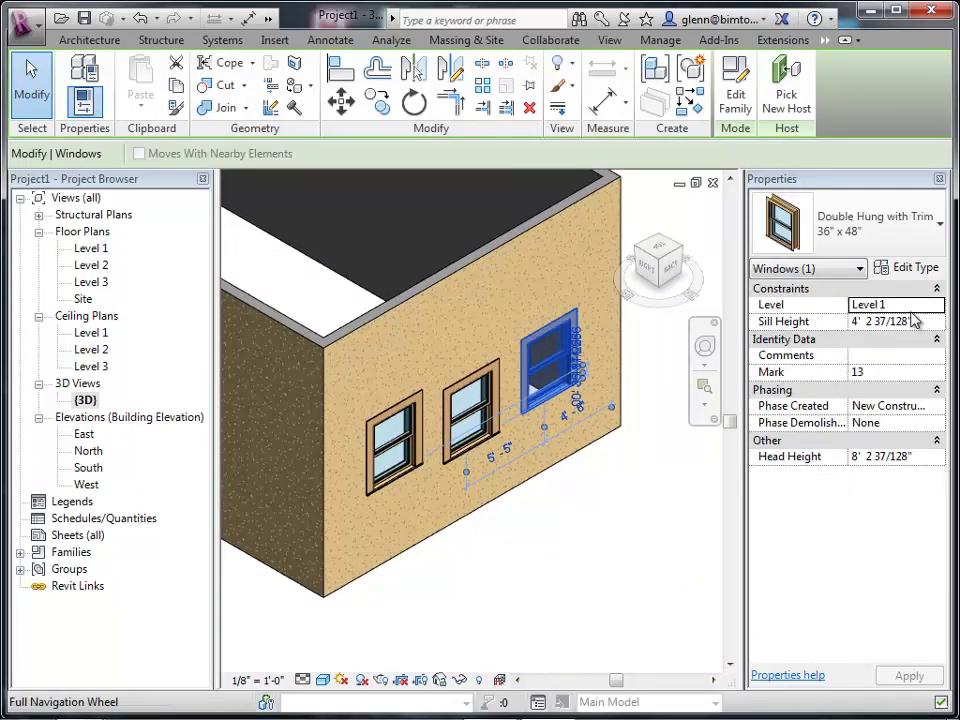
left_click(912, 268)
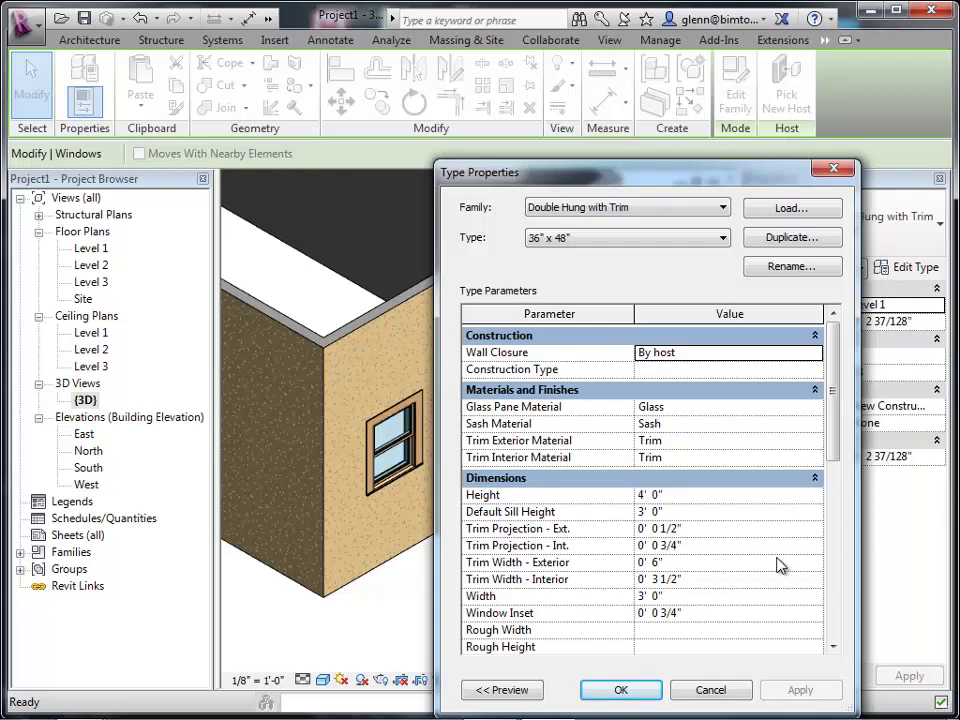
left_click(724, 696)
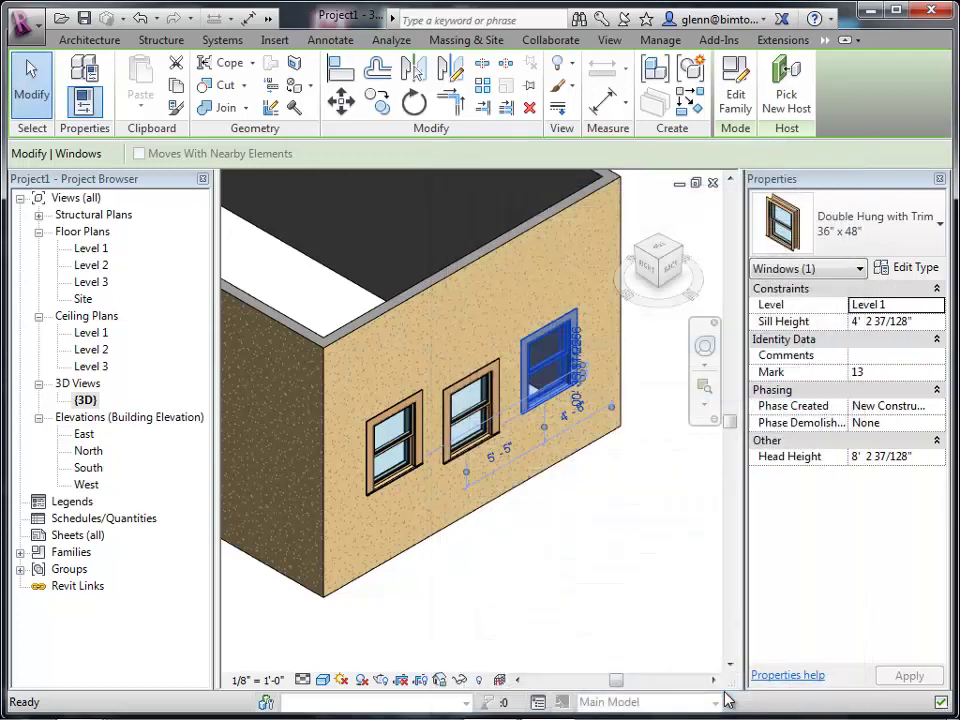
left_click(917, 222)
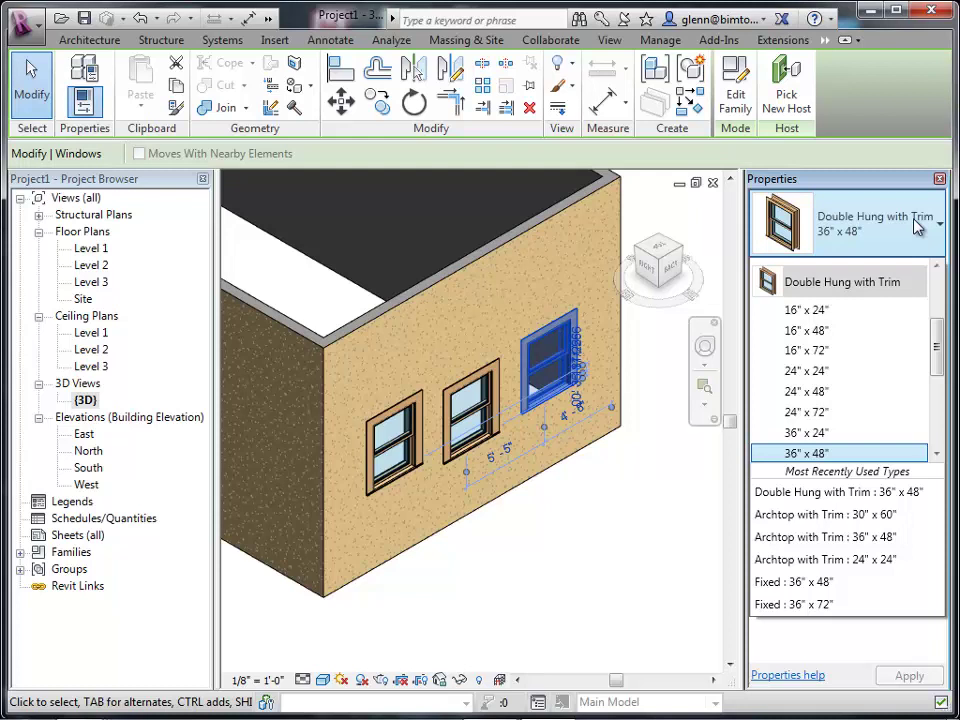
left_click(812, 456)
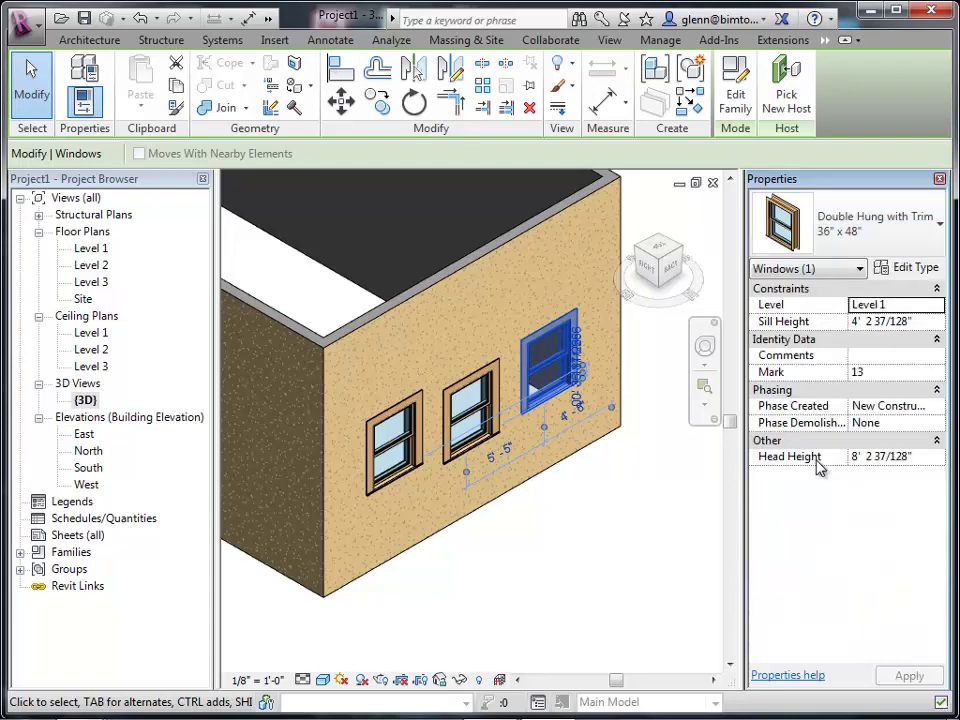
Duplicate the selected window's Double Hung with Trim 36" x 48" type under the name 48" x 60".
left_click(918, 268)
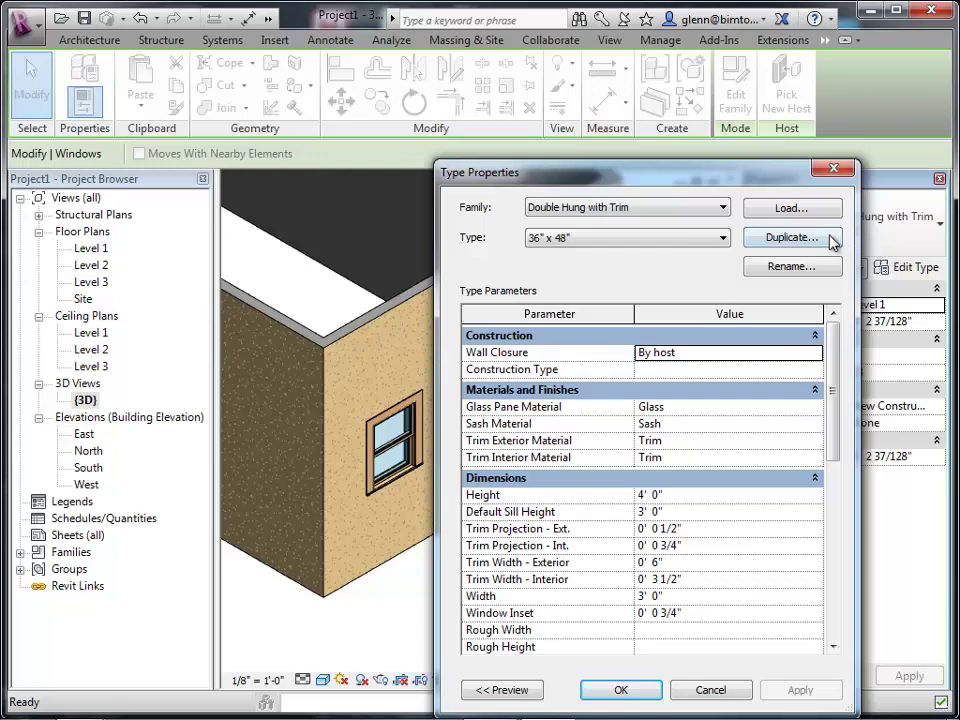
left_click(818, 238)
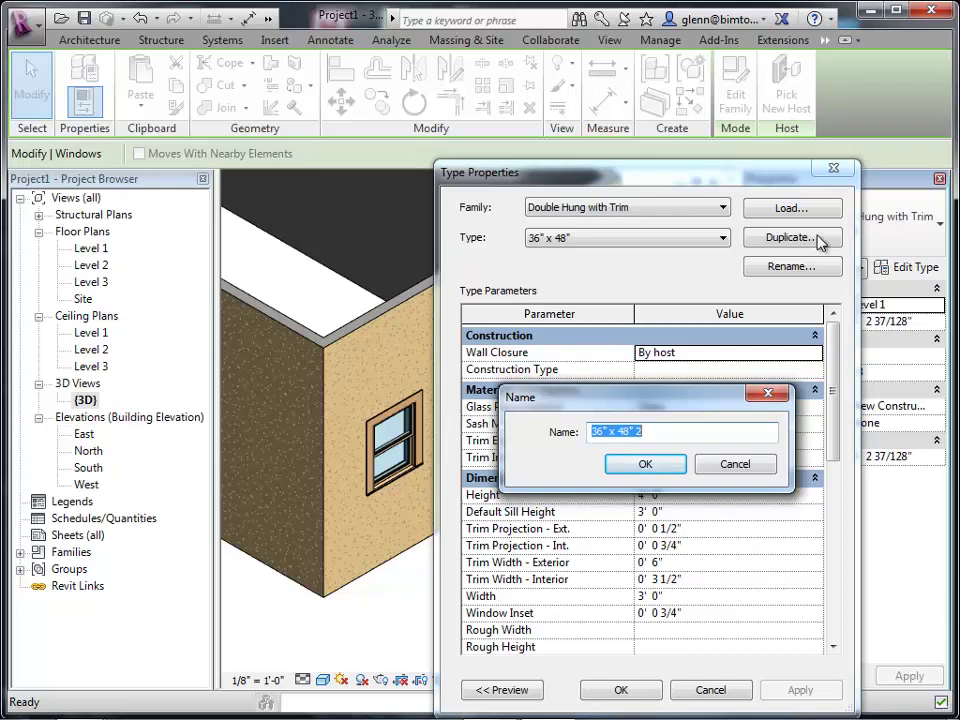
type("48\" ")
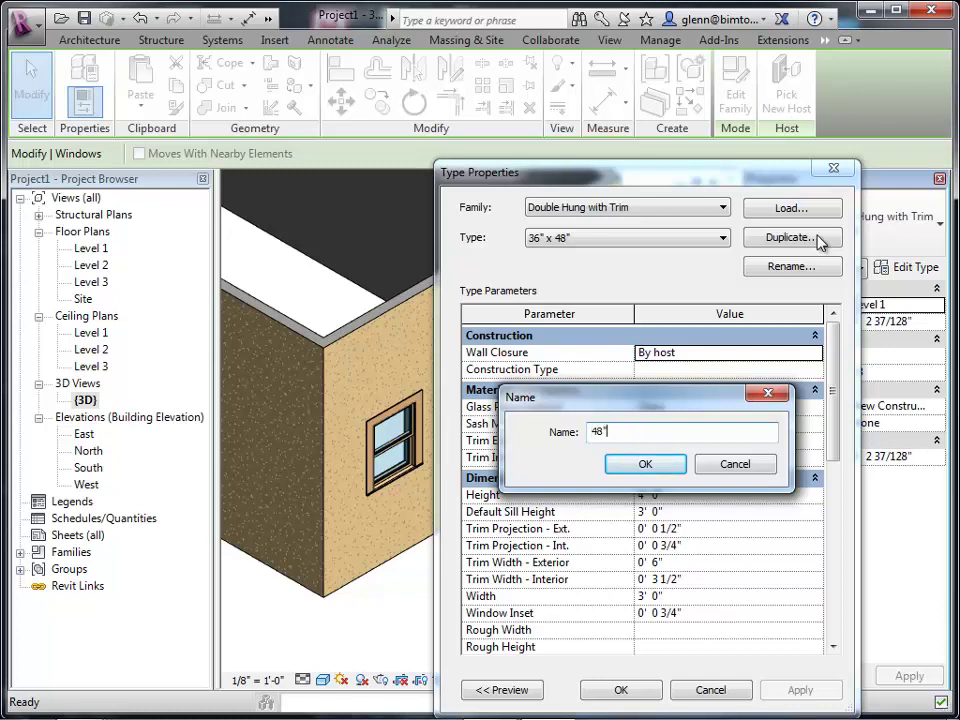
type("x 60\"")
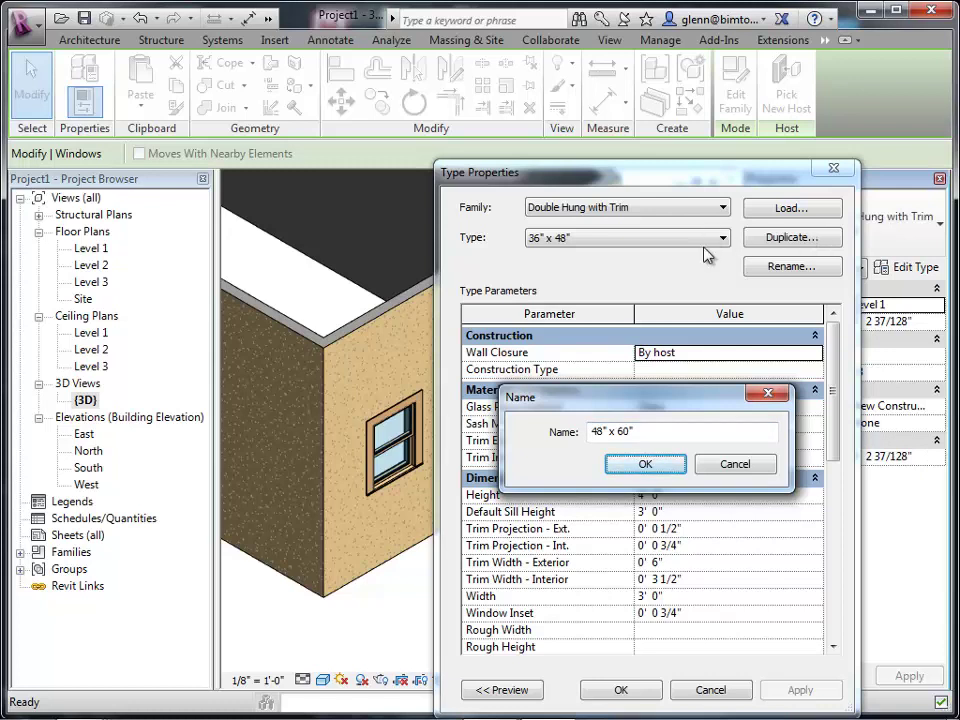
left_click(643, 466)
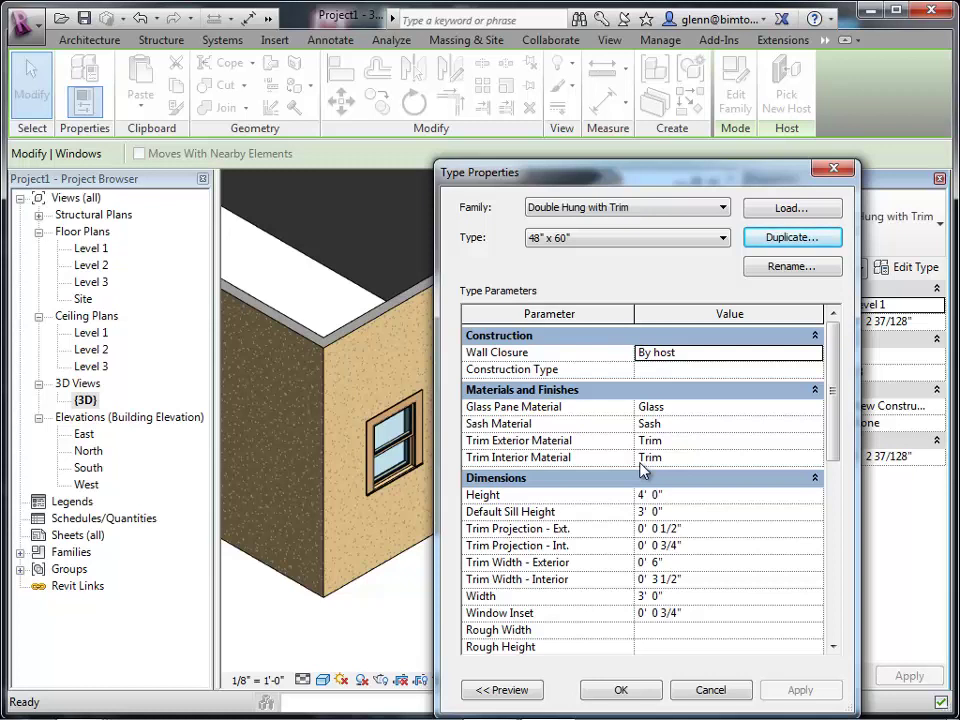
Set the 48" x 60" type's height to 5' 0" and width to 4' 0", then deselect the window.
left_click(708, 496)
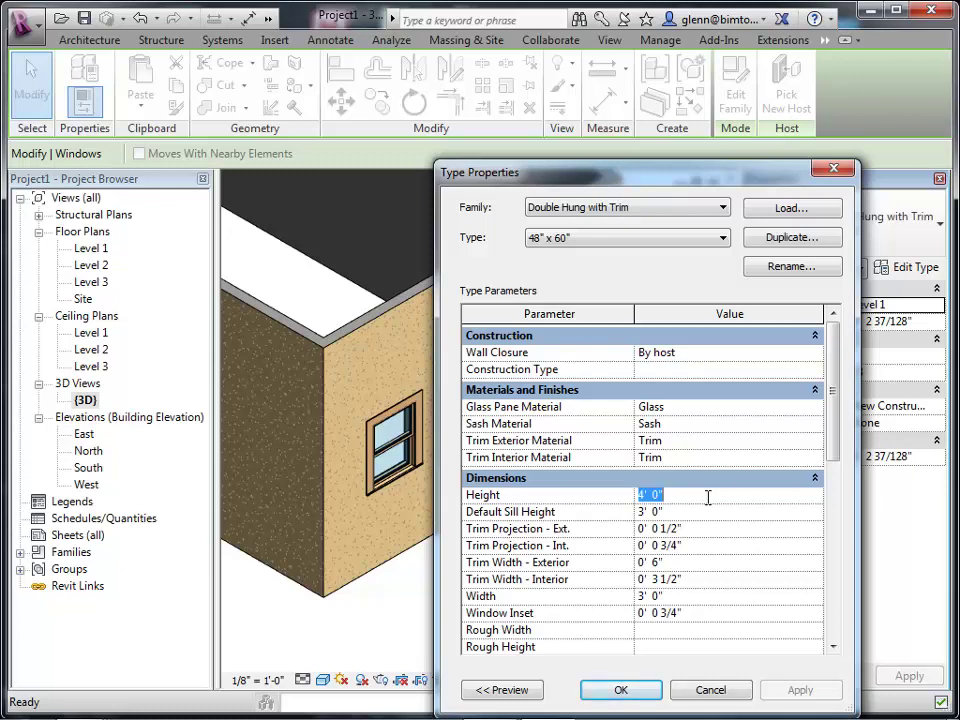
type("5")
key("Tab")
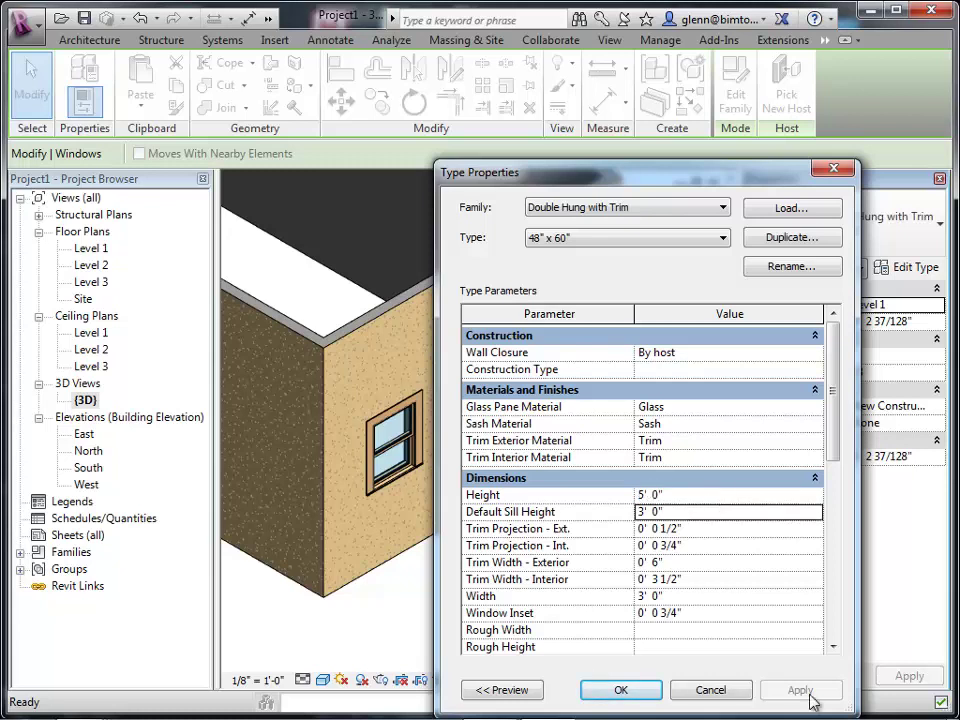
left_click(714, 597)
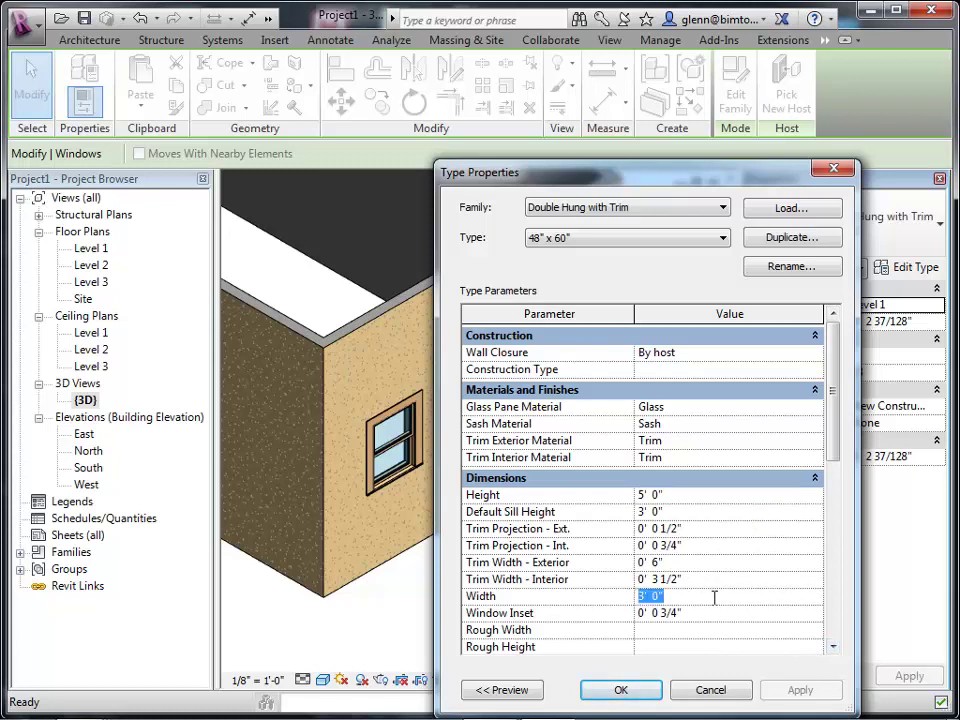
type("4 0")
left_click(641, 694)
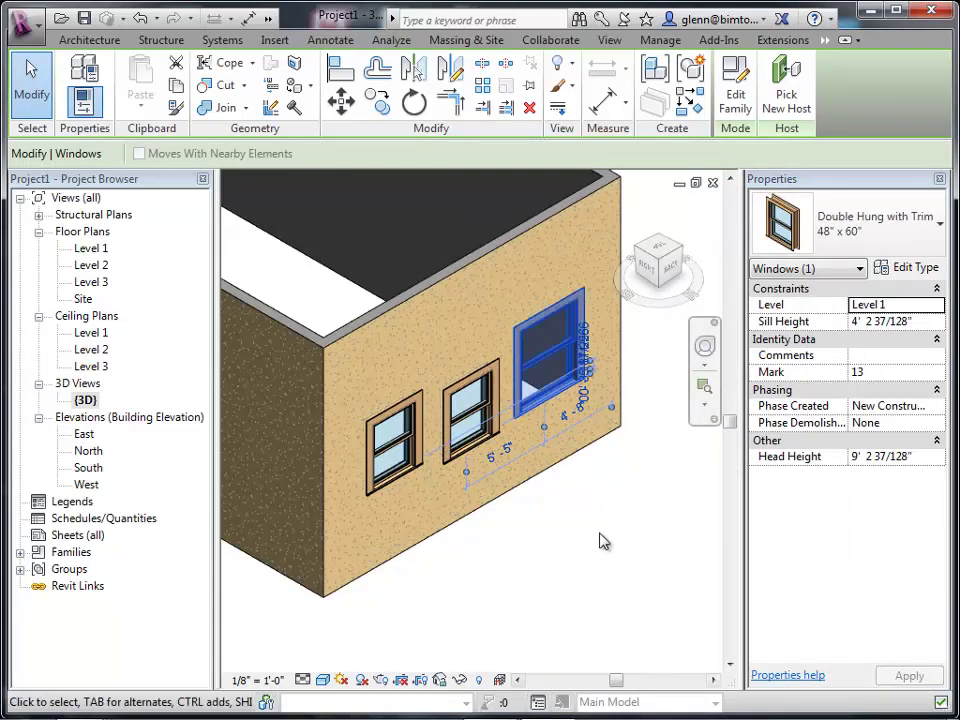
left_click(600, 541)
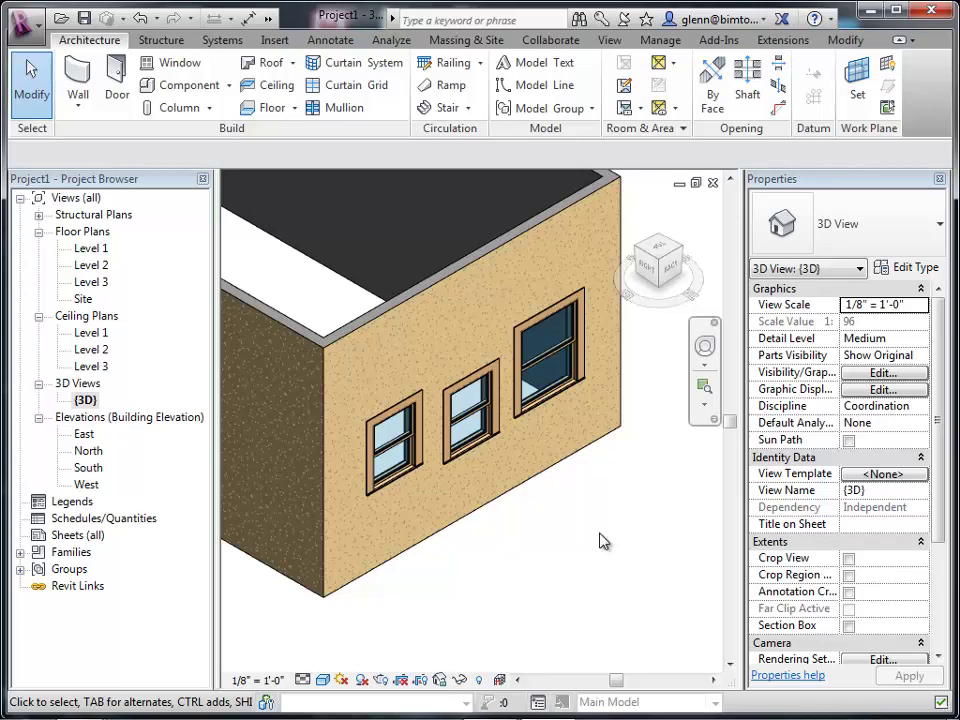
Place three Single-Flush 36" x 80" doors along the long interior wall facing the open room in the 3D view.
key("z")
key("a")
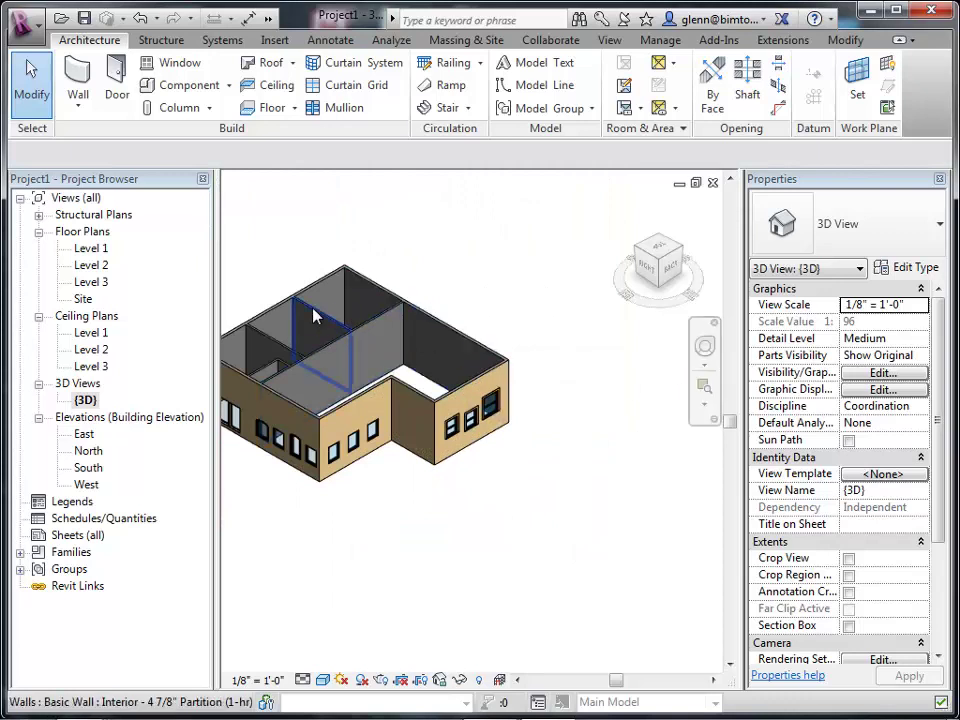
left_click(703, 387)
left_click_drag(272, 251, 511, 462)
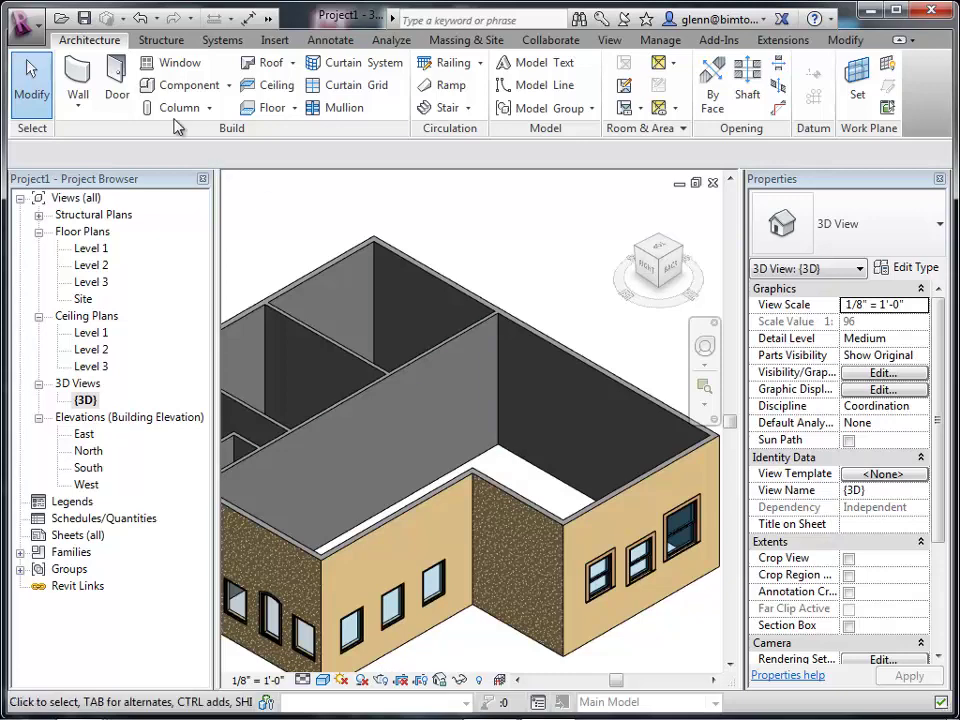
left_click(118, 92)
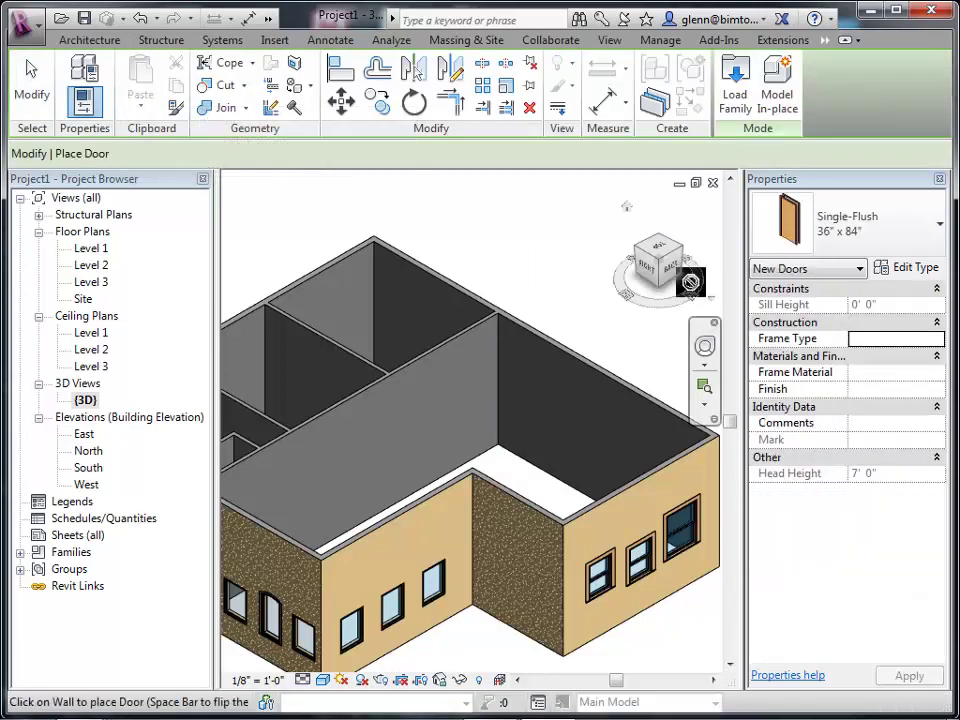
left_click(846, 250)
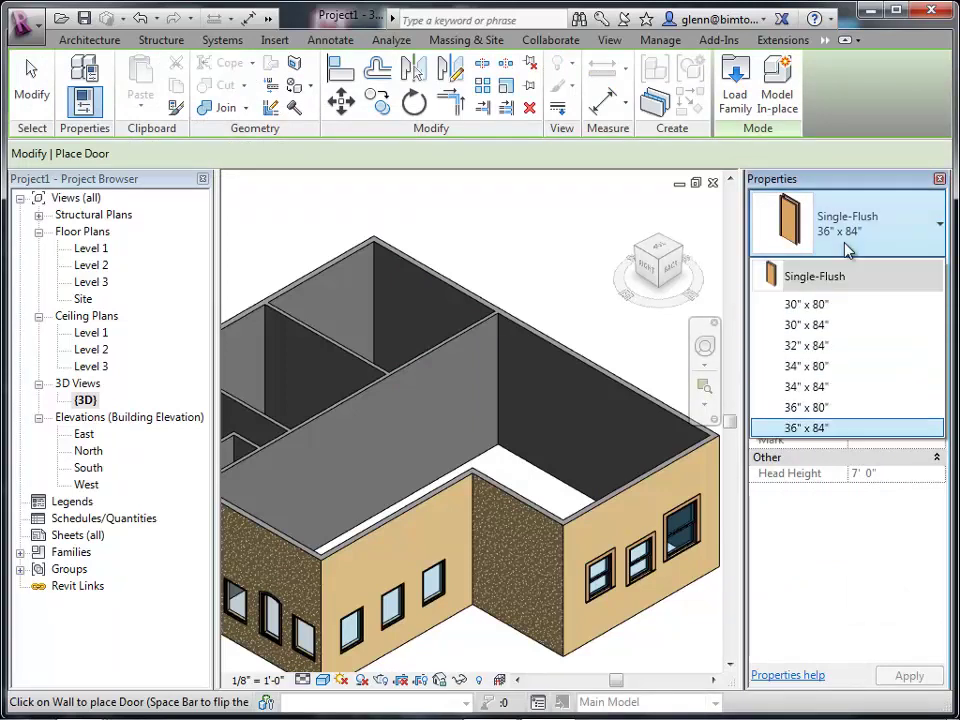
left_click(797, 418)
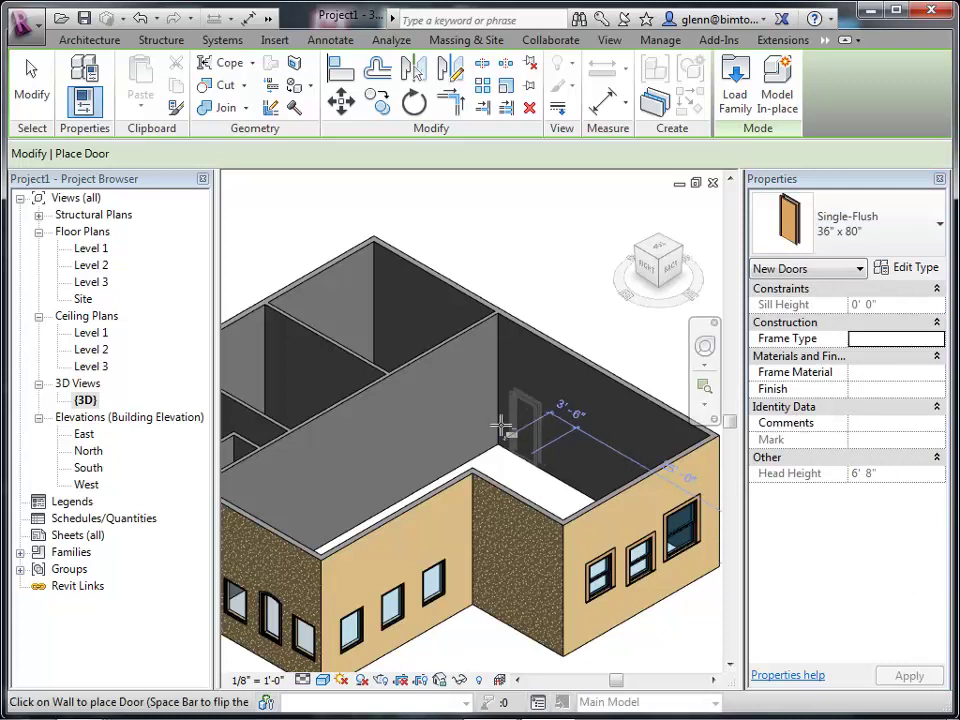
left_click(418, 460)
left_click(382, 478)
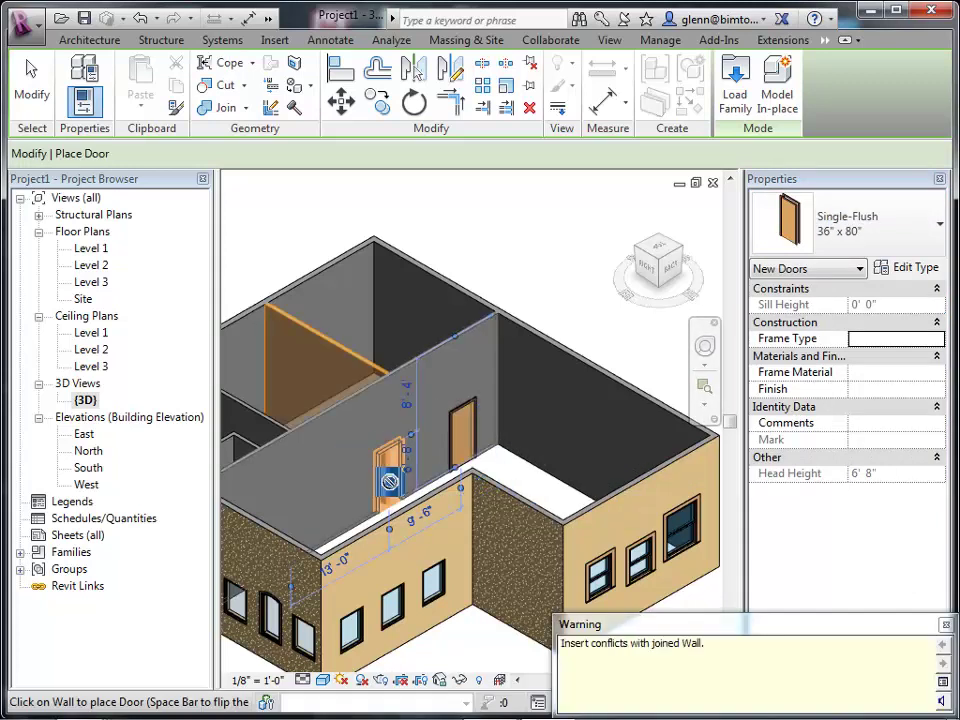
left_click(323, 519)
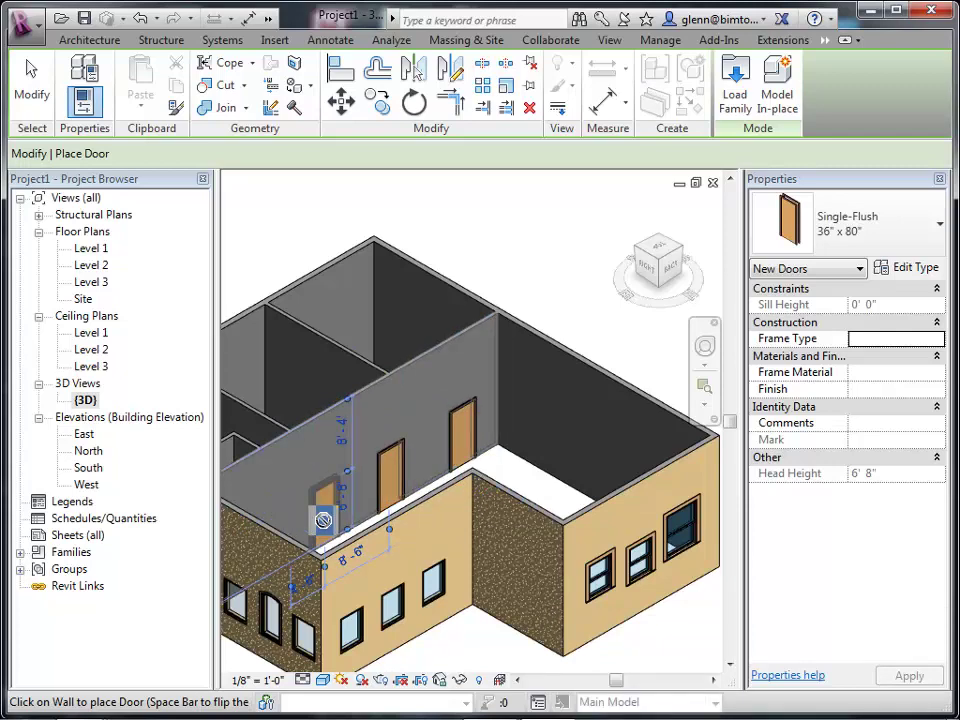
left_click(30, 88)
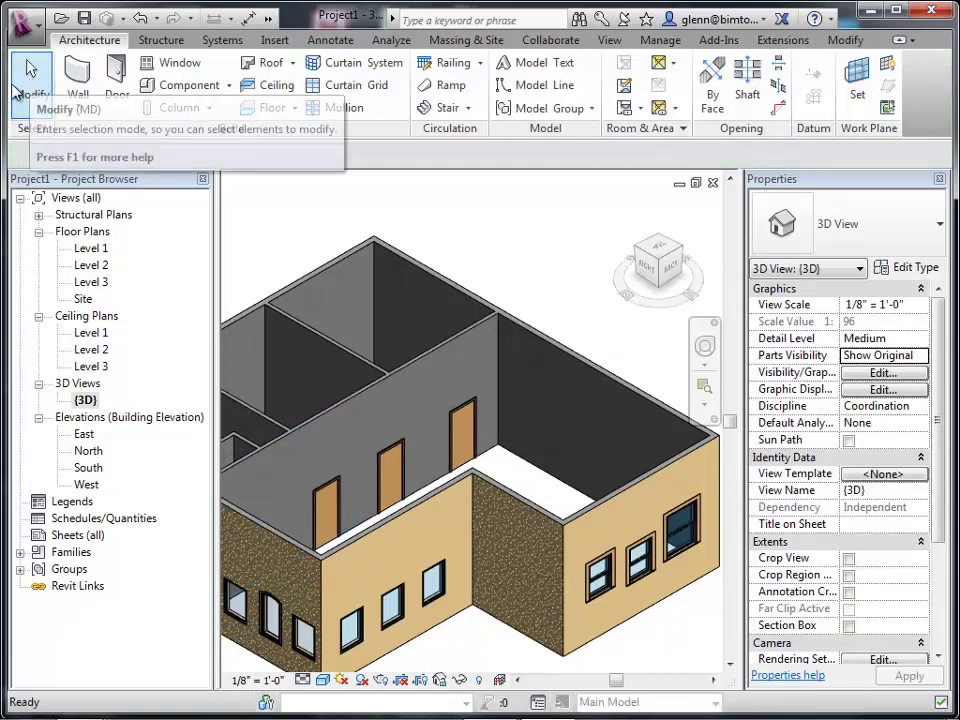
In the Level 1 plan, move the middle single-flush door along its wall so it clears the perpendicular partition.
double_click(88, 249)
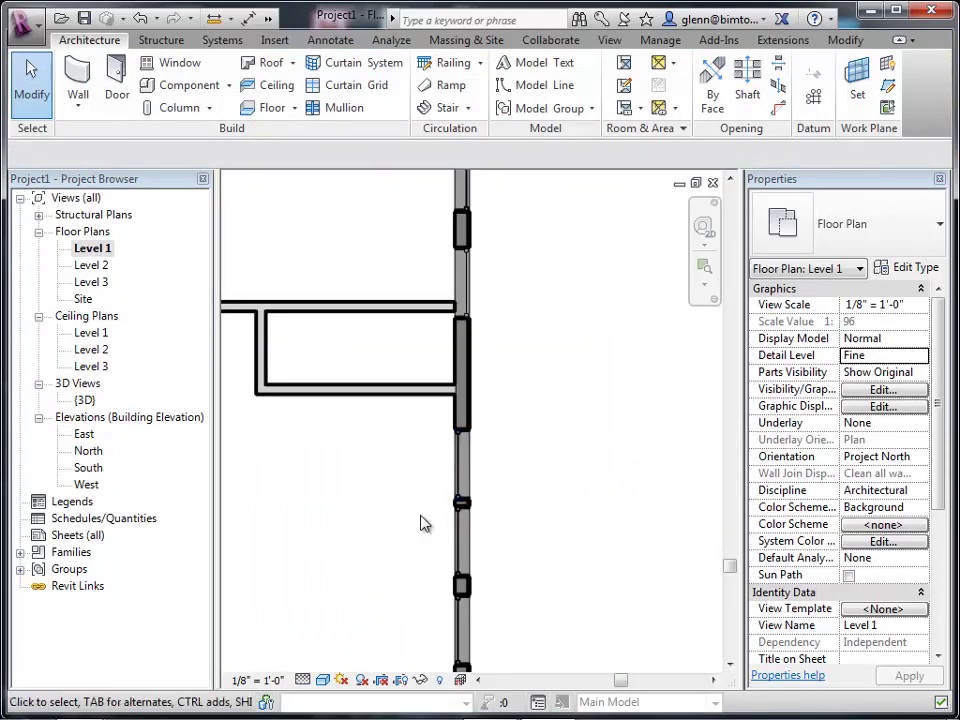
left_click(478, 681)
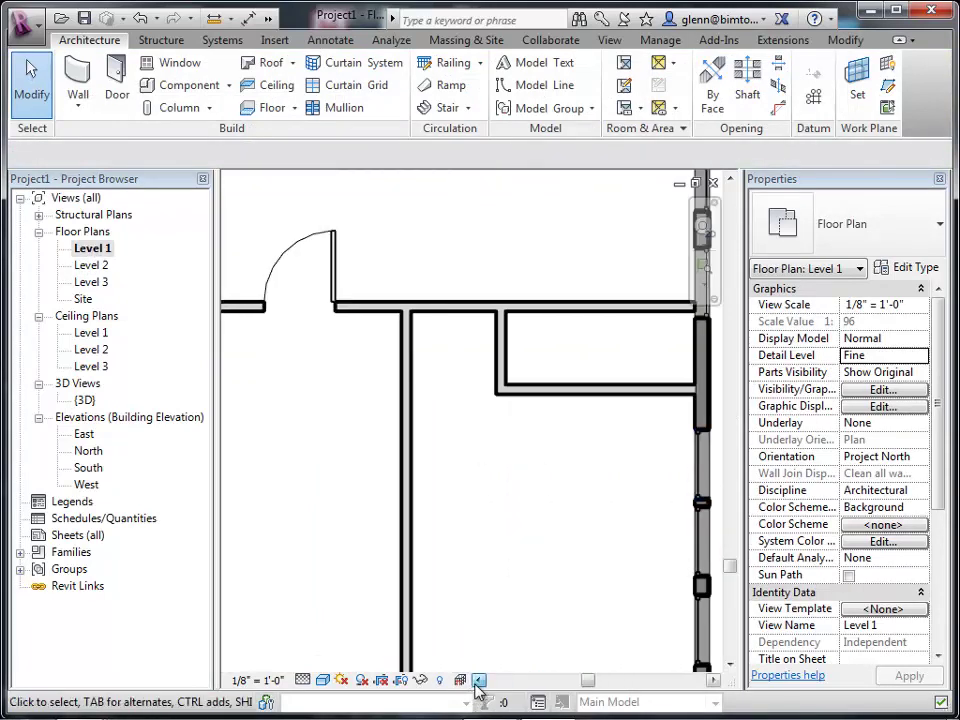
left_click(478, 681)
left_click(478, 681)
left_click(478, 681)
left_click(478, 681)
left_click(478, 681)
left_click(478, 681)
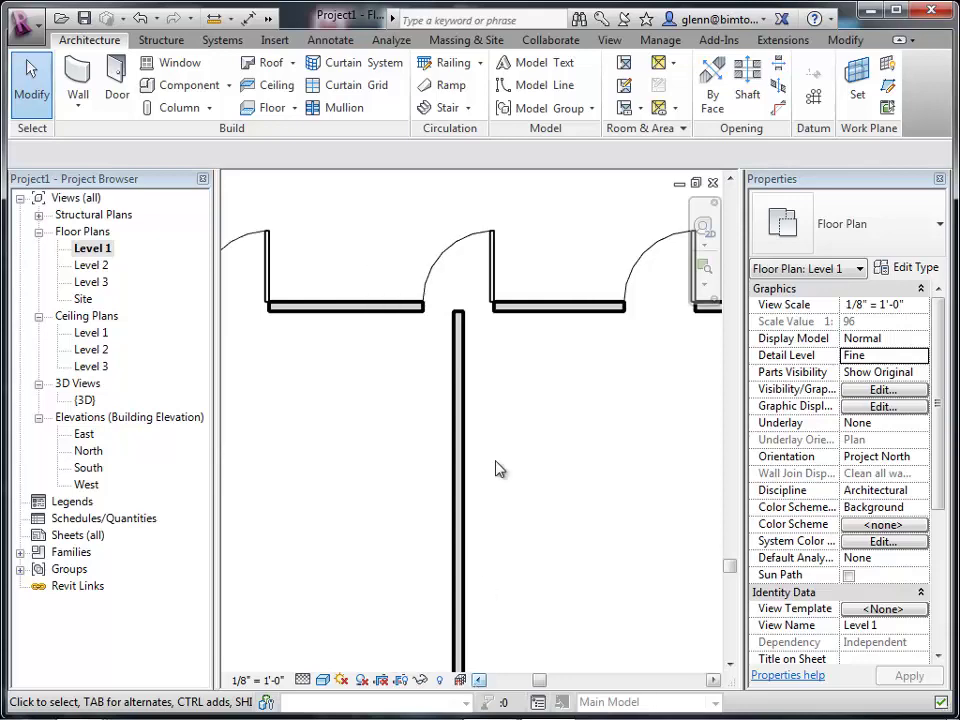
left_click(494, 274)
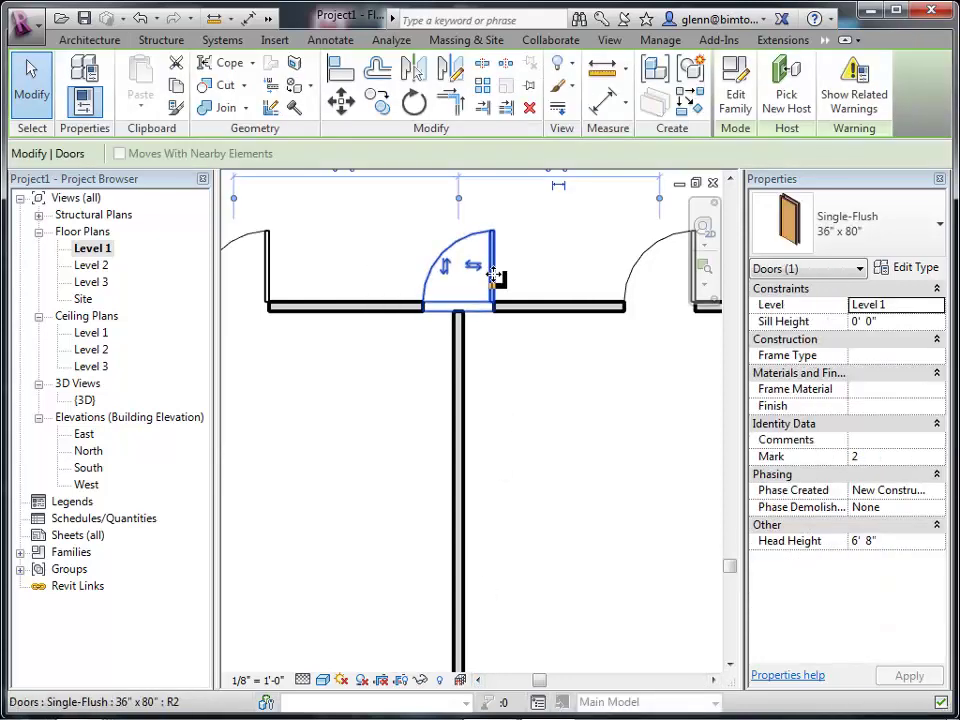
left_click_drag(494, 274, 441, 290)
left_click(420, 381)
Flip the moved door's facing so it swings into the room beside the partition, and deselect it.
left_click(432, 262)
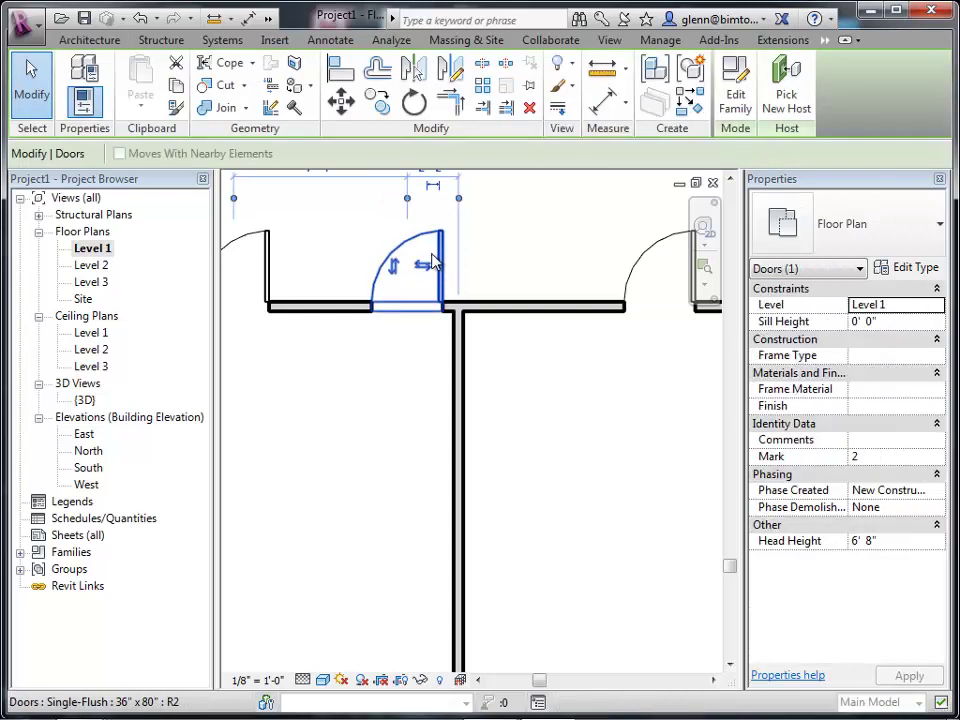
left_click(396, 265)
left_click(385, 452)
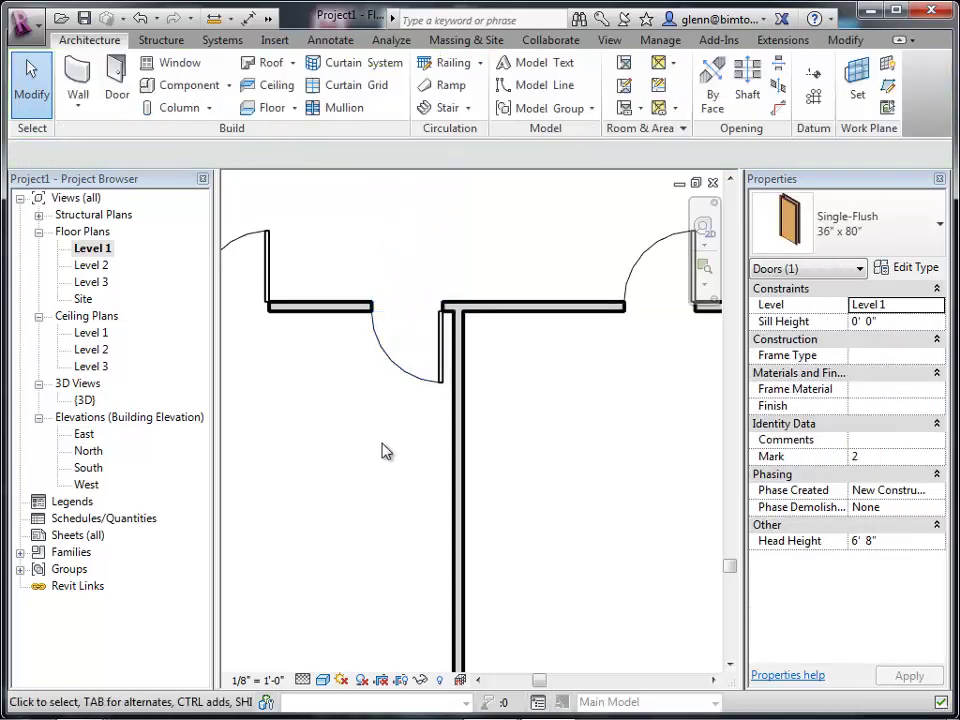
Return to the {3D} view and start placing a door, opening the Doors folder of the US Imperial family library.
left_click(86, 400)
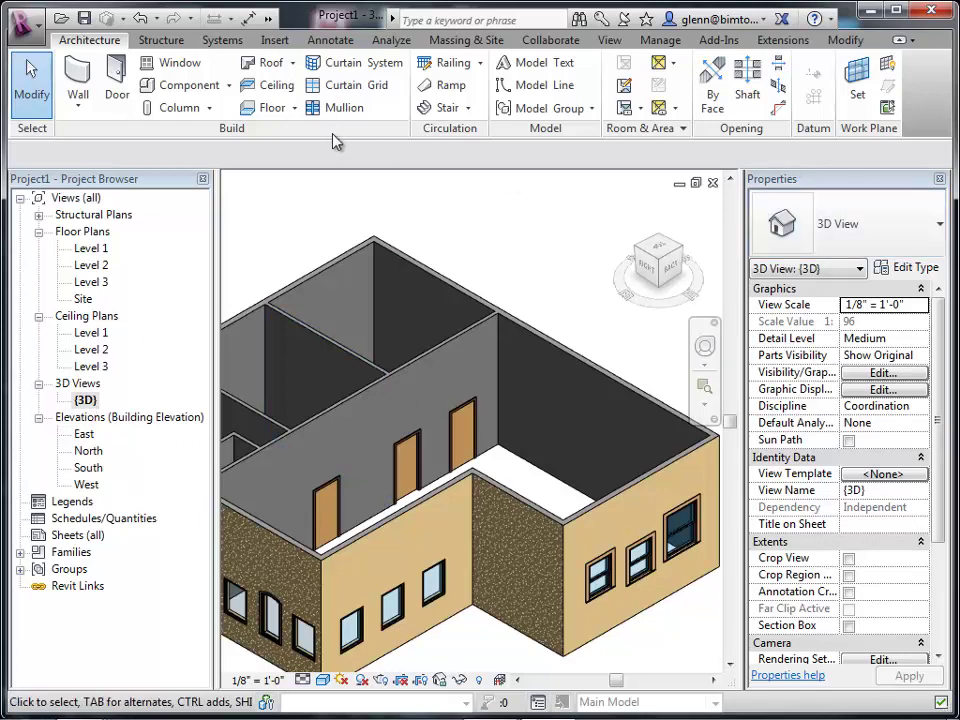
left_click(117, 88)
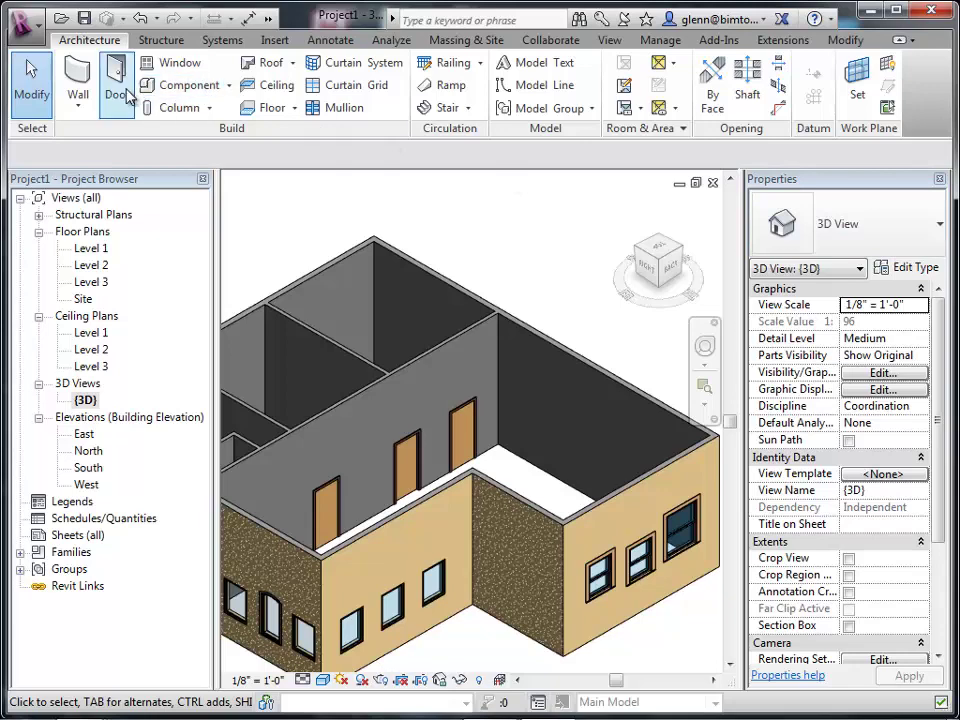
left_click(848, 245)
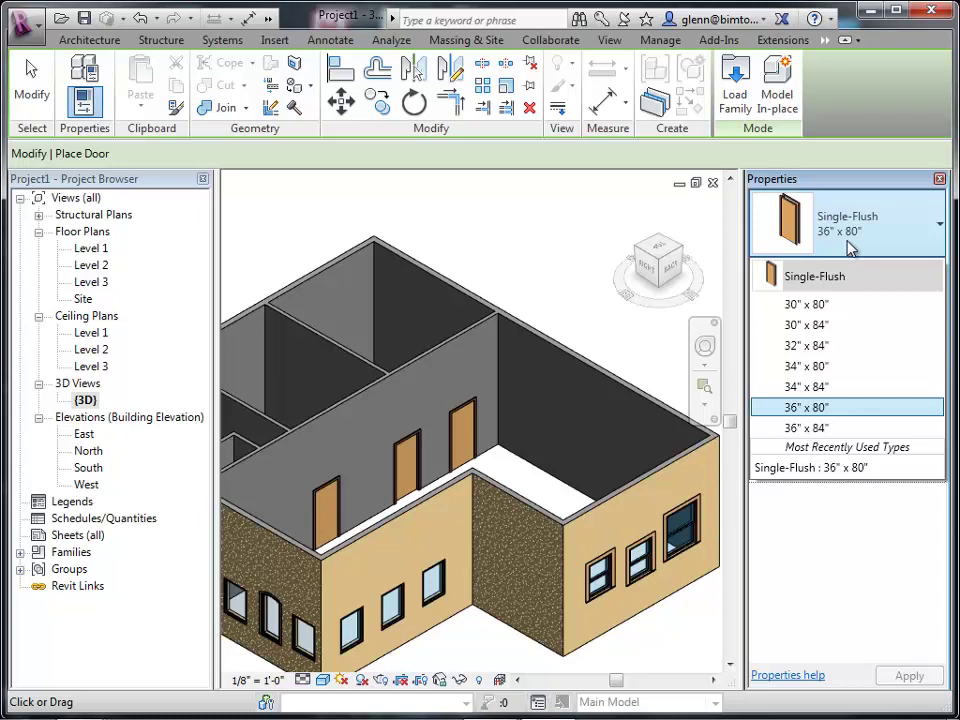
left_click(735, 90)
left_click(735, 88)
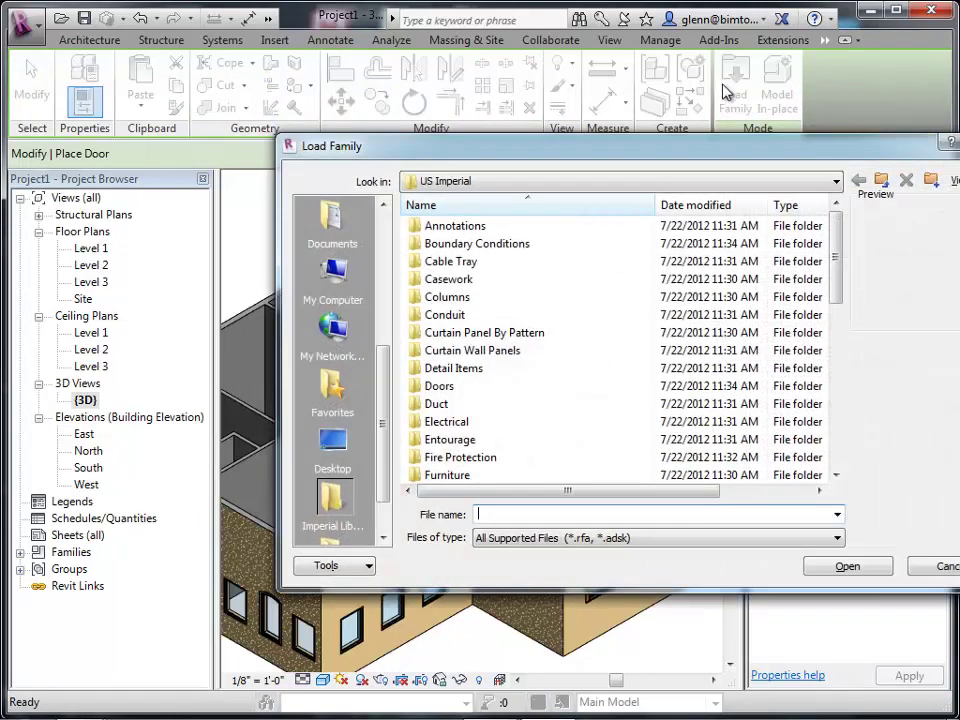
double_click(439, 386)
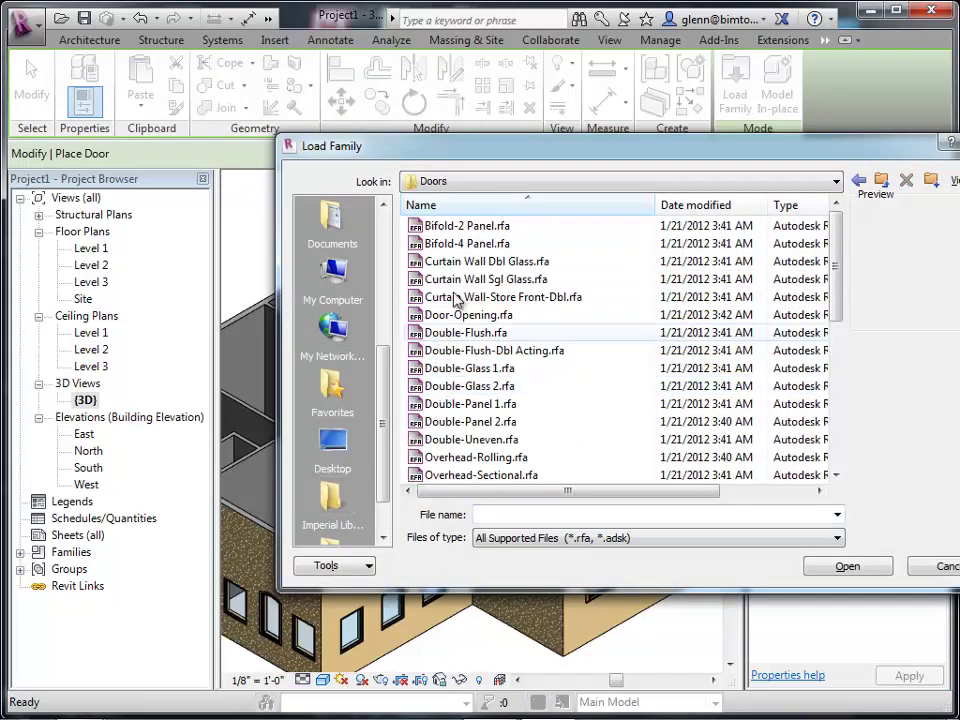
Browse the door family previews and load Double-Glass 2.rfa into the project.
left_click(462, 230)
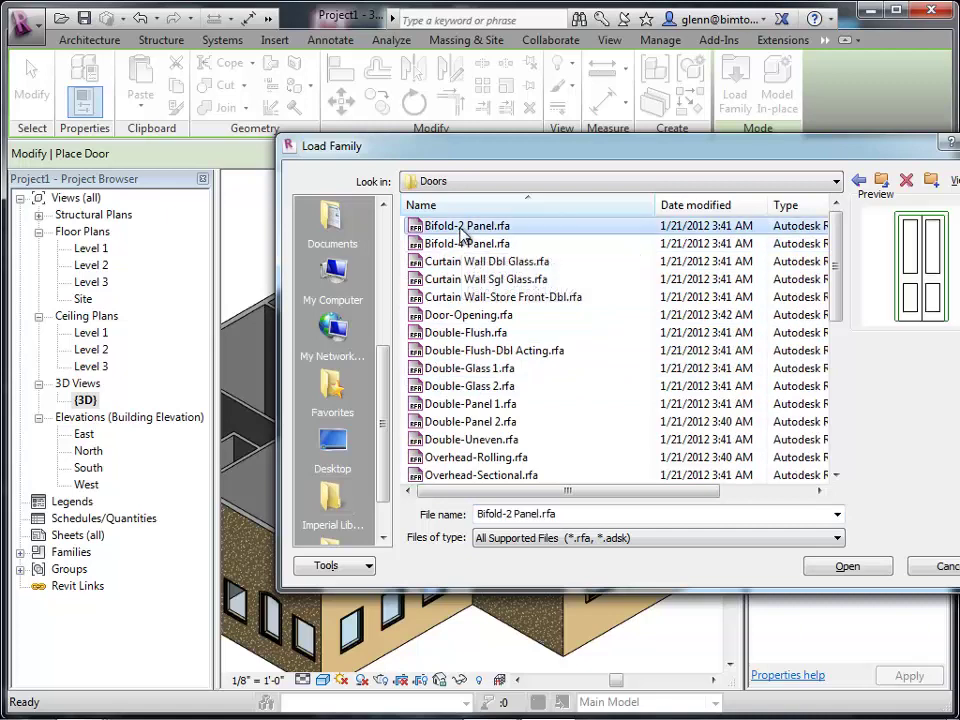
key("Down")
key("Down")
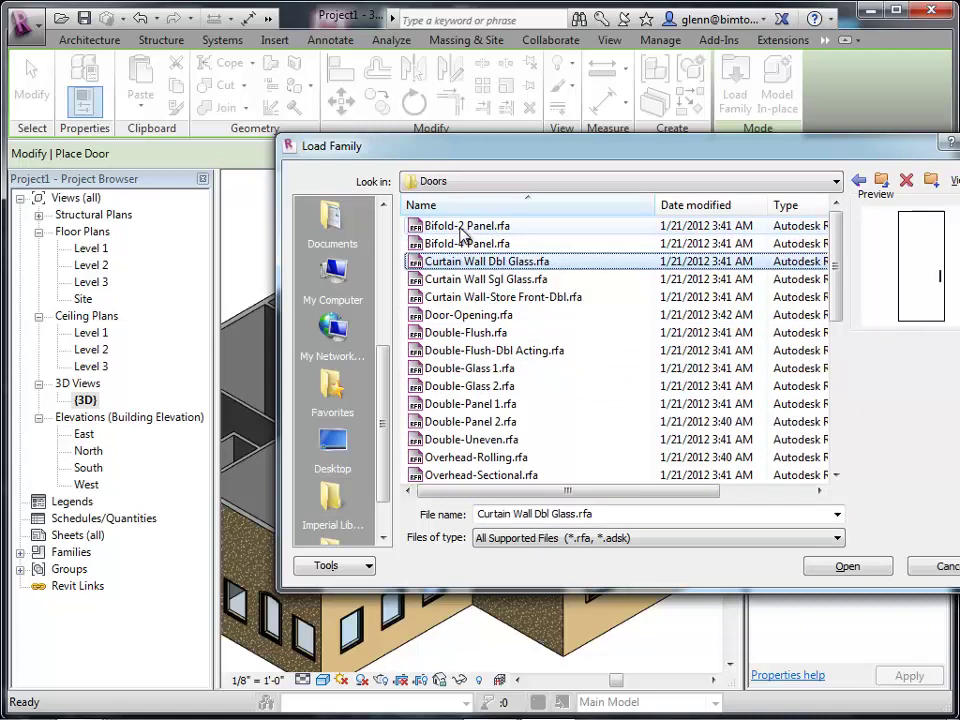
key("Down")
key("Down")
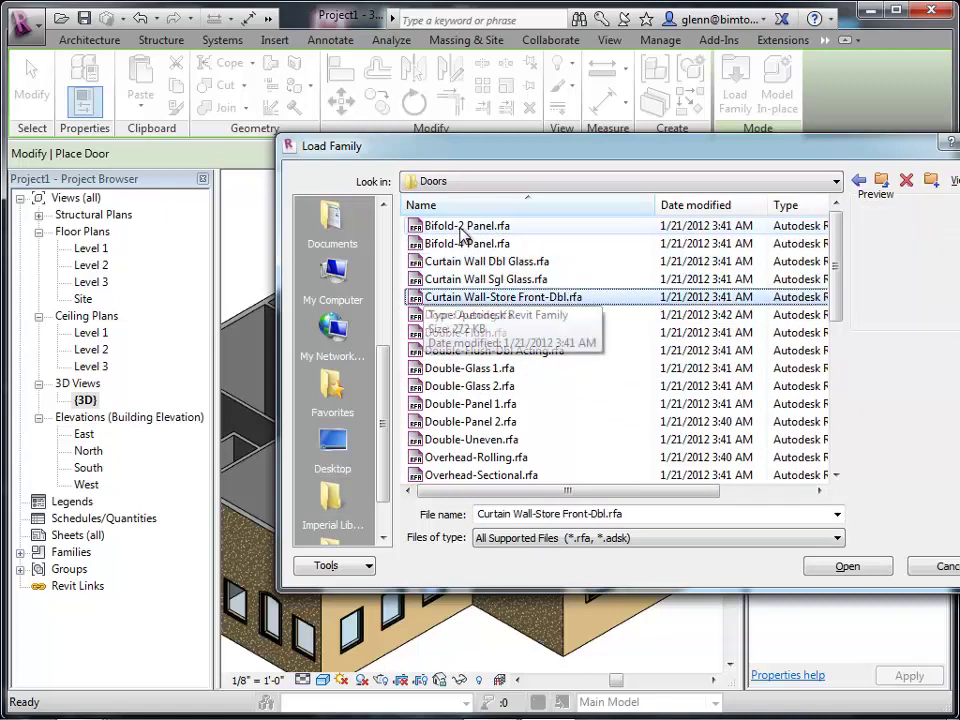
key("Down")
key("Down")
key("Down")
key("Down")
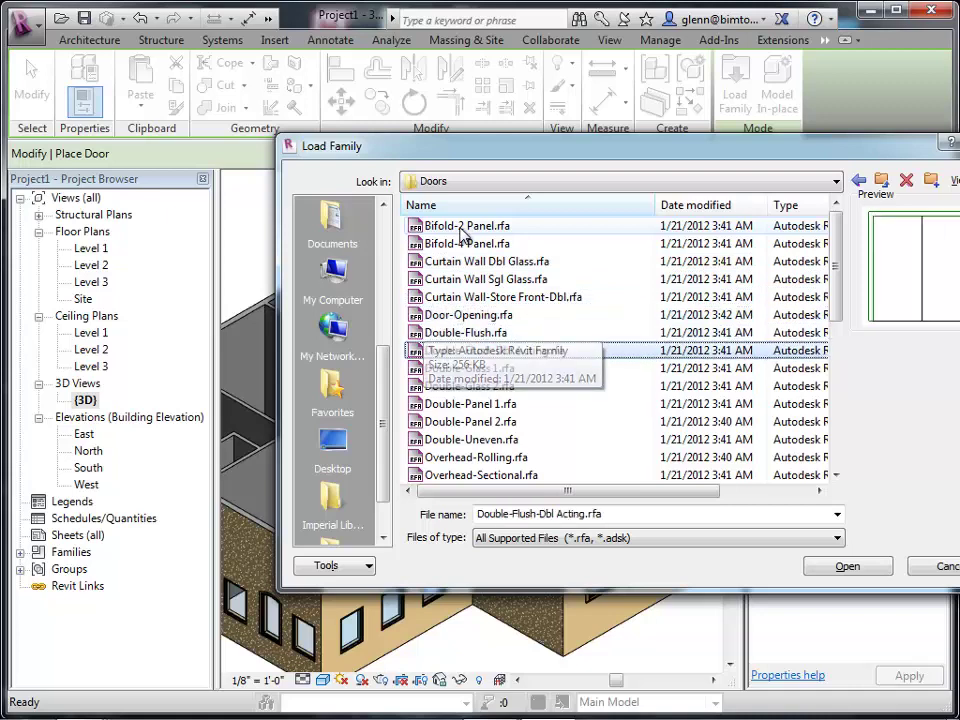
key("Down")
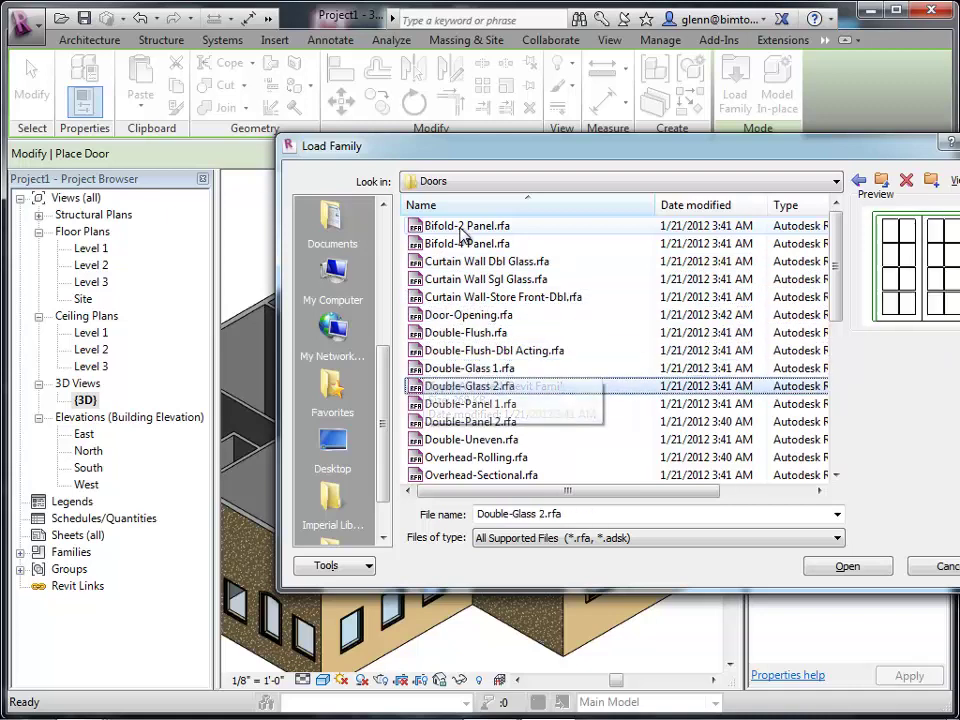
key("Down")
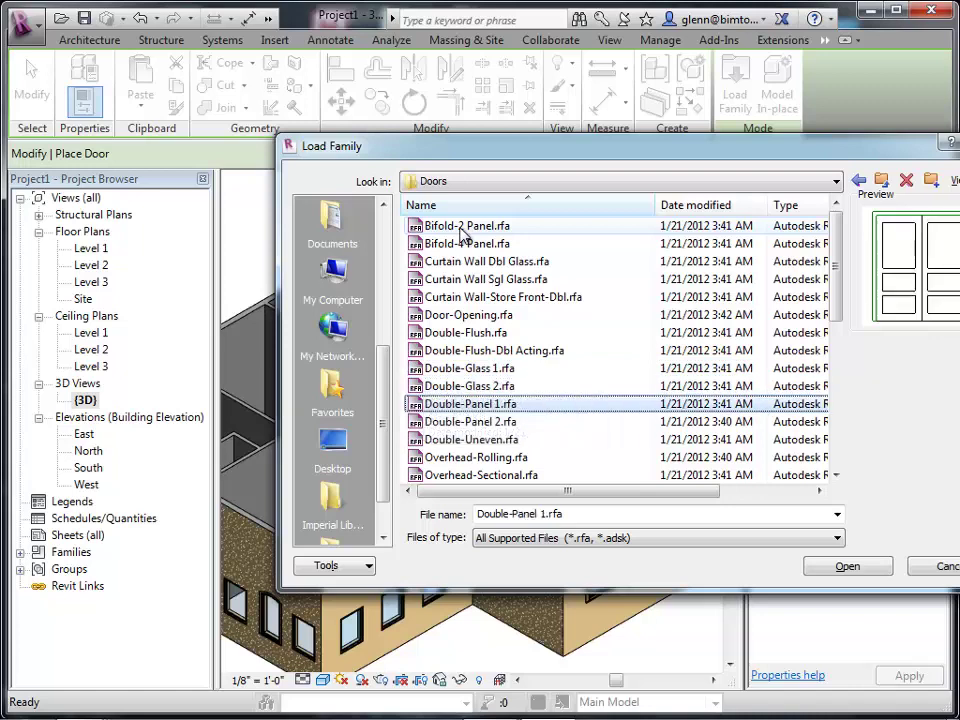
key("Down")
key("Up")
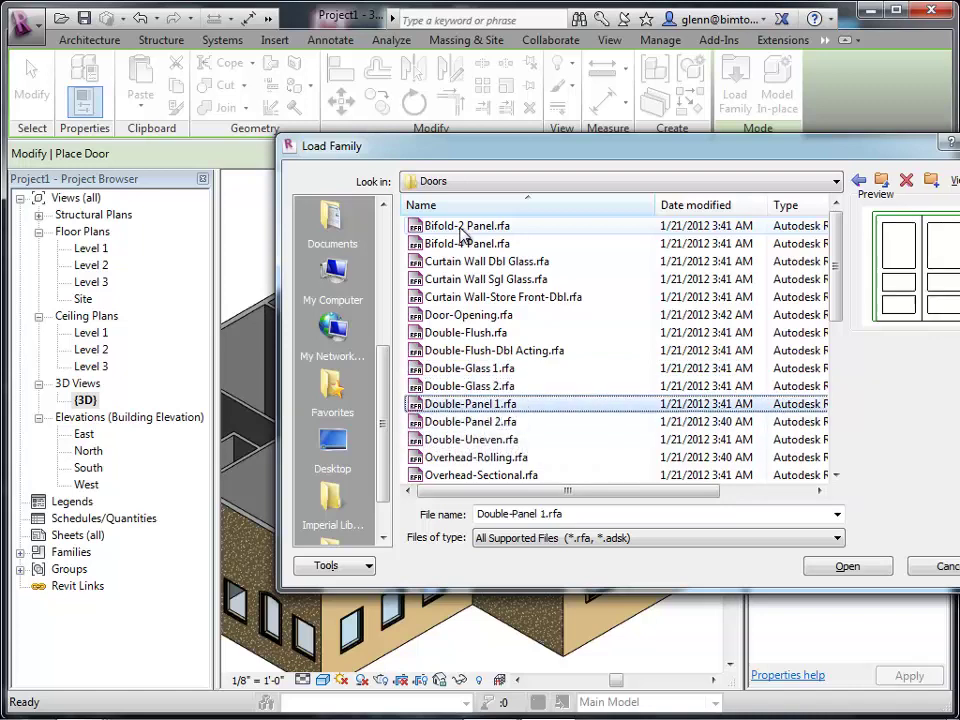
key("Up")
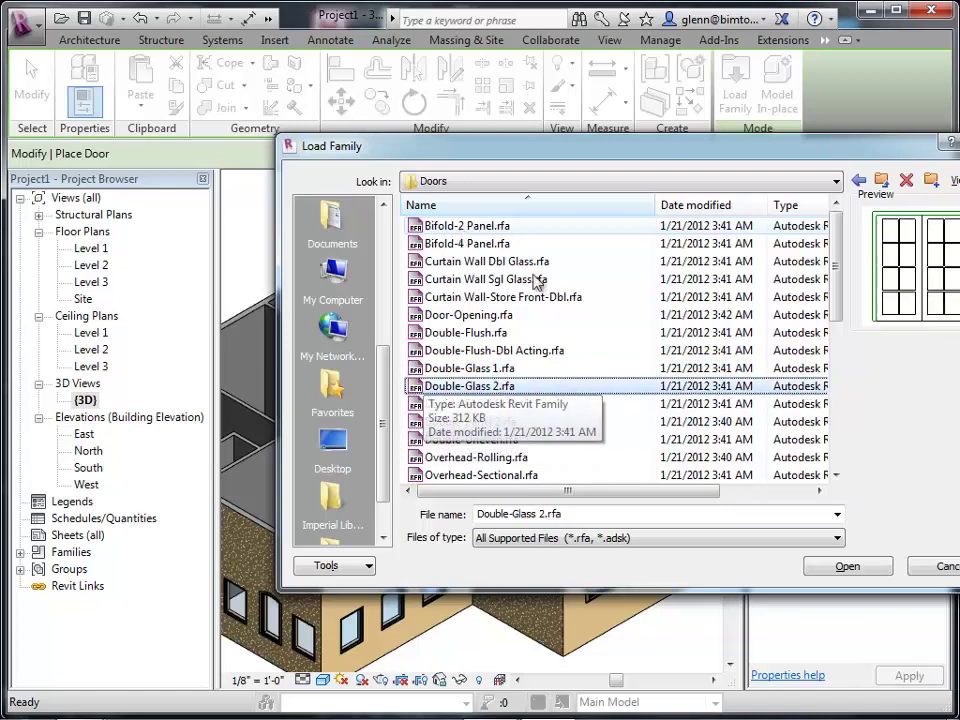
left_click(845, 567)
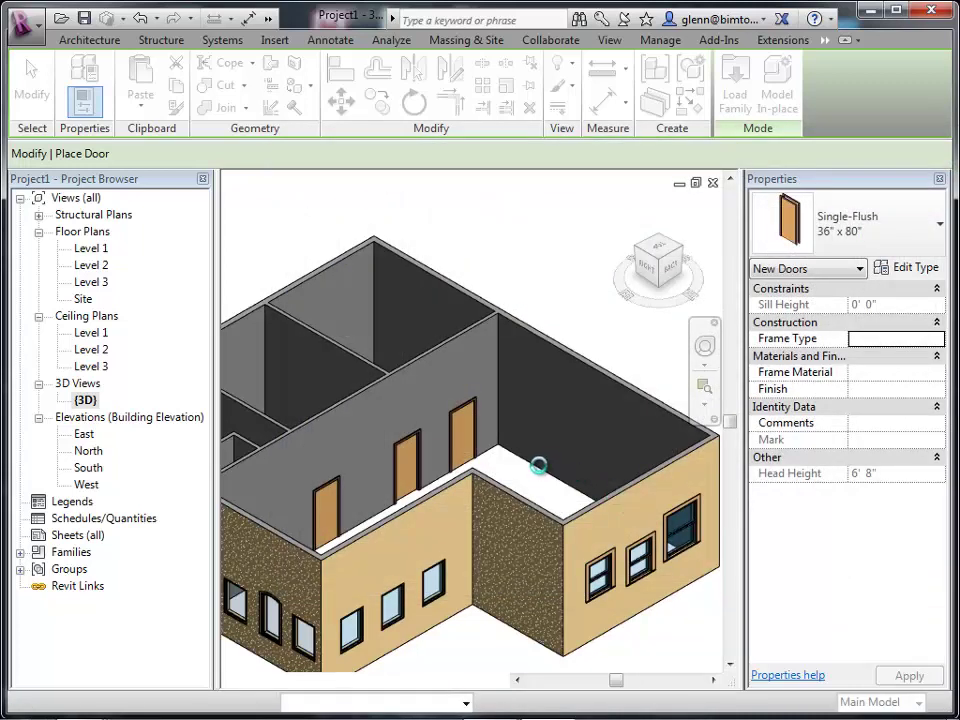
Place two Double-Glass 2 doors of type 72" x 84" about 8' 0" apart in the open room's far exterior wall.
left_click(897, 240)
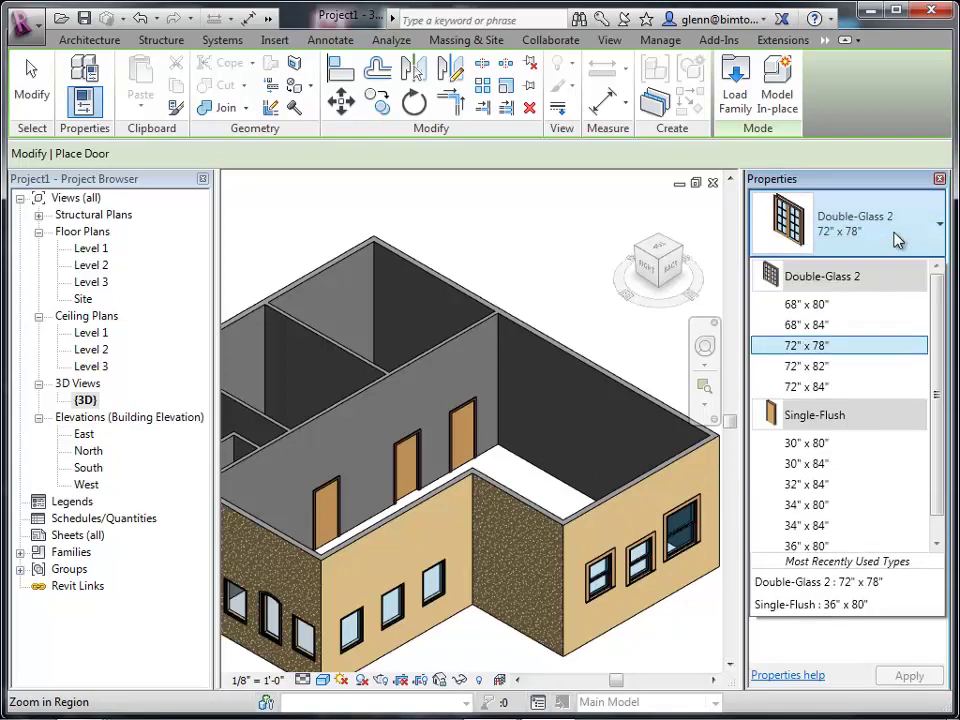
left_click(800, 386)
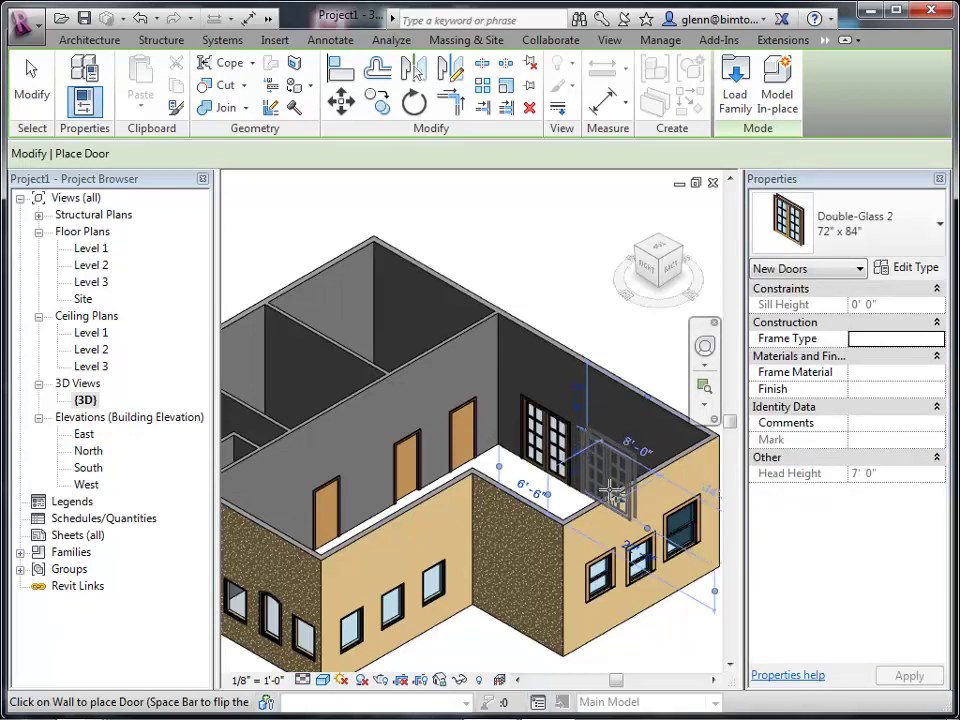
left_click(612, 490)
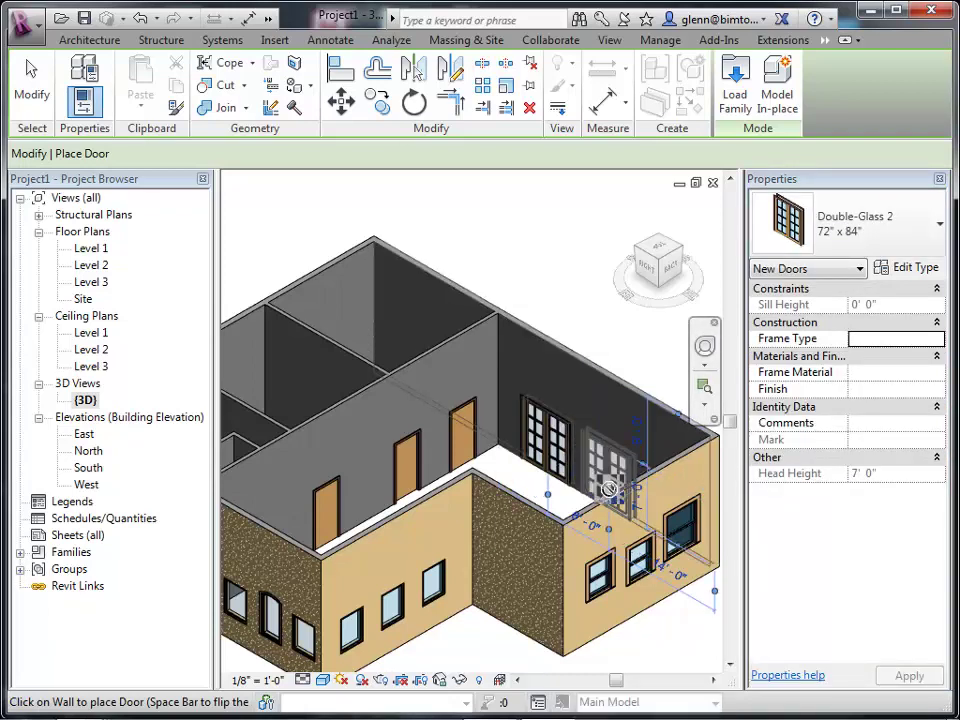
left_click(28, 95)
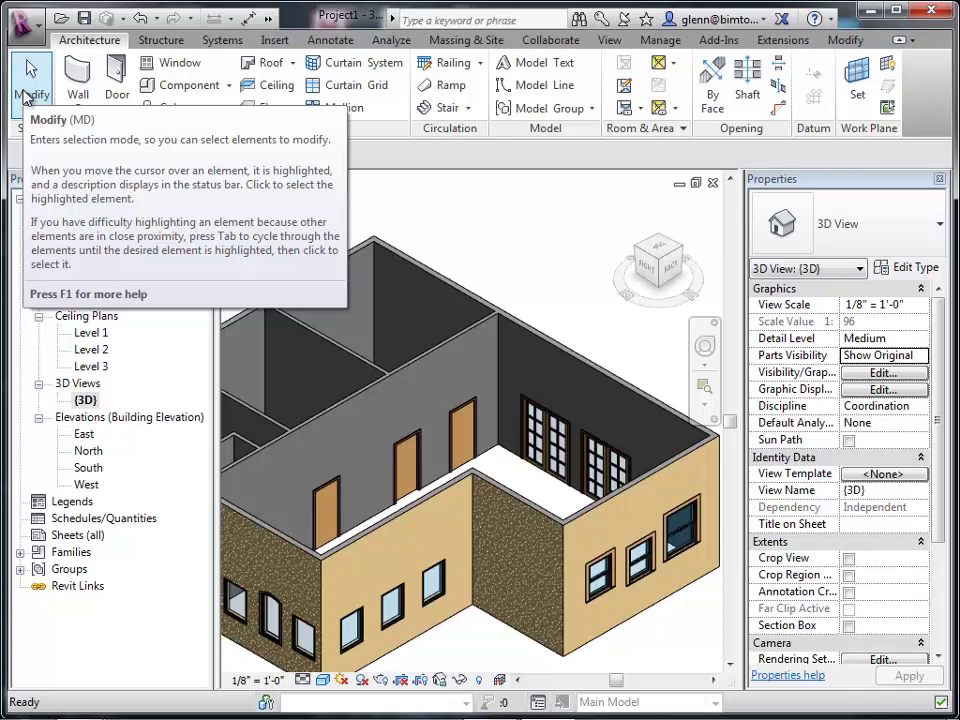
Start a roof by footprint based on Level 2, using picked walls and a 3' 0" overhang.
key("z")
key("f")
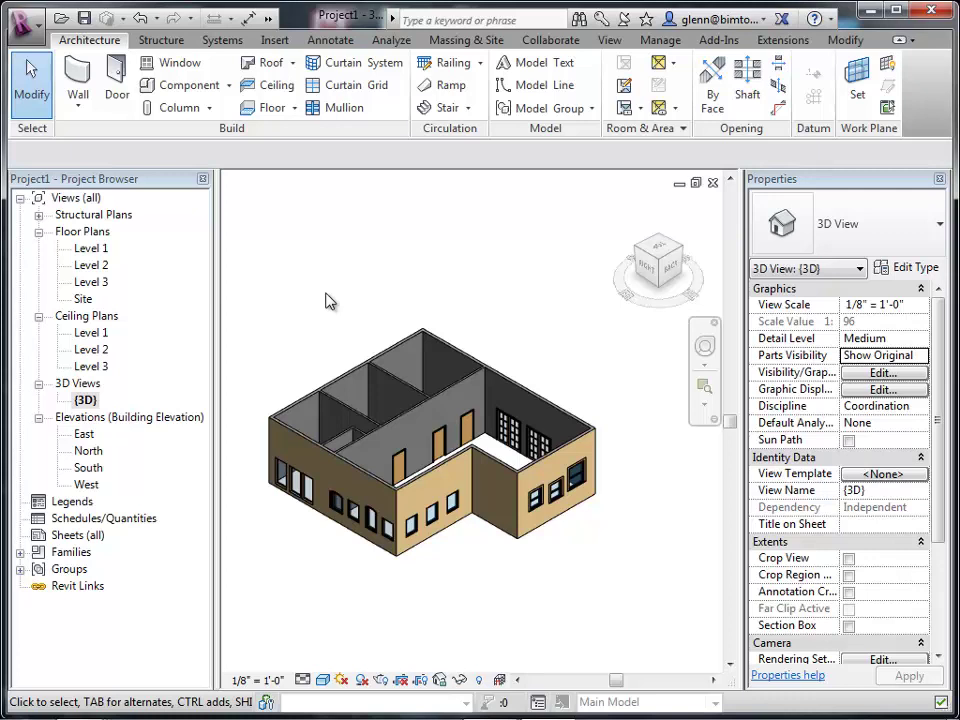
left_click(291, 66)
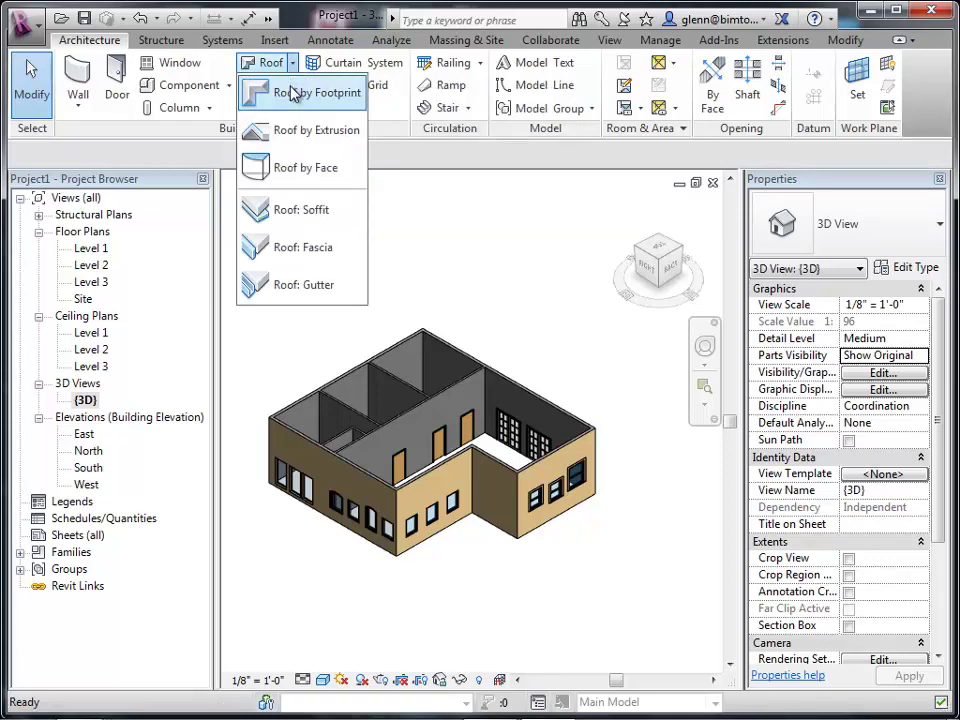
left_click(292, 92)
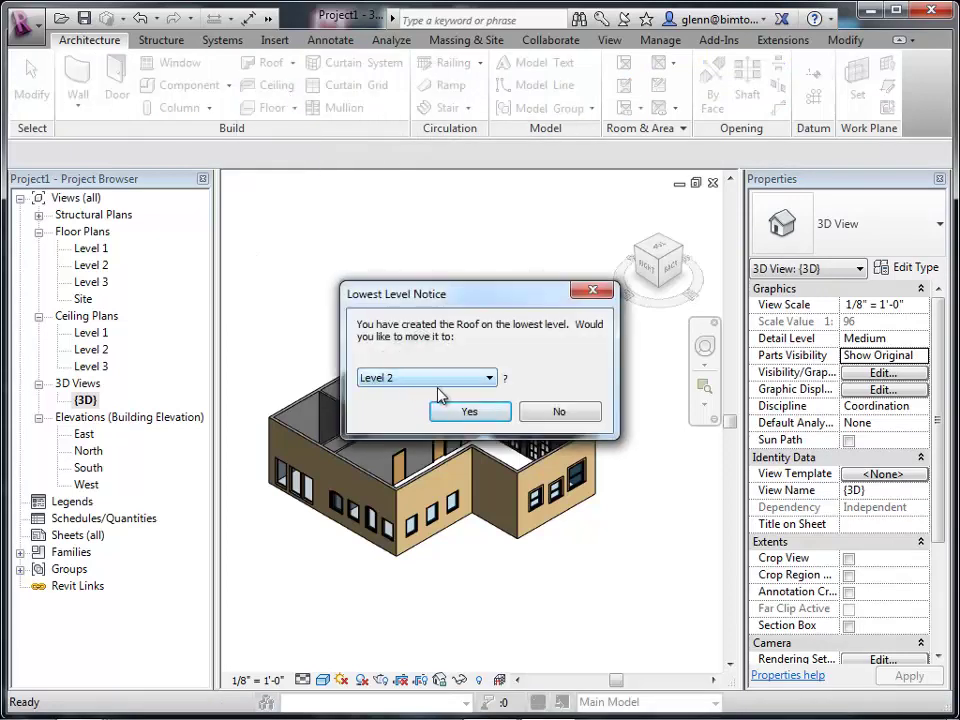
left_click(464, 412)
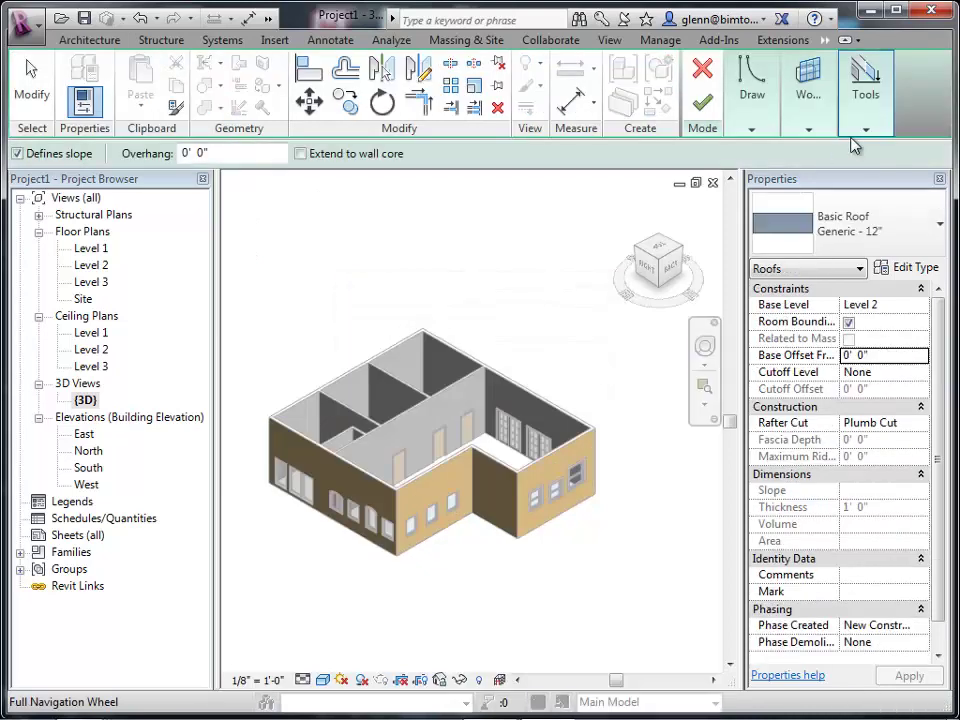
left_click(862, 128)
left_click(808, 129)
left_click(751, 129)
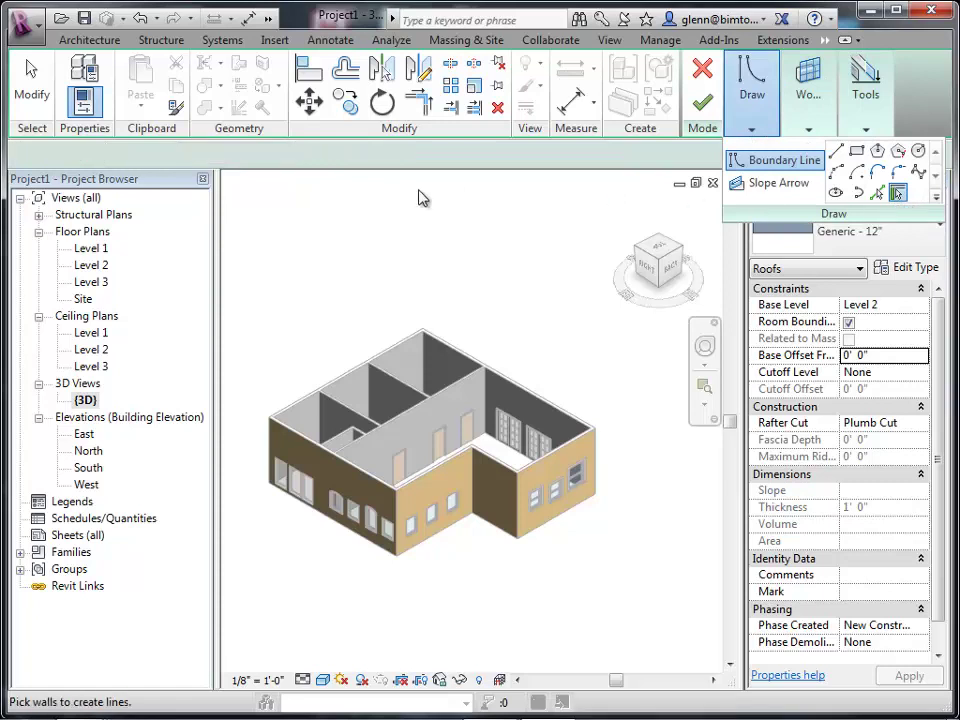
double_click(190, 153)
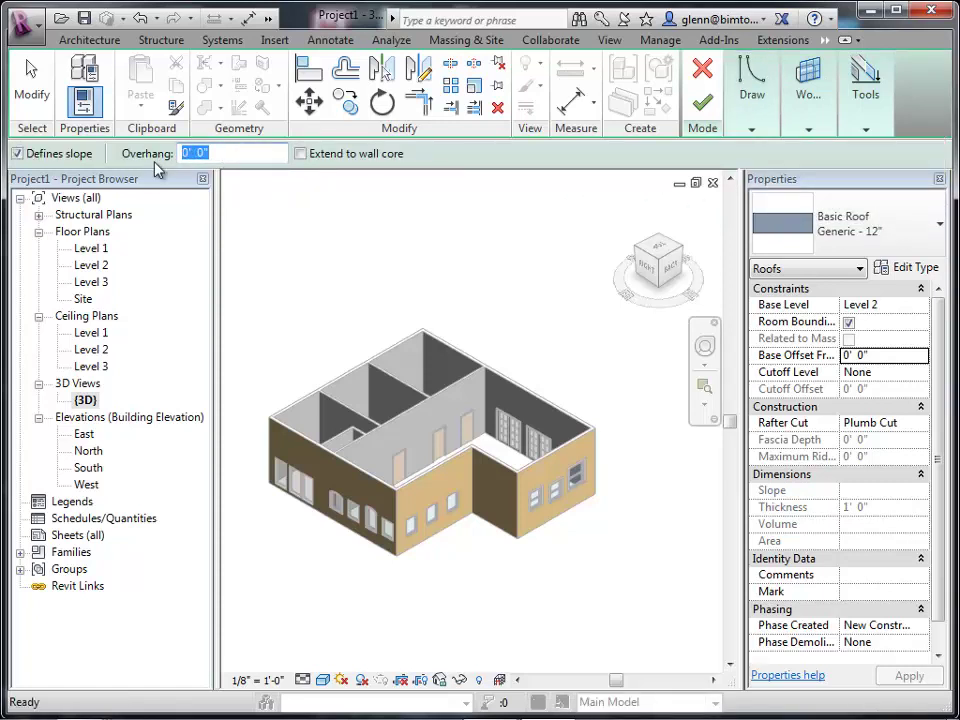
type("3")
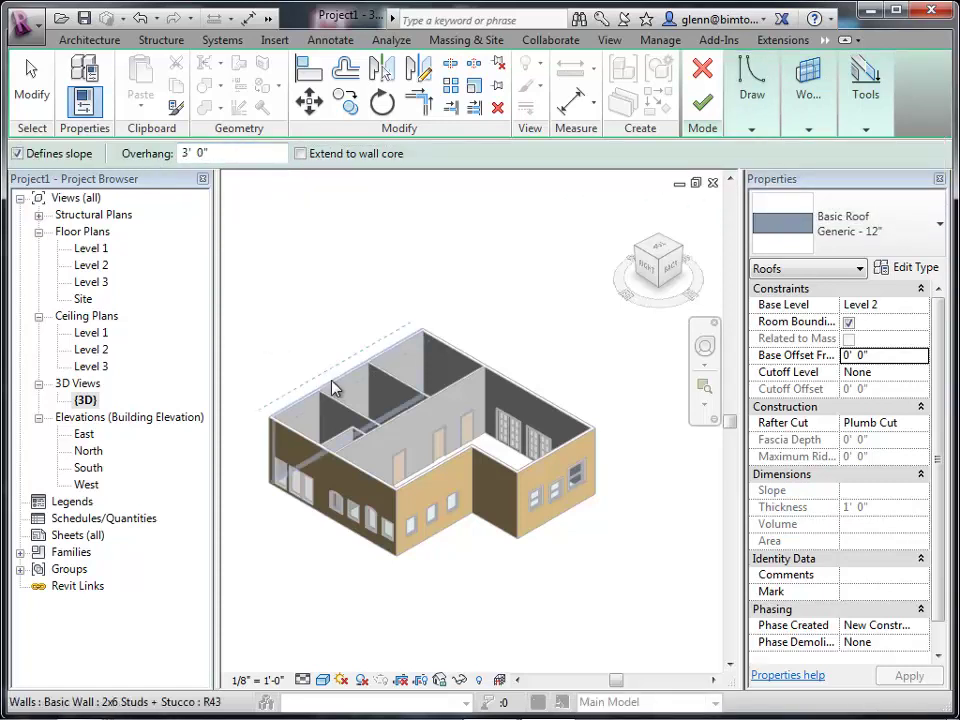
Pick all six exterior walls around the building as slope-defining roof boundary lines, closing the L-shaped footprint.
left_click(379, 381)
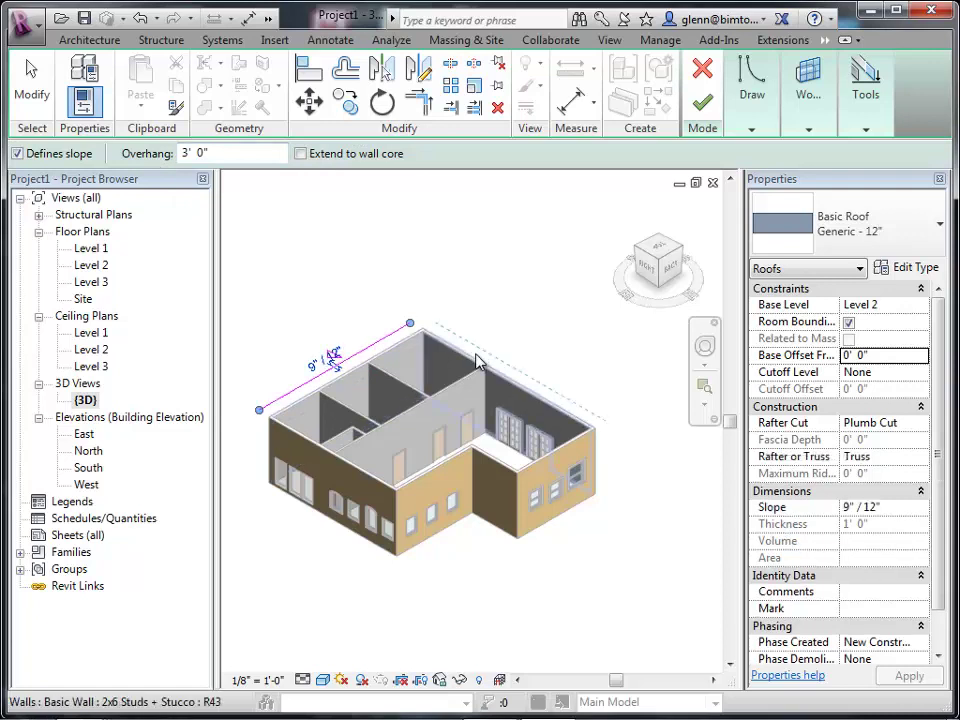
left_click(482, 358)
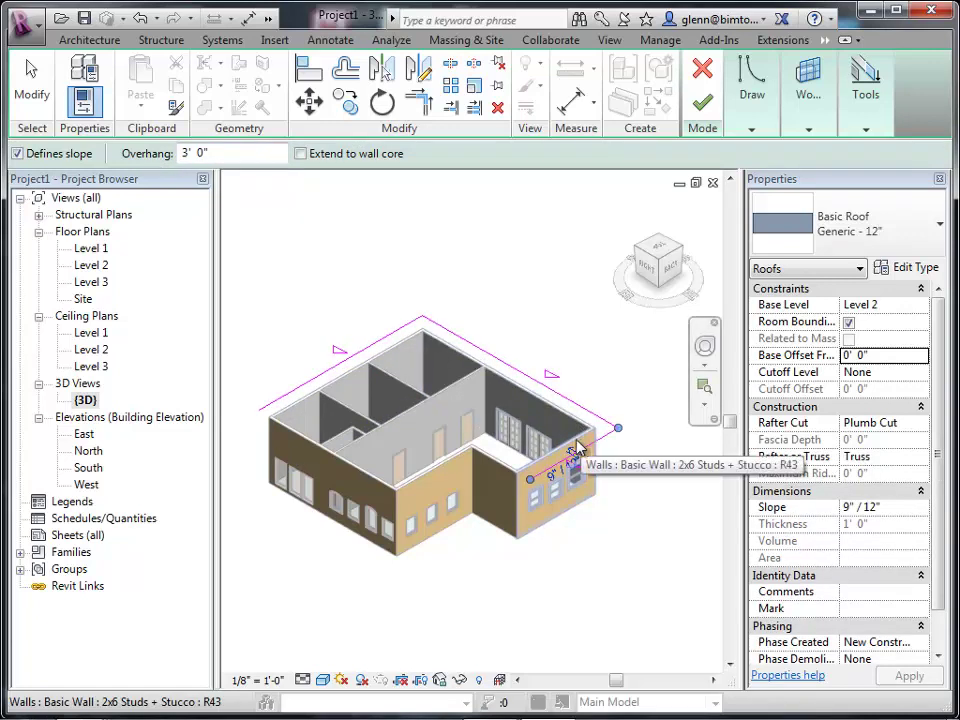
left_click(572, 457)
left_click(464, 471)
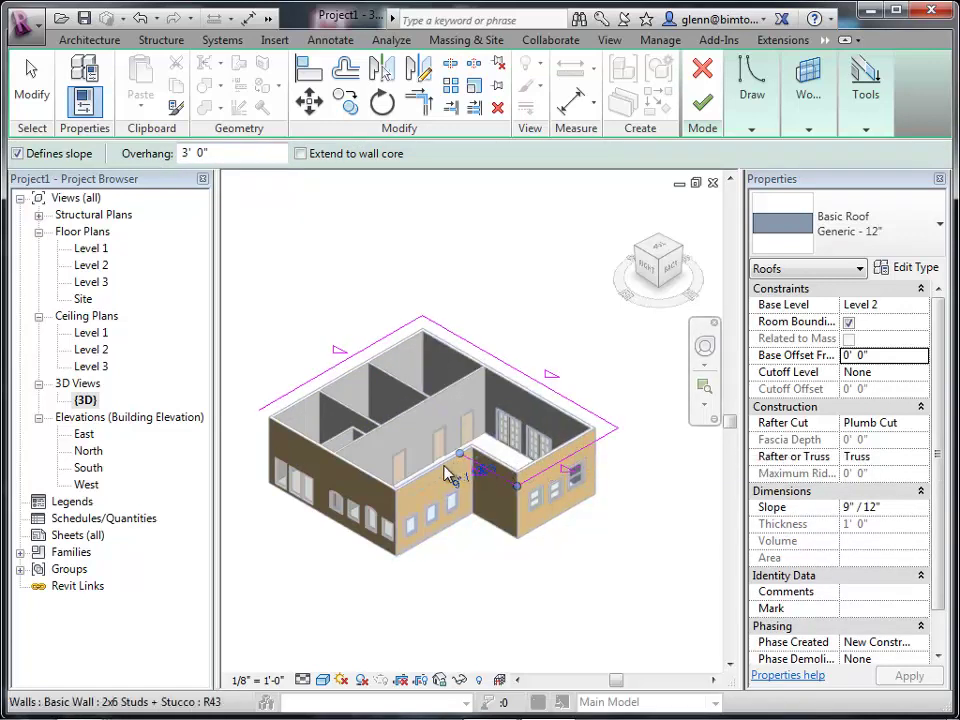
left_click(440, 476)
left_click(383, 492)
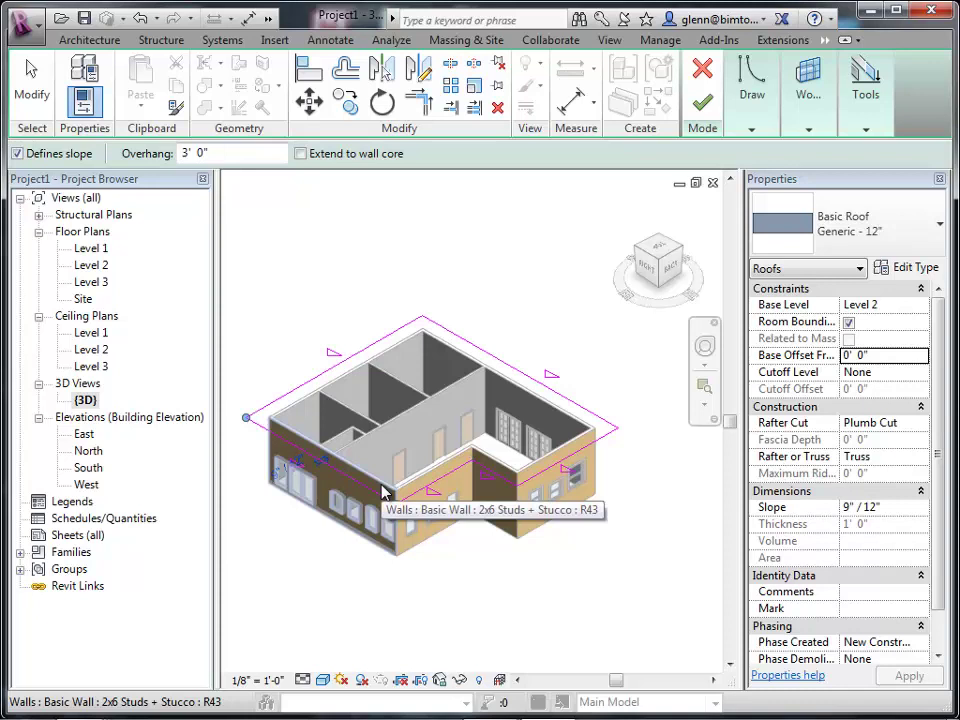
Finish the roof footprint sketch to generate the hip roof over the L-shaped building.
left_click(705, 107)
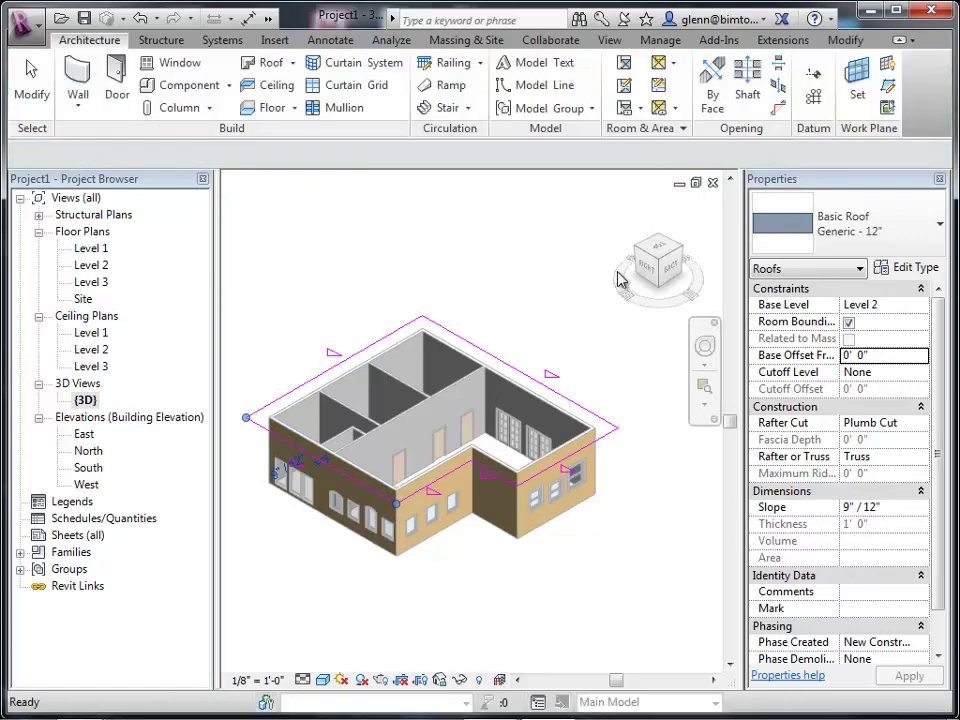
left_click(585, 300)
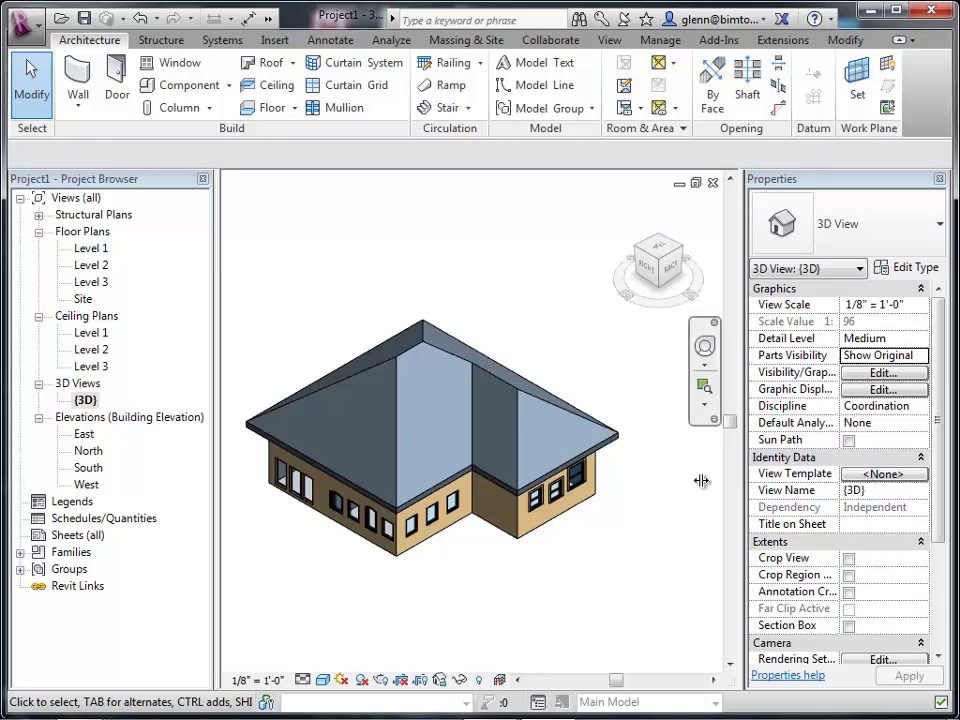
left_click(567, 520)
key("Escape")
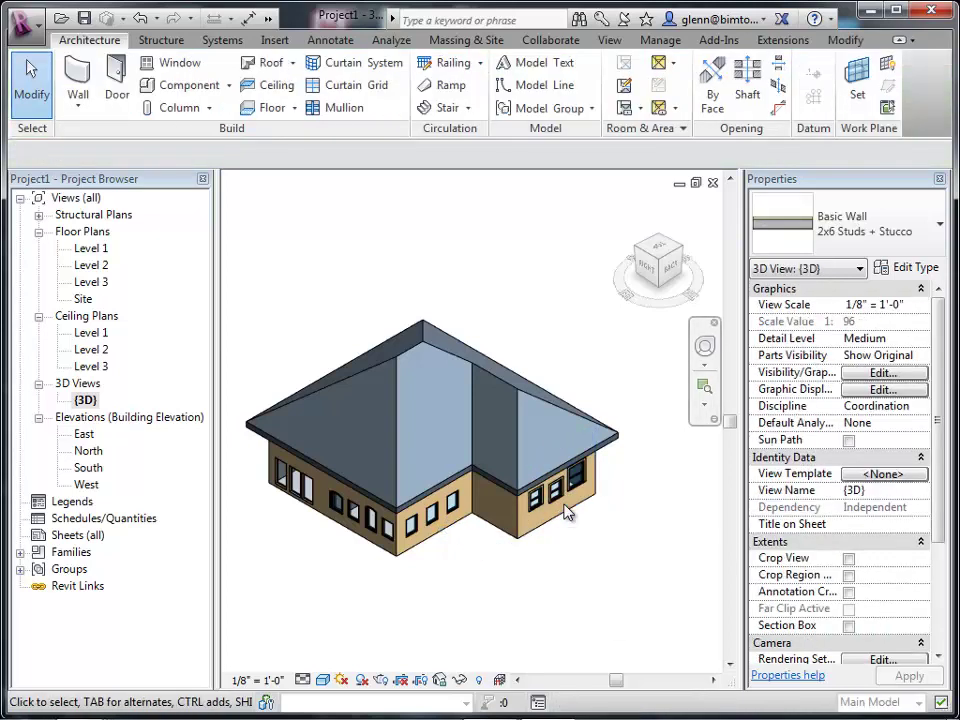
In the Level 1 plan, move the narrow wing's end wall outward to about 58' from the parallel wall at the L's inner corner, and reopen the {3D} view.
left_click(565, 517)
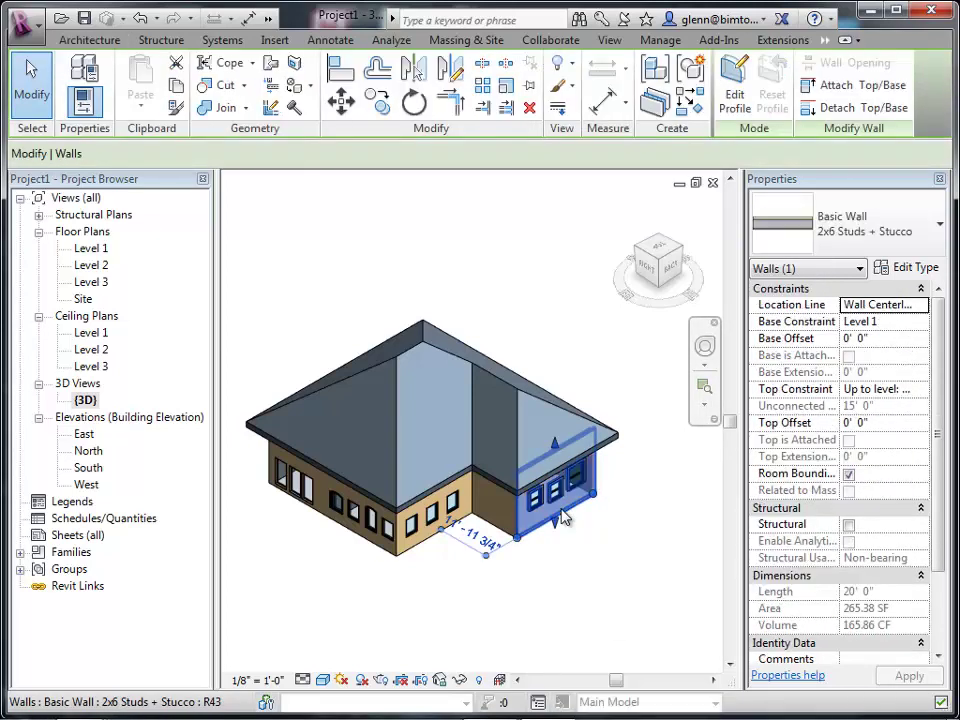
double_click(106, 250)
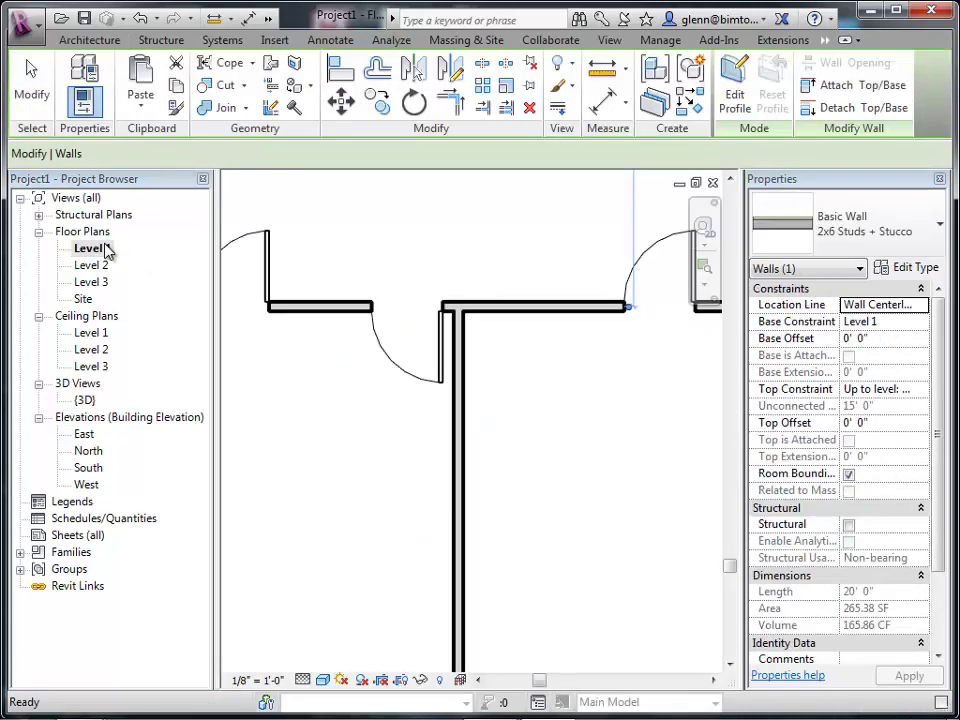
scroll(345, 407, "down", 6)
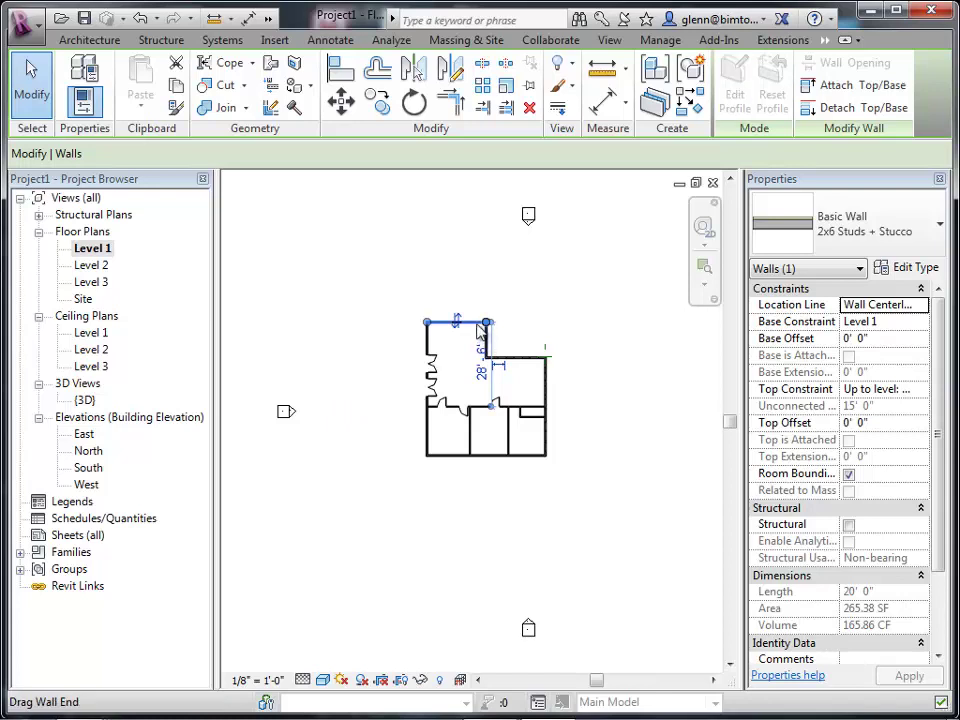
left_click_drag(477, 321, 456, 186)
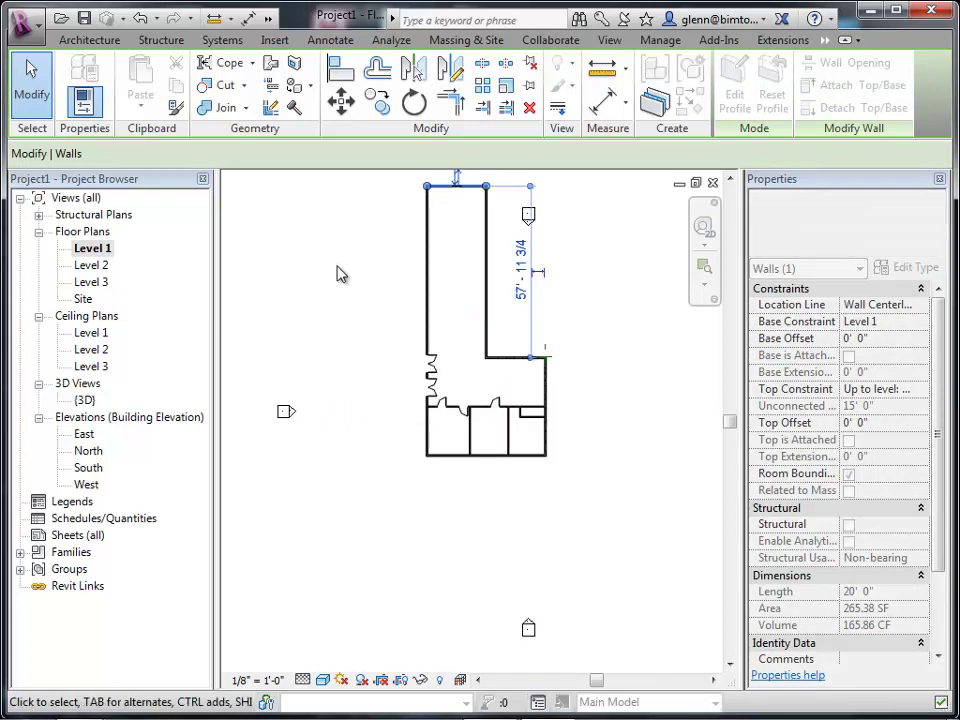
left_click(330, 281)
double_click(82, 402)
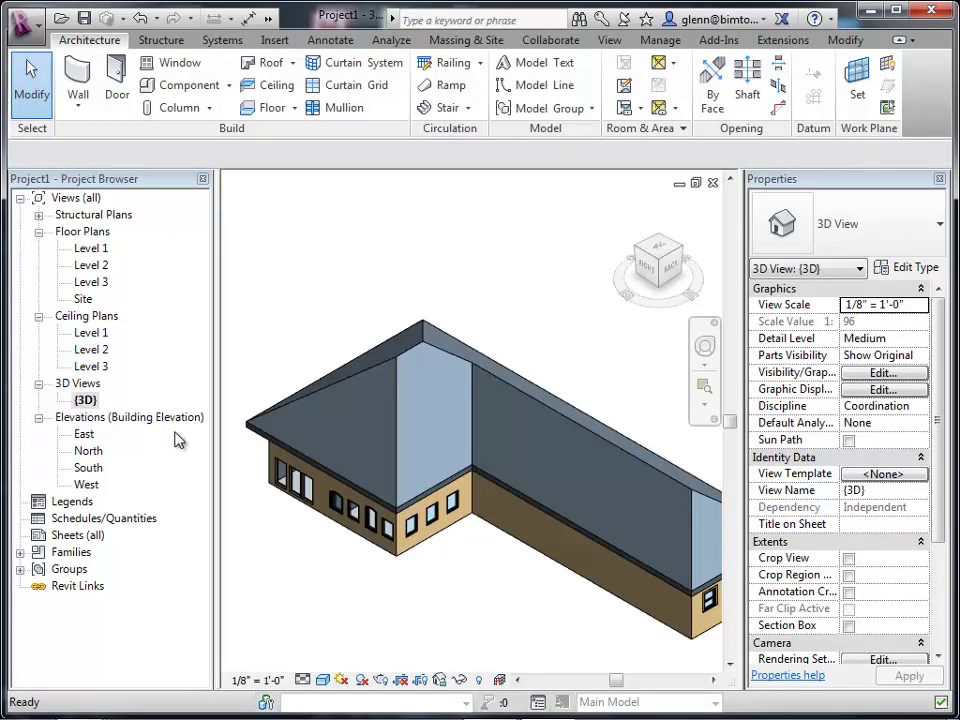
left_click(432, 357)
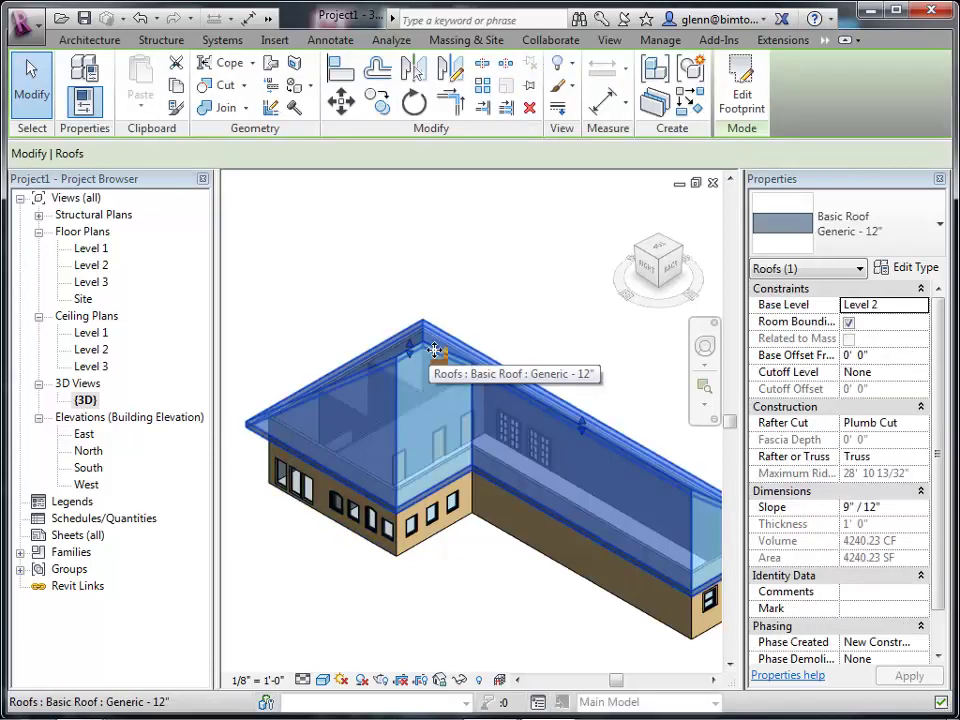
left_click(884, 508)
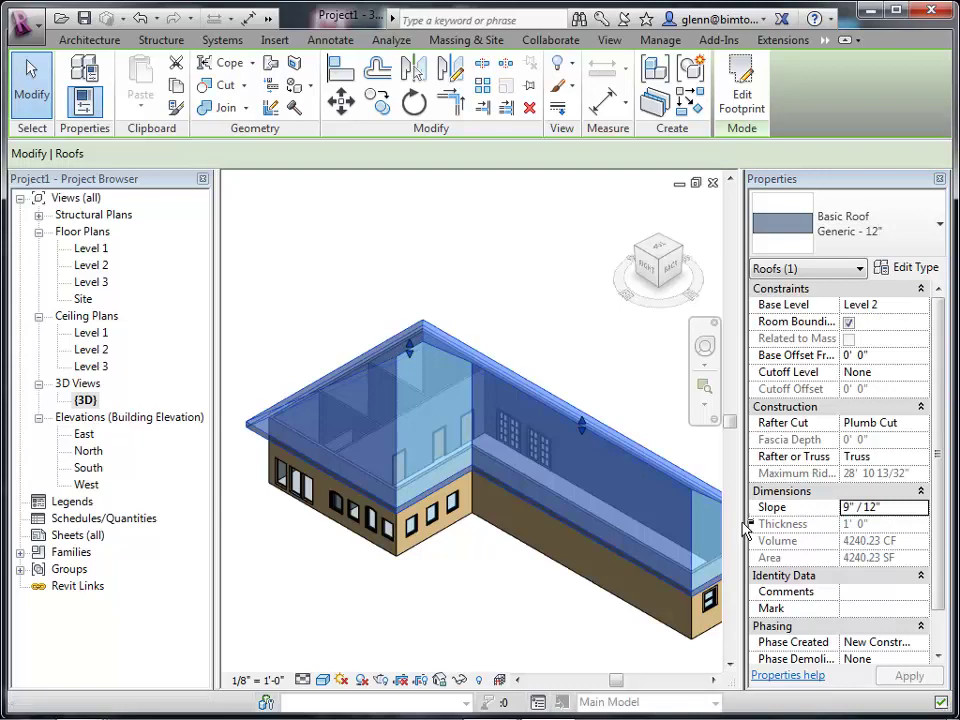
key("Return")
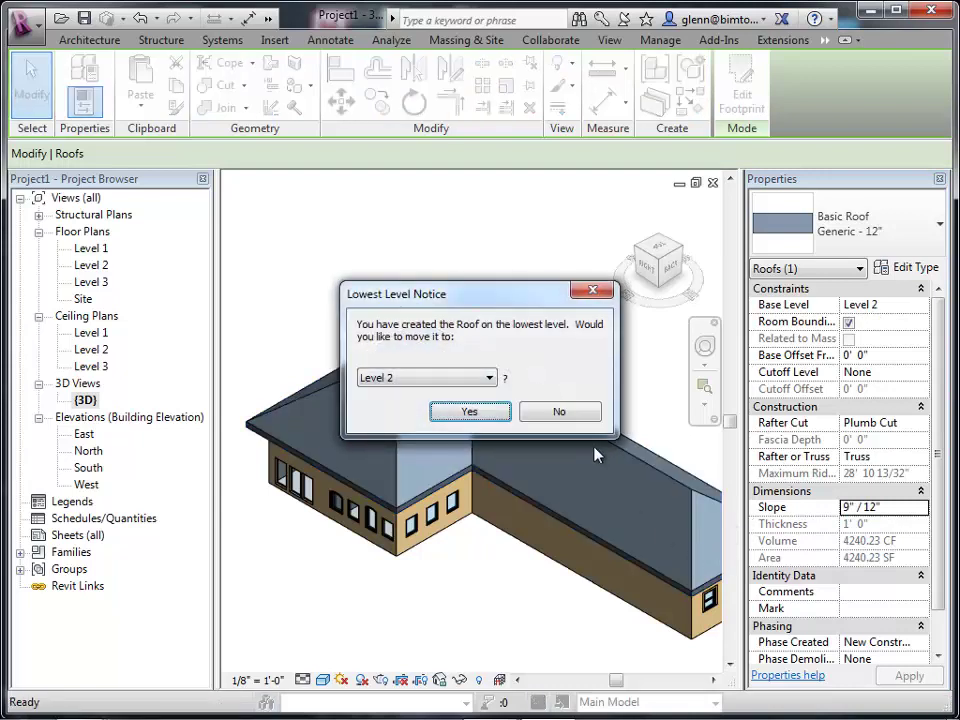
left_click(491, 414)
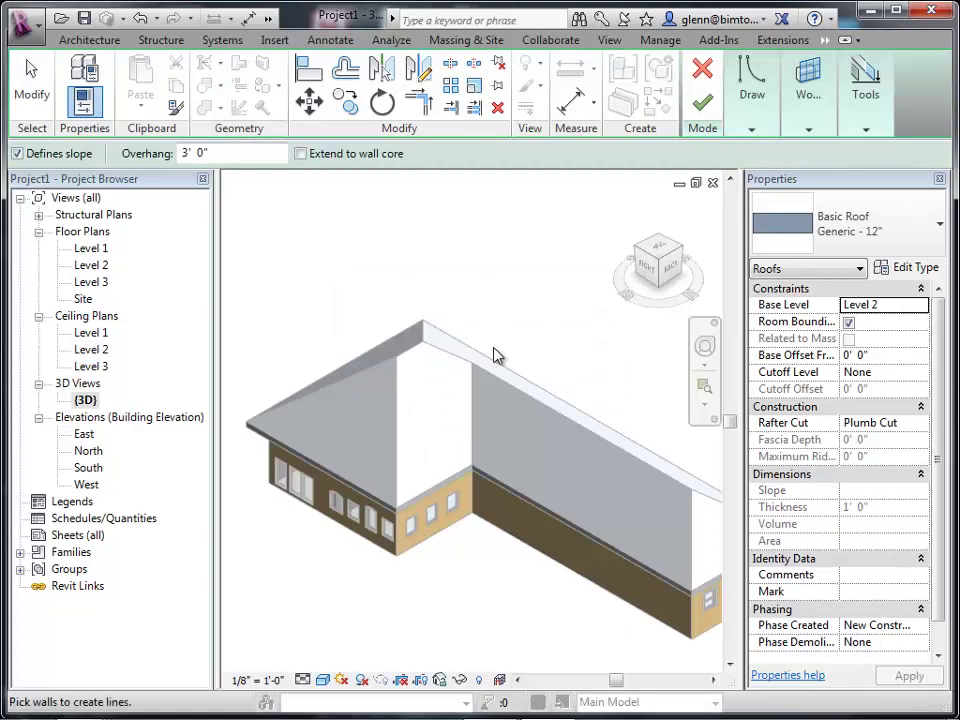
left_click(489, 381)
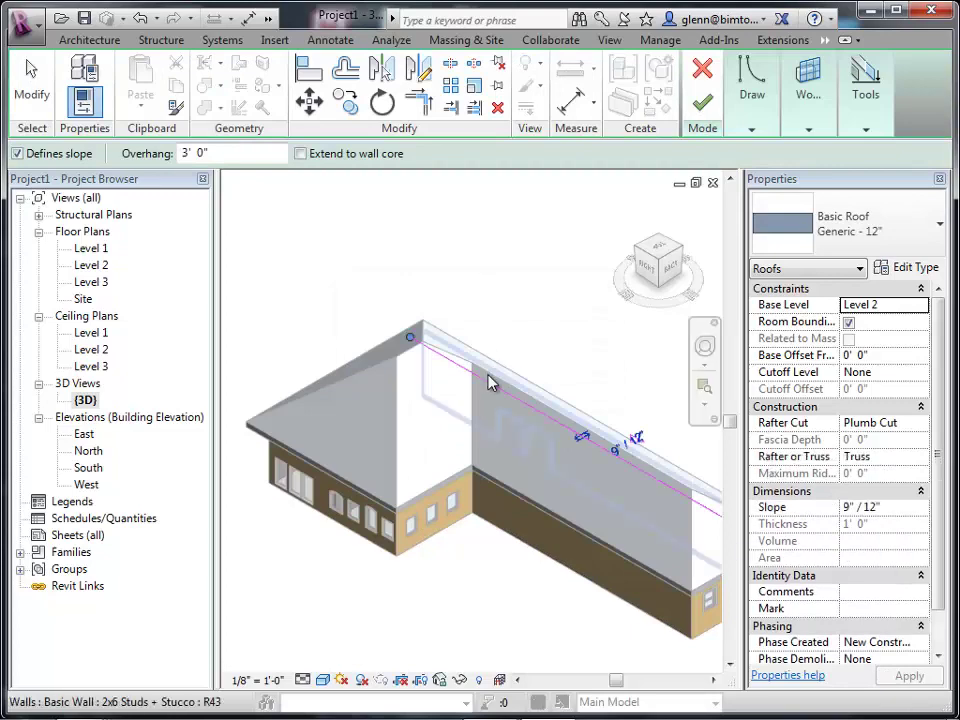
left_click(703, 69)
left_click(550, 386)
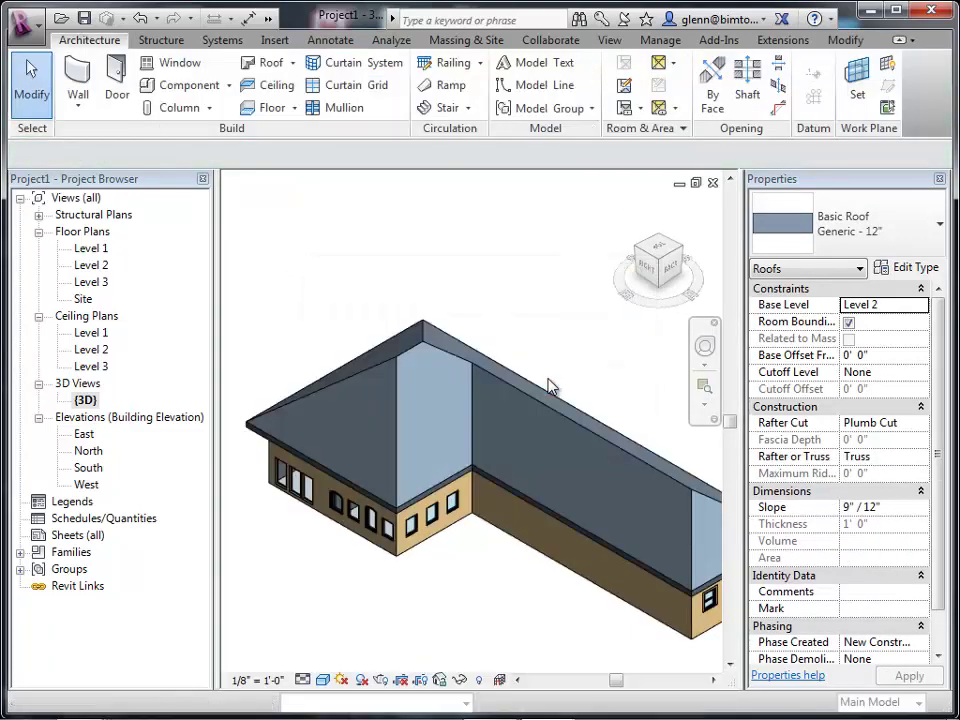
Set the slope of the whole roof to 3" / 12".
left_click(533, 398)
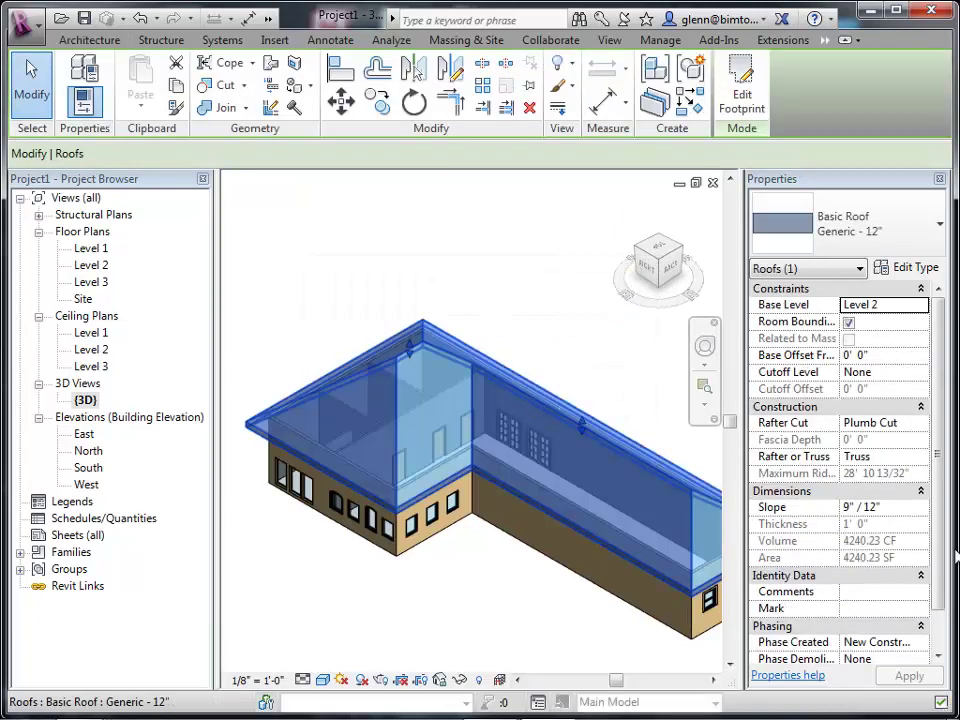
left_click(880, 507)
type("3\" / 12\"")
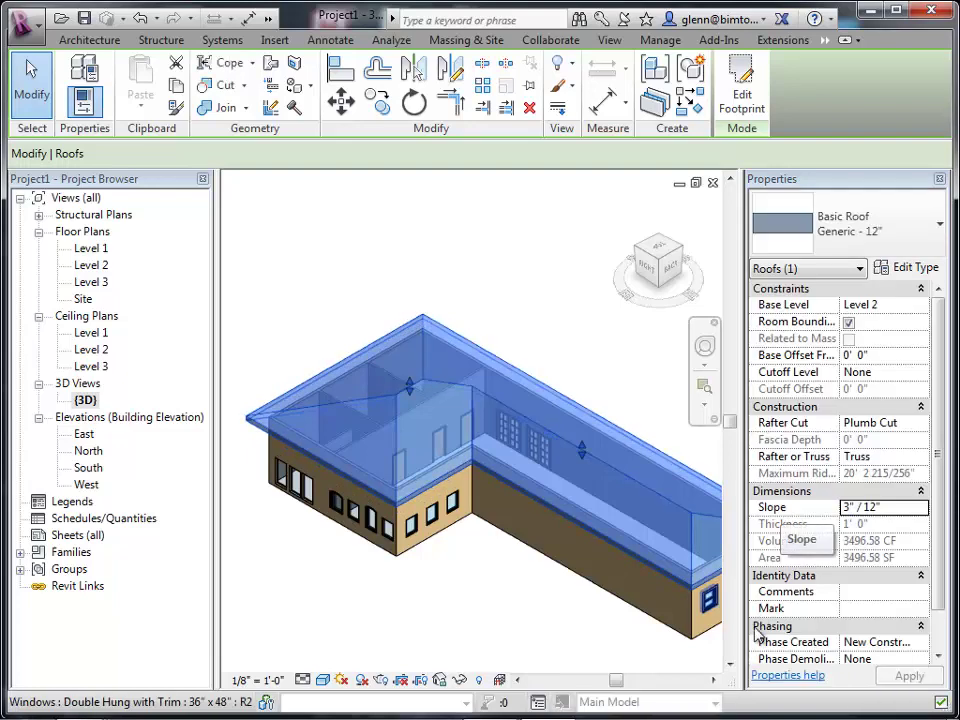
left_click(615, 626)
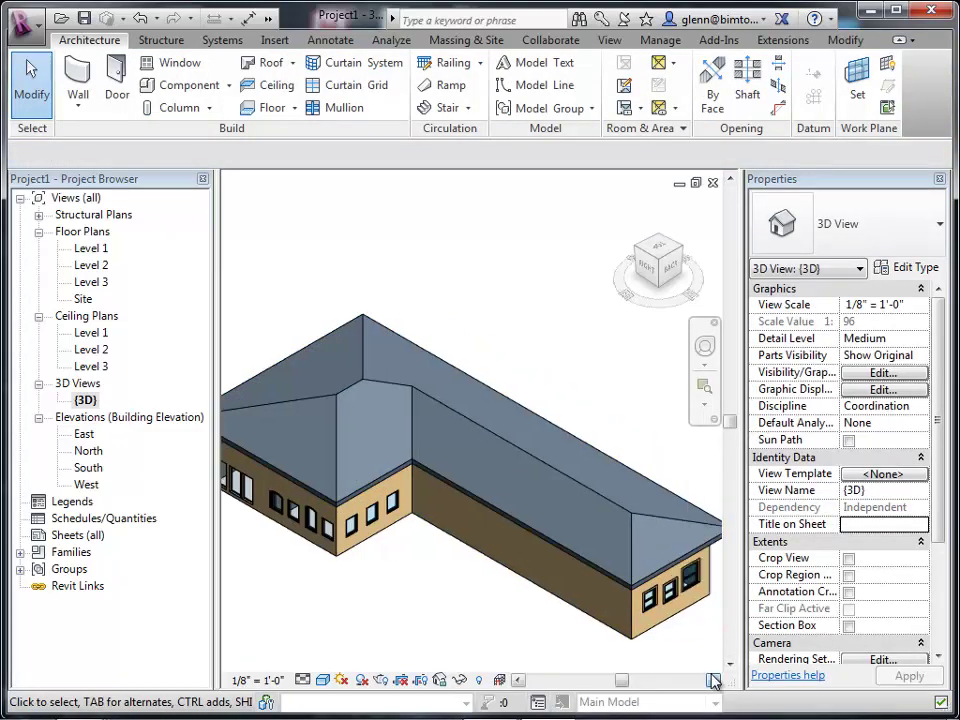
Edit the roof footprint so the boundary line at the long wing's end no longer defines slope, forming a gable there.
left_click(713, 680)
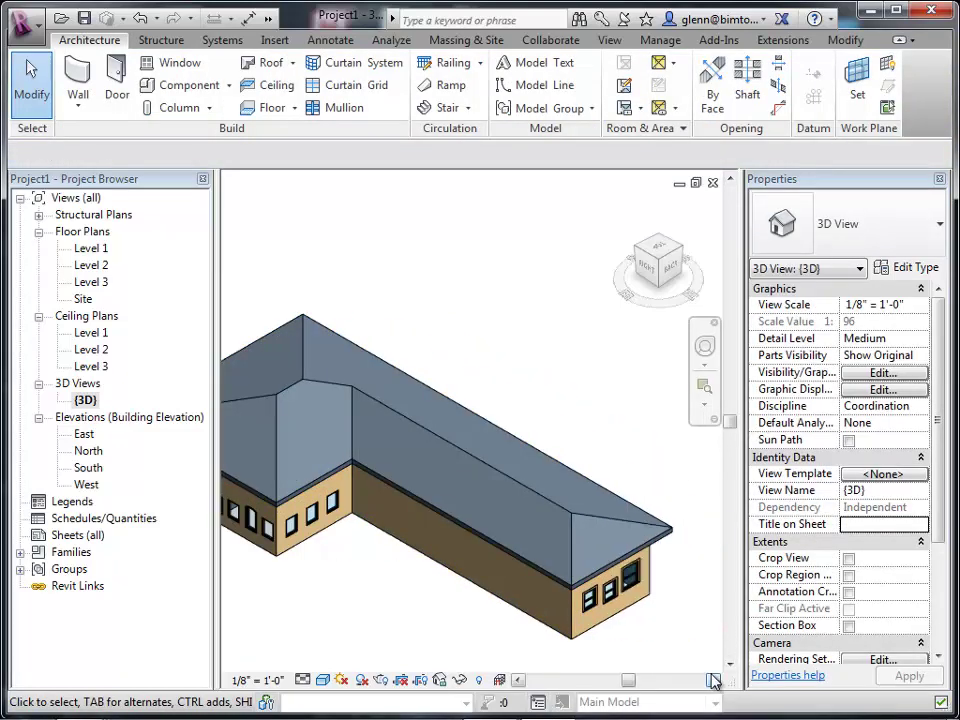
left_click(648, 548)
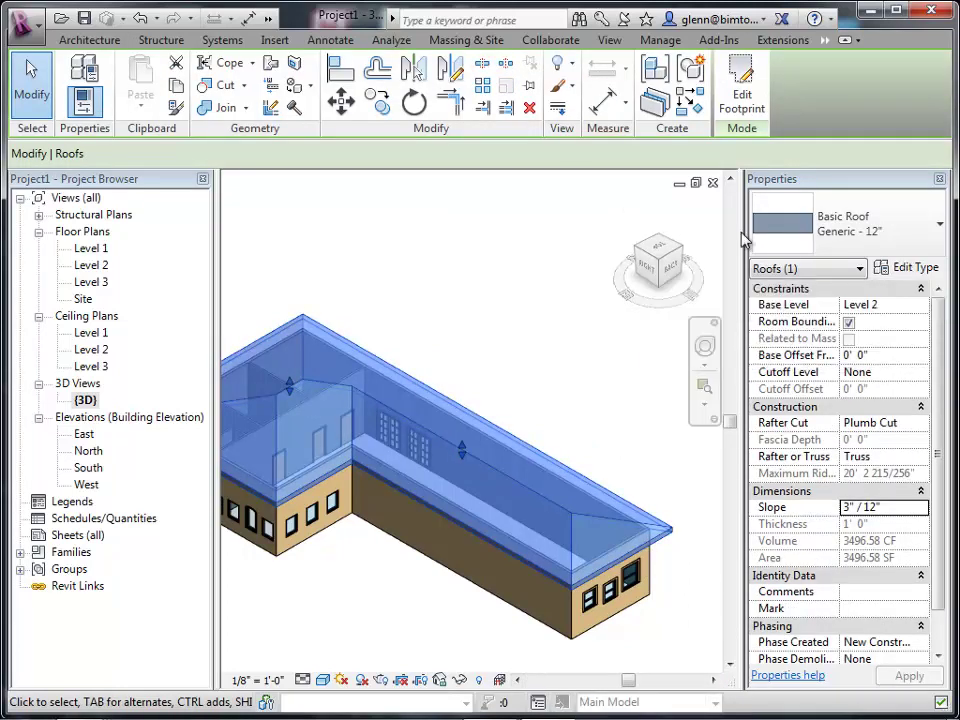
left_click(742, 95)
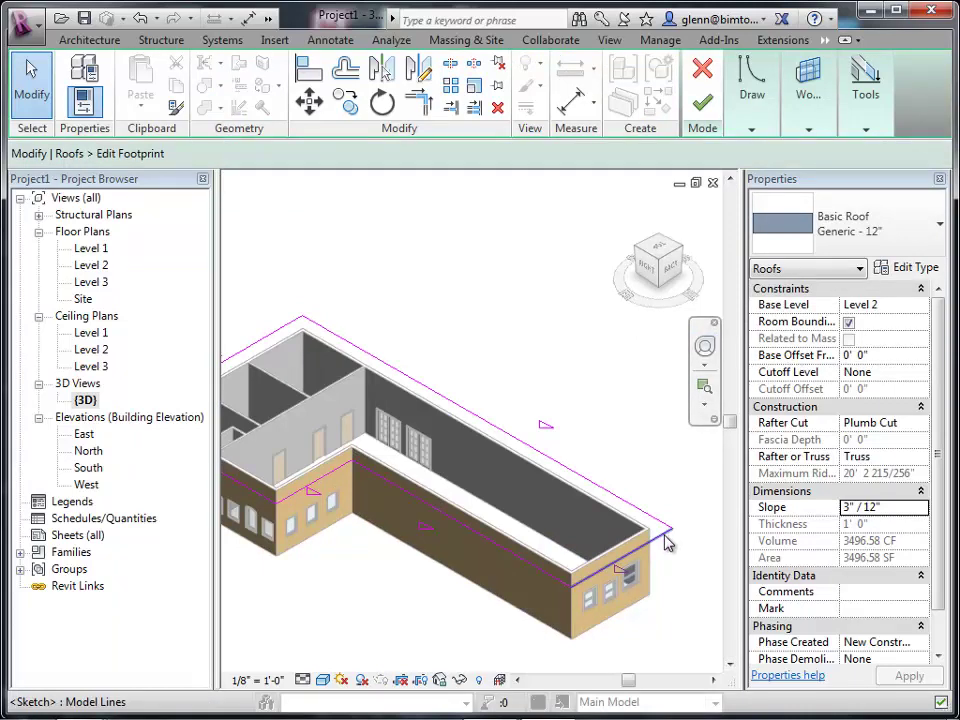
left_click(621, 558)
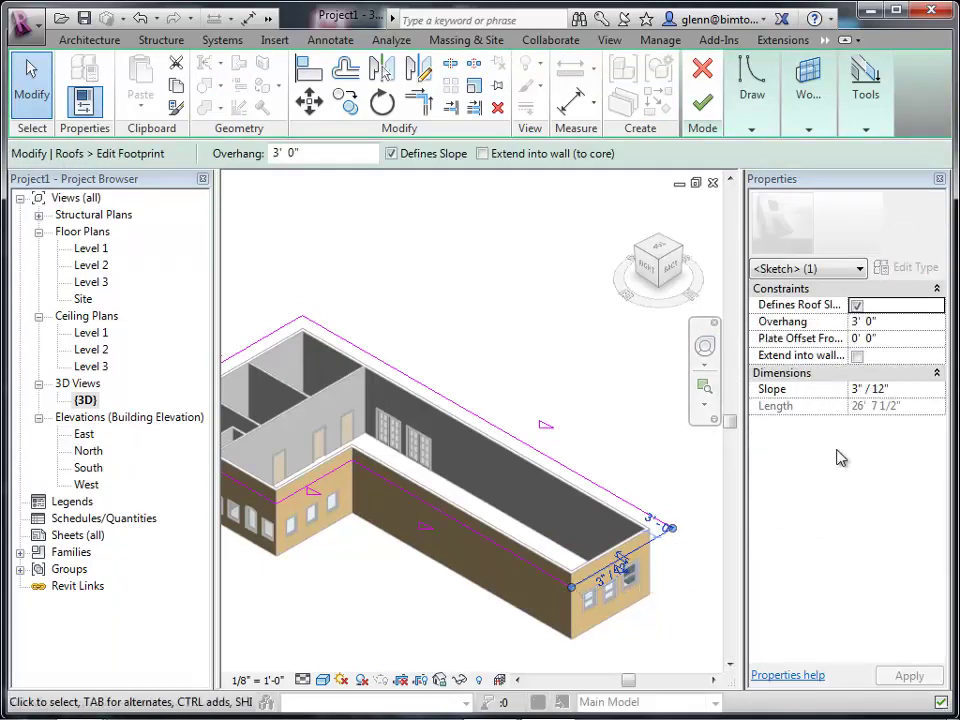
left_click(858, 305)
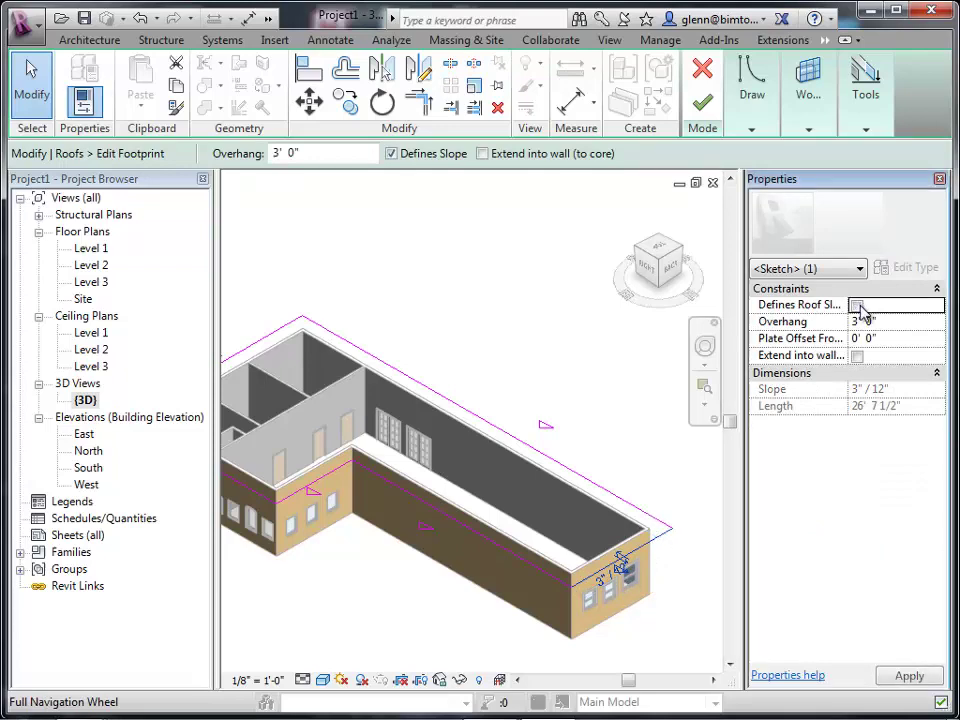
left_click(706, 105)
left_click(611, 302)
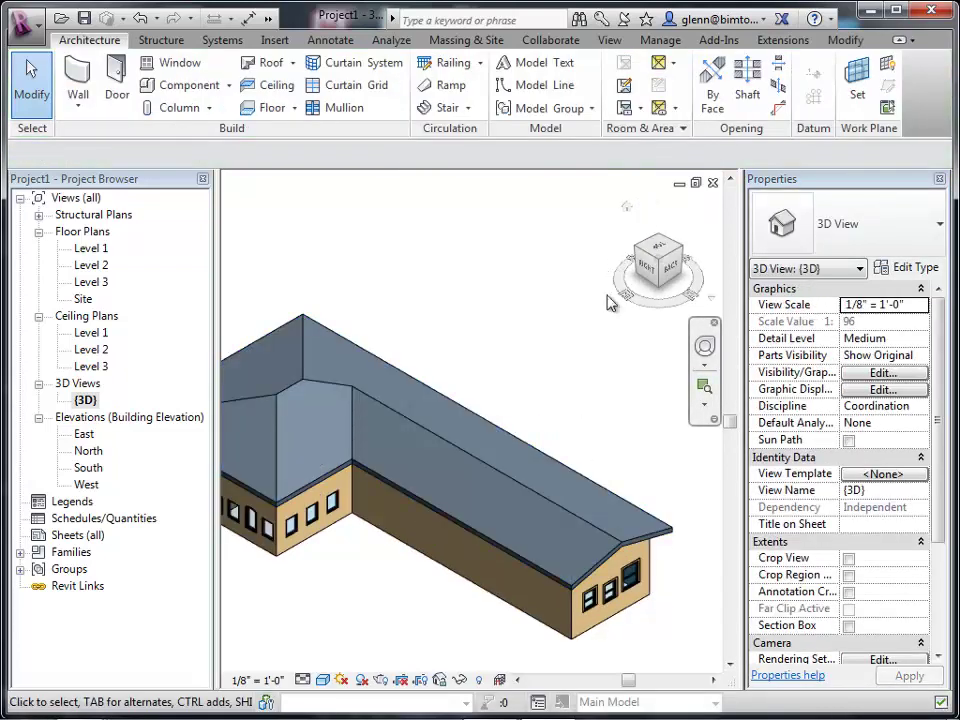
left_click(703, 386)
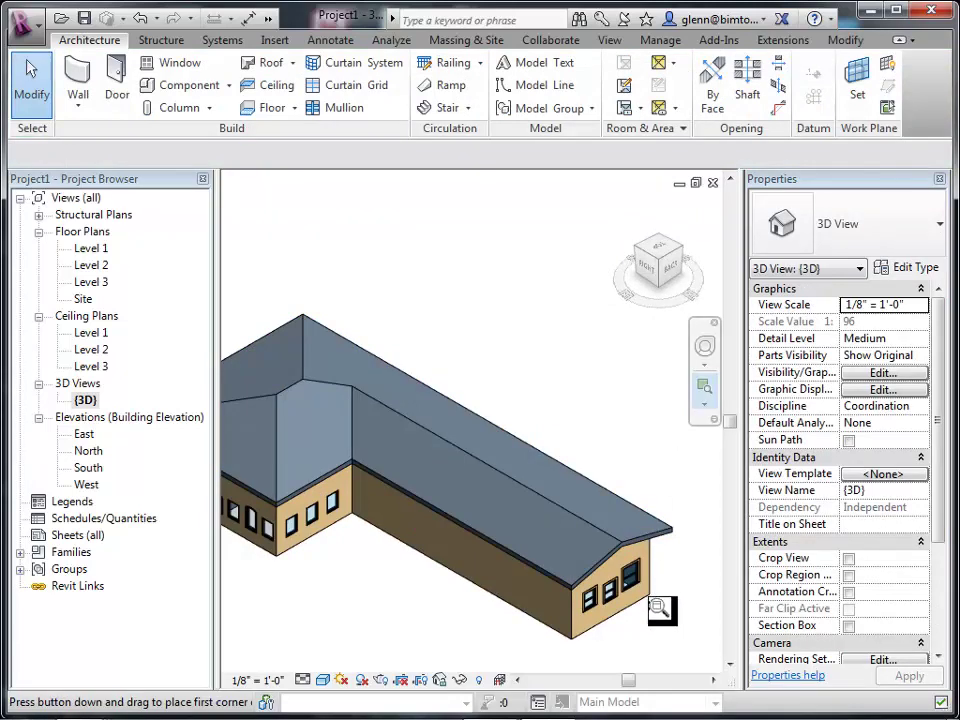
left_click(705, 346)
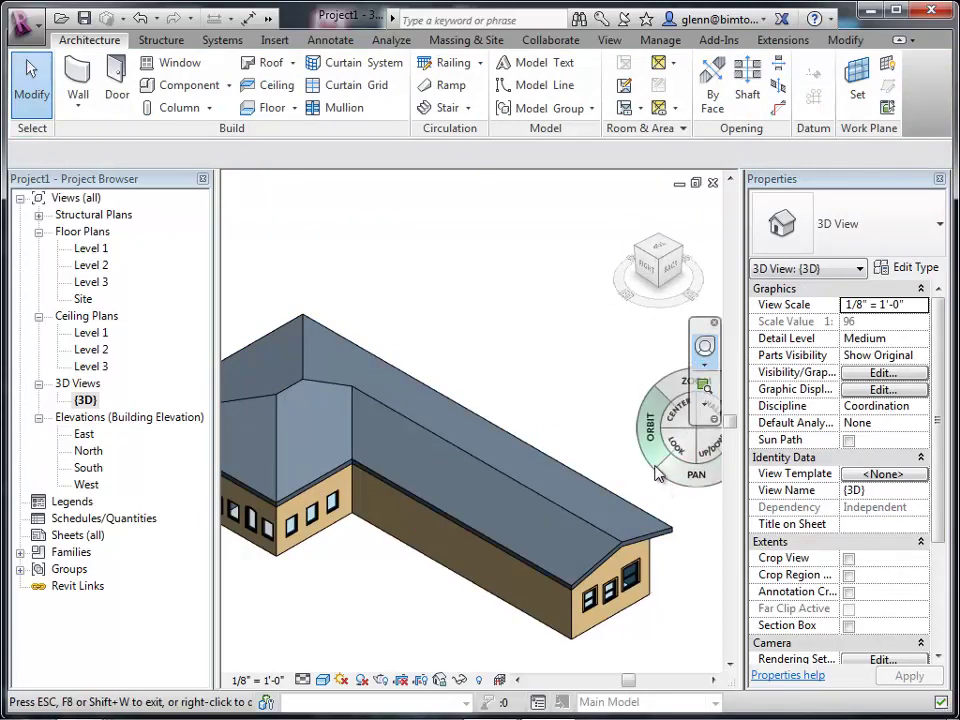
mouse_move(657, 474)
left_mouse_down()
mouse_move(639, 448)
mouse_move(669, 455)
mouse_move(661, 470)
left_mouse_up()
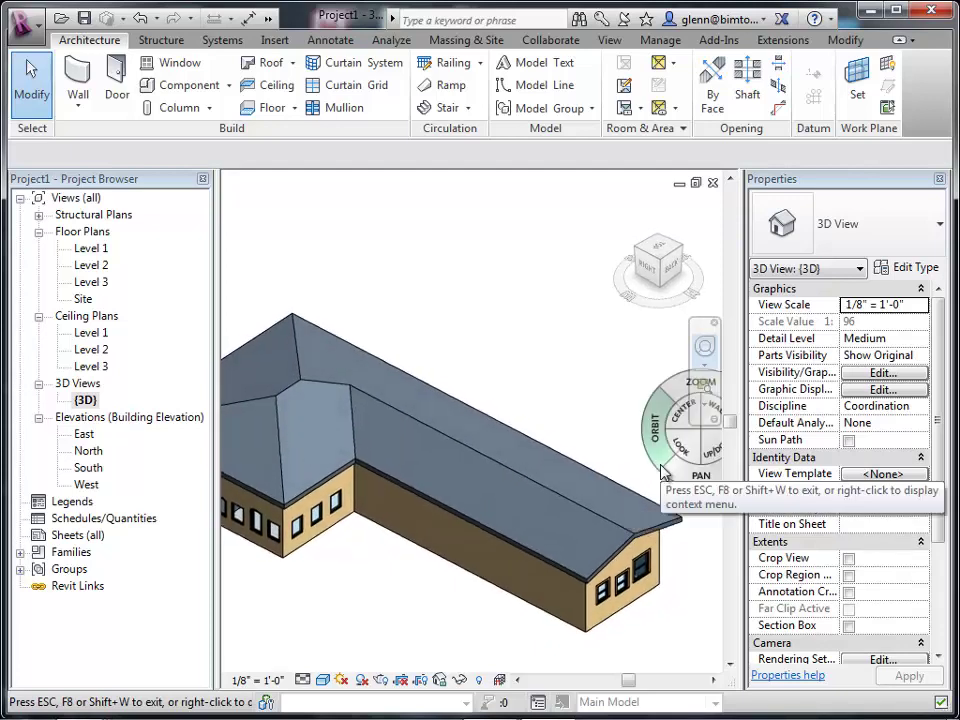
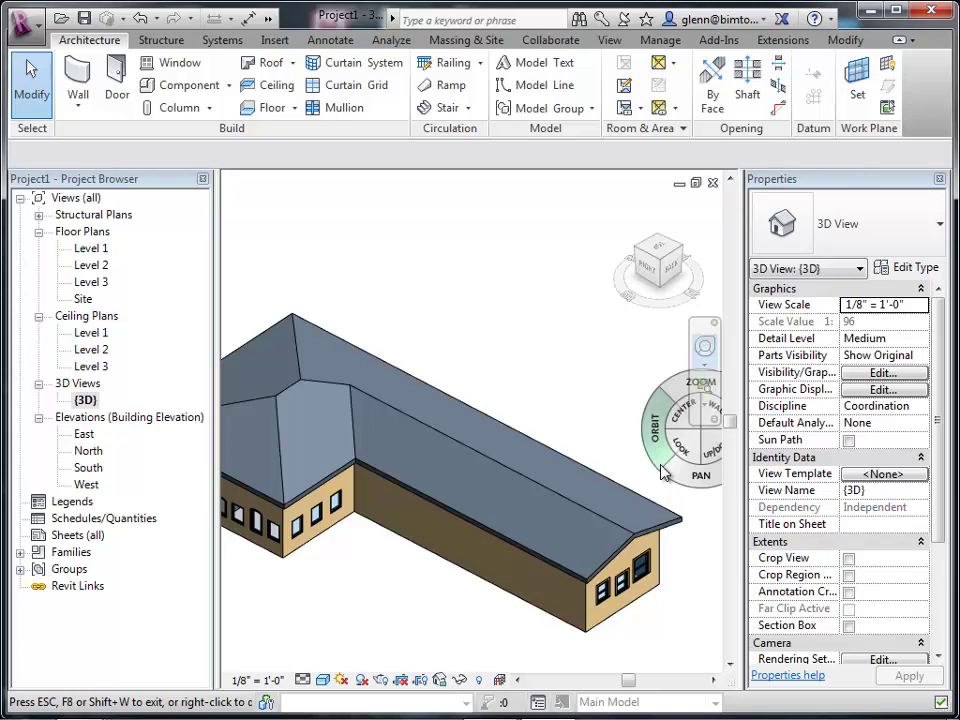
Create a new sheet with the E1 30x42 Horizontal title block.
double_click(104, 251)
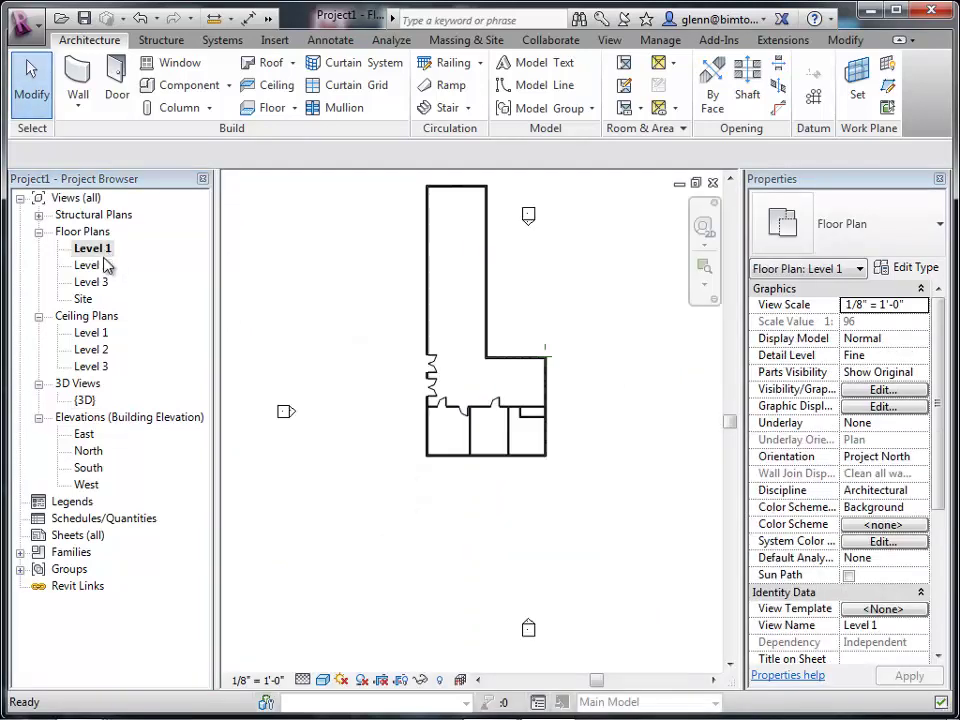
left_click(612, 42)
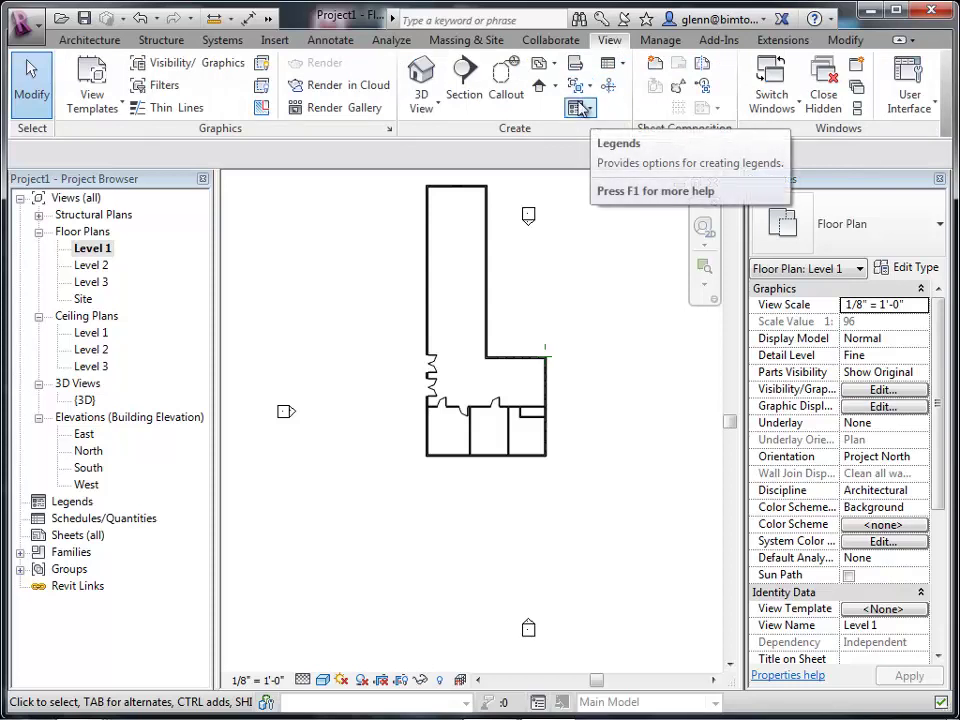
left_click(555, 66)
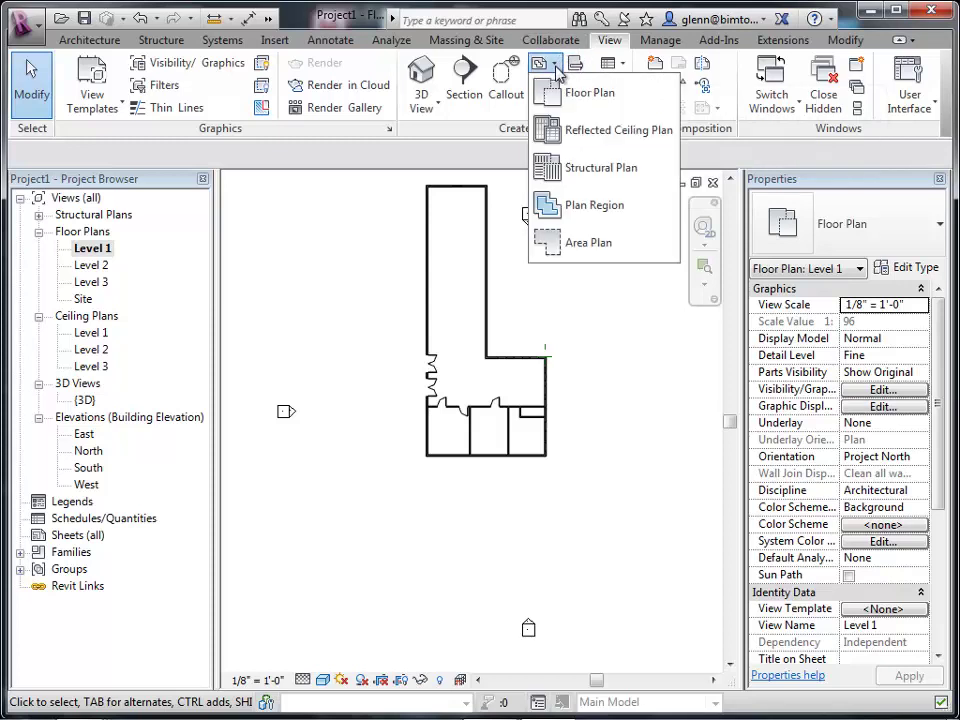
left_click(555, 300)
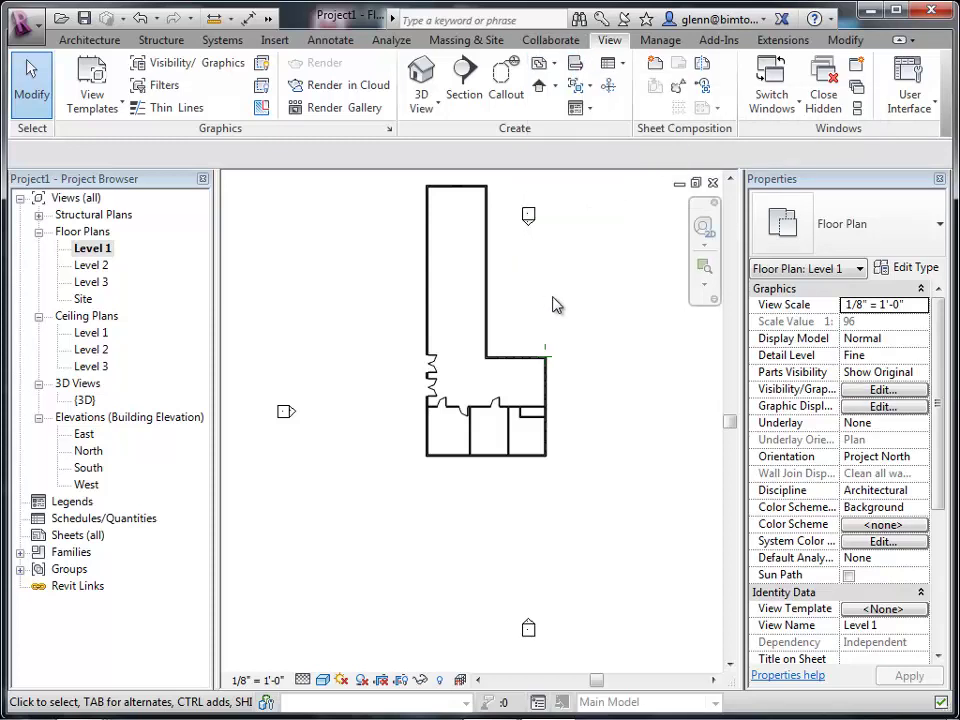
left_click(659, 74)
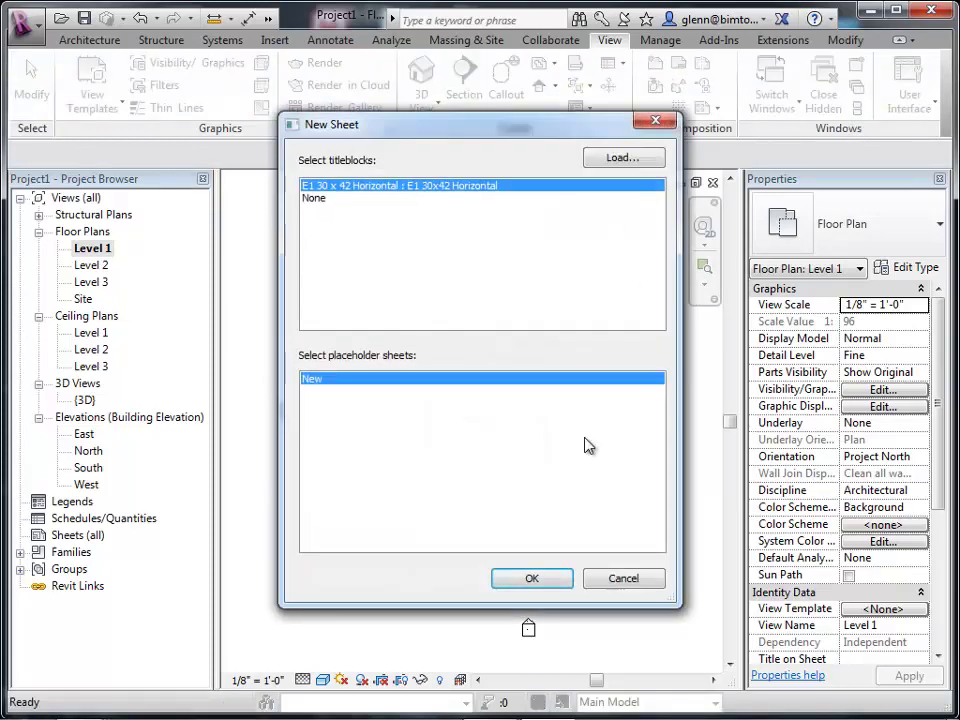
left_click(536, 582)
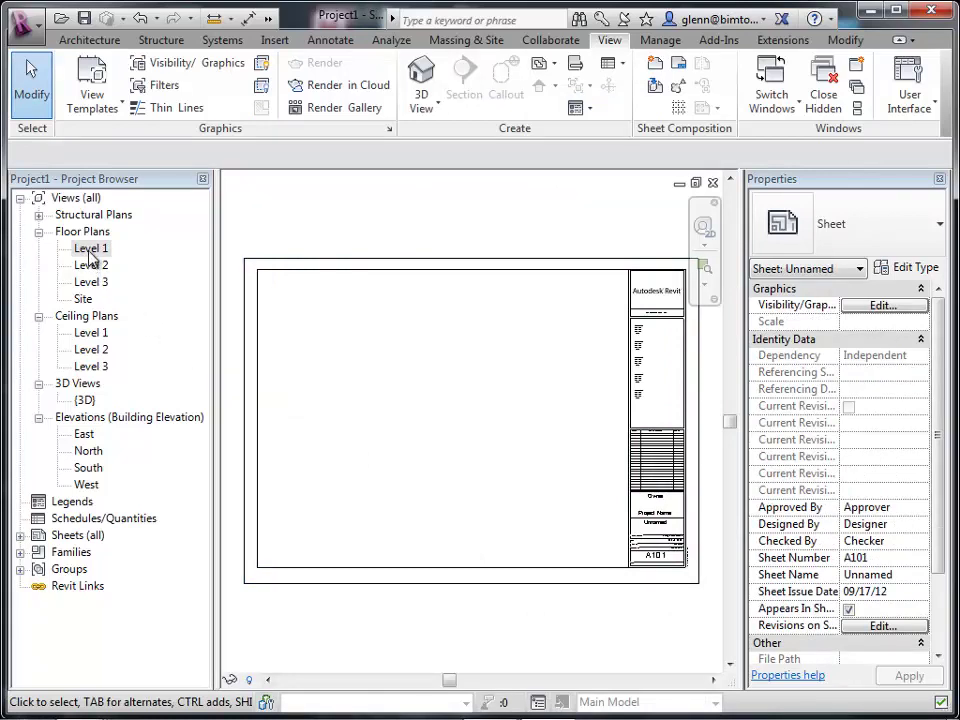
Place the Level 1 floor plan in the sheet's lower-left area and the {3D} view to the right of it.
left_click_drag(88, 251, 354, 497)
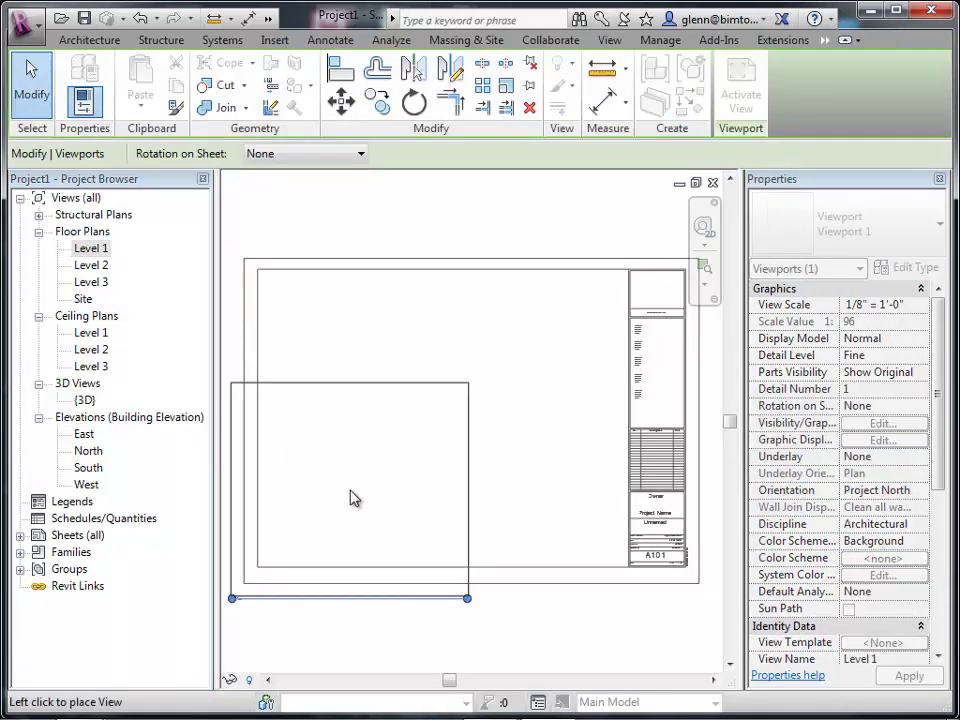
left_click(351, 499)
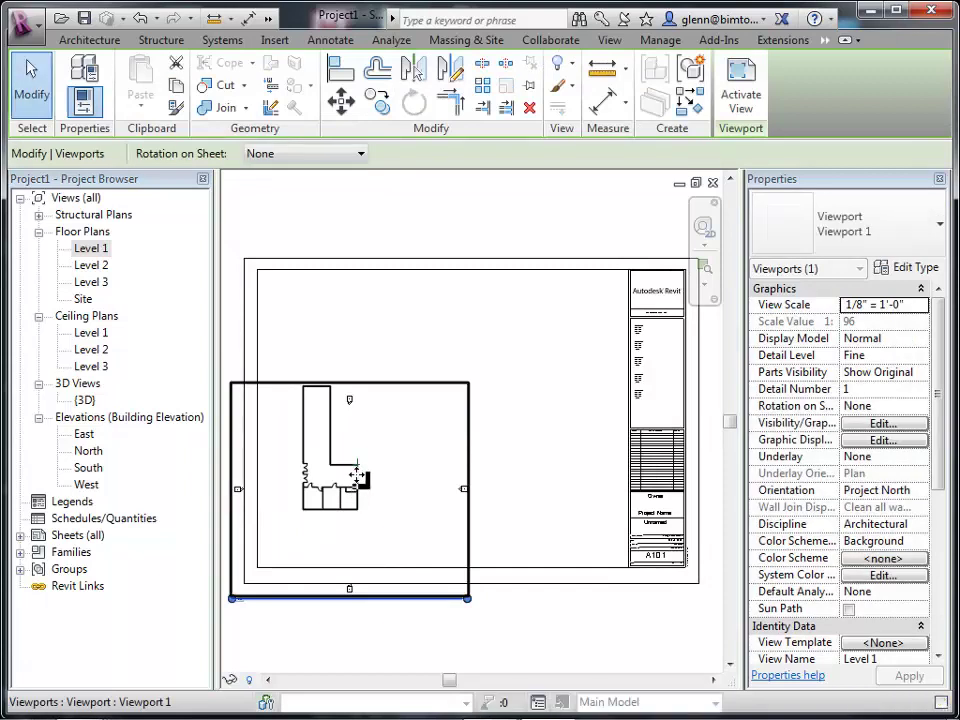
left_click(90, 401)
left_click_drag(93, 405, 516, 336)
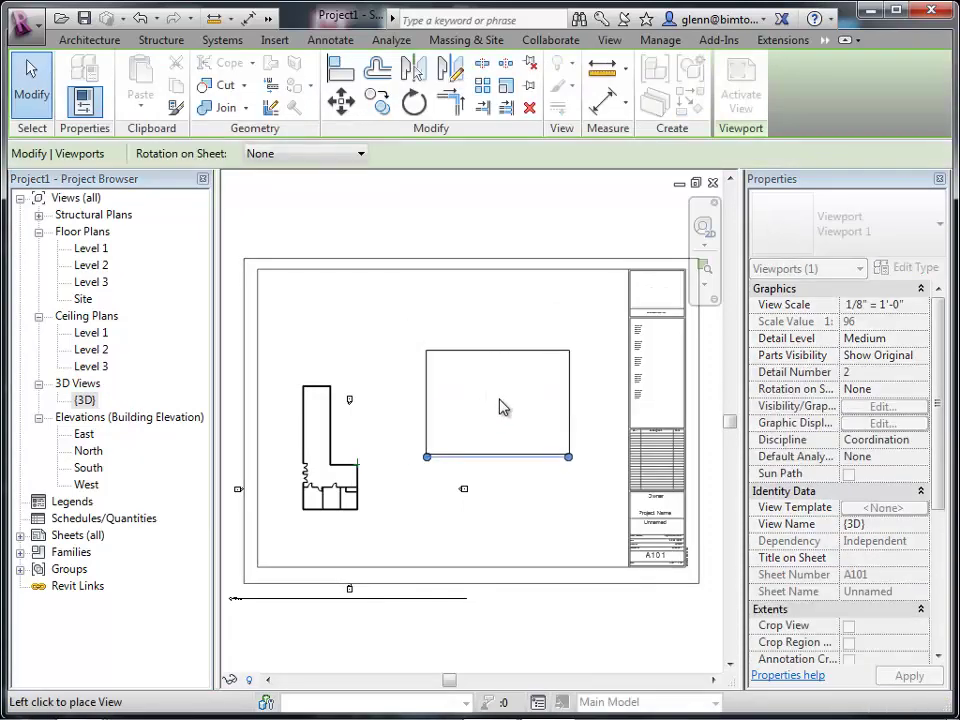
left_click(502, 401)
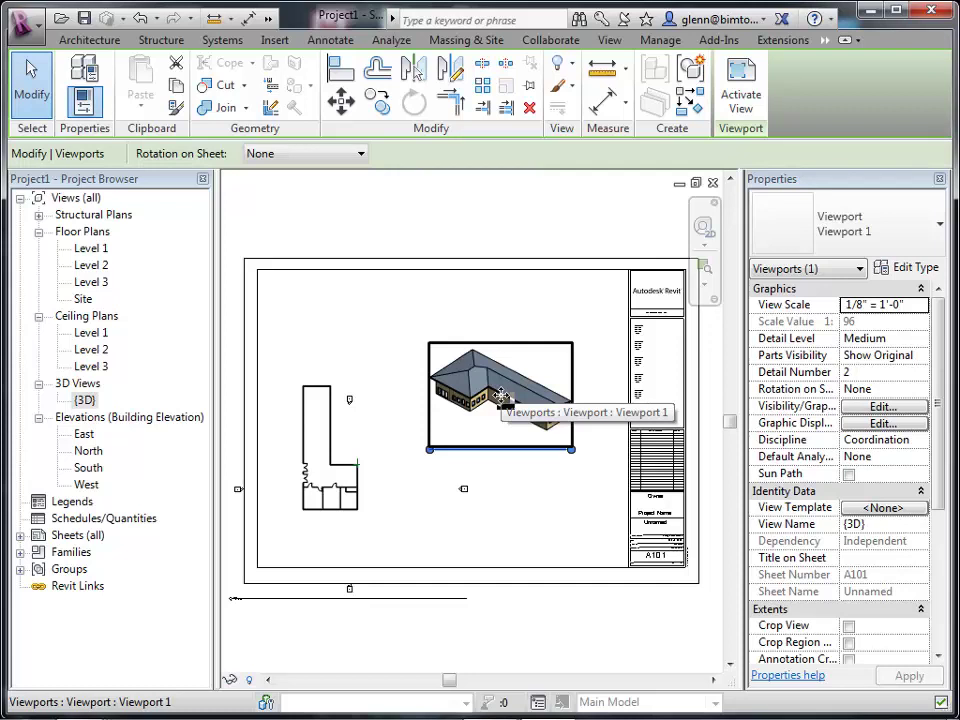